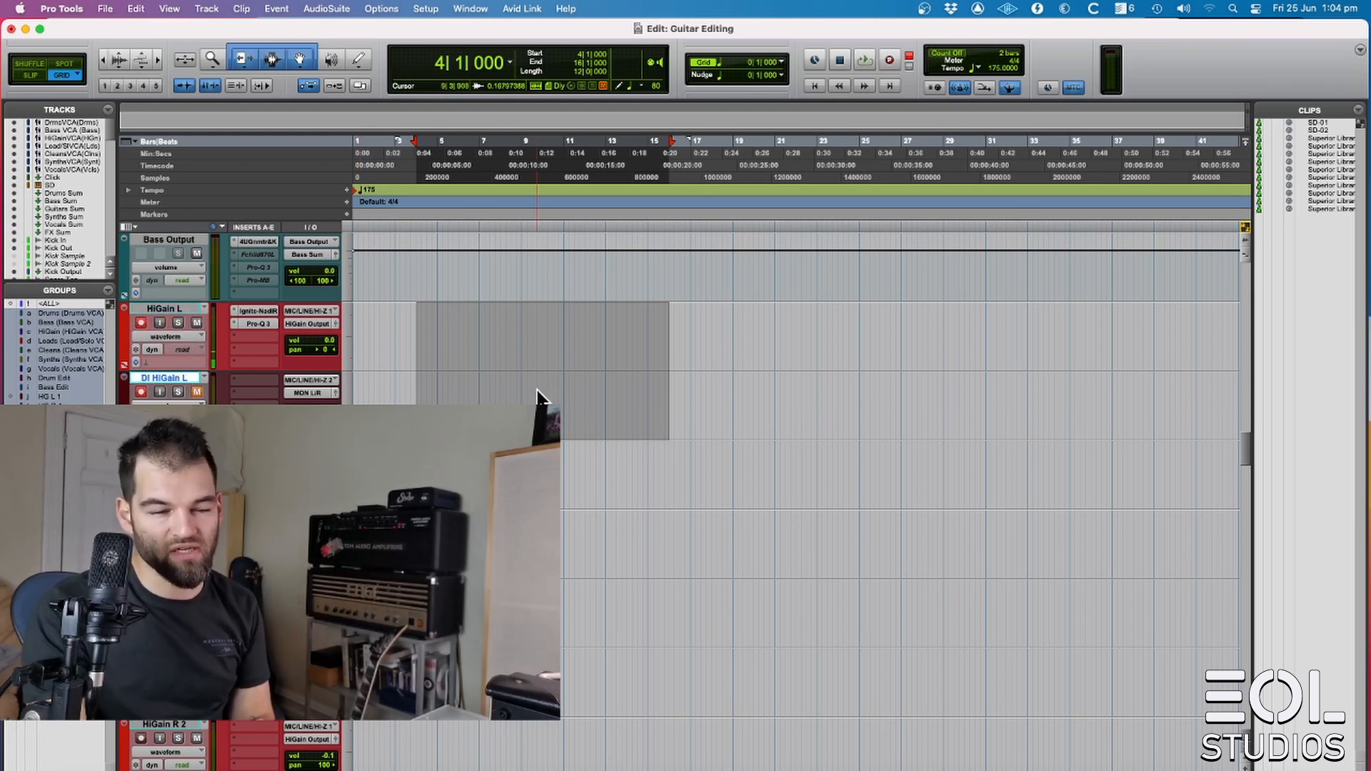
- Select a passage across HiGain L and DI HiGain L, and review the tracks in the HG L 1 edit group
{"action": "left_click_drag", "start_coordinate": [411, 350], "coordinate": [765, 343]}
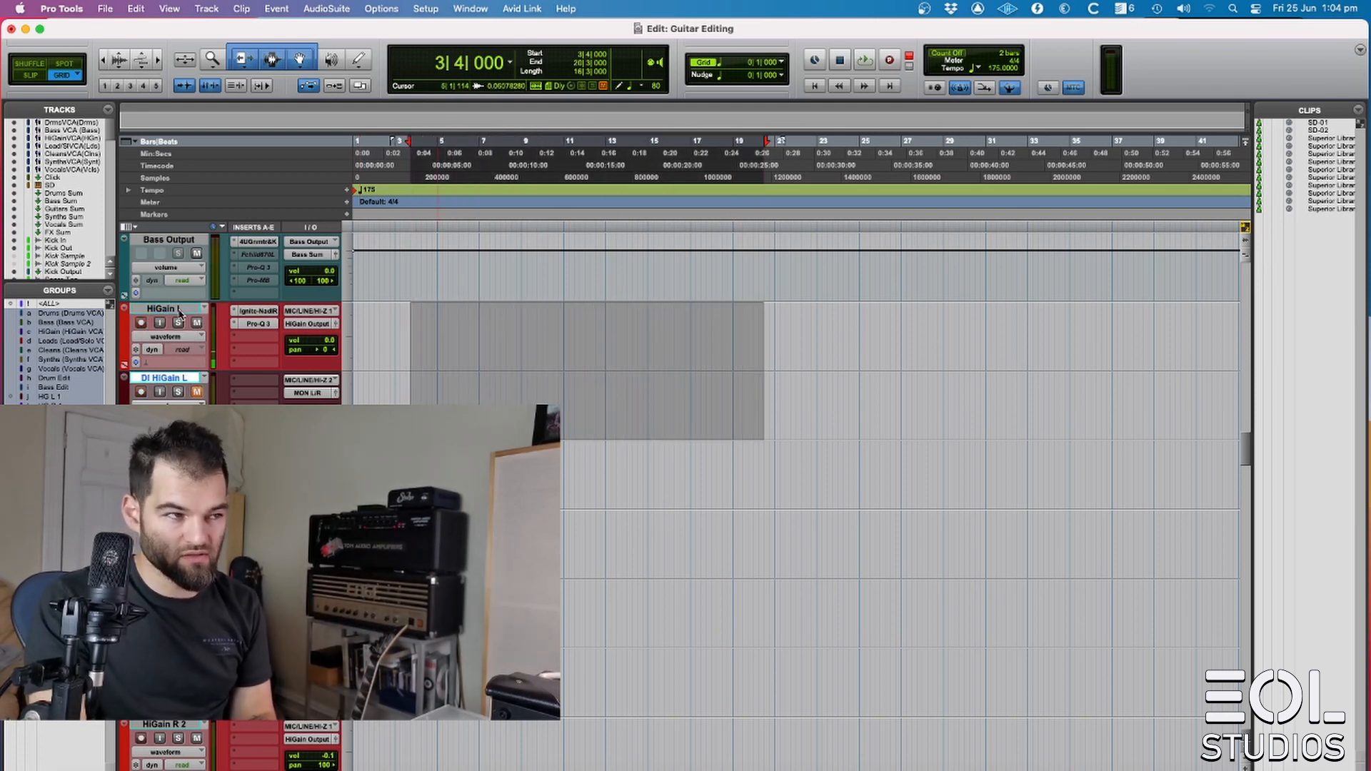
{"action": "key", "text": "super+g"}
{"action": "left_click", "coordinate": [545, 192]}
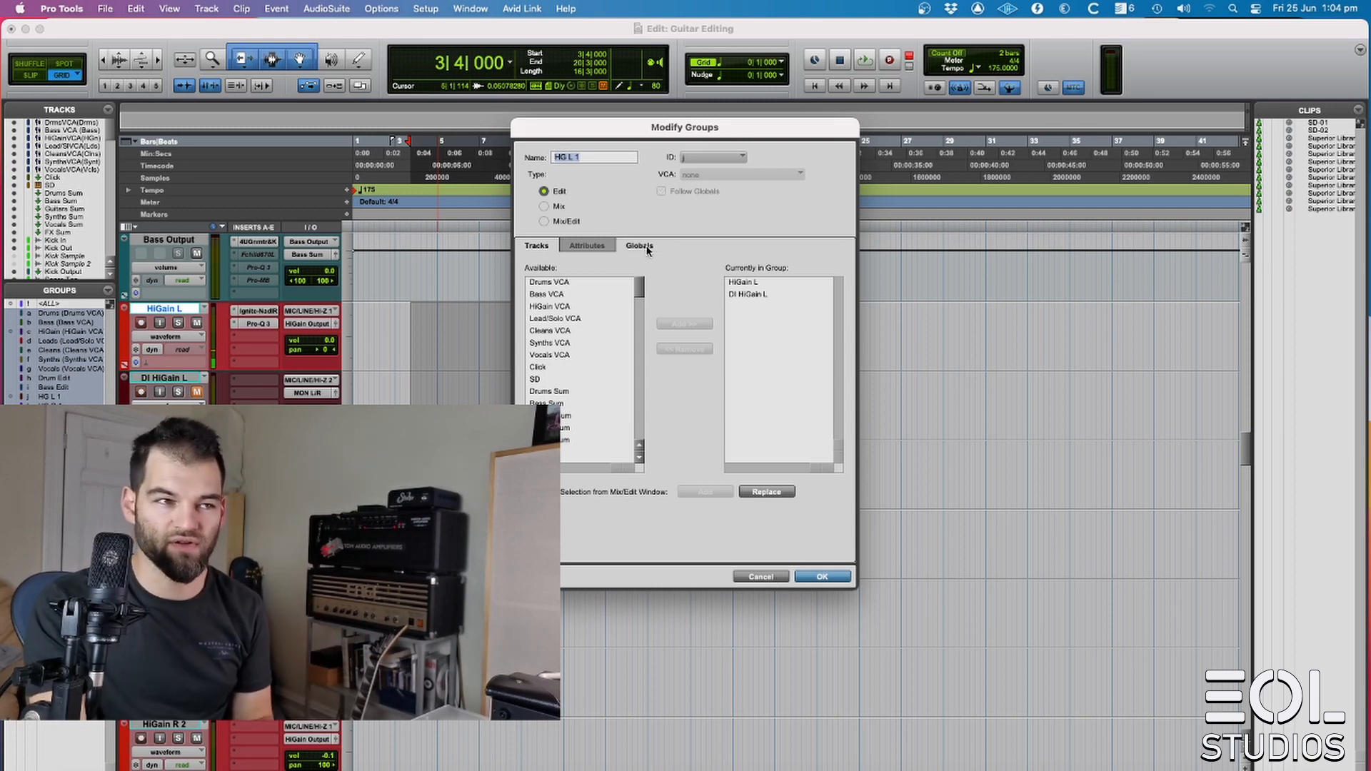
{"action": "left_click", "coordinate": [821, 576]}
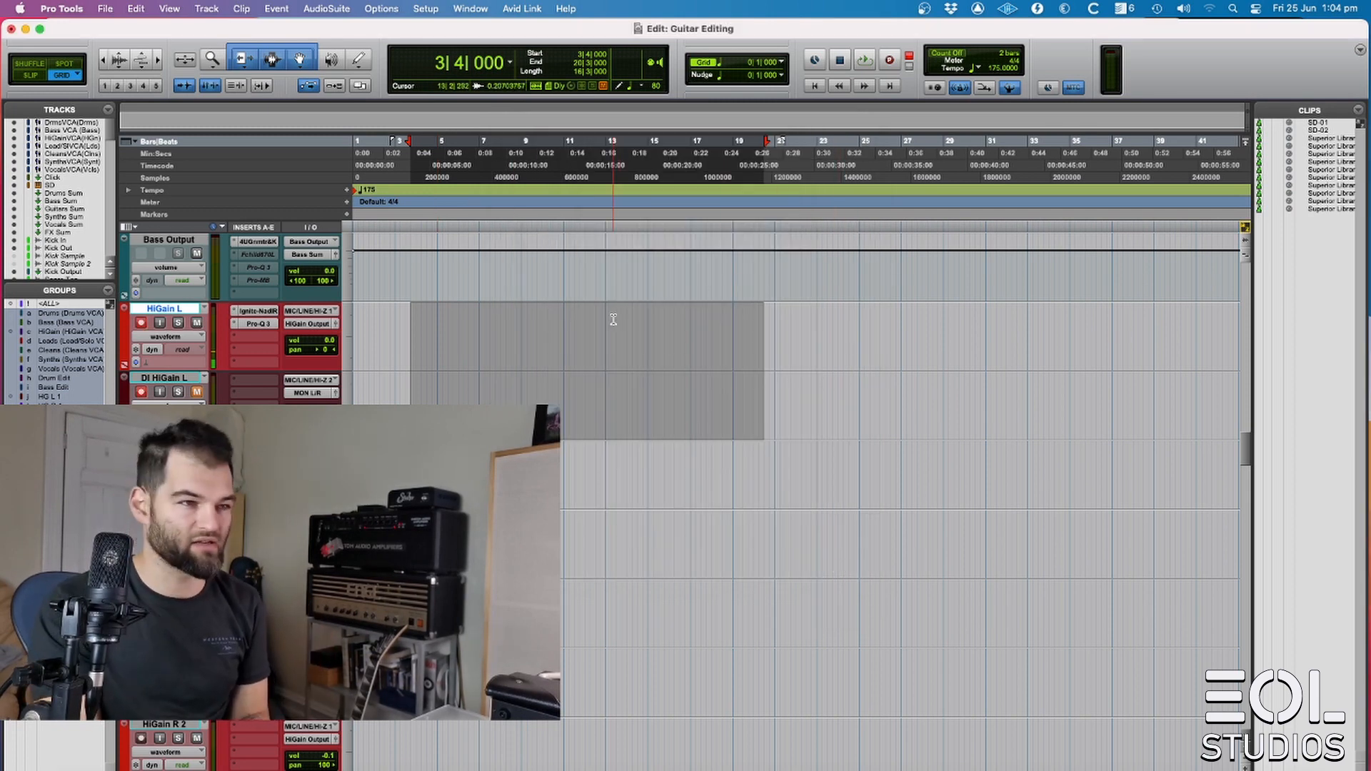
- Record a first guitar take from bar 1 on the HiGain L and DI HiGain L tracks
{"action": "left_click_drag", "start_coordinate": [468, 335], "coordinate": [711, 384]}
{"action": "left_click", "coordinate": [534, 331]}
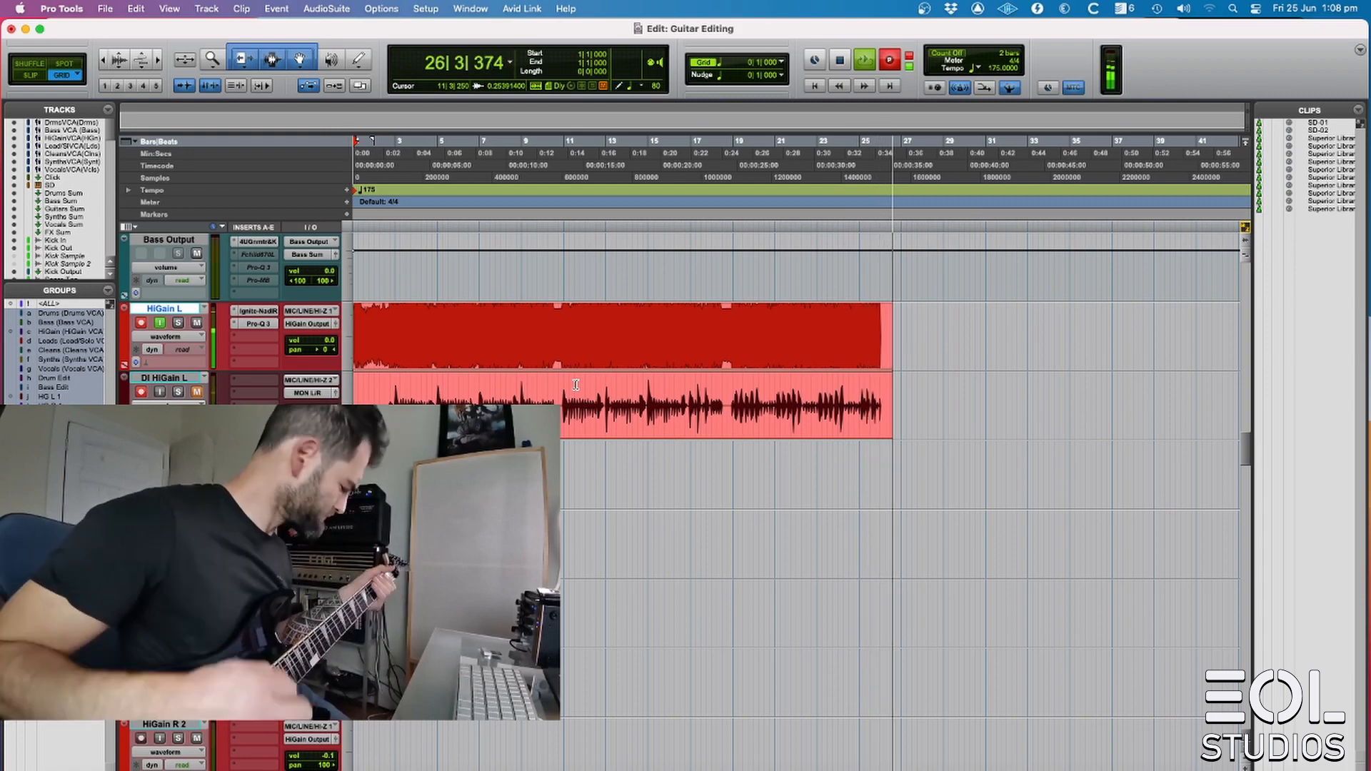
{"action": "key", "text": "space"}
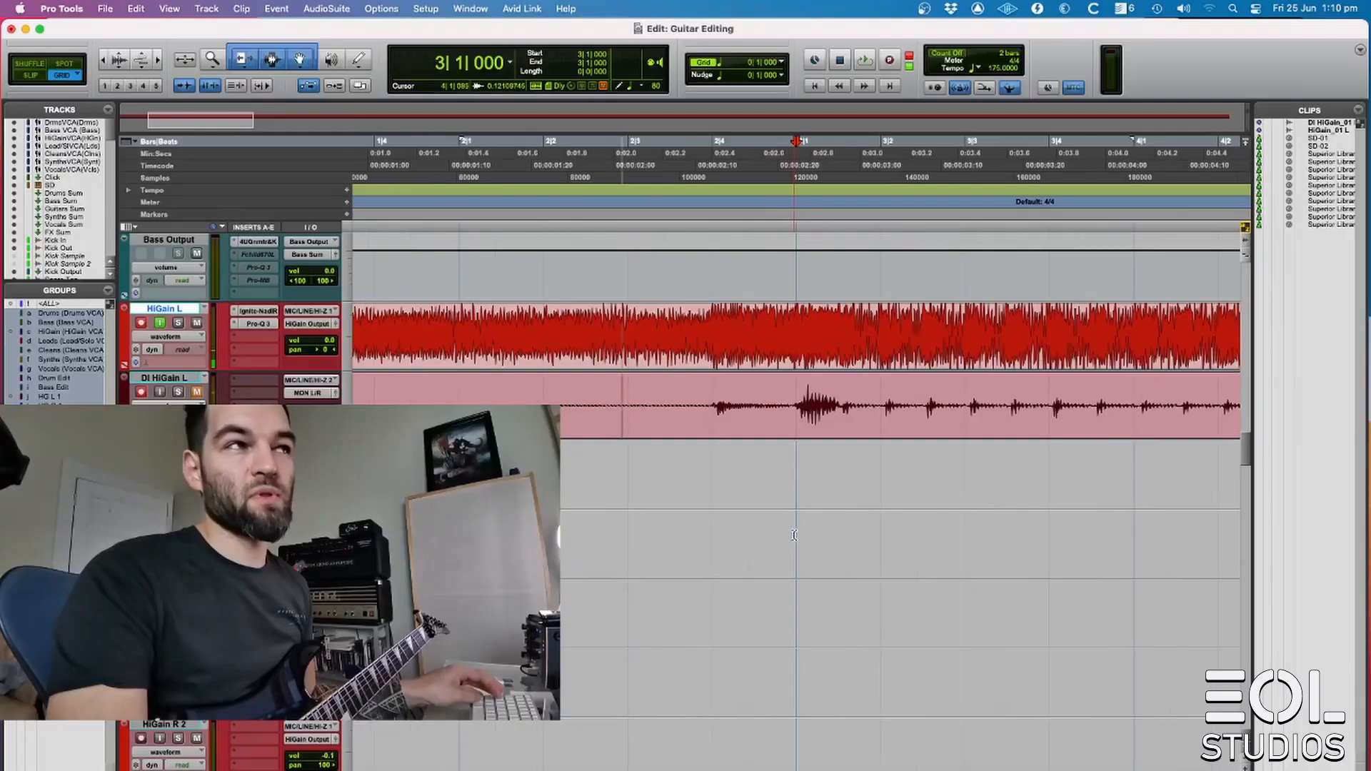
- Examine the recorded take's DI waveform against the grid, from bar 3 through to the end of the performance
{"action": "key", "text": "r"}
{"action": "scroll", "coordinate": [821, 555], "scroll_direction": "right", "scroll_amount": 10}
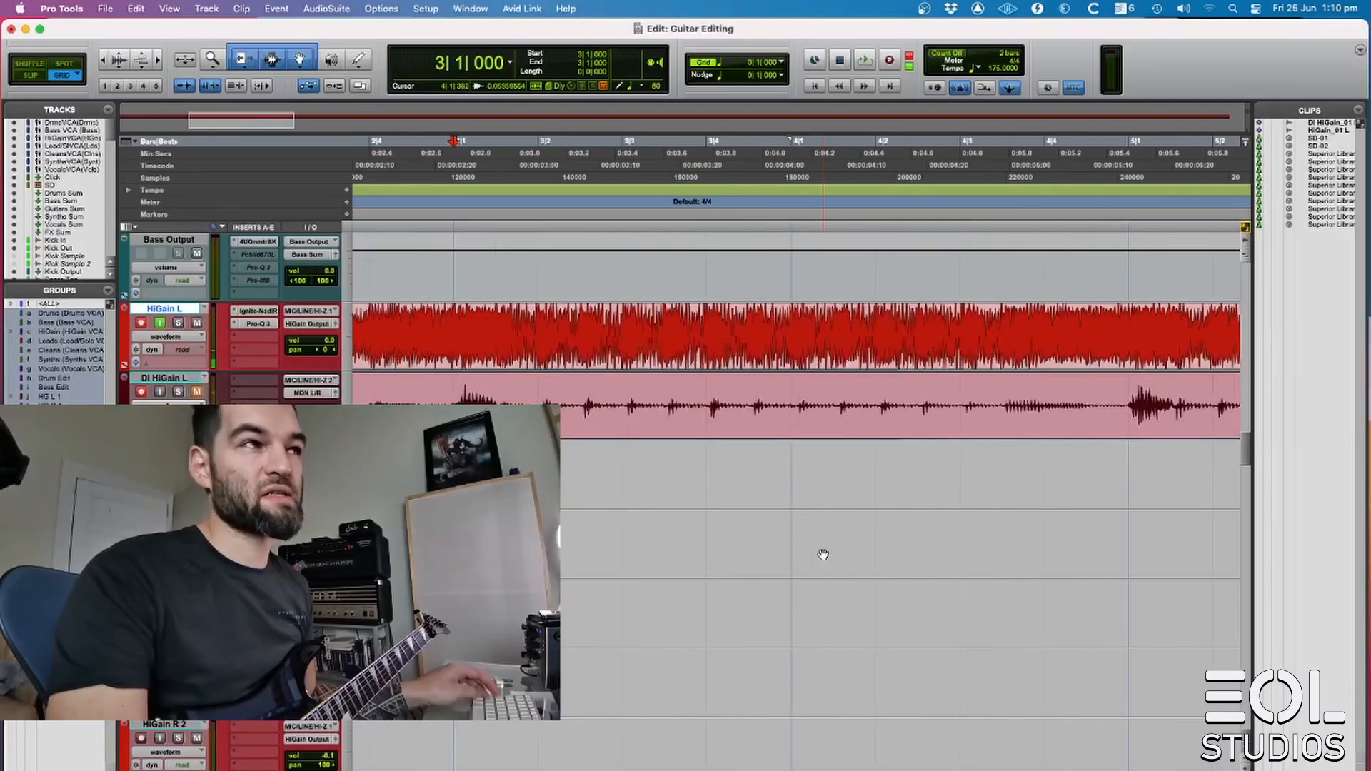
{"action": "scroll", "coordinate": [709, 430], "scroll_direction": "right", "scroll_amount": 1}
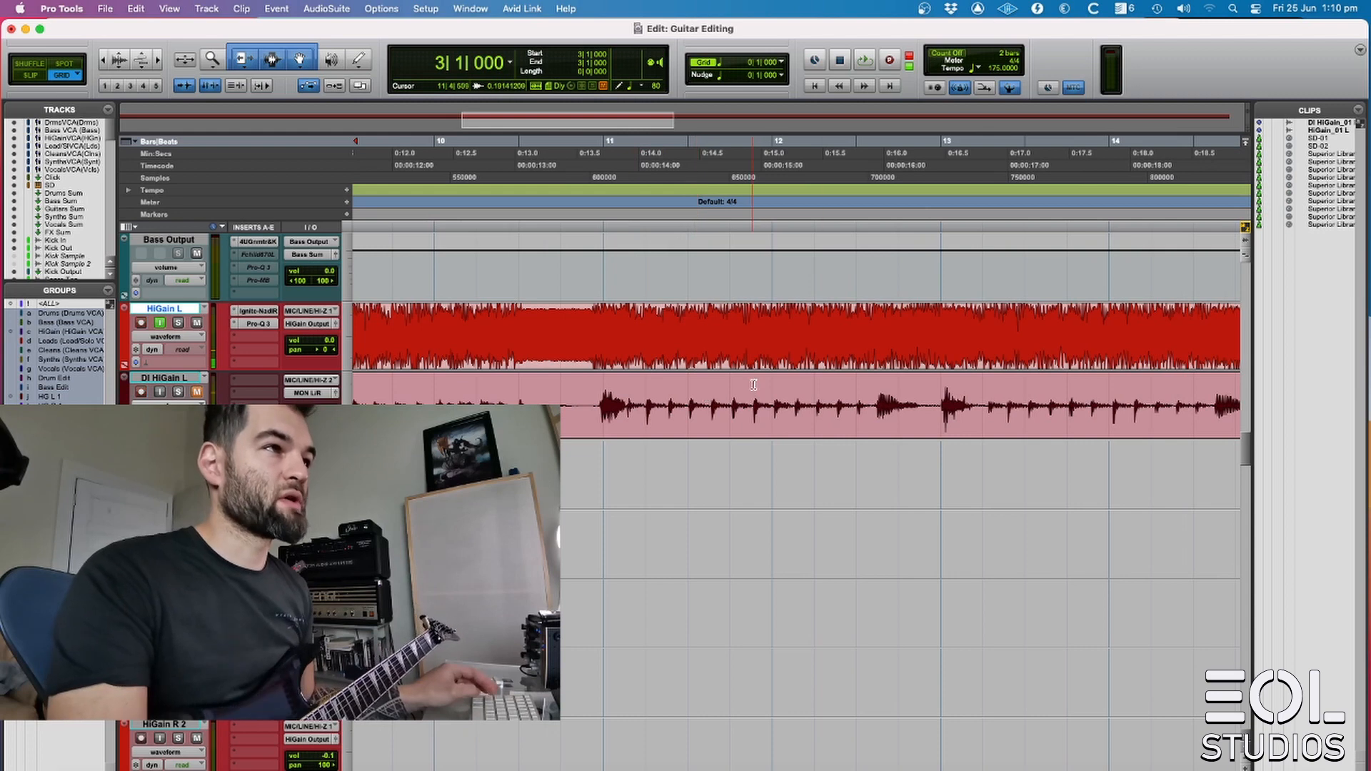
{"action": "scroll", "coordinate": [660, 431], "scroll_direction": "right", "scroll_amount": 2}
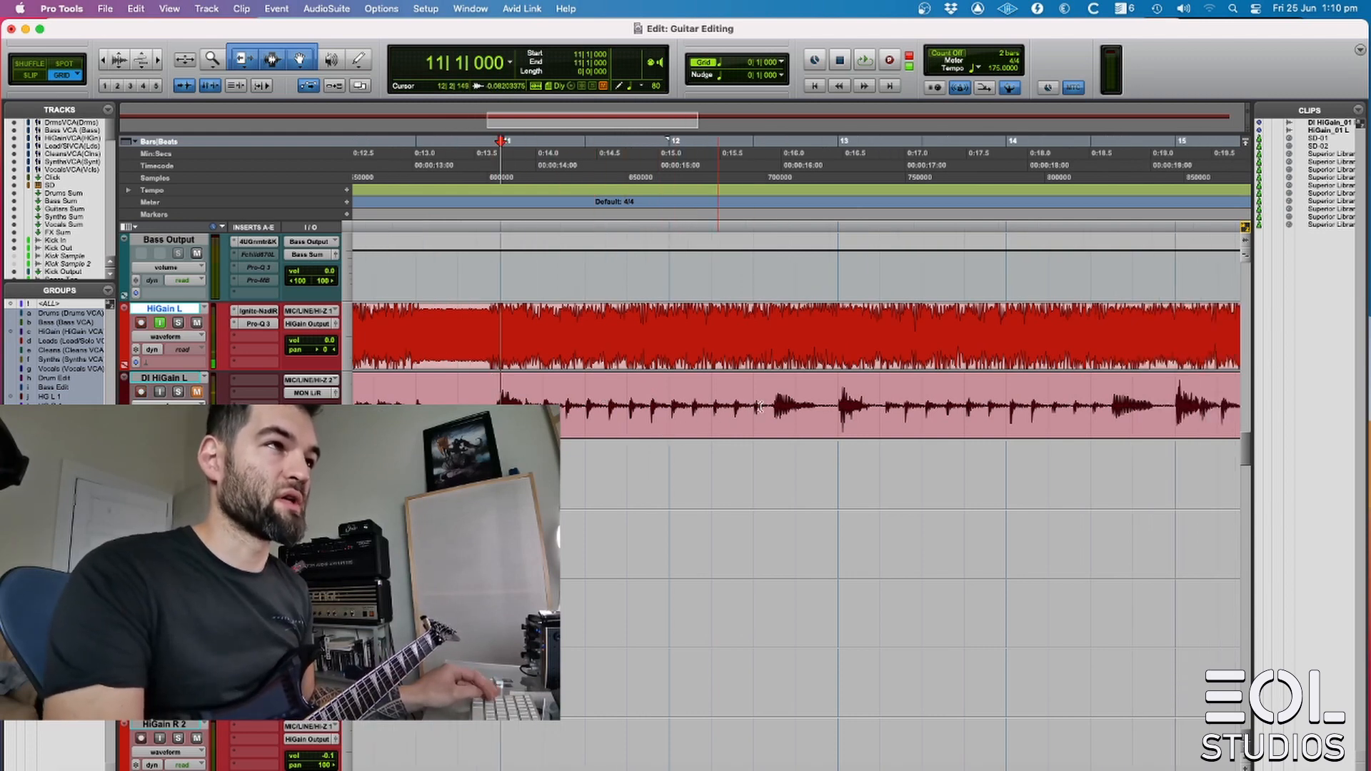
{"action": "scroll", "coordinate": [727, 418], "scroll_direction": "right", "scroll_amount": 2}
{"action": "left_click_drag", "start_coordinate": [702, 393], "coordinate": [996, 400]}
{"action": "left_click", "coordinate": [742, 395]}
{"action": "scroll", "coordinate": [767, 428], "scroll_direction": "right", "scroll_amount": 1}
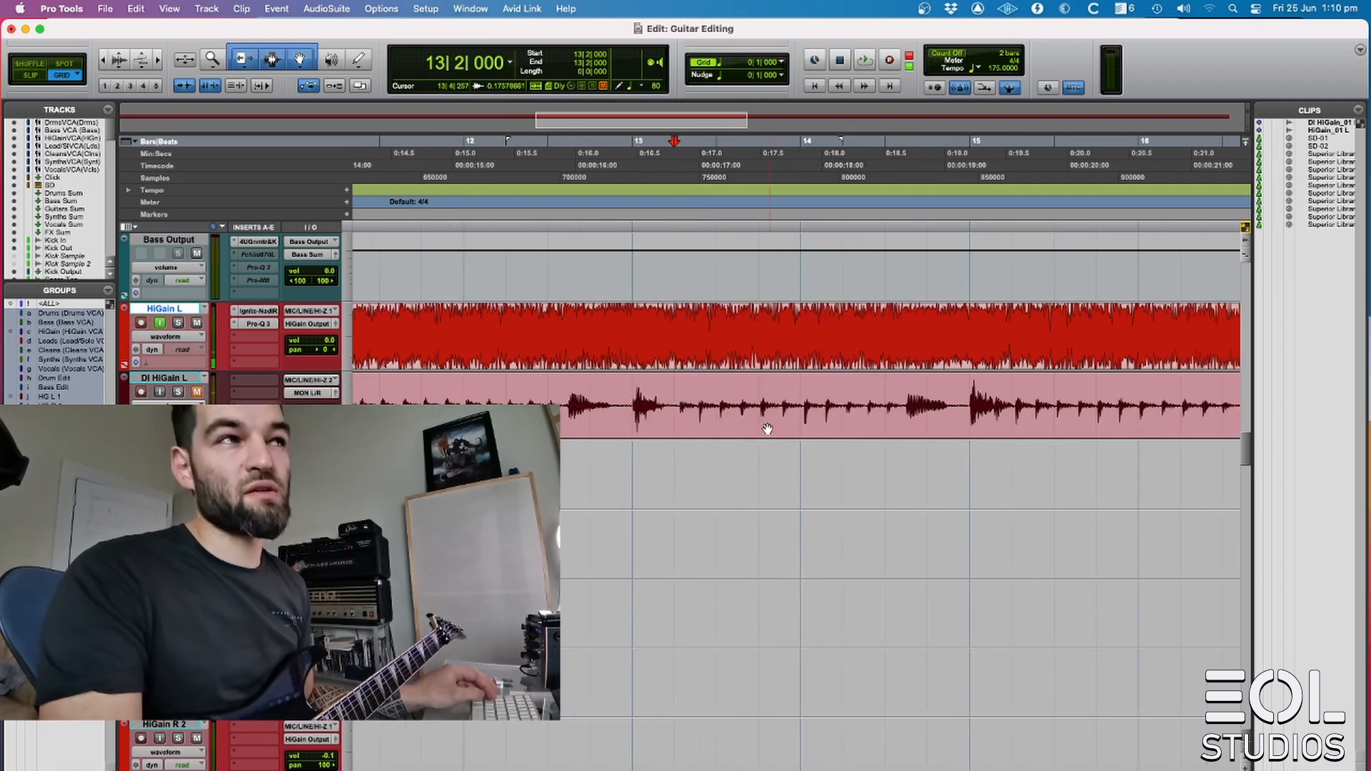
{"action": "scroll", "coordinate": [765, 434], "scroll_direction": "right", "scroll_amount": 3}
{"action": "scroll", "coordinate": [881, 426], "scroll_direction": "right", "scroll_amount": 12}
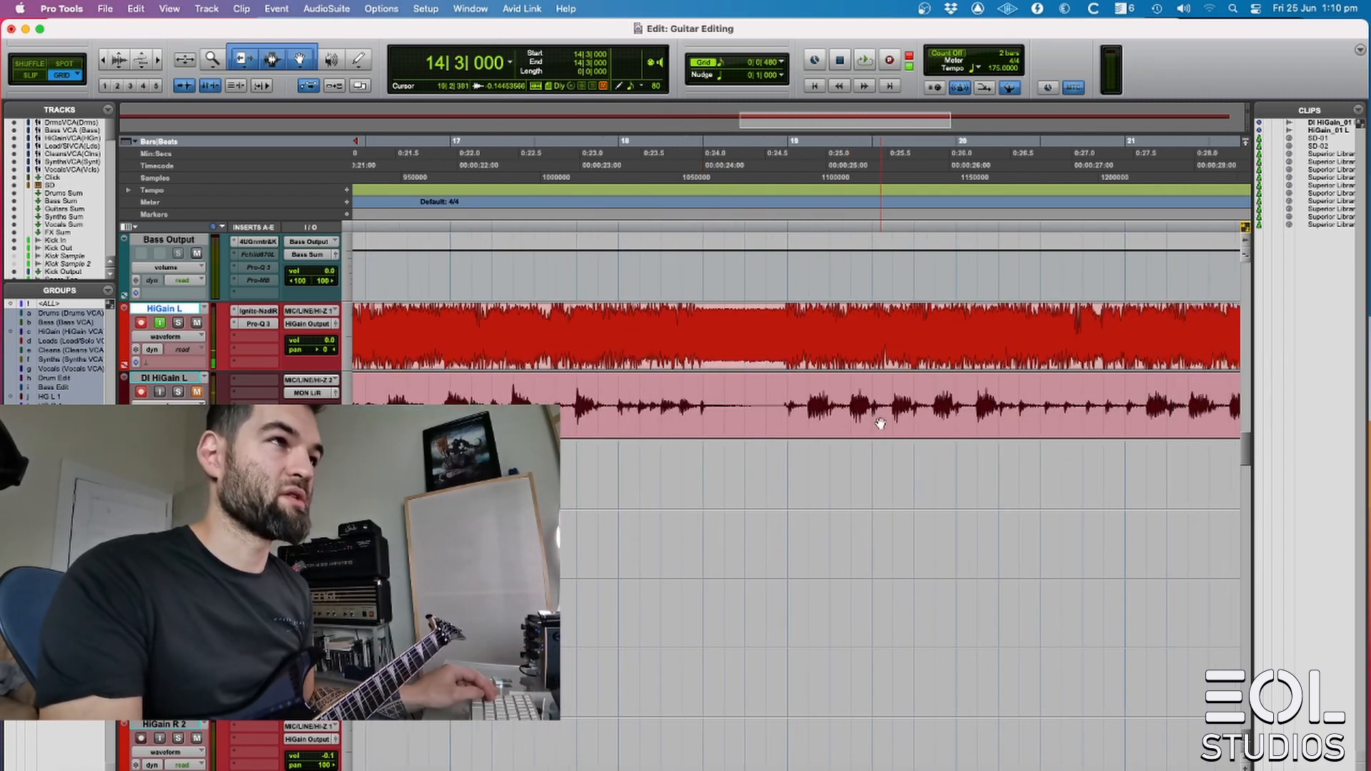
{"action": "scroll", "coordinate": [864, 419], "scroll_direction": "up", "scroll_amount": 2}
{"action": "key", "text": "super+bracketleft"}
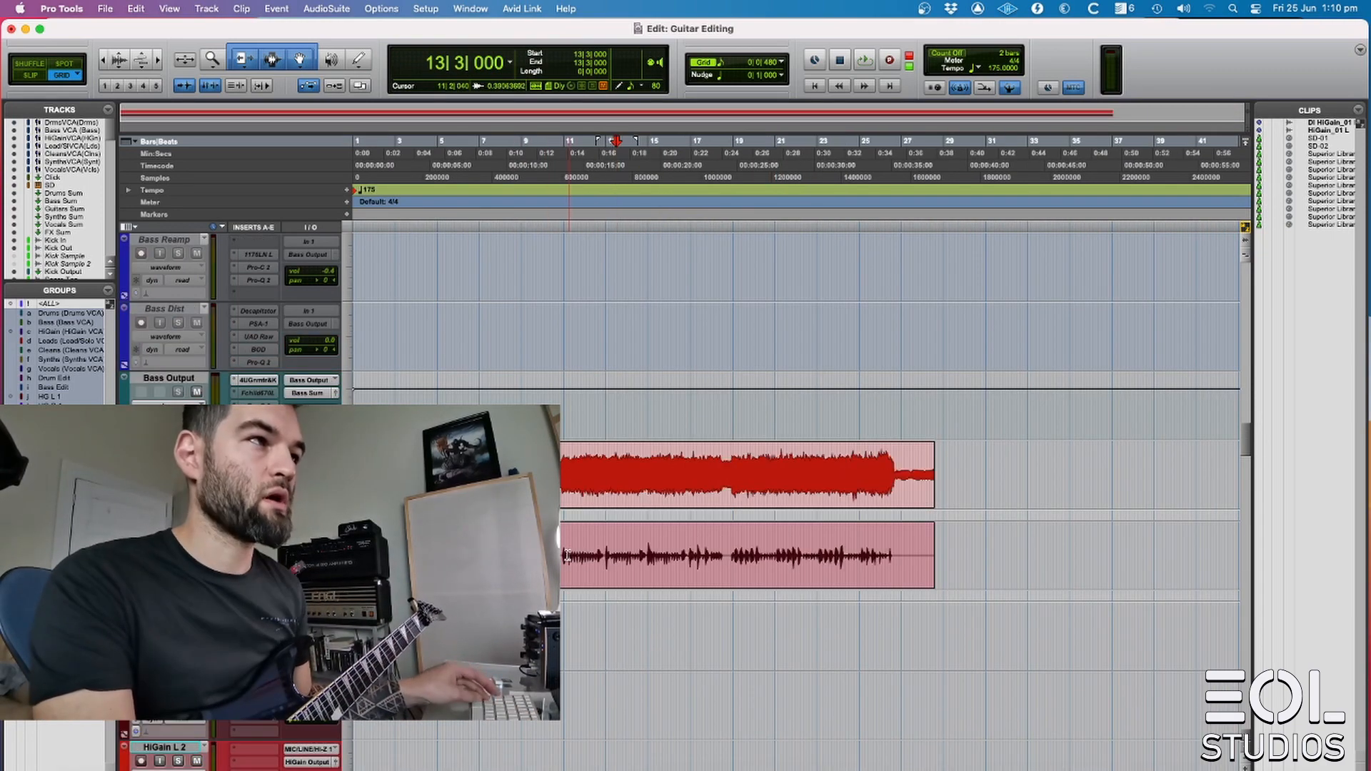
- Move the first take into its own playlist lane and record two more takes from bar 1 on both high-gain tracks
{"action": "left_click_drag", "start_coordinate": [607, 500], "coordinate": [607, 515]}
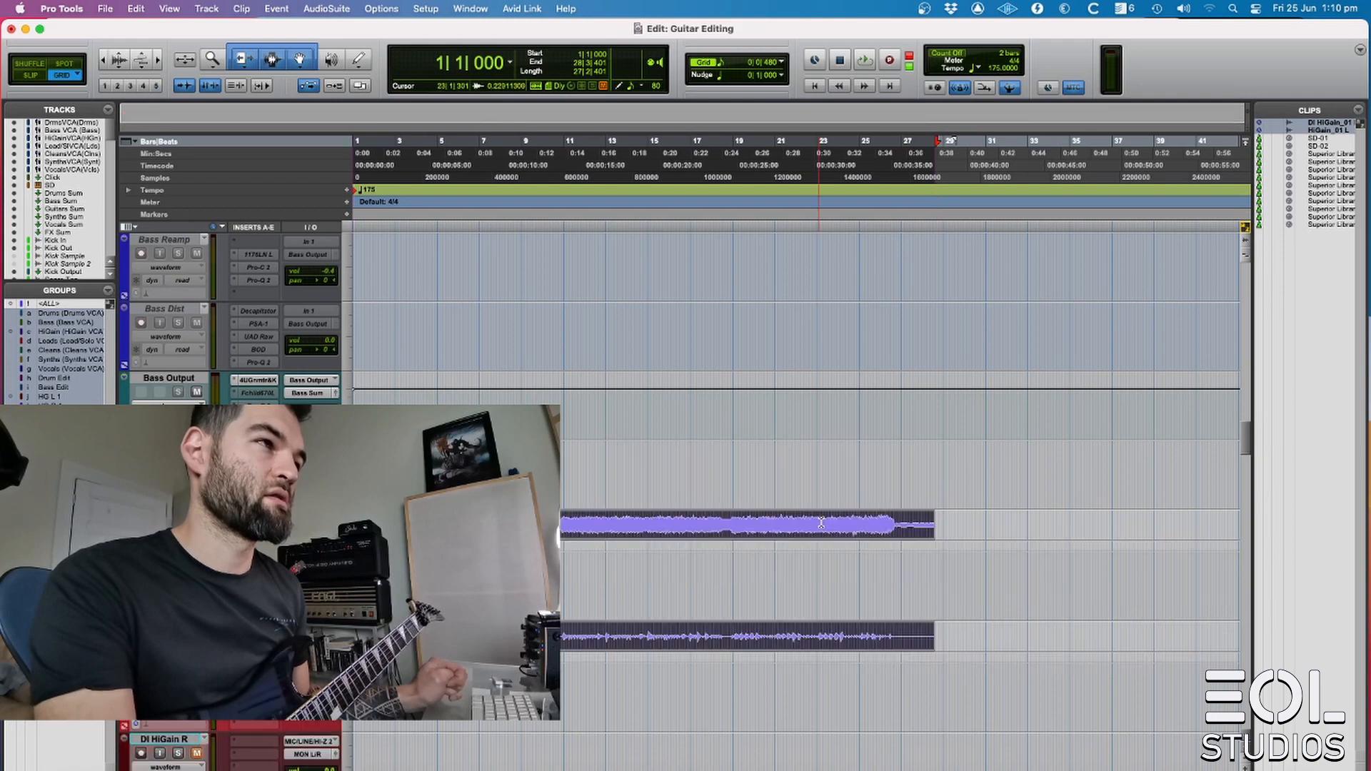
{"action": "left_click", "coordinate": [590, 460]}
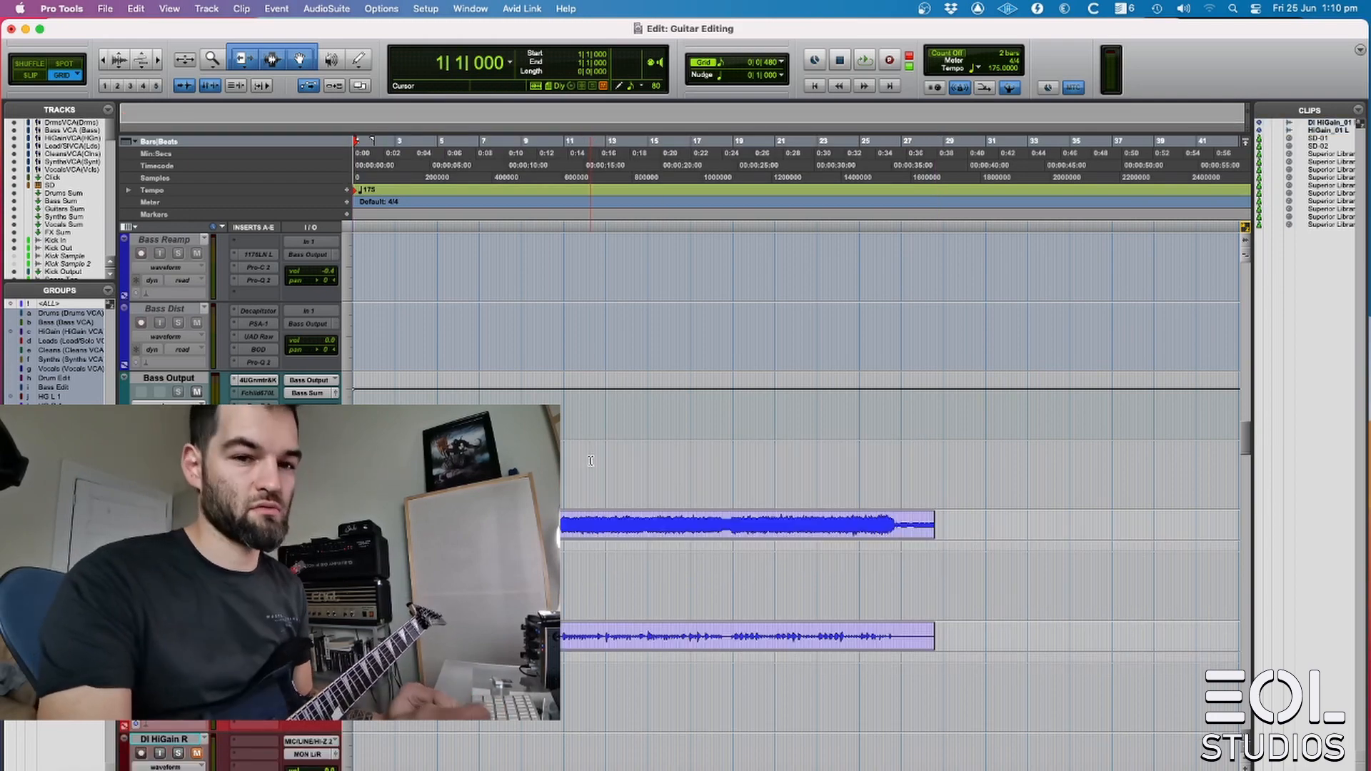
{"action": "key", "text": "super+space"}
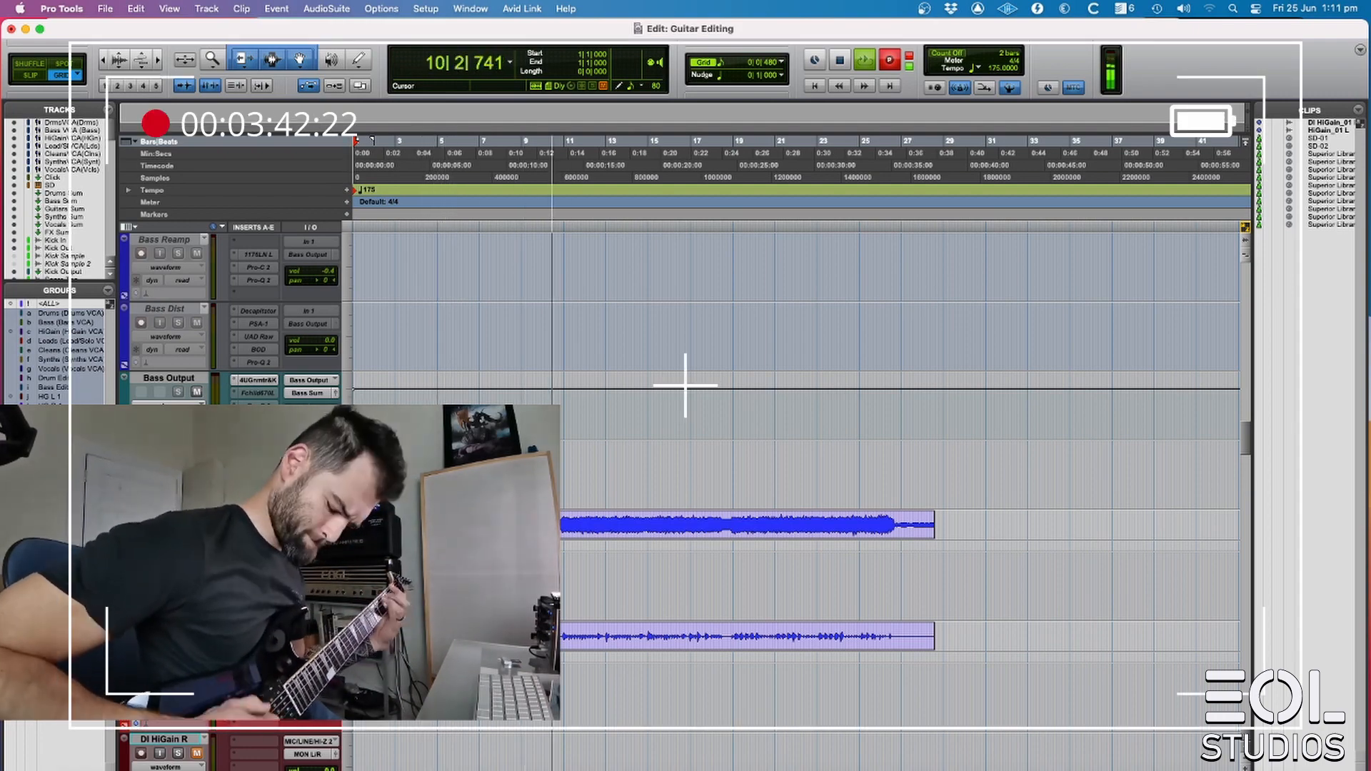
{"action": "key", "text": "space"}
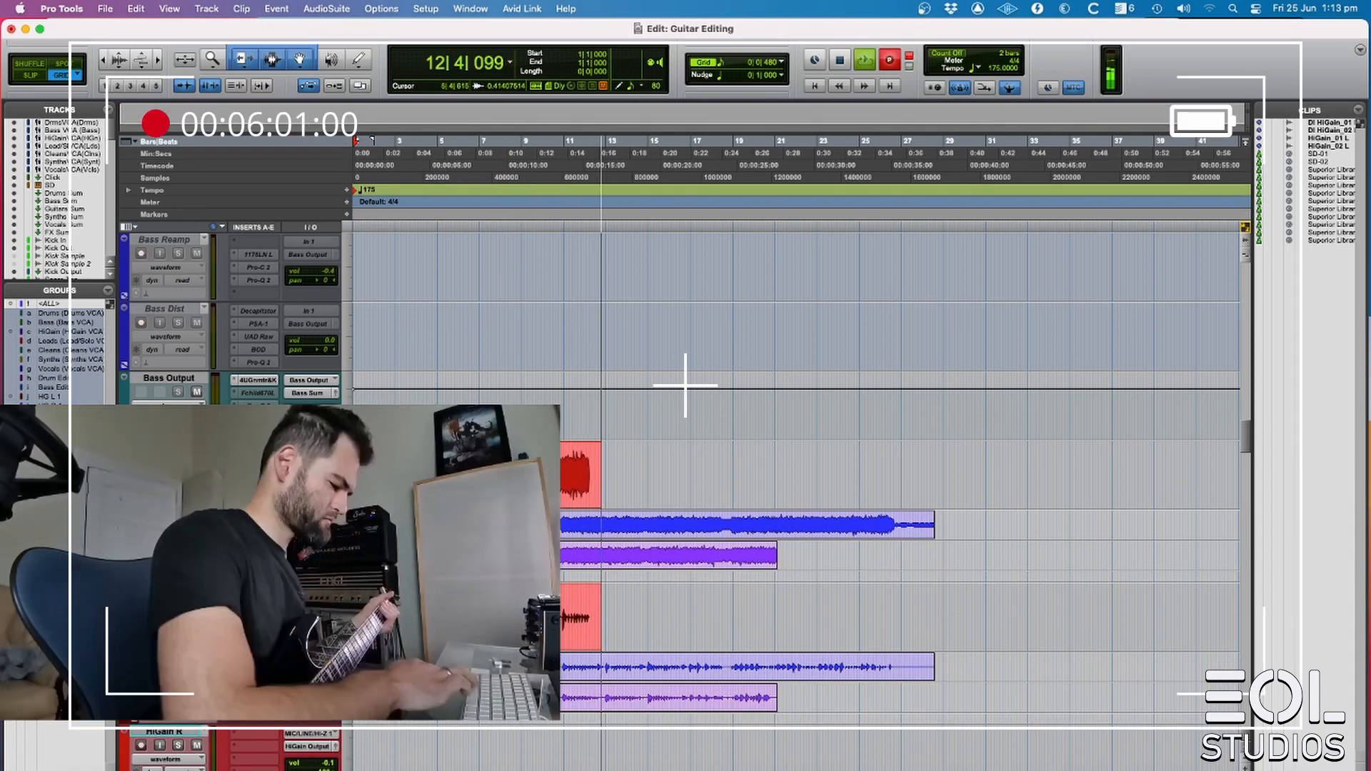
{"action": "key", "text": "space"}
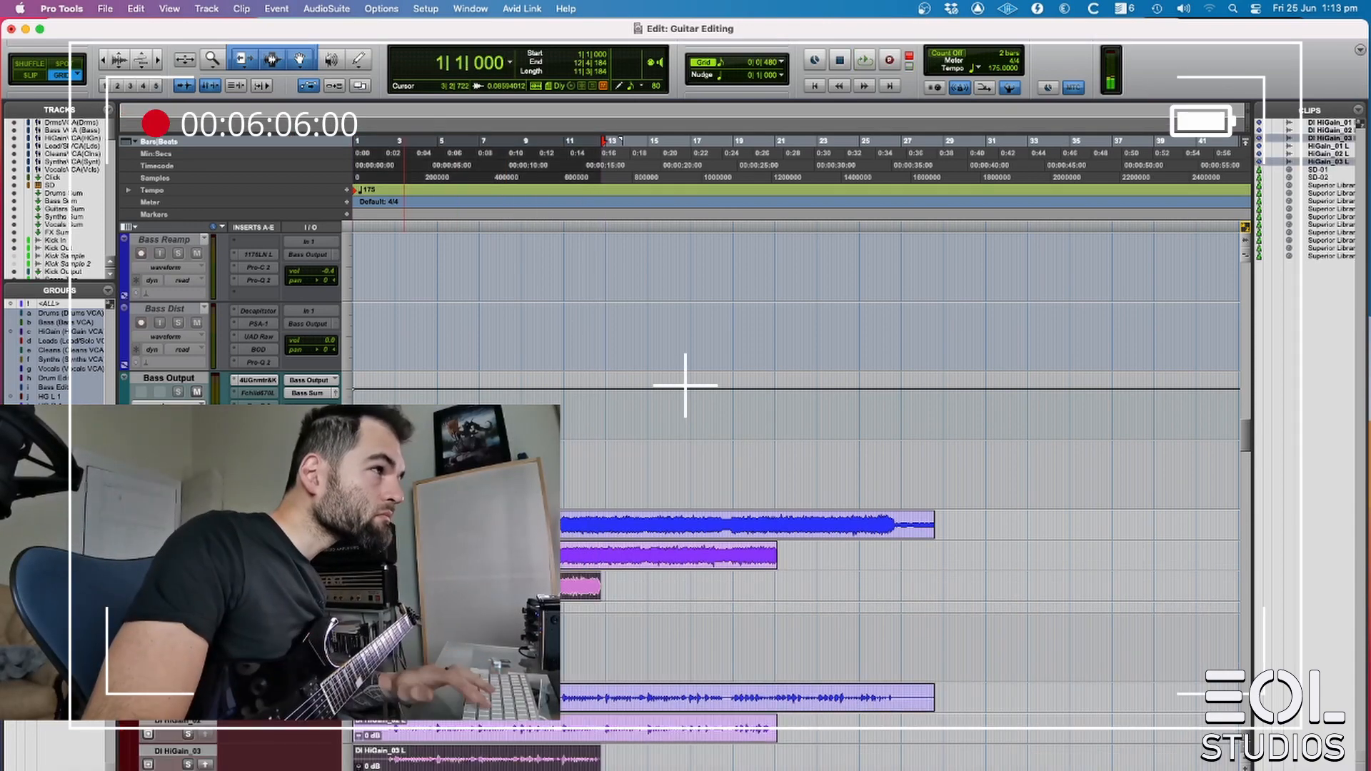
- Record a fourth take from bar 1 on both high-gain tracks
{"action": "key", "text": "super+space"}
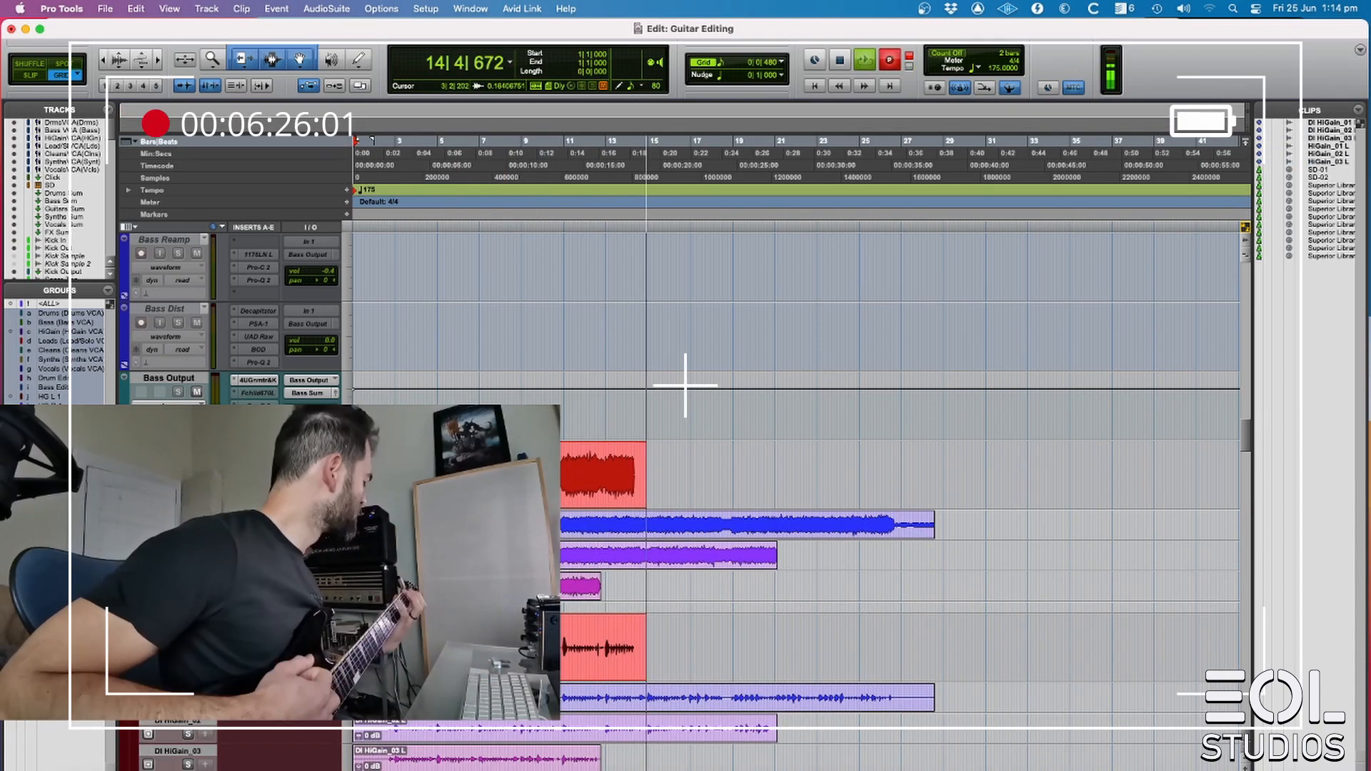
{"action": "key", "text": "space"}
{"action": "scroll", "coordinate": [404, 475], "scroll_direction": "down", "scroll_amount": 10}
{"action": "left_click_drag", "start_coordinate": [405, 340], "coordinate": [405, 612]}
{"action": "scroll", "coordinate": [685, 386], "scroll_direction": "up", "scroll_amount": 10}
- Record two further takes from bar 1, moving the fifth take into its own playlist lane
{"action": "key", "text": "super+space"}
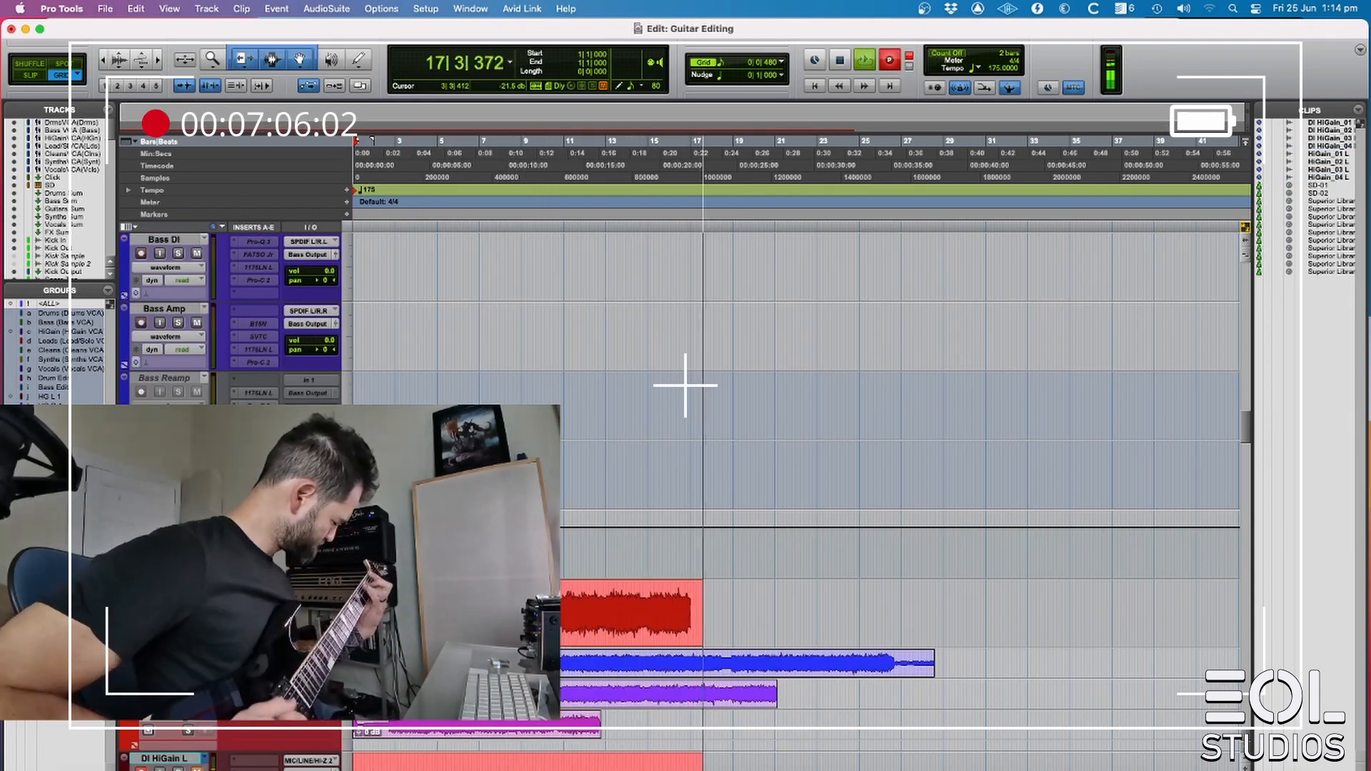
{"action": "key", "text": "space"}
{"action": "scroll", "coordinate": [408, 613], "scroll_direction": "down", "scroll_amount": 5}
{"action": "left_click_drag", "start_coordinate": [471, 422], "coordinate": [472, 548]}
{"action": "key", "text": "super+space"}
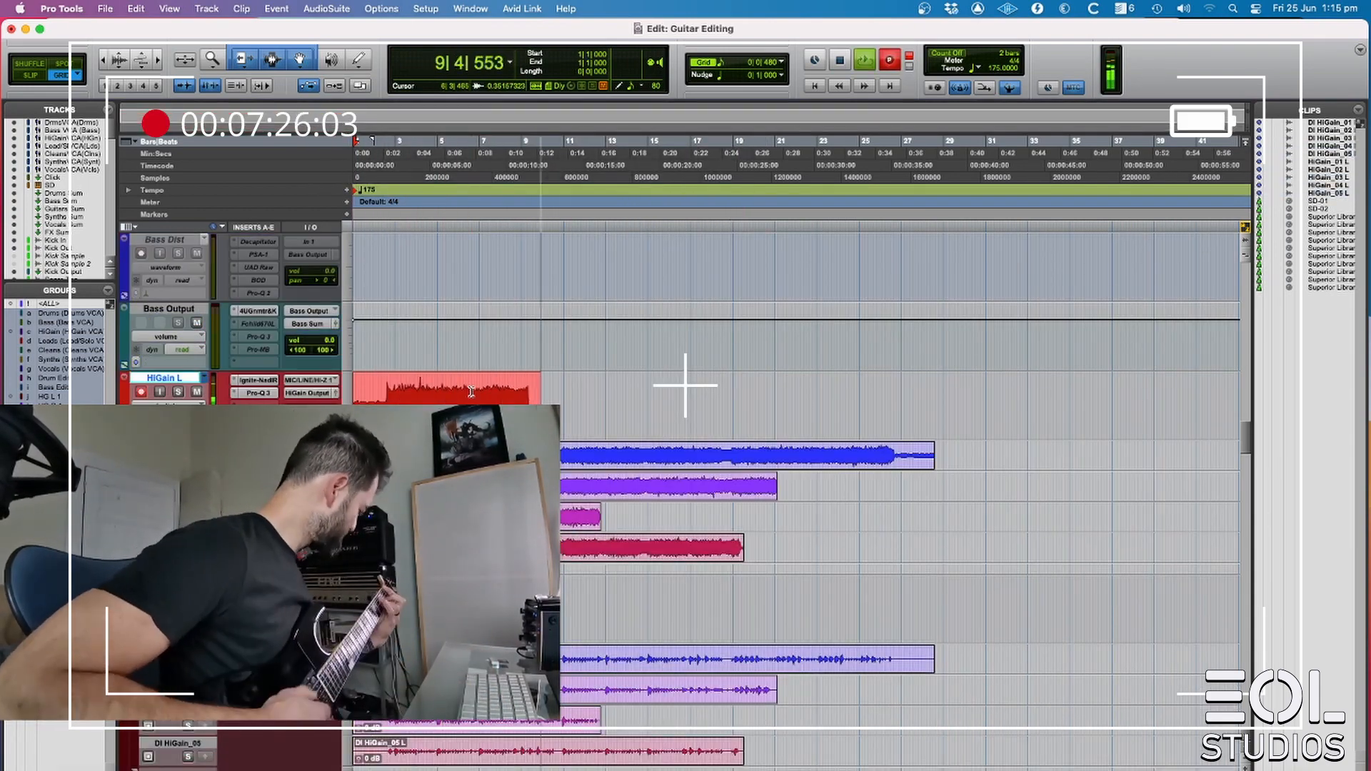
{"action": "key", "text": "space"}
- Record retakes of the song's last section on both high-gain tracks, with the cursor at 15|4|480
{"action": "key", "text": "super+space"}
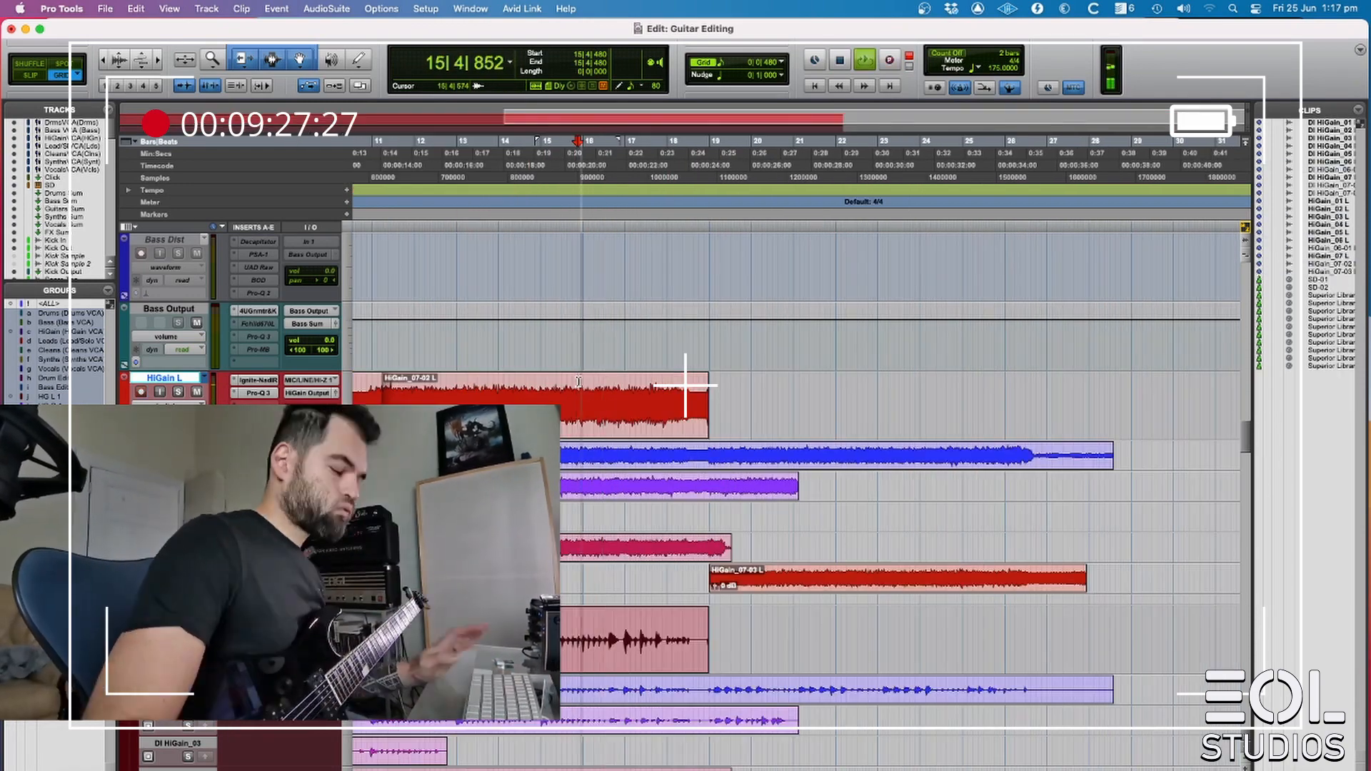
{"action": "key", "text": "super+space"}
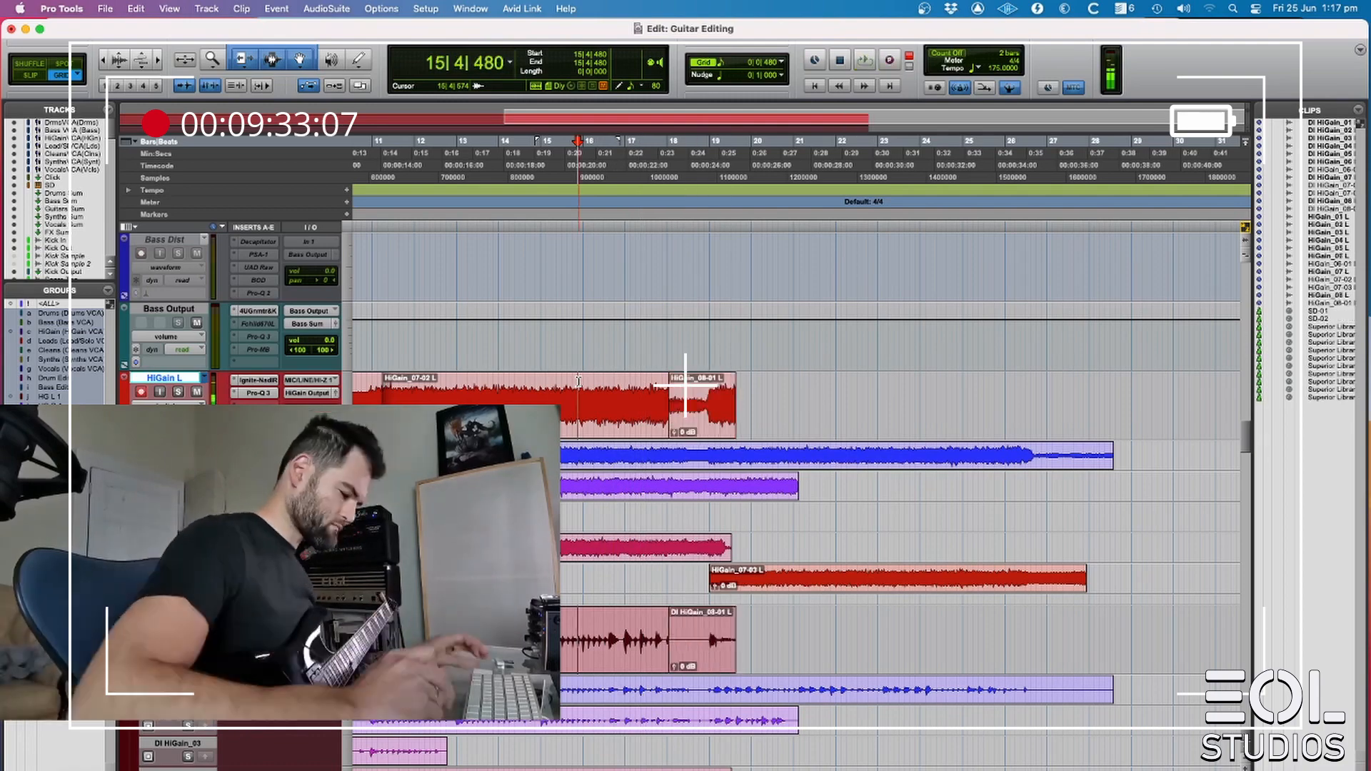
{"action": "key", "text": "space"}
- Record another retake of the last section, starting the run-up from 15|3|000
{"action": "left_click", "coordinate": [562, 391]}
{"action": "key", "text": "super+space"}
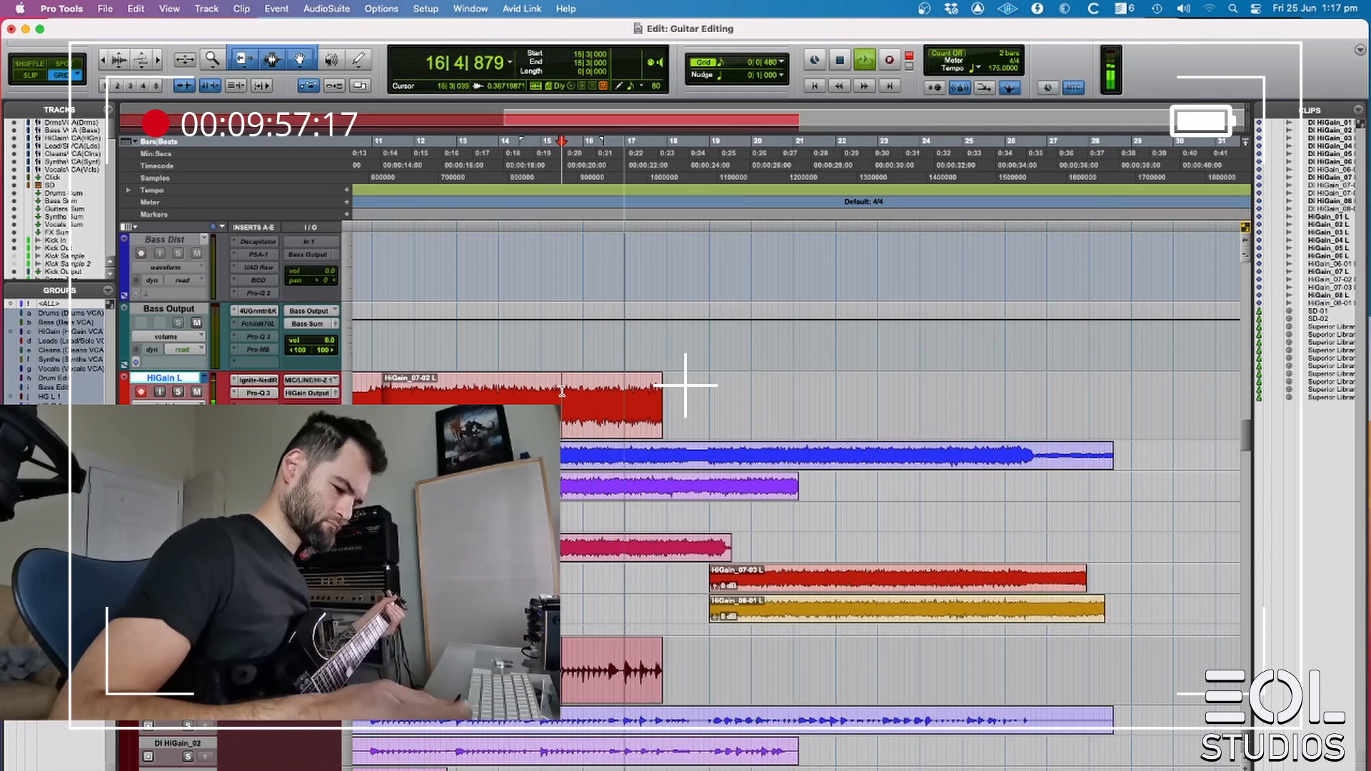
{"action": "key", "text": "space"}
- Record one more retake of the last section, starting the run-up from bar 17
{"action": "left_click", "coordinate": [623, 394]}
{"action": "key", "text": "super+space"}
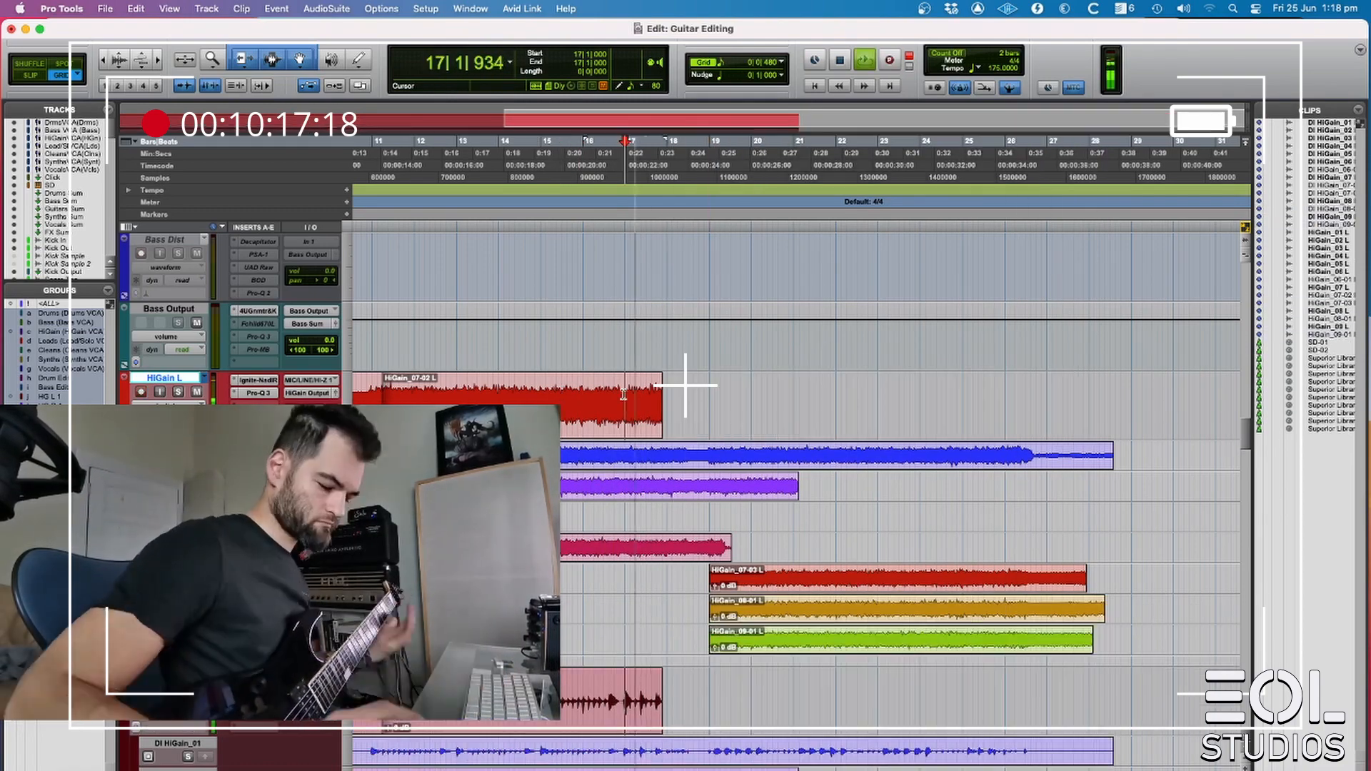
{"action": "key", "text": "space"}
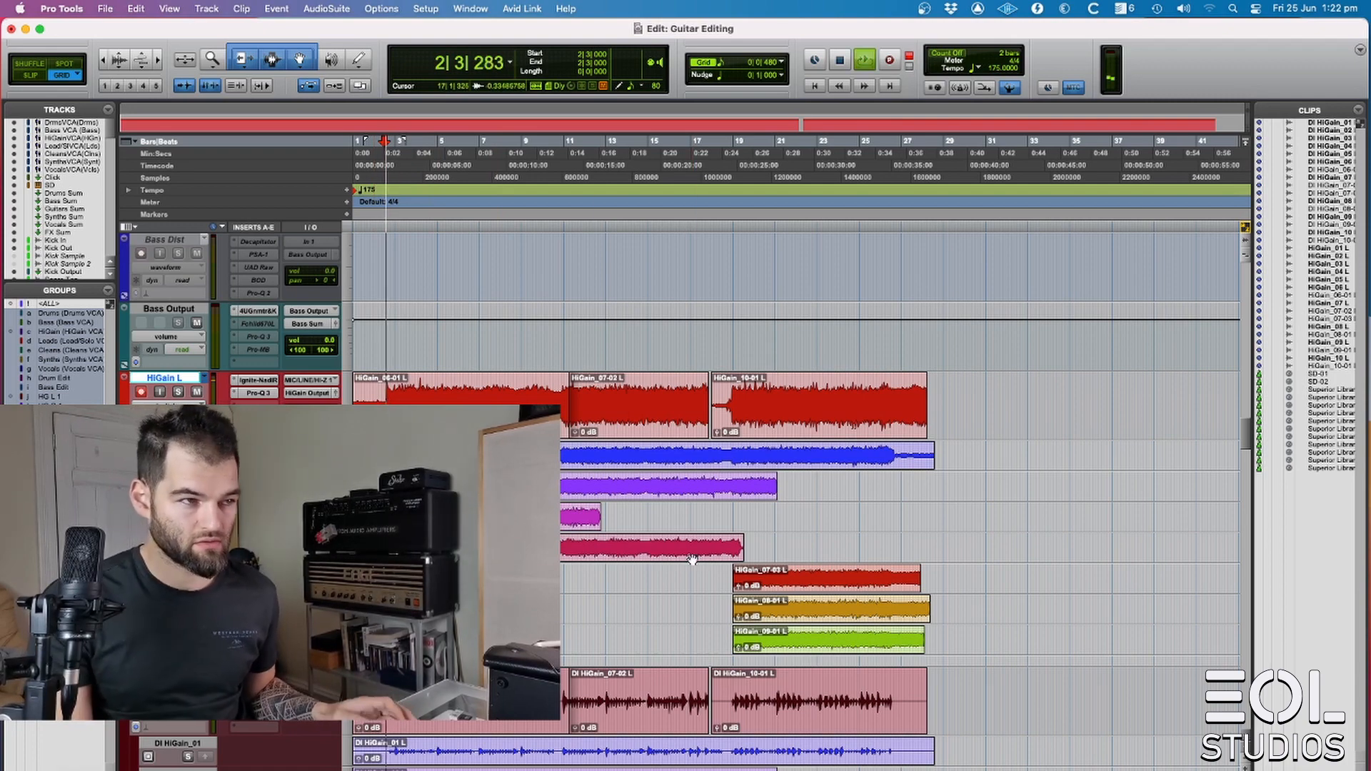
- Separate the HiGain L and DI HiGain L clips from 5|1|000 to 6|3|480 while the comp plays
{"action": "key", "text": "t"}
{"action": "key", "text": "t"}
{"action": "key", "text": "t"}
{"action": "scroll", "coordinate": [594, 505], "scroll_direction": "down", "scroll_amount": 3}
{"action": "scroll", "coordinate": [593, 505], "scroll_direction": "up", "scroll_amount": 2}
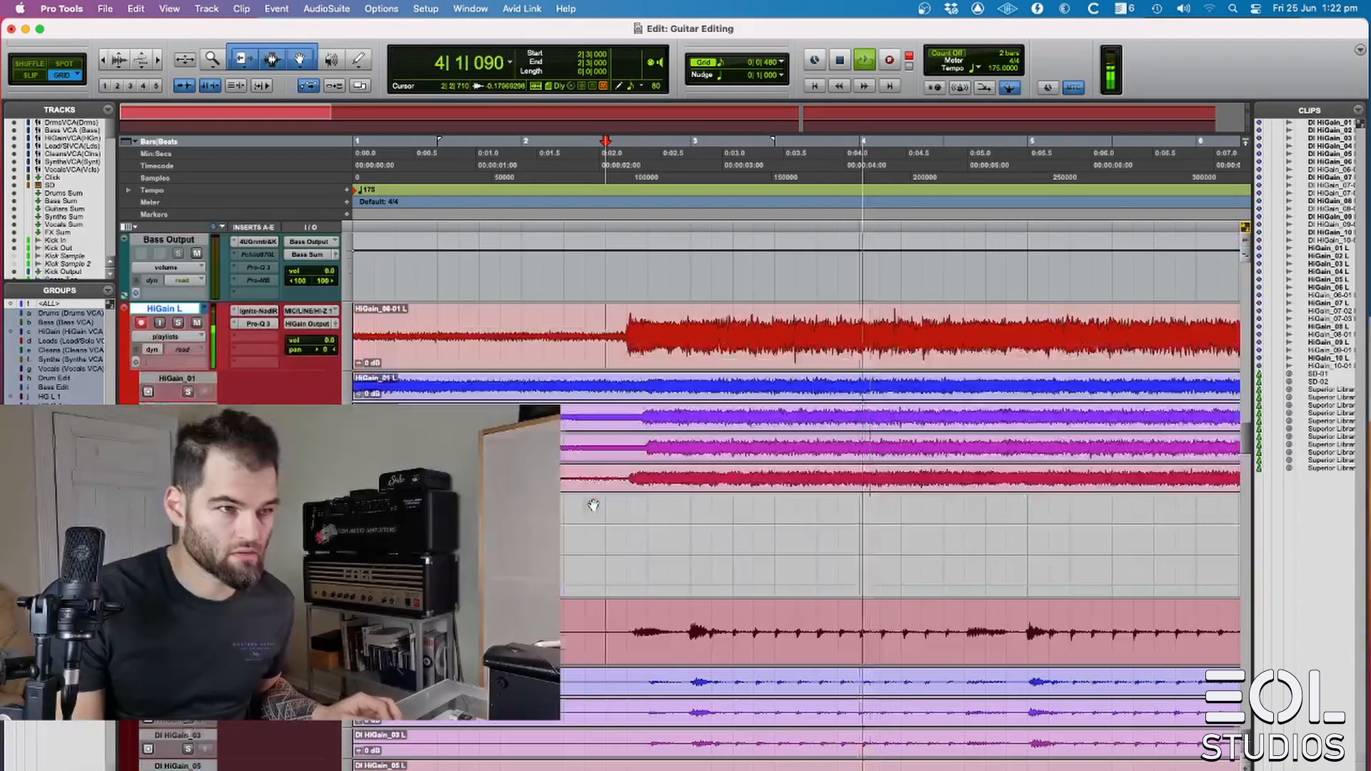
{"action": "scroll", "coordinate": [795, 550], "scroll_direction": "right", "scroll_amount": 3}
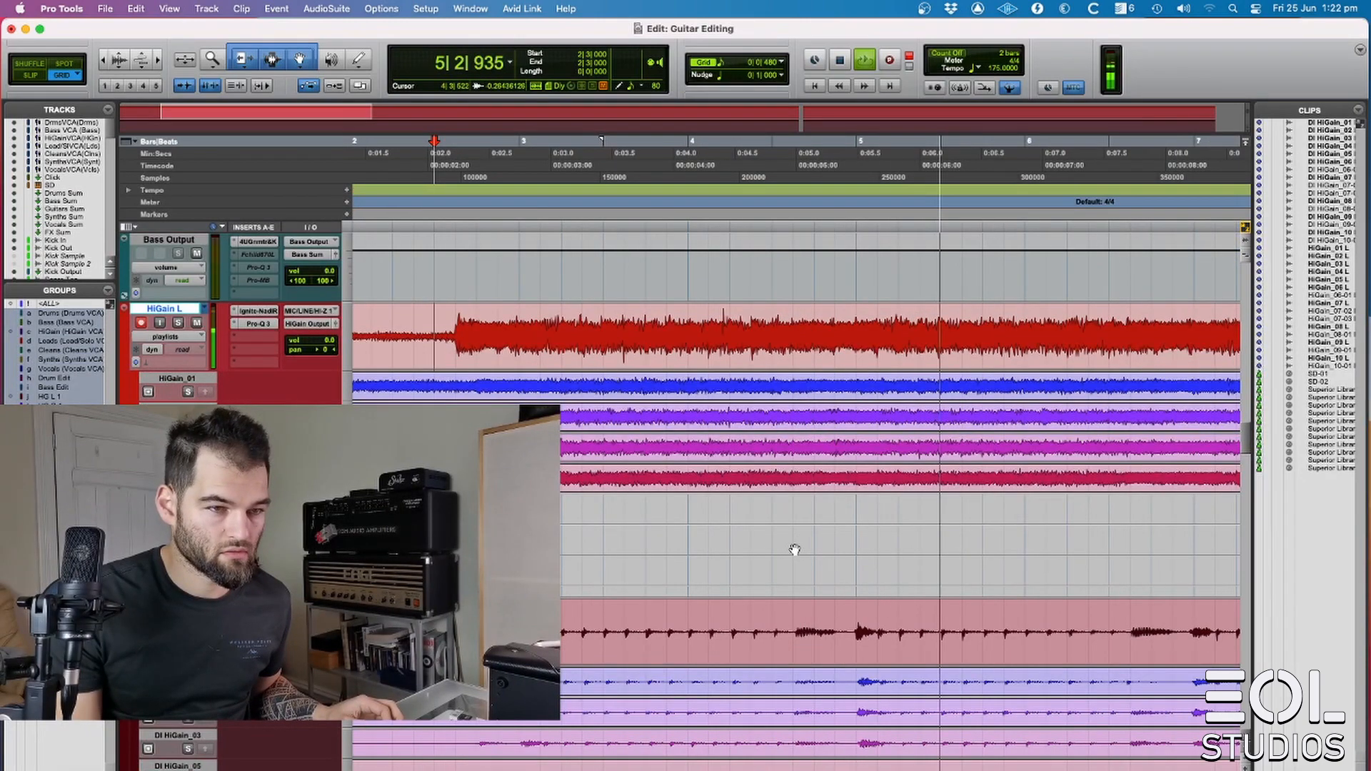
{"action": "scroll", "coordinate": [795, 550], "scroll_direction": "right", "scroll_amount": 1}
{"action": "left_click_drag", "start_coordinate": [790, 620], "coordinate": [1060, 626]}
{"action": "key", "text": "super+e"}
{"action": "scroll", "coordinate": [989, 710], "scroll_direction": "right", "scroll_amount": 5}
{"action": "scroll", "coordinate": [989, 710], "scroll_direction": "down", "scroll_amount": 1}
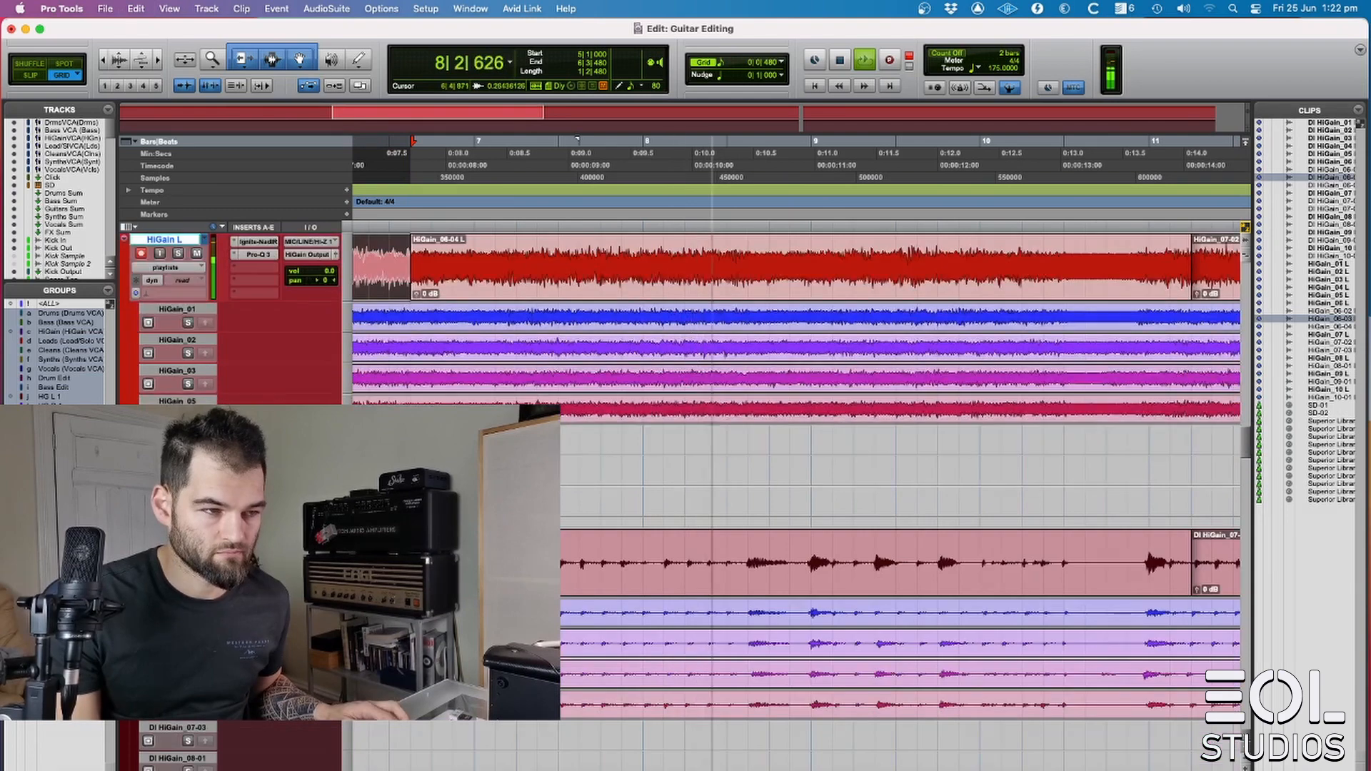
- Separate two further passages in both high-gain clips, one ending at 8|3|480 and one from 10|1|000 to 10|3|000
{"action": "left_click_drag", "start_coordinate": [475, 564], "coordinate": [893, 561]}
{"action": "key", "text": "super+e"}
{"action": "scroll", "coordinate": [761, 541], "scroll_direction": "right", "scroll_amount": 1}
{"action": "scroll", "coordinate": [761, 541], "scroll_direction": "right", "scroll_amount": 1}
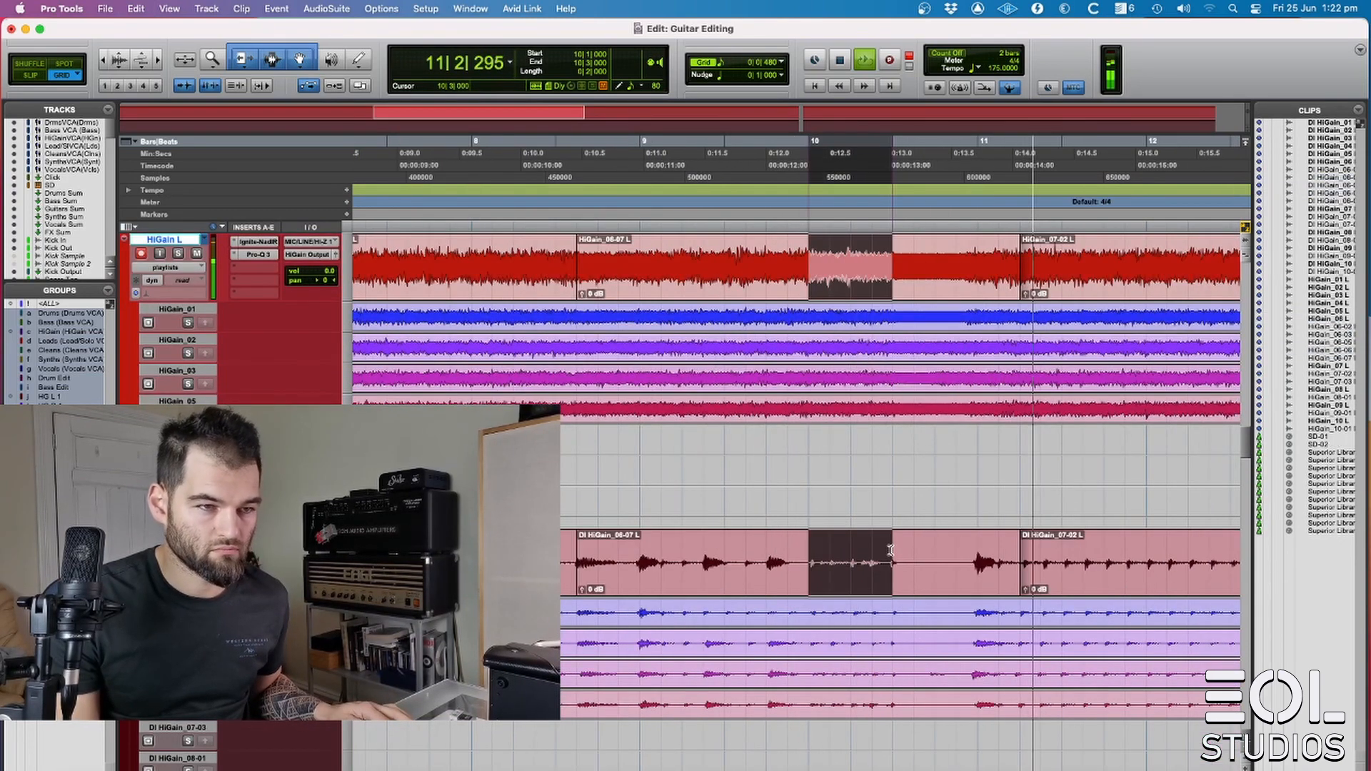
{"action": "key", "text": "super+e"}
- Separate the passage from 14|1|000 to 15|1|000 in both high-gain clips
{"action": "scroll", "coordinate": [852, 630], "scroll_direction": "right", "scroll_amount": 1}
{"action": "scroll", "coordinate": [851, 630], "scroll_direction": "right", "scroll_amount": 5}
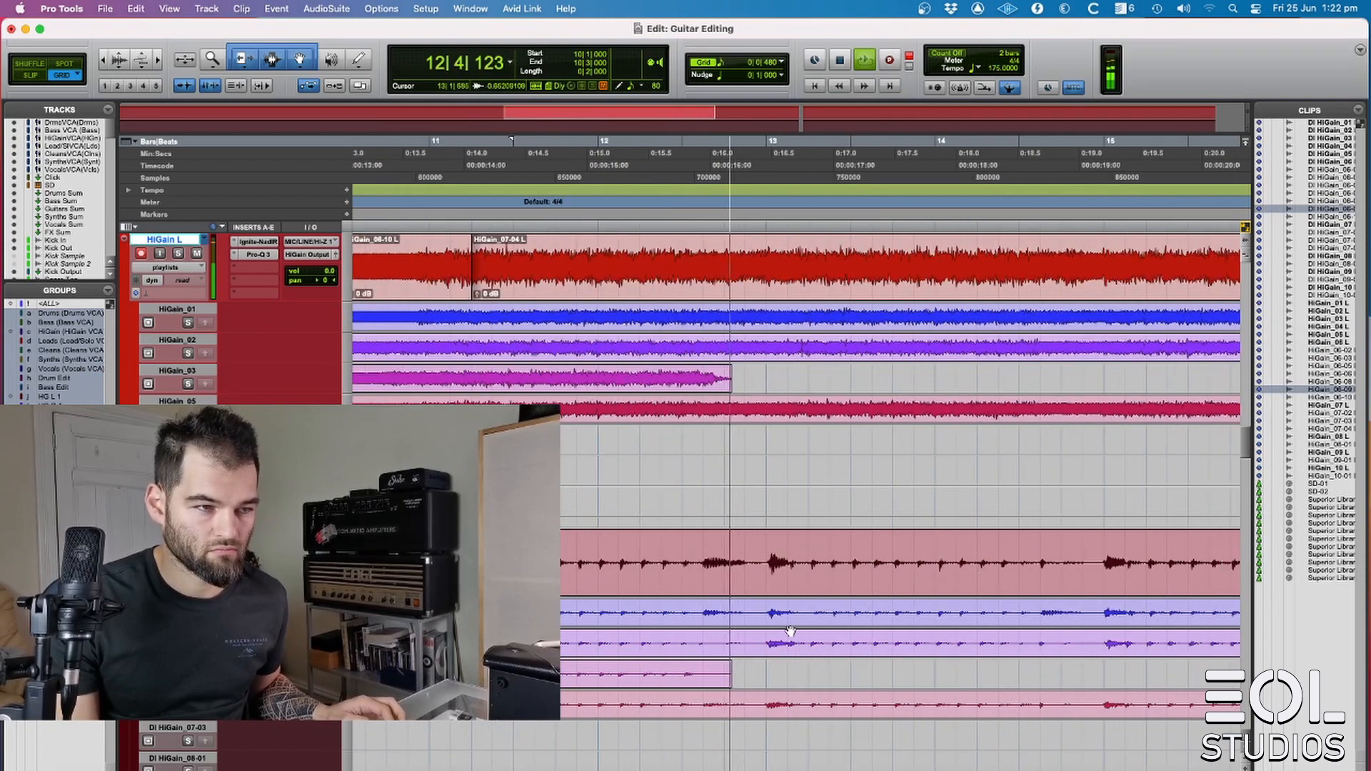
{"action": "left_click", "coordinate": [767, 597]}
{"action": "scroll", "coordinate": [737, 685], "scroll_direction": "right", "scroll_amount": 2}
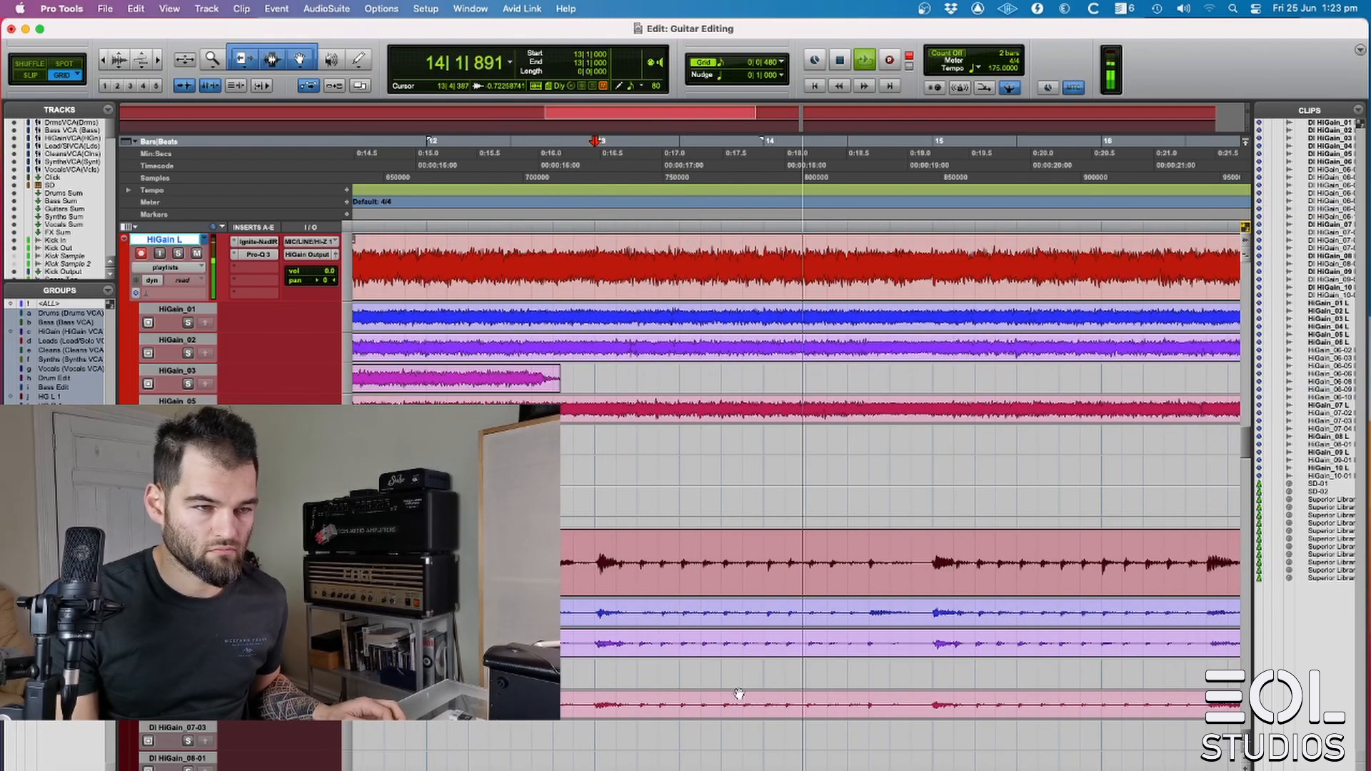
{"action": "left_click_drag", "start_coordinate": [763, 665], "coordinate": [933, 664]}
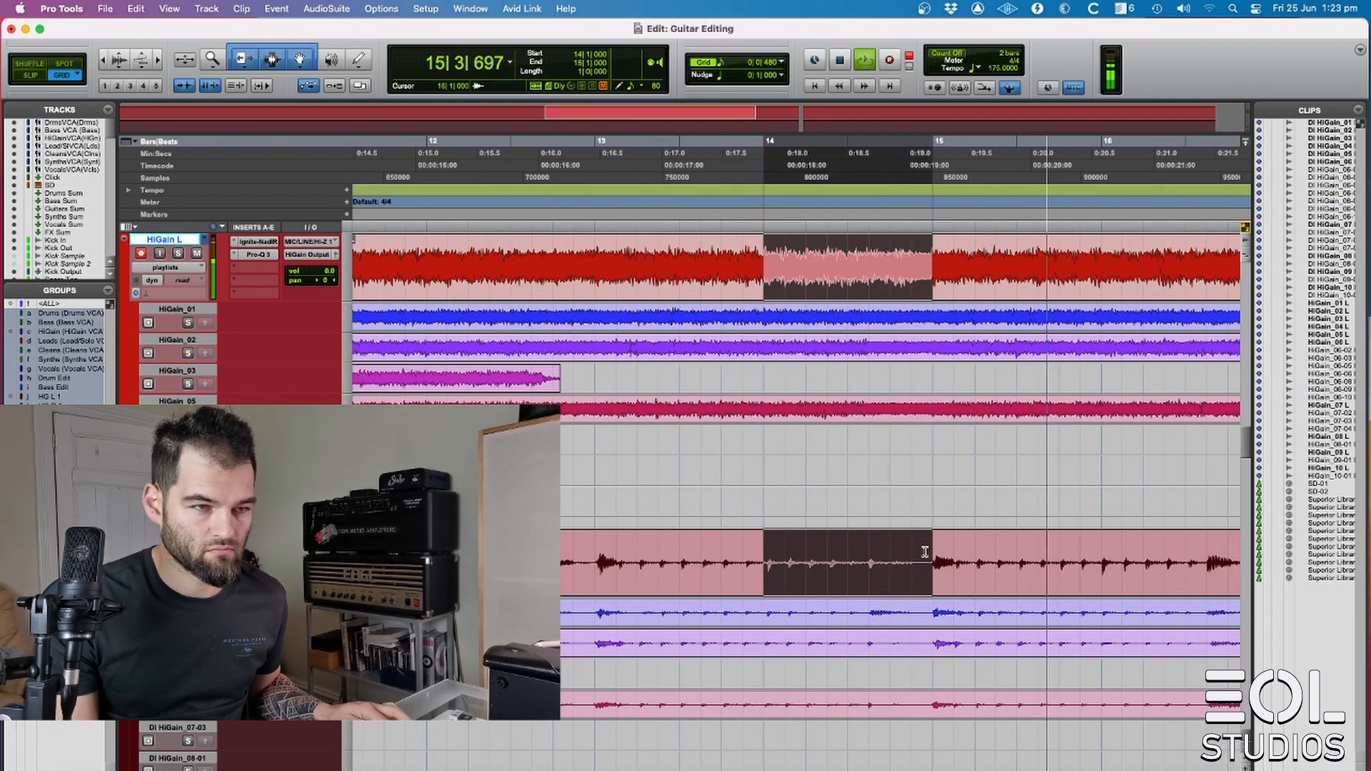
{"action": "key", "text": "super+e"}
{"action": "scroll", "coordinate": [821, 659], "scroll_direction": "right", "scroll_amount": 2}
{"action": "key", "text": "Tab"}
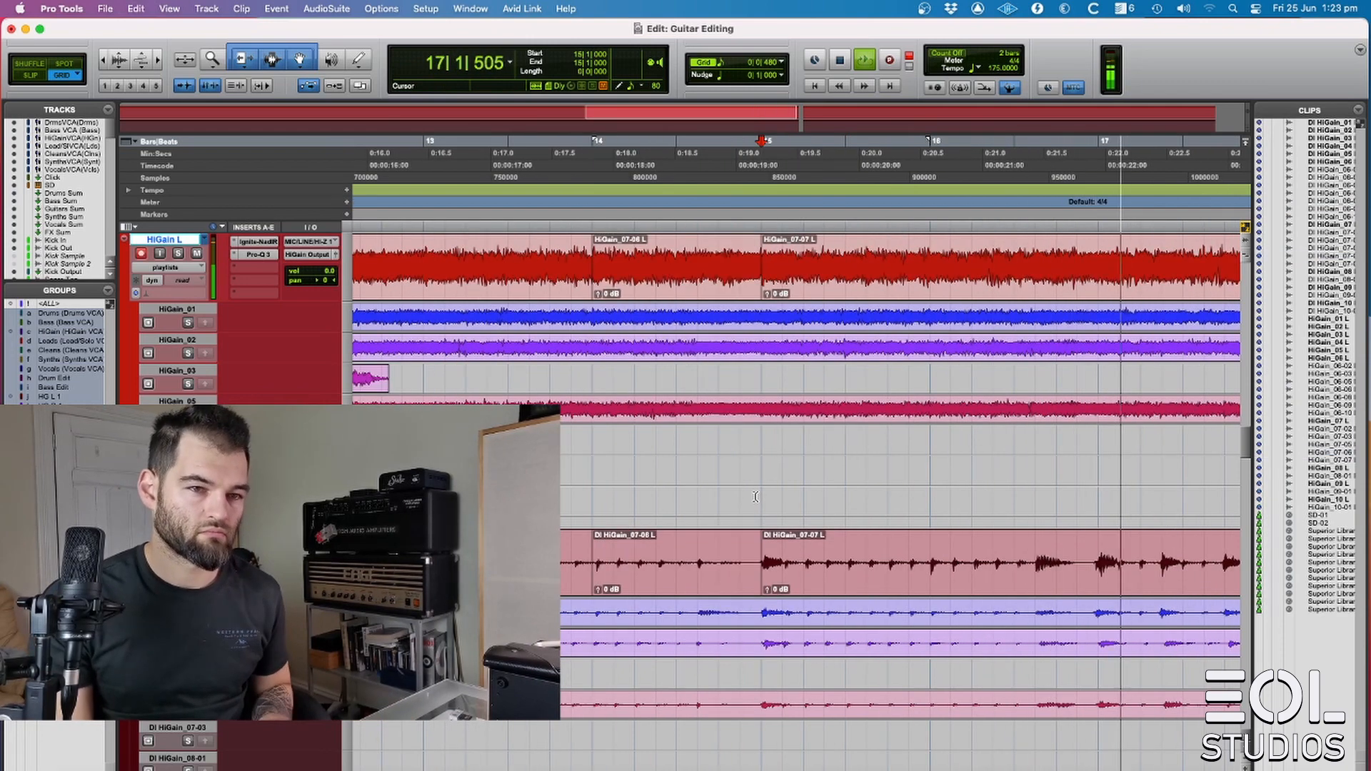
- Close the gap near bar 18 by extending the preceding clips to bar 19, and audition the join from 17|4|000
{"action": "scroll", "coordinate": [928, 614], "scroll_direction": "right", "scroll_amount": 3}
{"action": "scroll", "coordinate": [950, 589], "scroll_direction": "right", "scroll_amount": 2}
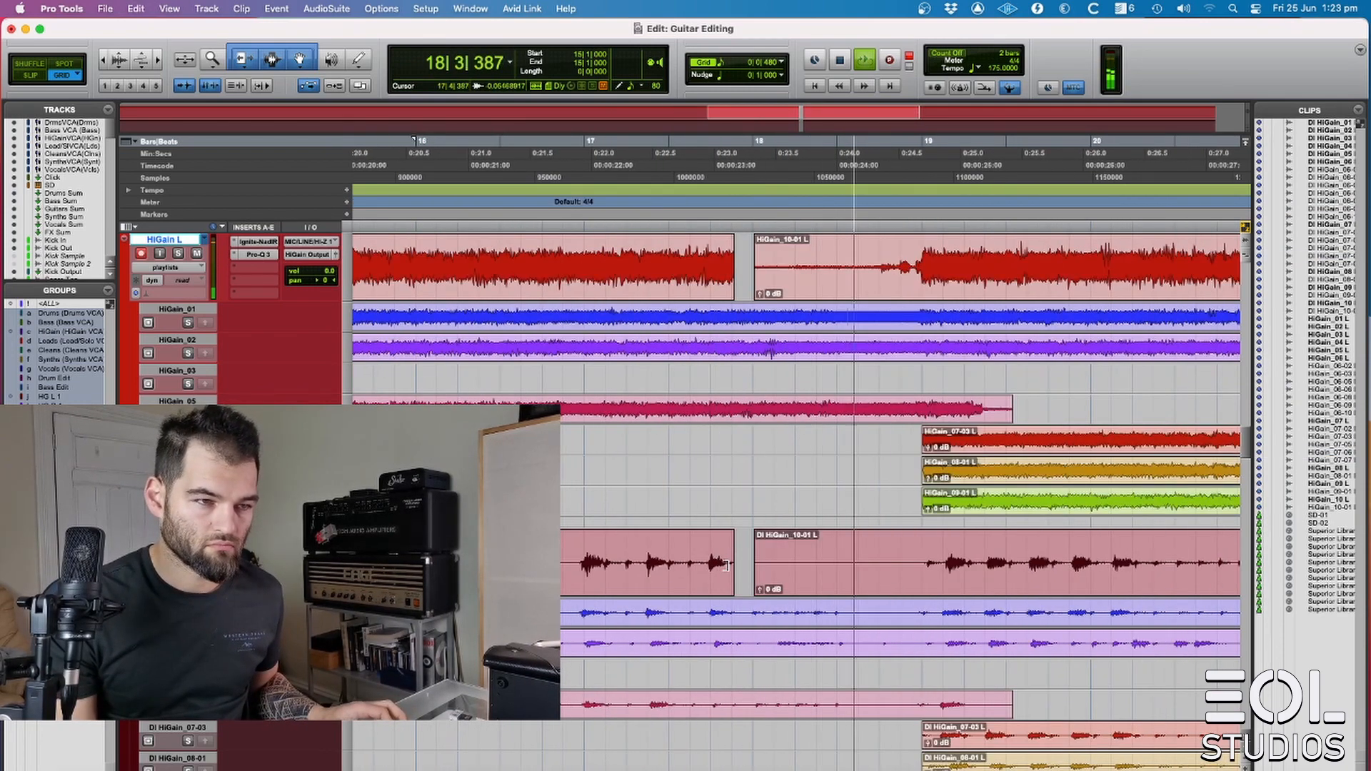
{"action": "left_click", "coordinate": [926, 577], "text": "shift"}
{"action": "key", "text": "space"}
{"action": "left_click_drag", "start_coordinate": [704, 545], "coordinate": [699, 544]}
{"action": "key", "text": "space"}
{"action": "left_click", "coordinate": [702, 544]}
{"action": "key", "text": "space"}
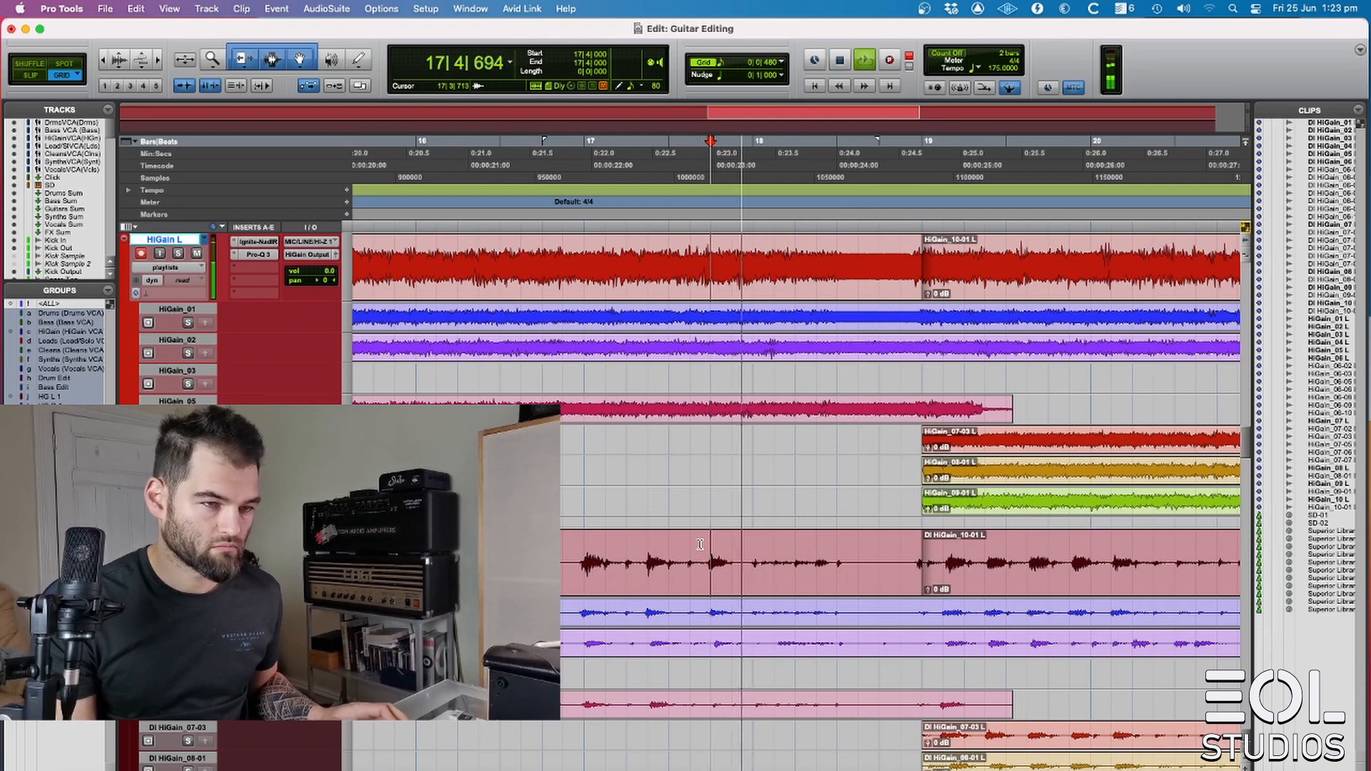
{"action": "scroll", "coordinate": [785, 571], "scroll_direction": "right", "scroll_amount": 3}
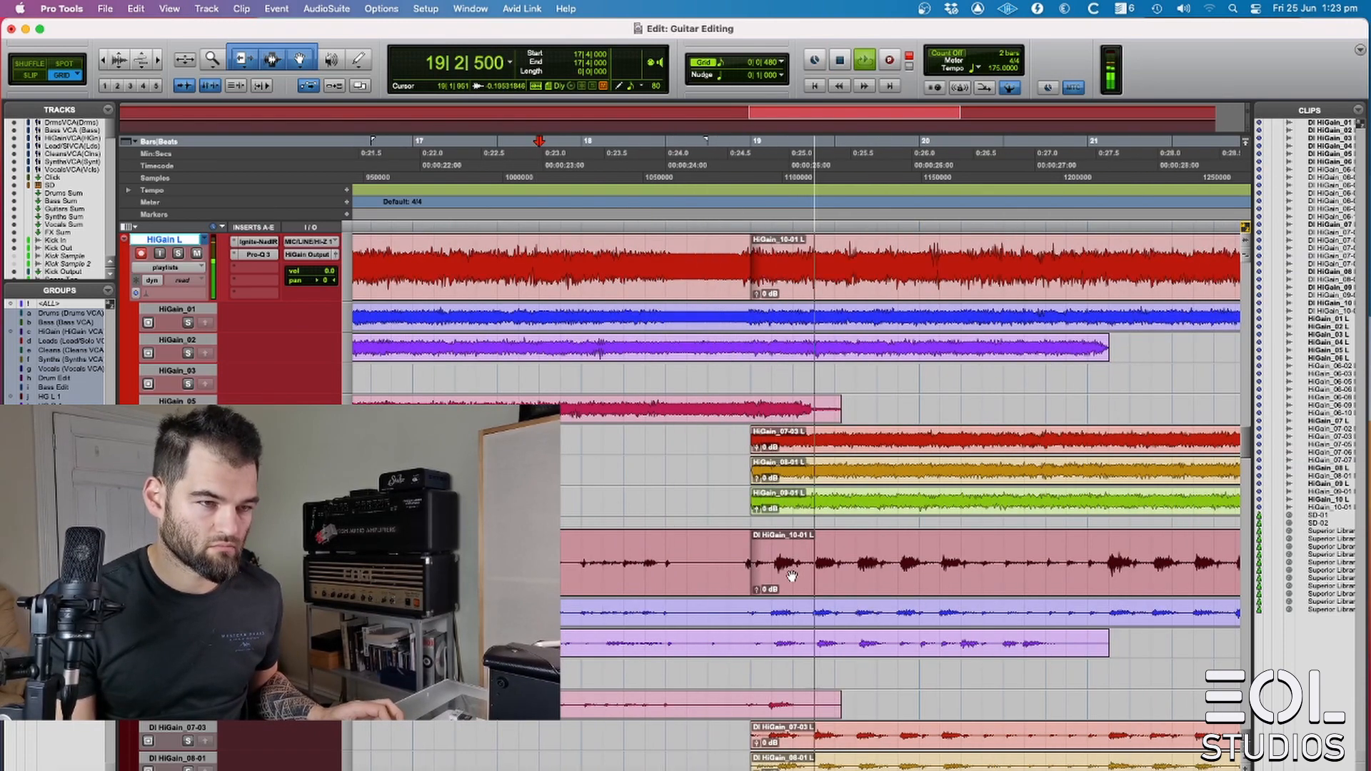
- Listen through the rest of the comp from bar 19 to the end of the take near bar 27
{"action": "scroll", "coordinate": [770, 580], "scroll_direction": "right", "scroll_amount": 5}
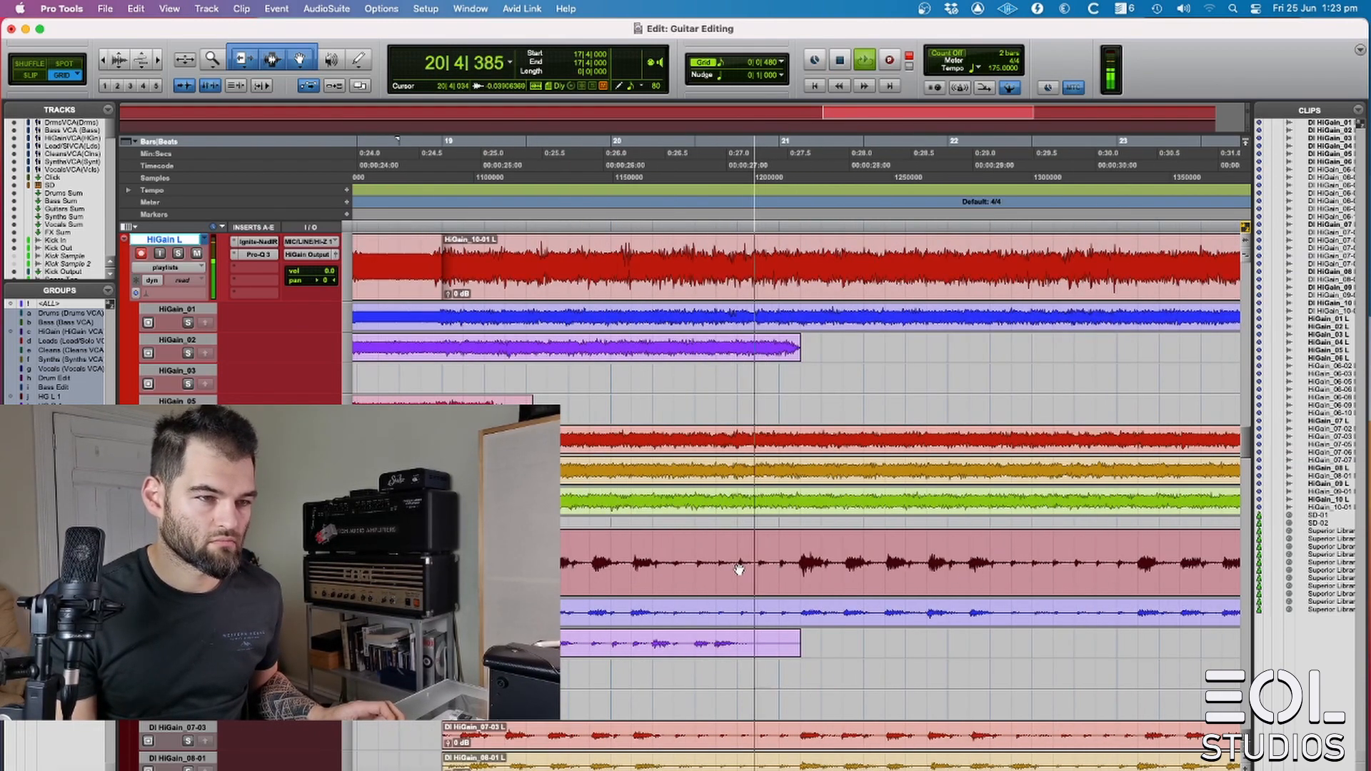
{"action": "scroll", "coordinate": [714, 607], "scroll_direction": "right", "scroll_amount": 3}
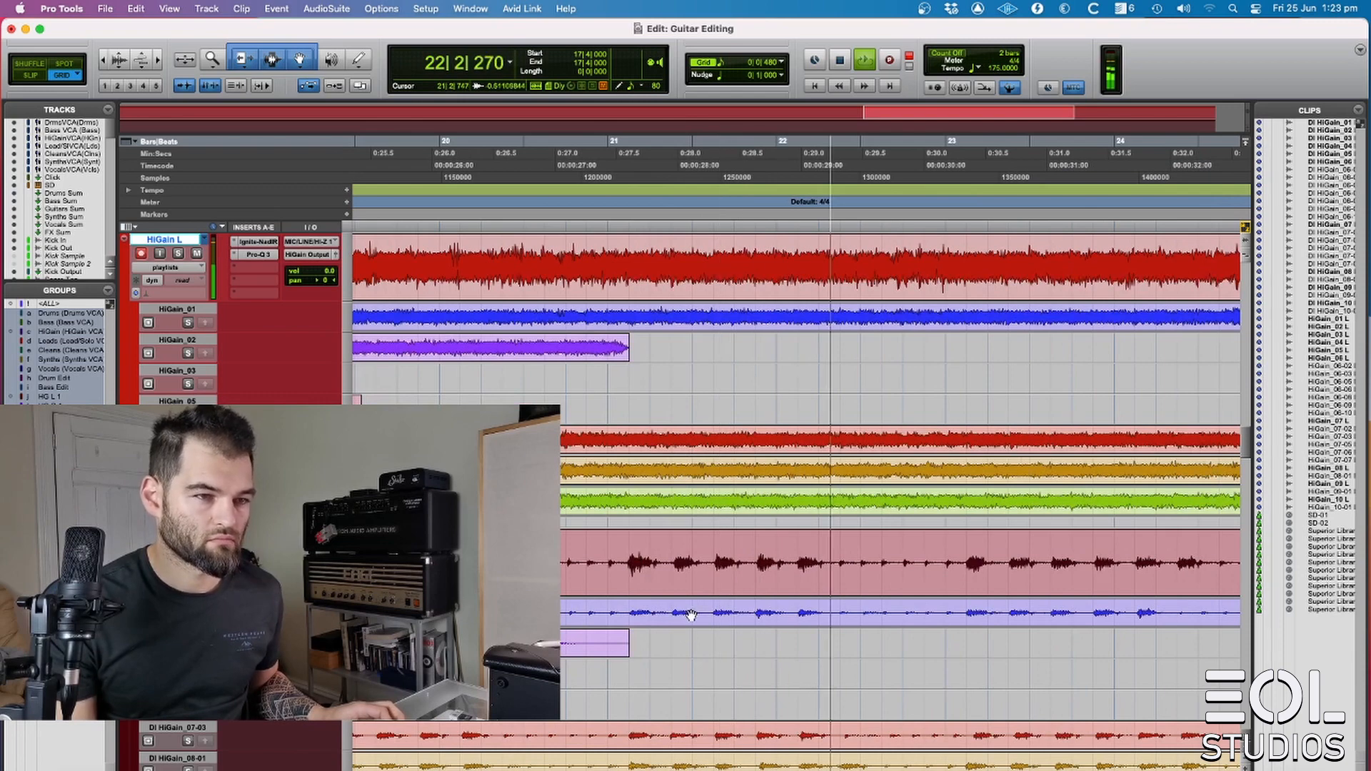
{"action": "scroll", "coordinate": [682, 621], "scroll_direction": "right", "scroll_amount": 3}
{"action": "scroll", "coordinate": [680, 613], "scroll_direction": "right", "scroll_amount": 6}
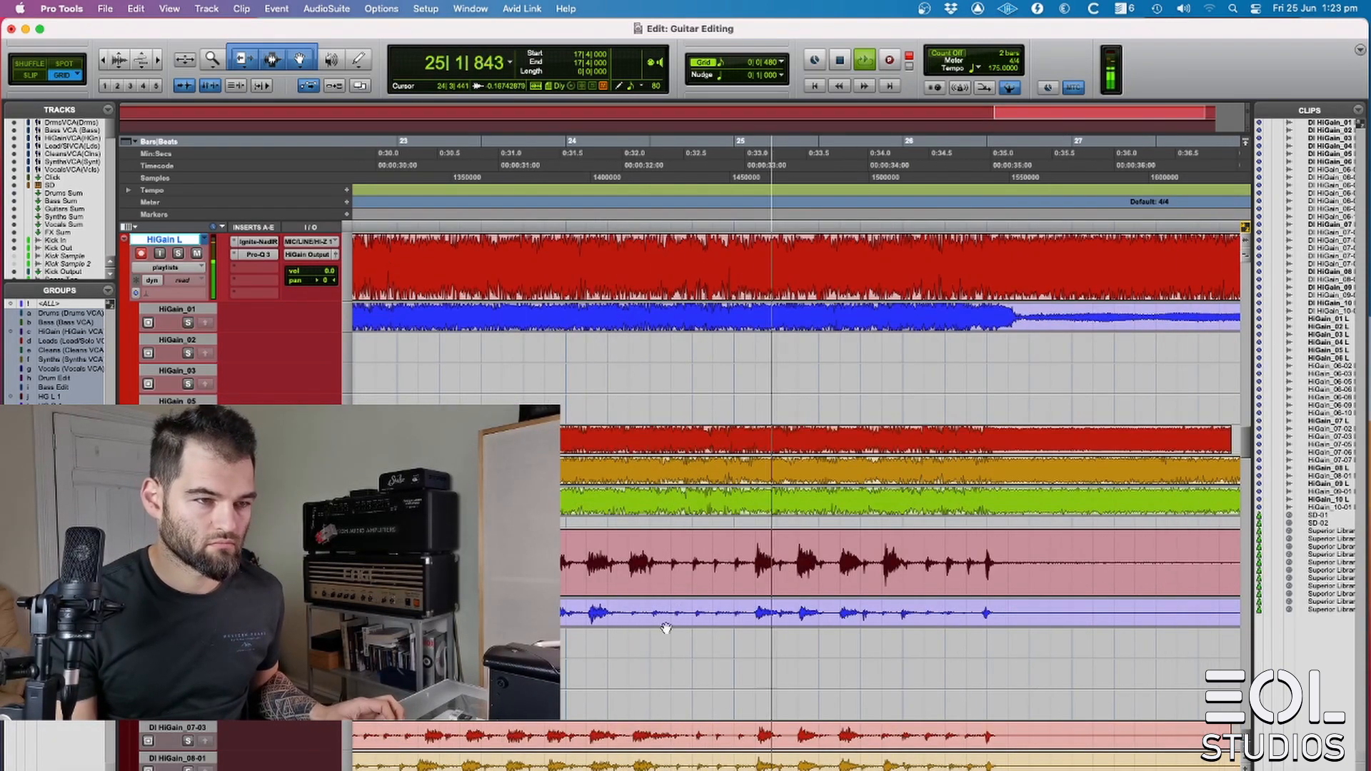
{"action": "scroll", "coordinate": [714, 600], "scroll_direction": "right", "scroll_amount": 3}
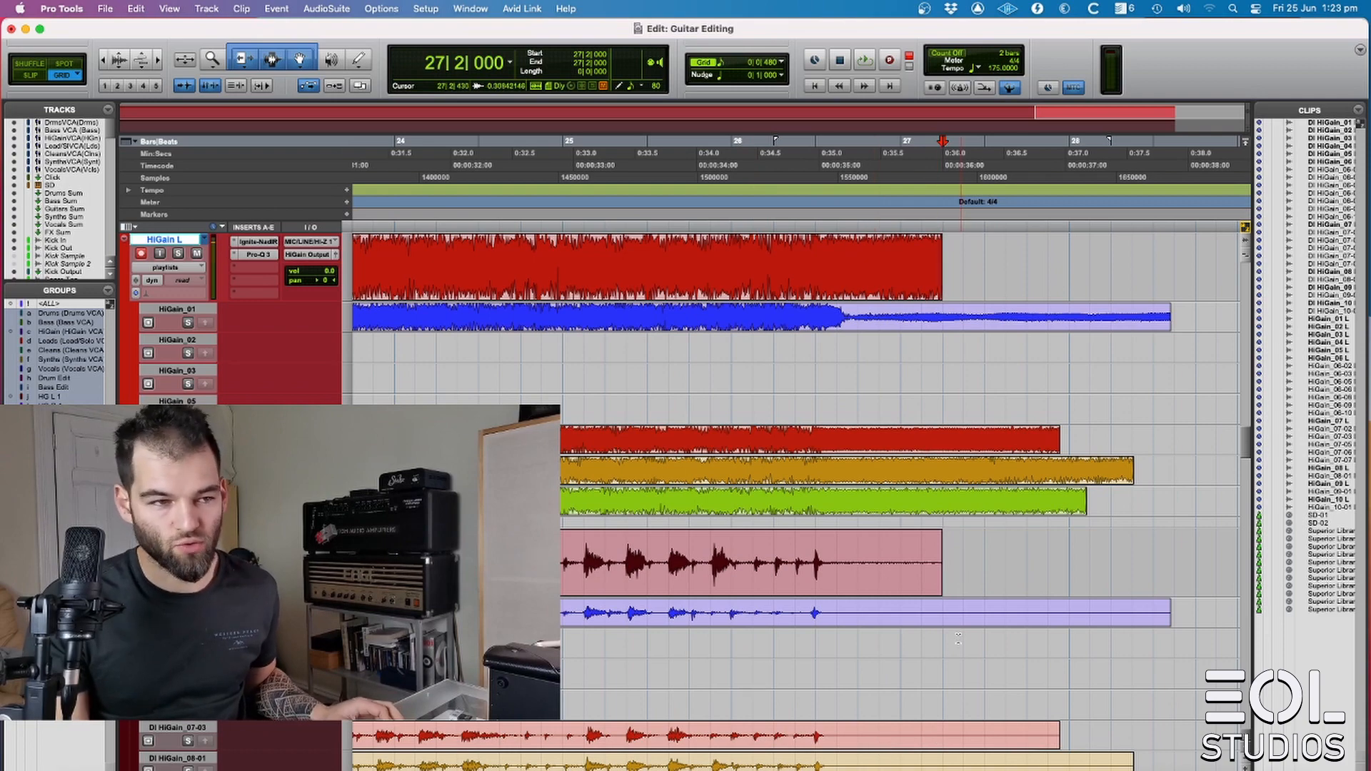
- Enlarge the DI waveform around bars 24 to 26 and compare its note attacks with the grid lines
{"action": "scroll", "coordinate": [937, 561], "scroll_direction": "left", "scroll_amount": 3}
{"action": "left_click_drag", "start_coordinate": [556, 557], "coordinate": [674, 559]}
{"action": "left_click", "coordinate": [674, 559]}
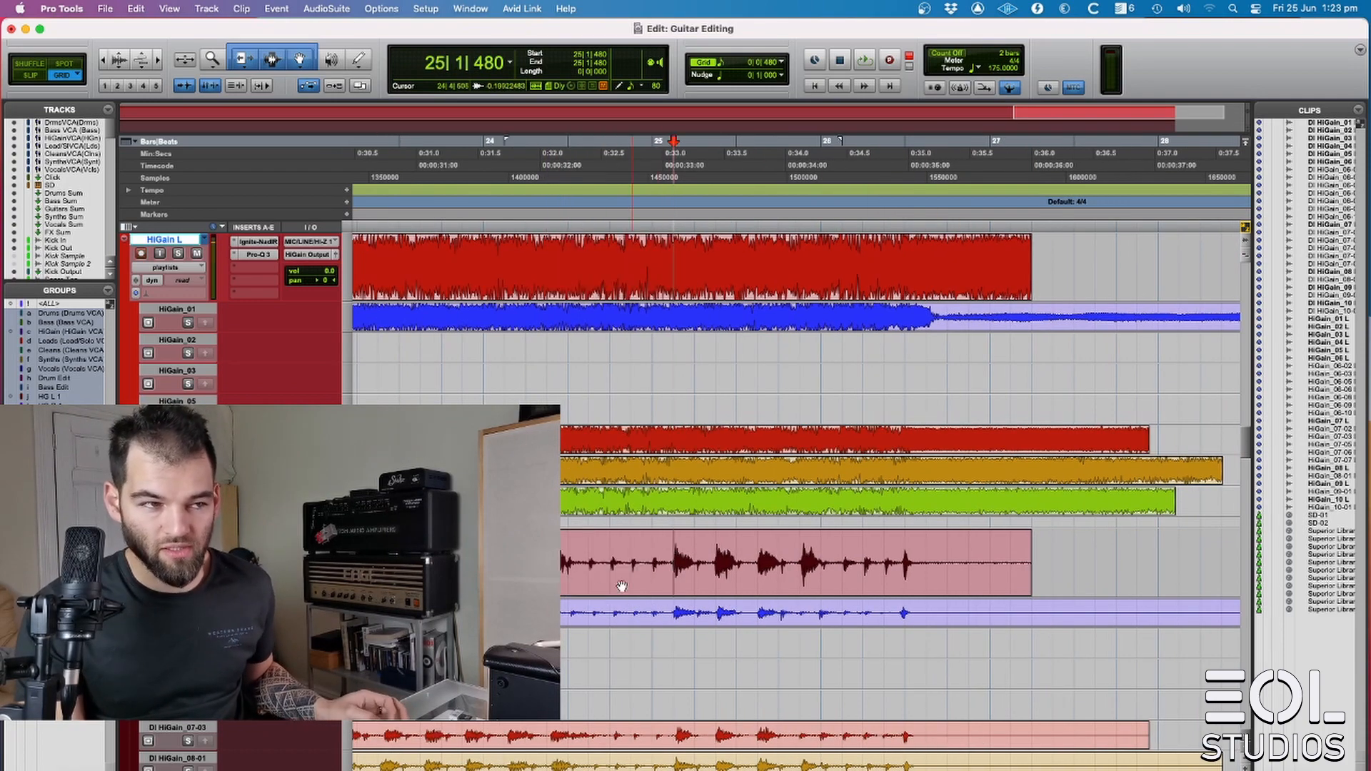
{"action": "key", "text": "super+alt+bracketright"}
{"action": "left_click_drag", "start_coordinate": [564, 557], "coordinate": [653, 559]}
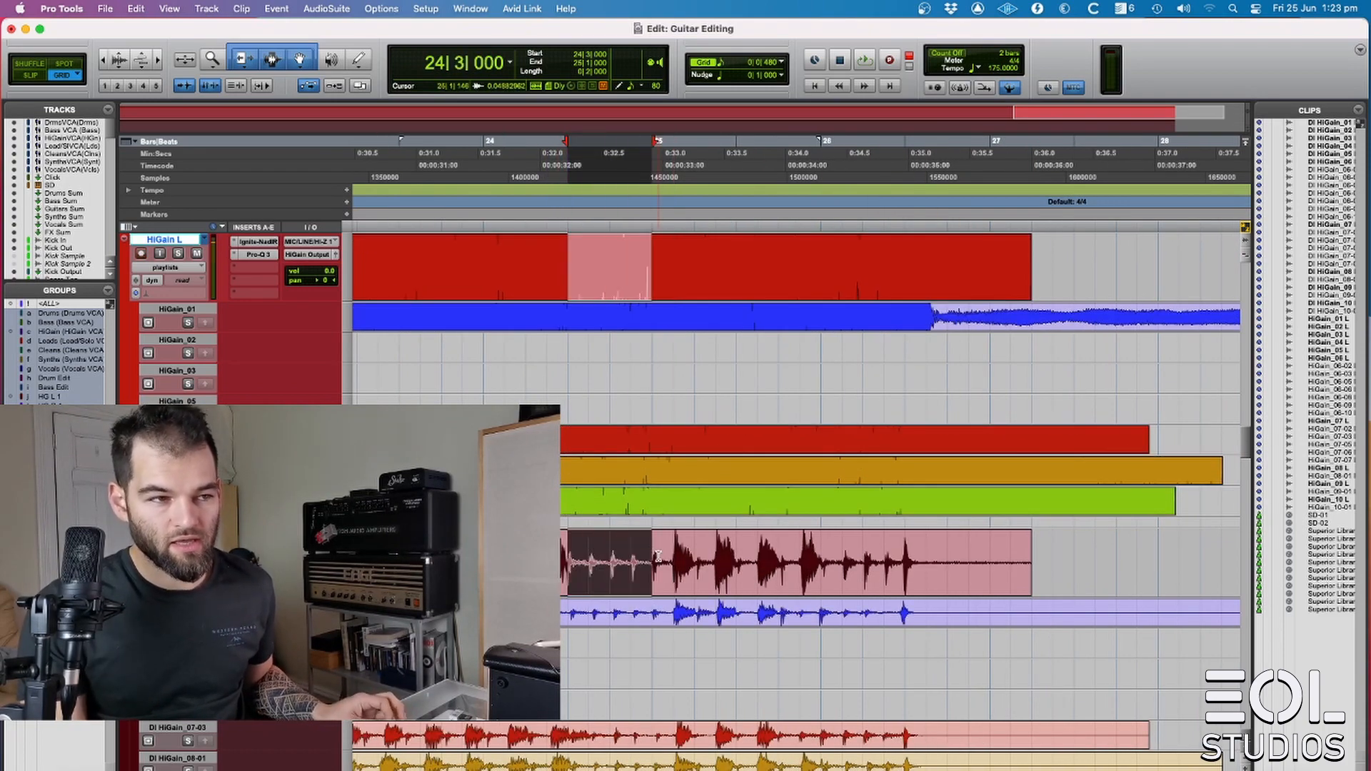
{"action": "left_click", "coordinate": [653, 560]}
{"action": "key", "text": "t"}
{"action": "key", "text": "t"}
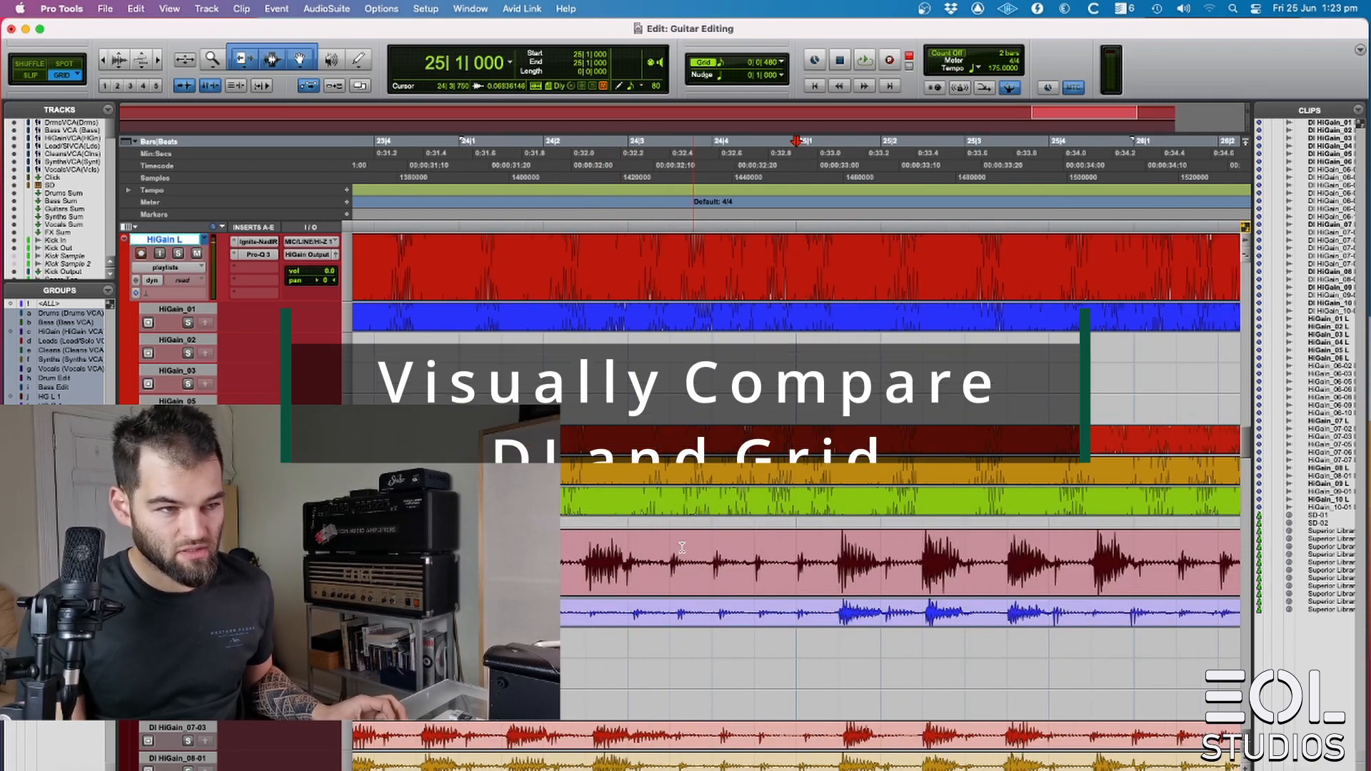
{"action": "left_click_drag", "start_coordinate": [460, 561], "coordinate": [763, 529]}
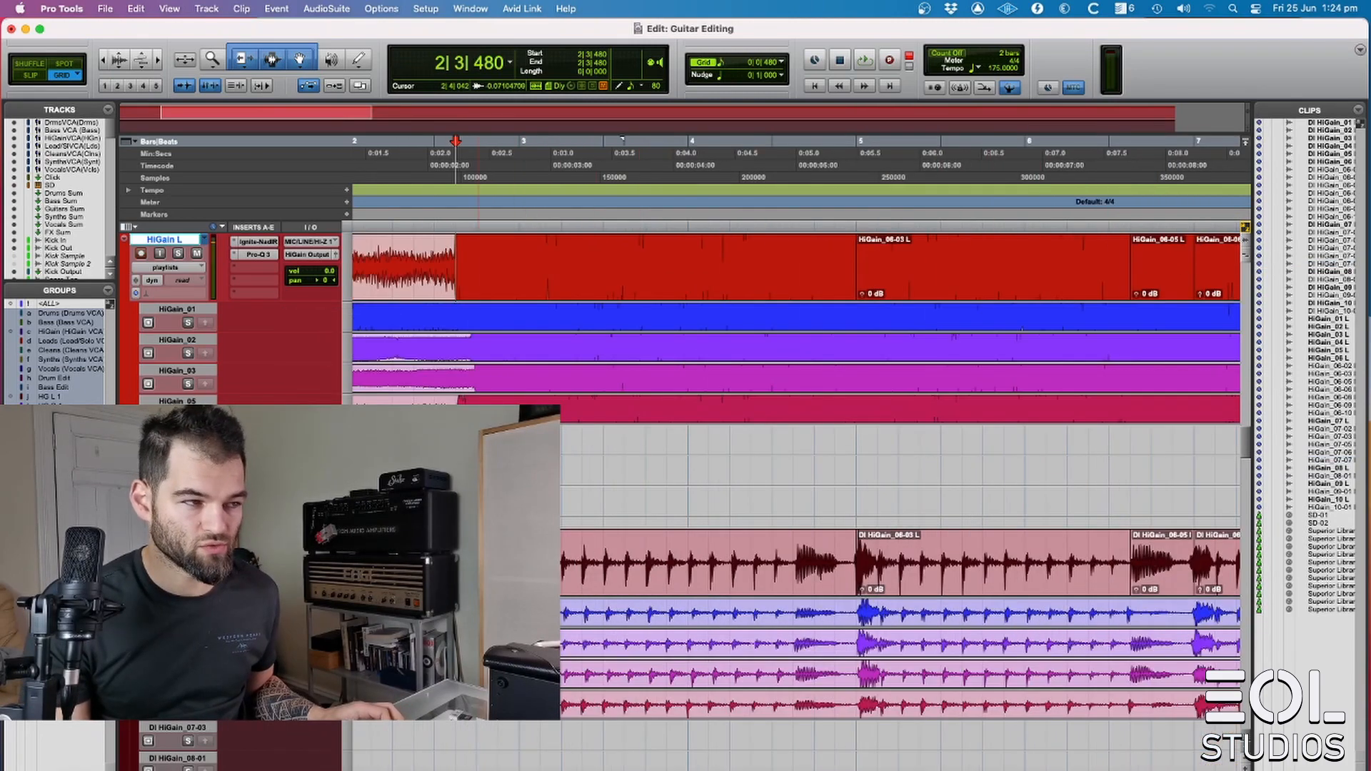
- Audition the comp from 3|1|000 and again from 5|1|000 while checking the DI waveform
{"action": "scroll", "coordinate": [521, 593], "scroll_direction": "down", "scroll_amount": 4}
{"action": "scroll", "coordinate": [641, 591], "scroll_direction": "right", "scroll_amount": 1}
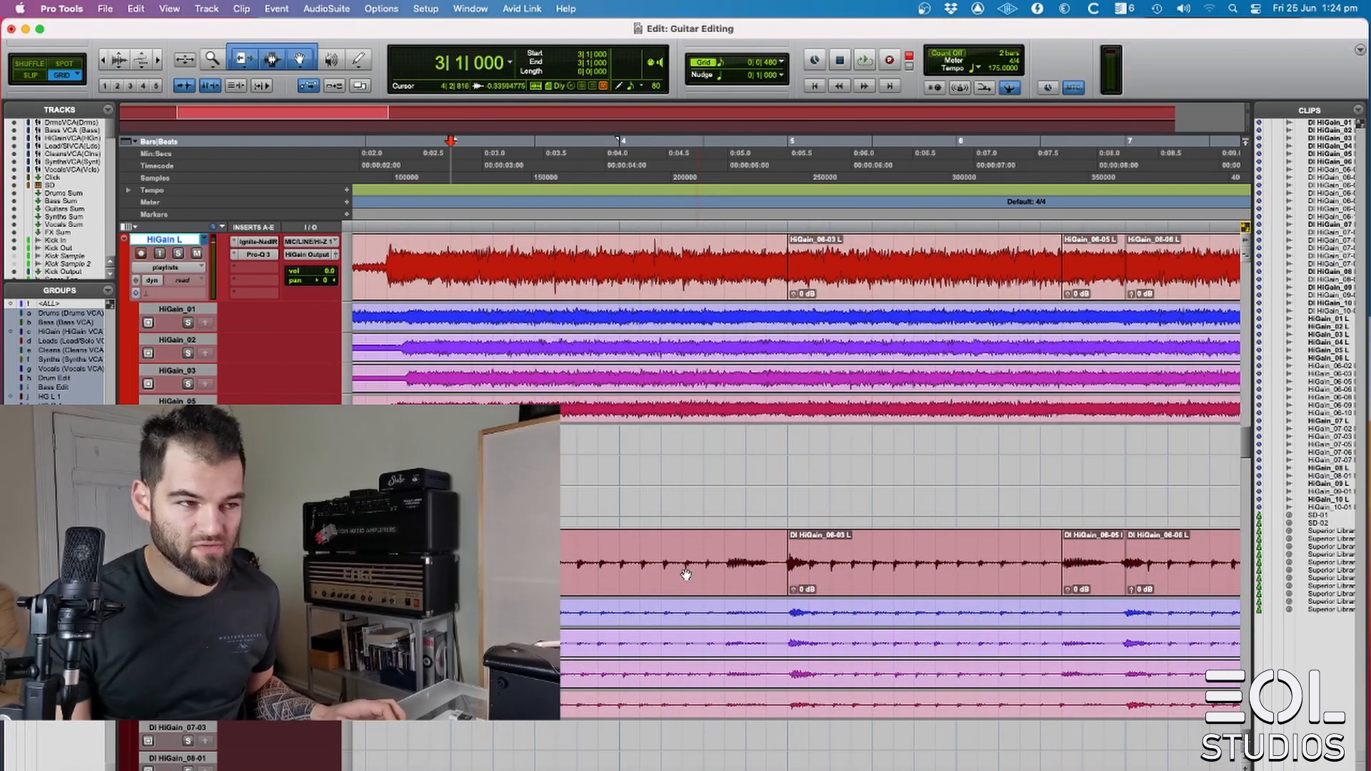
{"action": "key", "text": "space"}
{"action": "key", "text": "super+bracketright"}
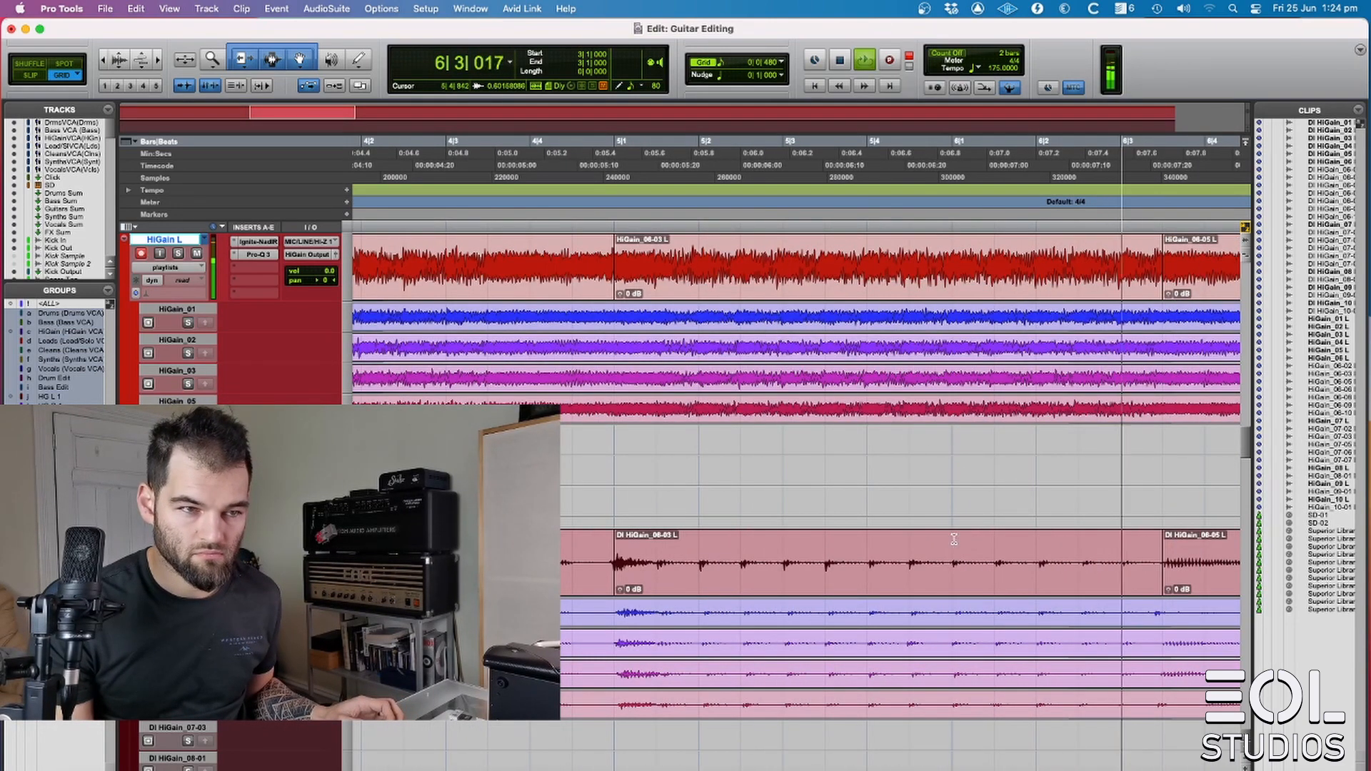
{"action": "key", "text": "space"}
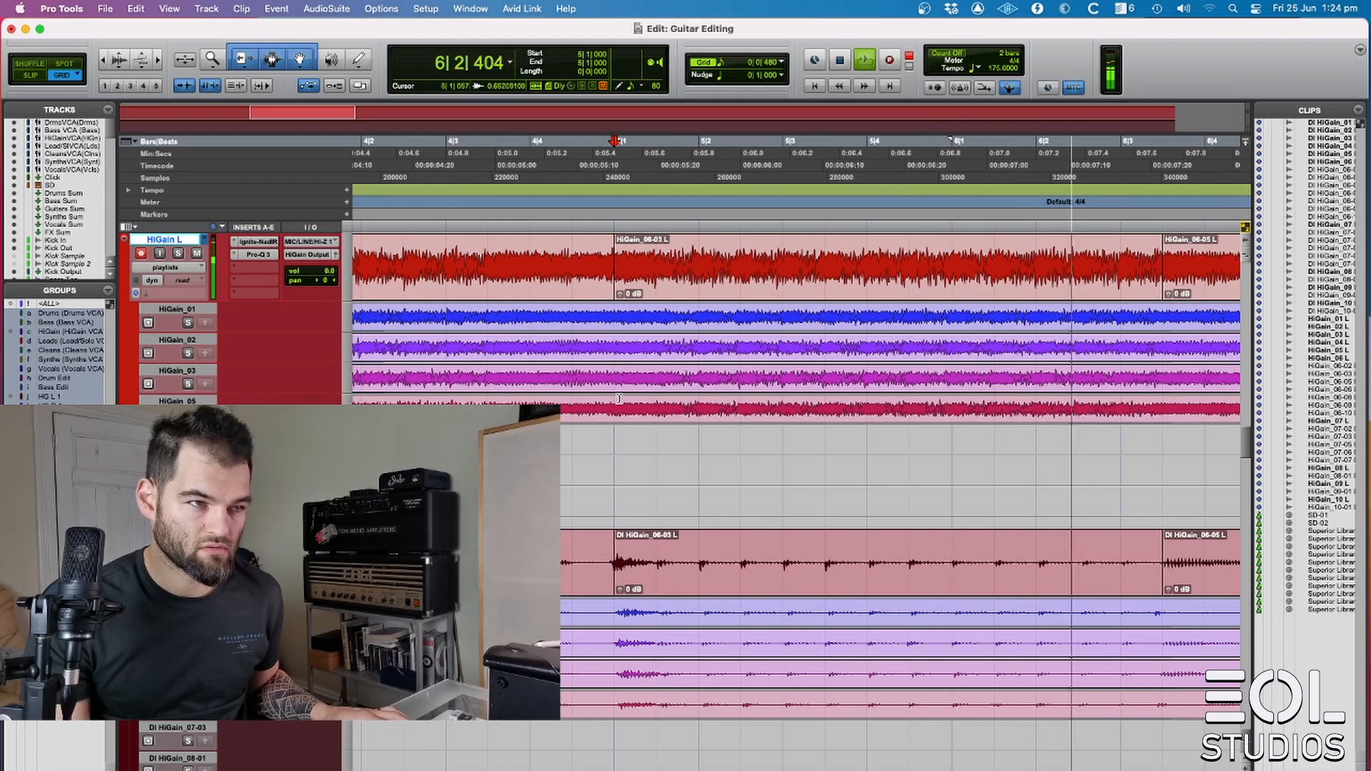
{"action": "key", "text": "space"}
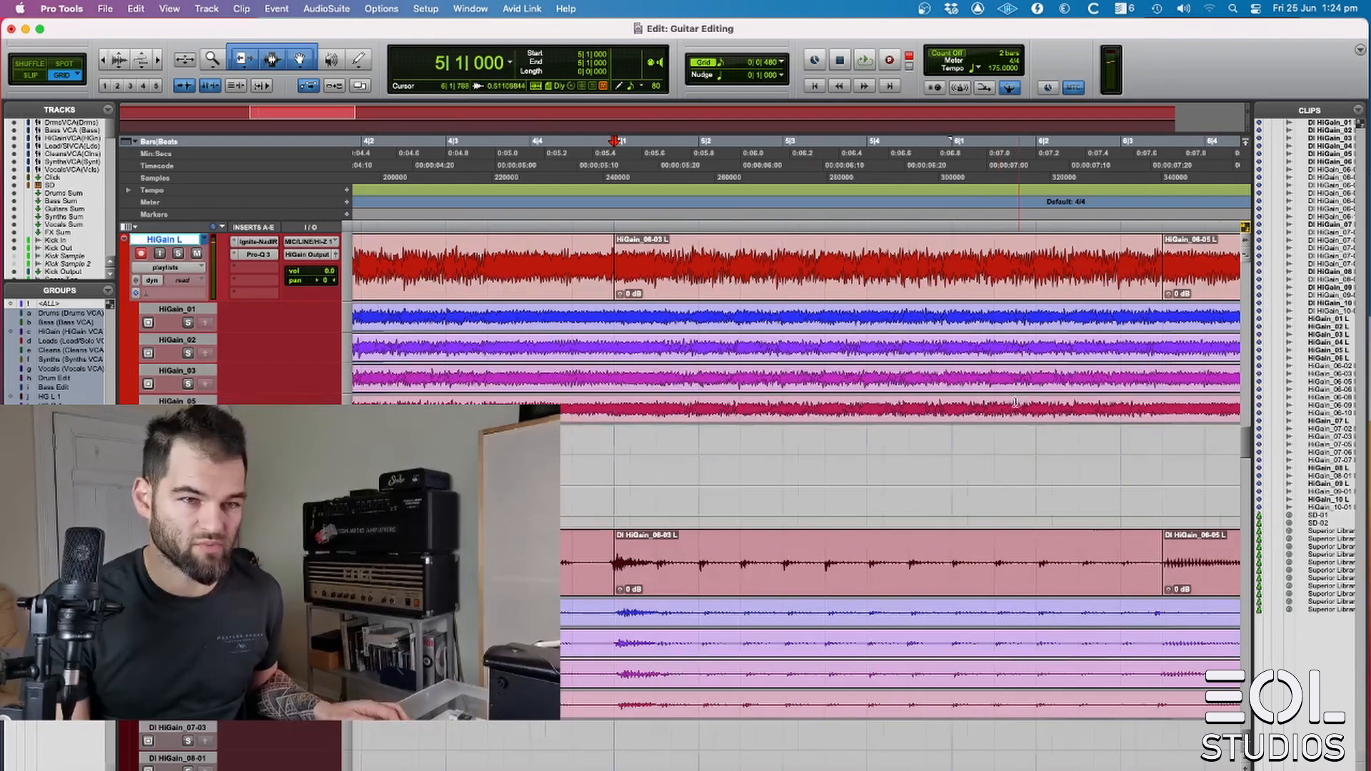
- Replace the comp from 5|1|000 to 7|1|000 with the same passage of the HiGain_05 take
{"action": "scroll", "coordinate": [1133, 415], "scroll_direction": "right", "scroll_amount": 5}
{"action": "left_click", "coordinate": [1106, 403], "text": "shift"}
{"action": "left_click", "coordinate": [205, 415]}
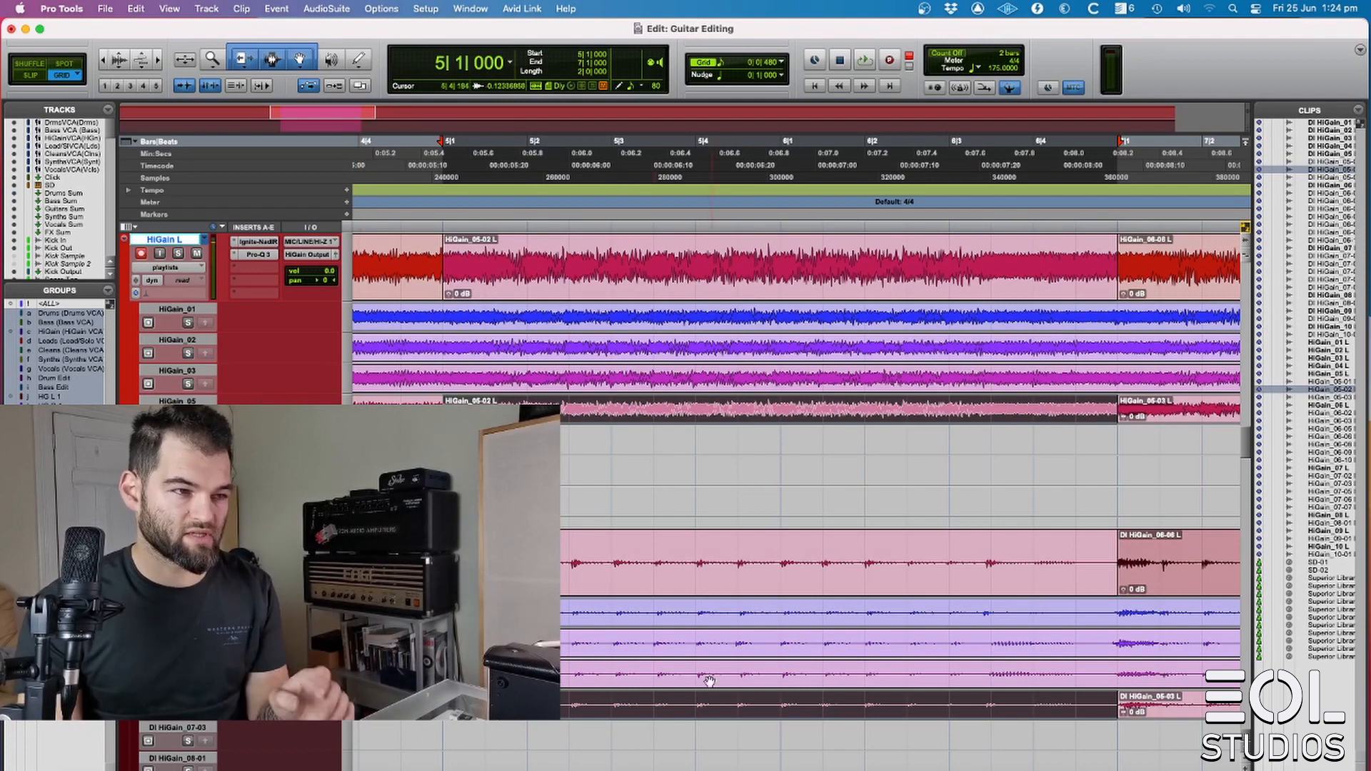
- Extend the HiGain_05 clip at bar 8 back to 7|3|000 on the amp and DI tracks, and audition it from 7|2|000
{"action": "left_click", "coordinate": [487, 621]}
{"action": "key", "text": "alt+super+bracketright"}
{"action": "key", "text": "space"}
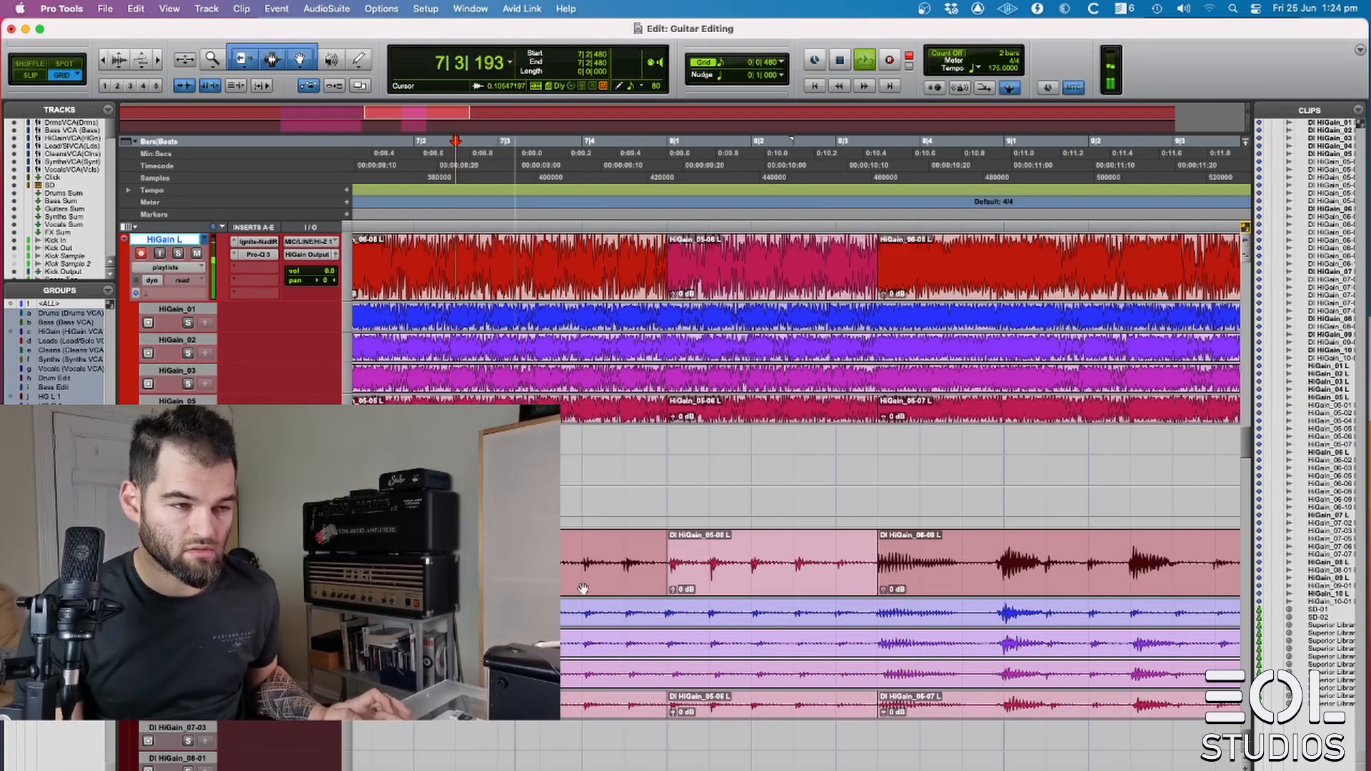
{"action": "left_click_drag", "start_coordinate": [669, 573], "coordinate": [498, 573]}
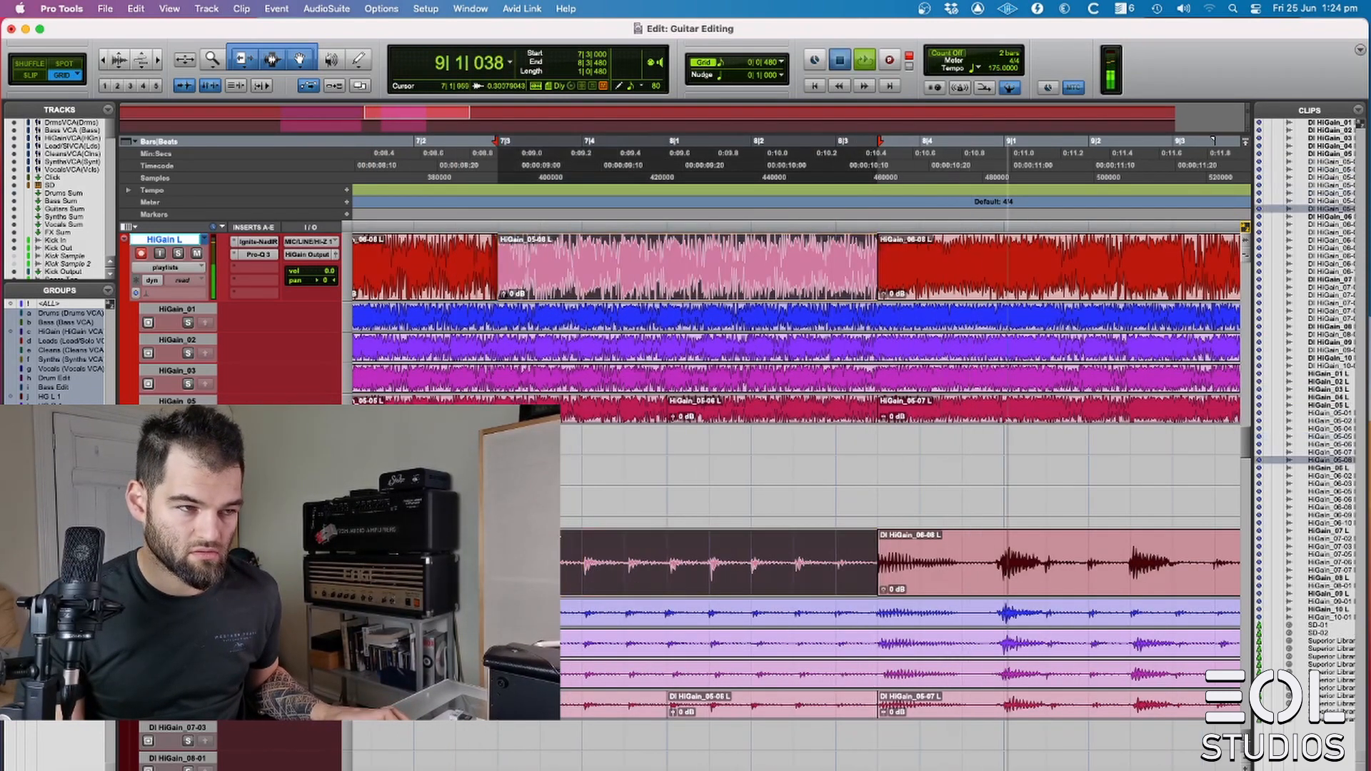
{"action": "left_click", "coordinate": [413, 554]}
{"action": "key", "text": "space"}
{"action": "key", "text": "space"}
{"action": "scroll", "coordinate": [626, 706], "scroll_direction": "left", "scroll_amount": 4}
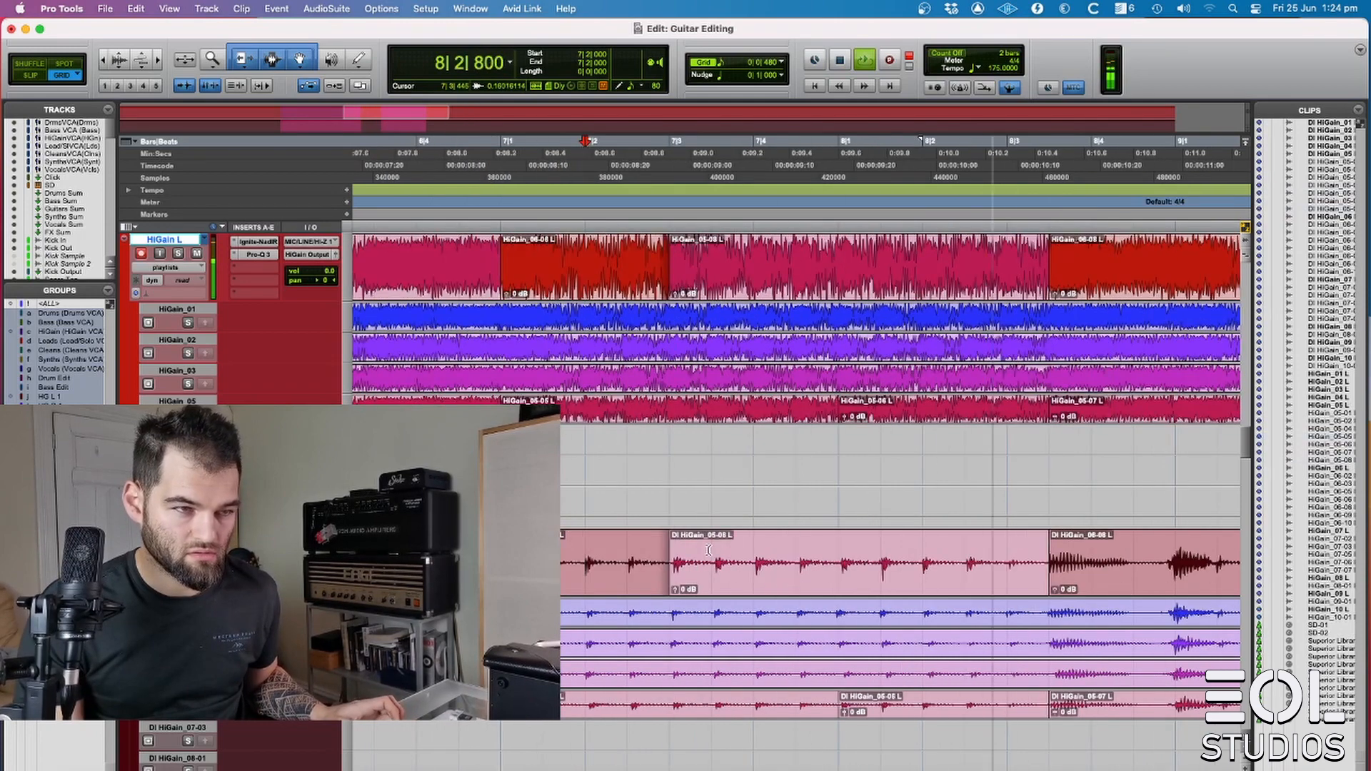
{"action": "scroll", "coordinate": [722, 563], "scroll_direction": "right", "scroll_amount": 5}
{"action": "scroll", "coordinate": [727, 575], "scroll_direction": "right", "scroll_amount": 15}
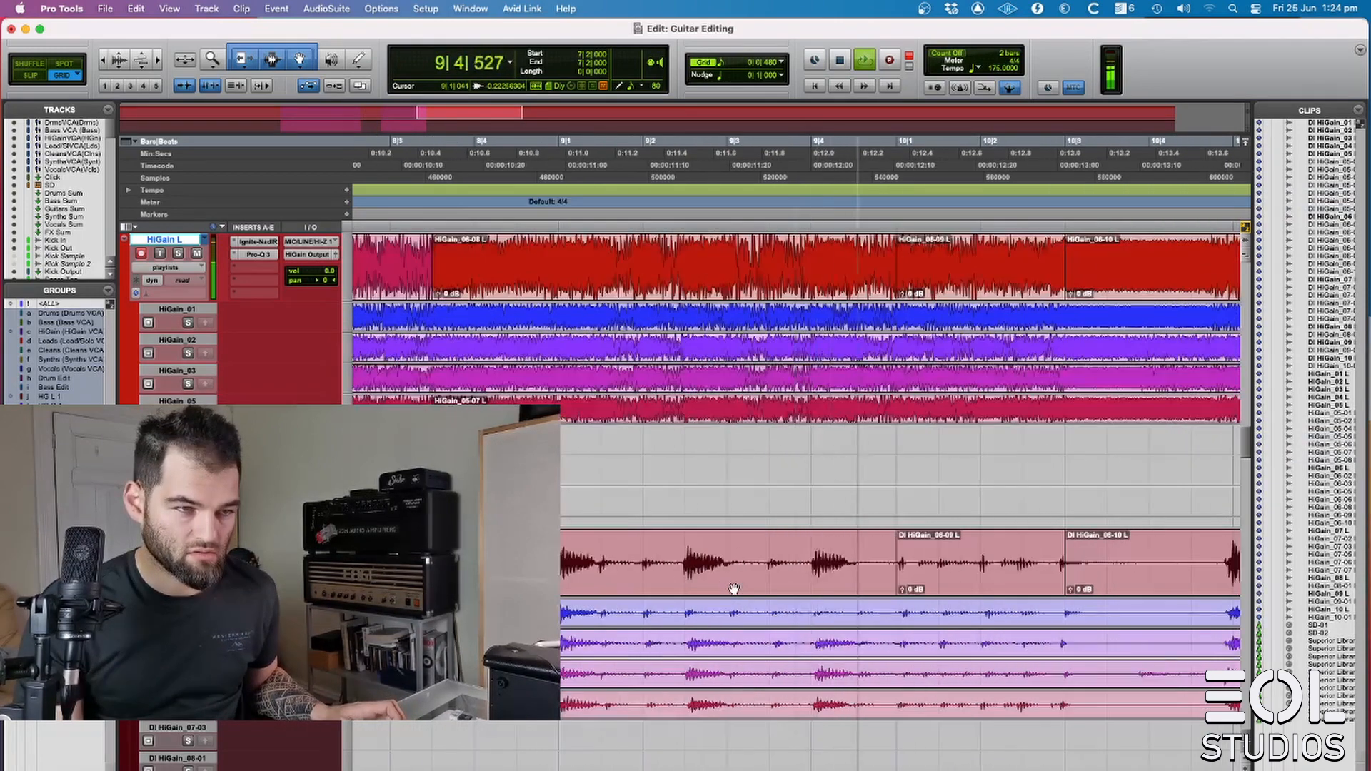
- Replace the comp passage from 10|1|000 to 10|3|000 with the HiGain_03 take and audition the comp from 9|4|000
{"action": "left_click", "coordinate": [737, 582]}
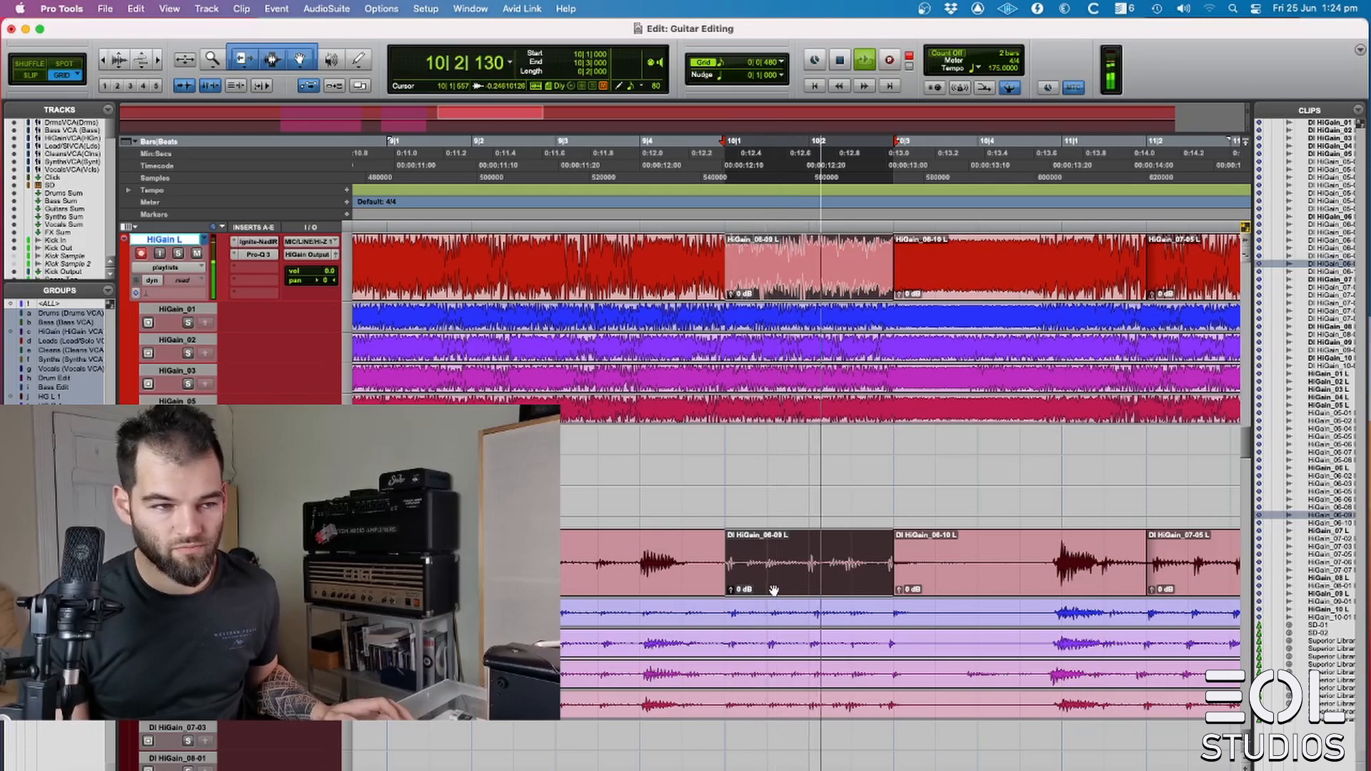
{"action": "key", "text": "space"}
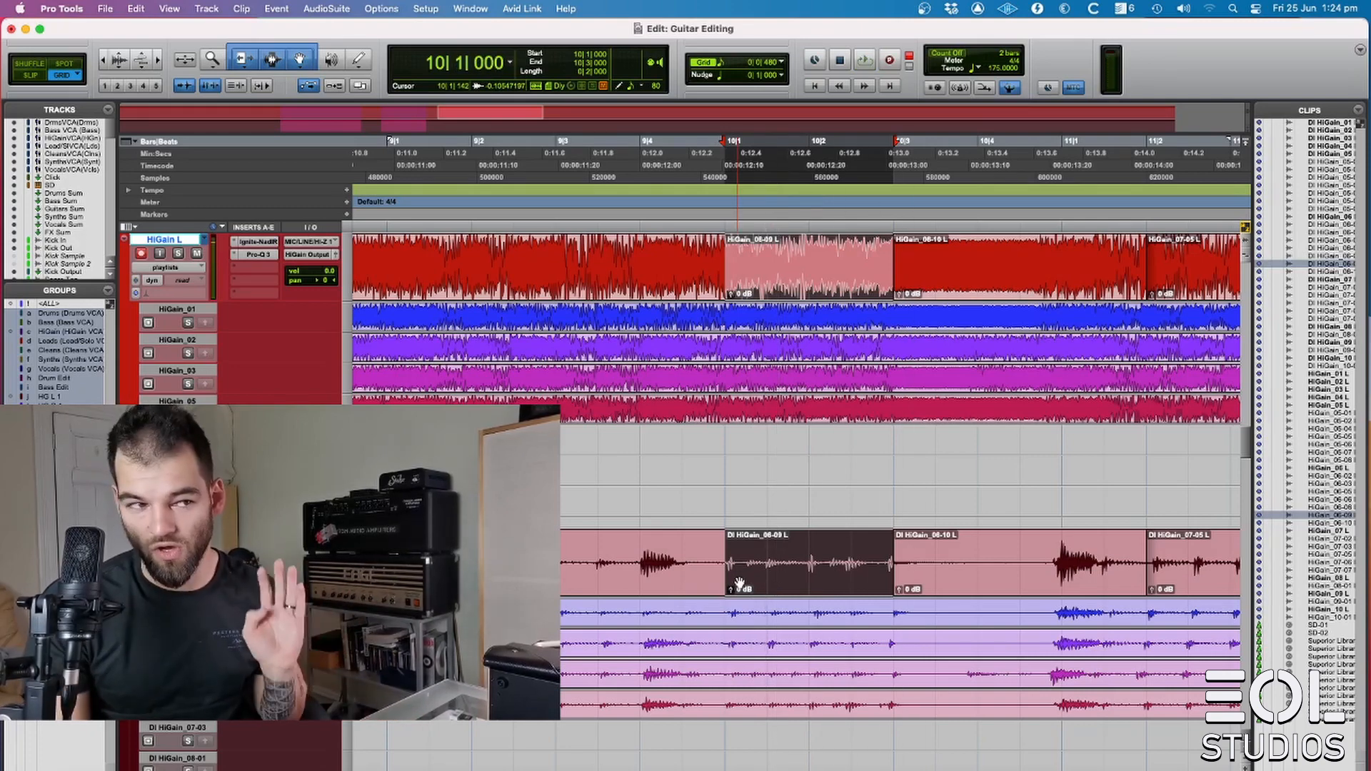
{"action": "key", "text": "space"}
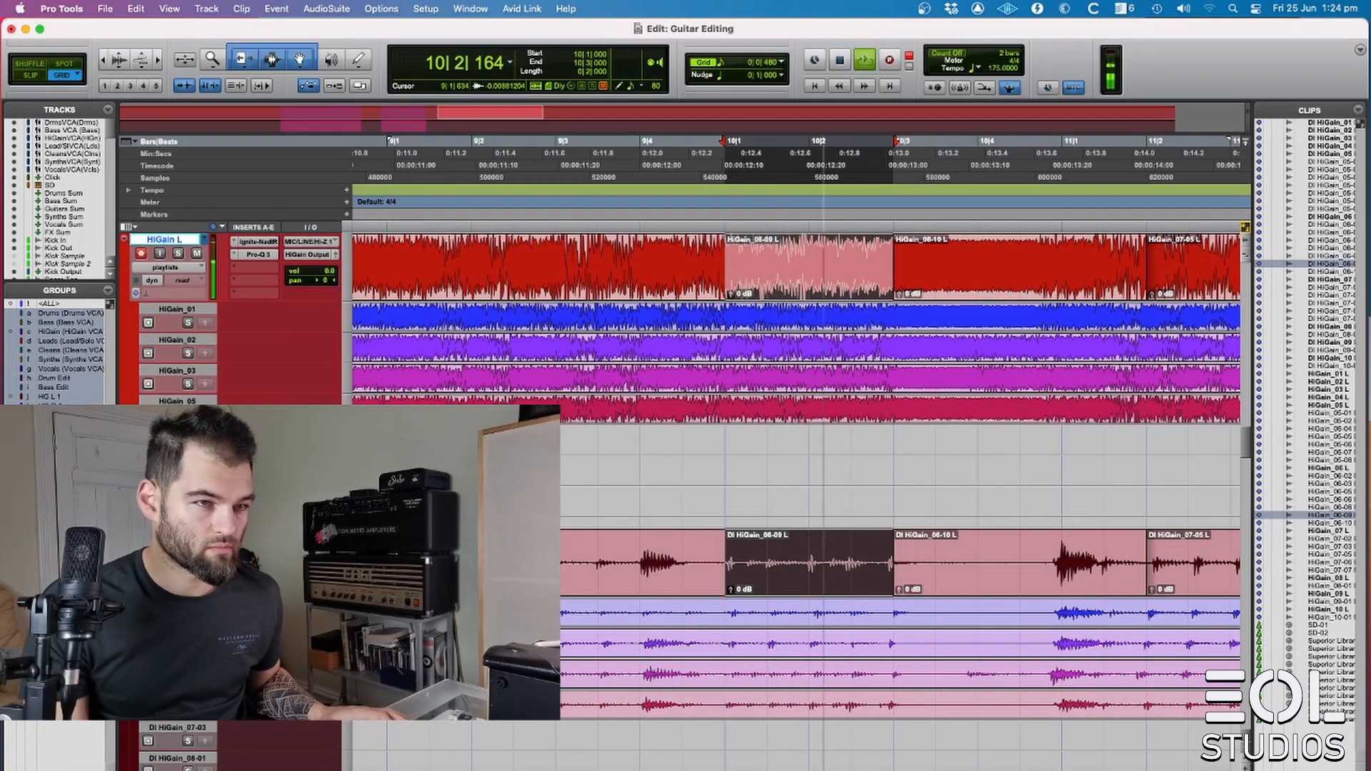
{"action": "key", "text": "space"}
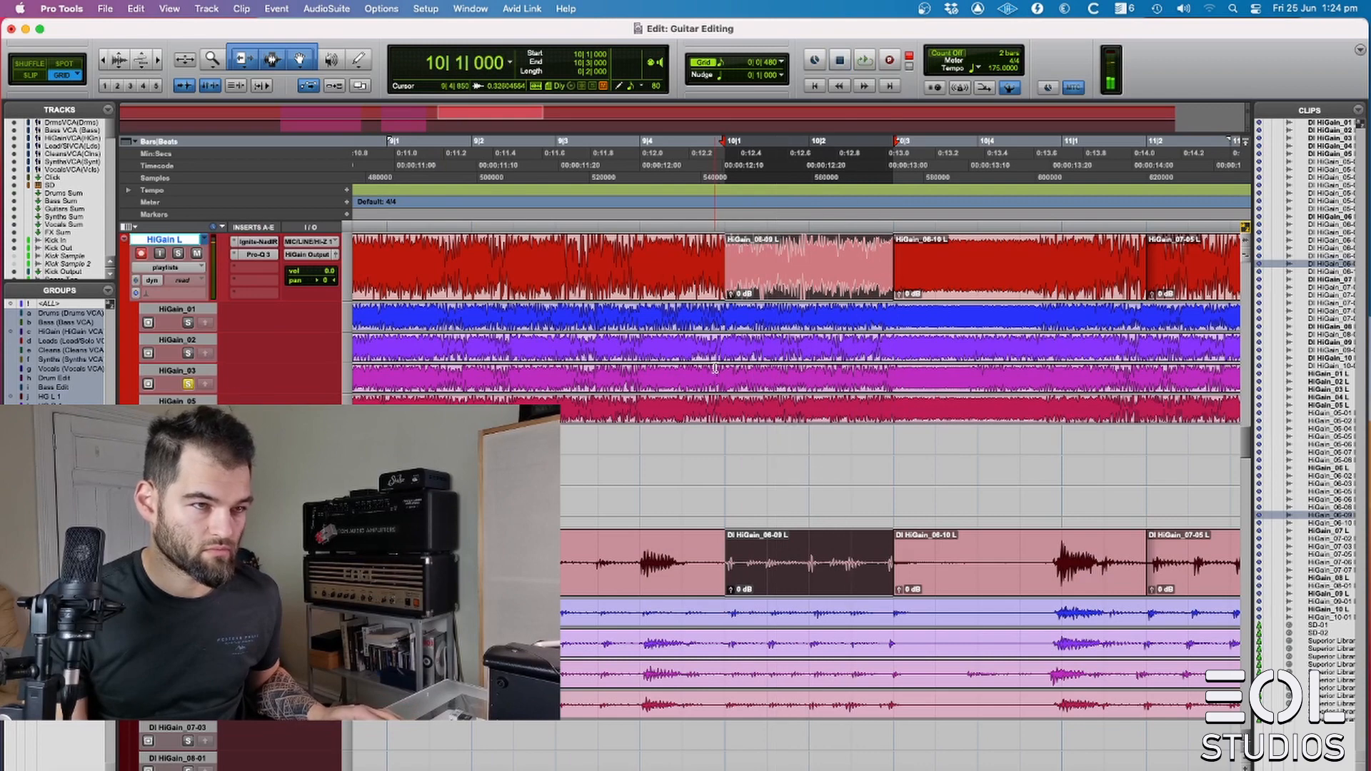
{"action": "left_click", "coordinate": [807, 675]}
{"action": "left_click", "coordinate": [205, 383]}
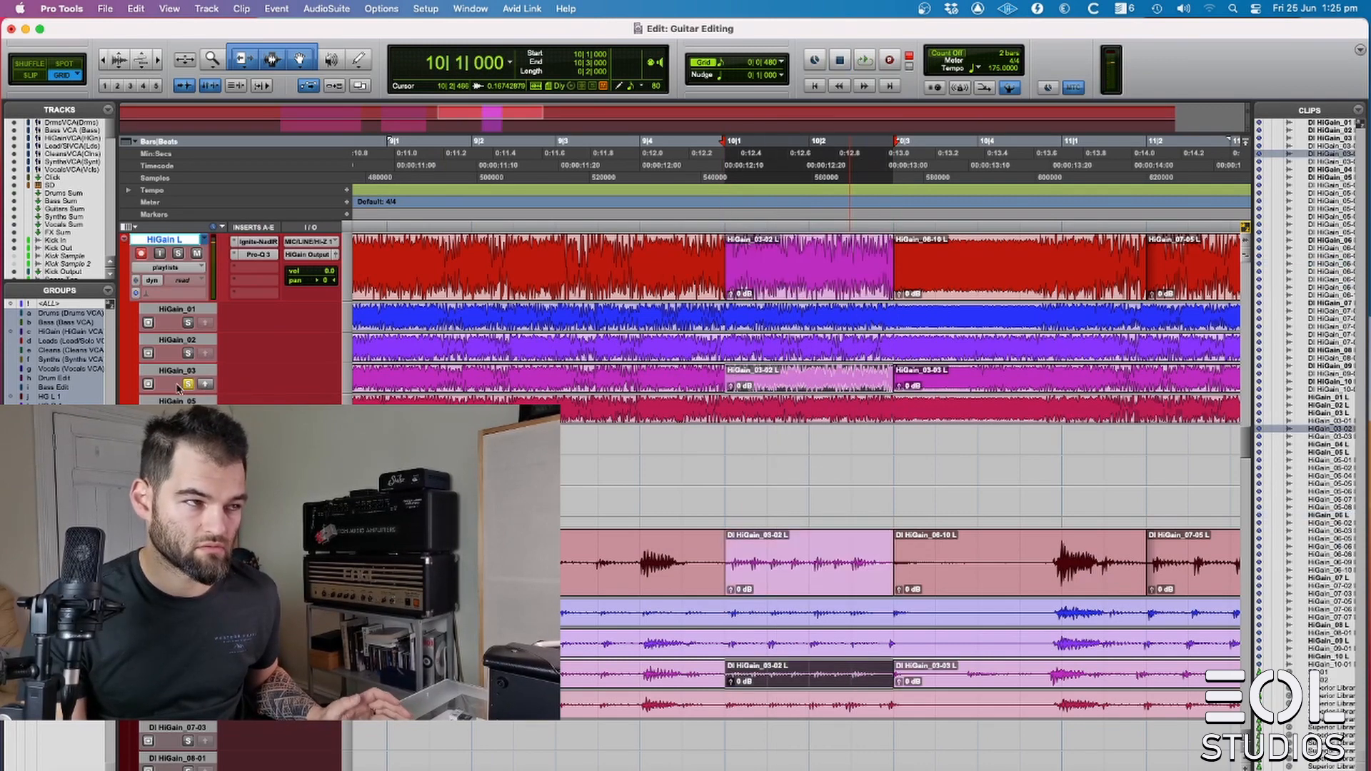
{"action": "left_click", "coordinate": [660, 615]}
{"action": "key", "text": "space"}
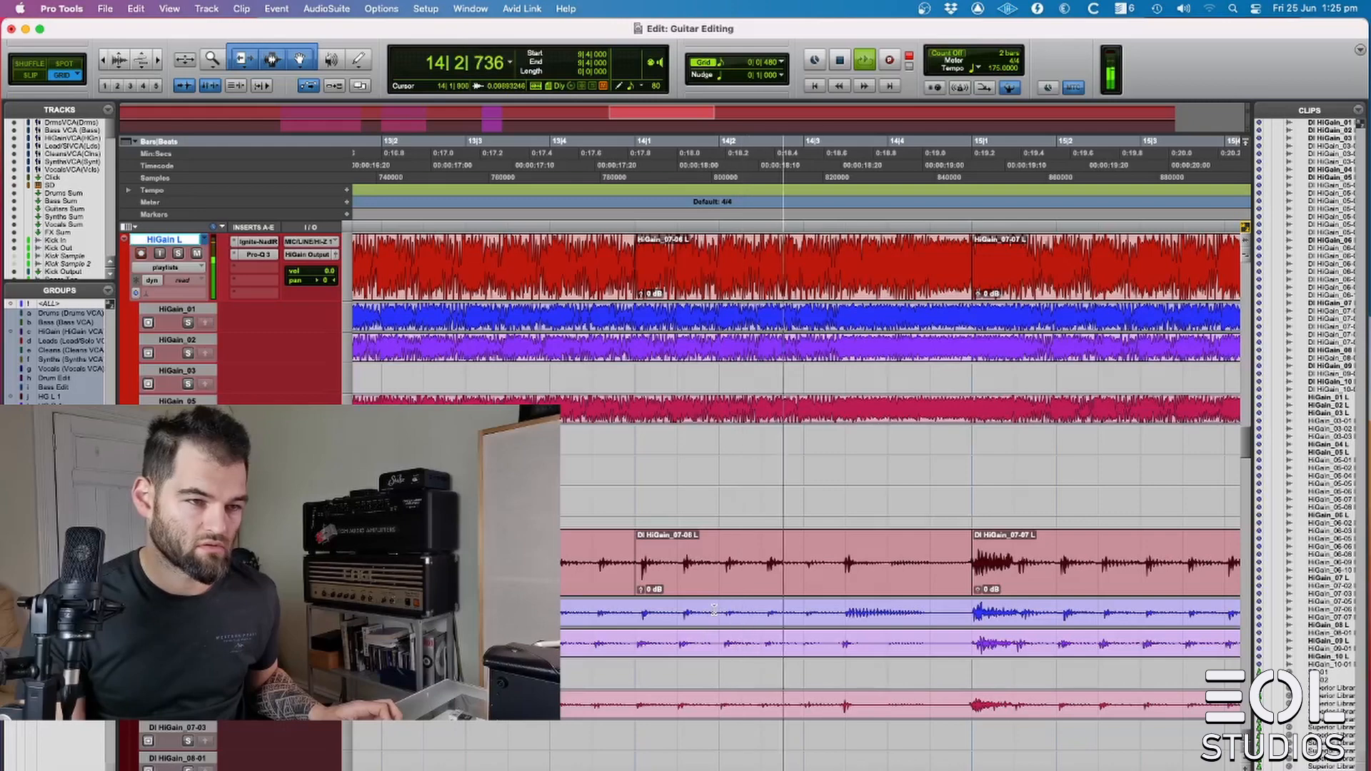
- Solo the HiGain_02 take, copy its passage from 14|1|000 to 15|1|000 into the comp, and audition from 13|4|480
{"action": "left_click", "coordinate": [670, 582]}
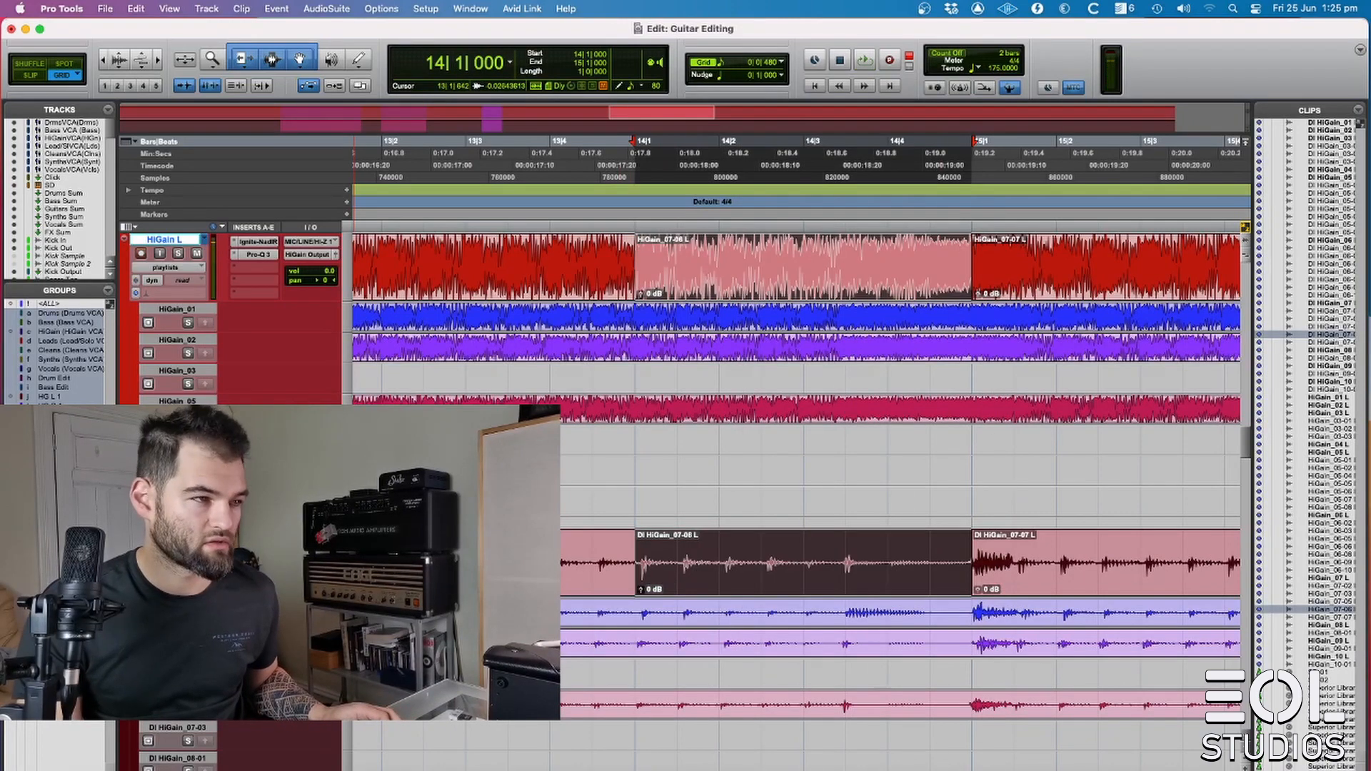
{"action": "key", "text": "space"}
{"action": "left_click", "coordinate": [189, 353]}
{"action": "key", "text": "space"}
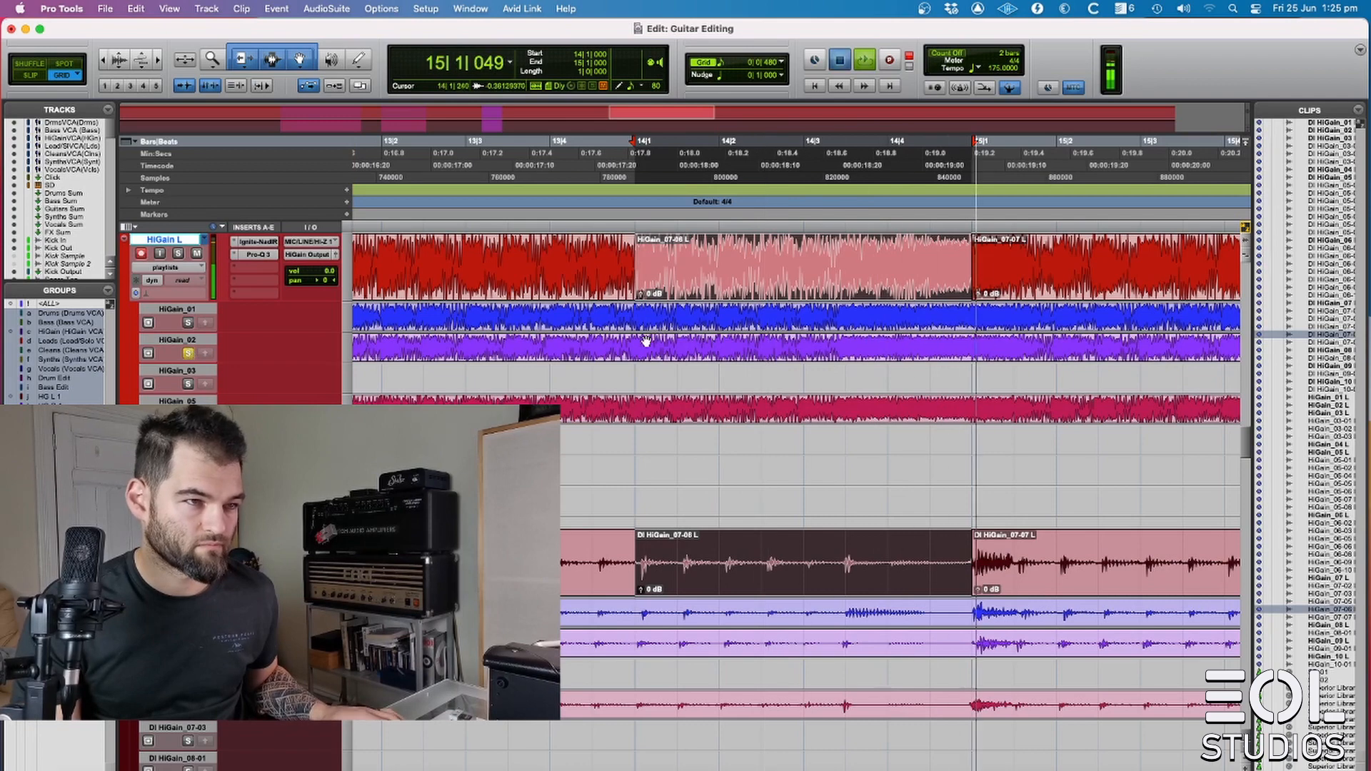
{"action": "left_click_drag", "start_coordinate": [648, 343], "coordinate": [984, 347]}
{"action": "key", "text": "super+e"}
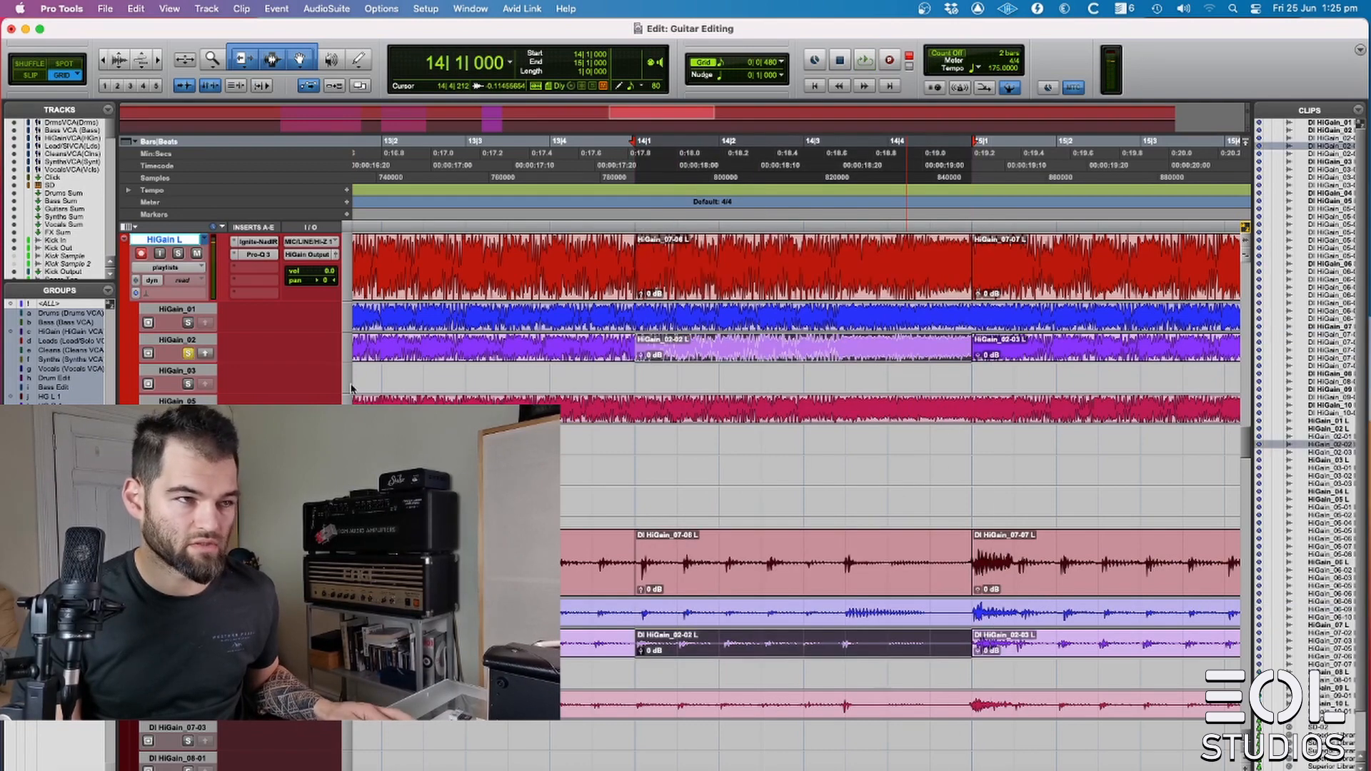
{"action": "left_click", "coordinate": [204, 353]}
{"action": "left_click", "coordinate": [594, 543]}
{"action": "key", "text": "space"}
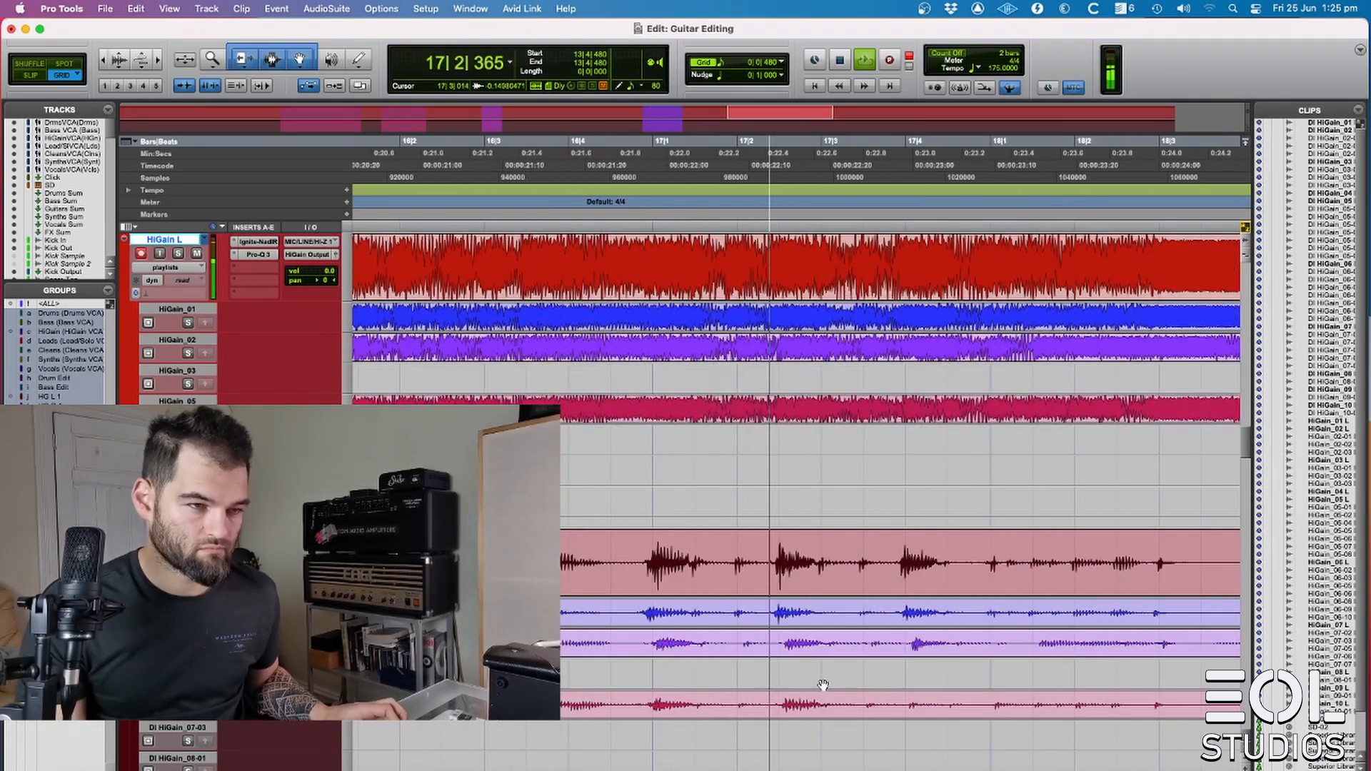
- Audition the passage from 16|3|480 to 17|1|000 and replace it in the comp with the HiGain_01 take
{"action": "key", "text": "space"}
{"action": "left_click", "coordinate": [459, 554]}
{"action": "key", "text": "space"}
{"action": "key", "text": "space"}
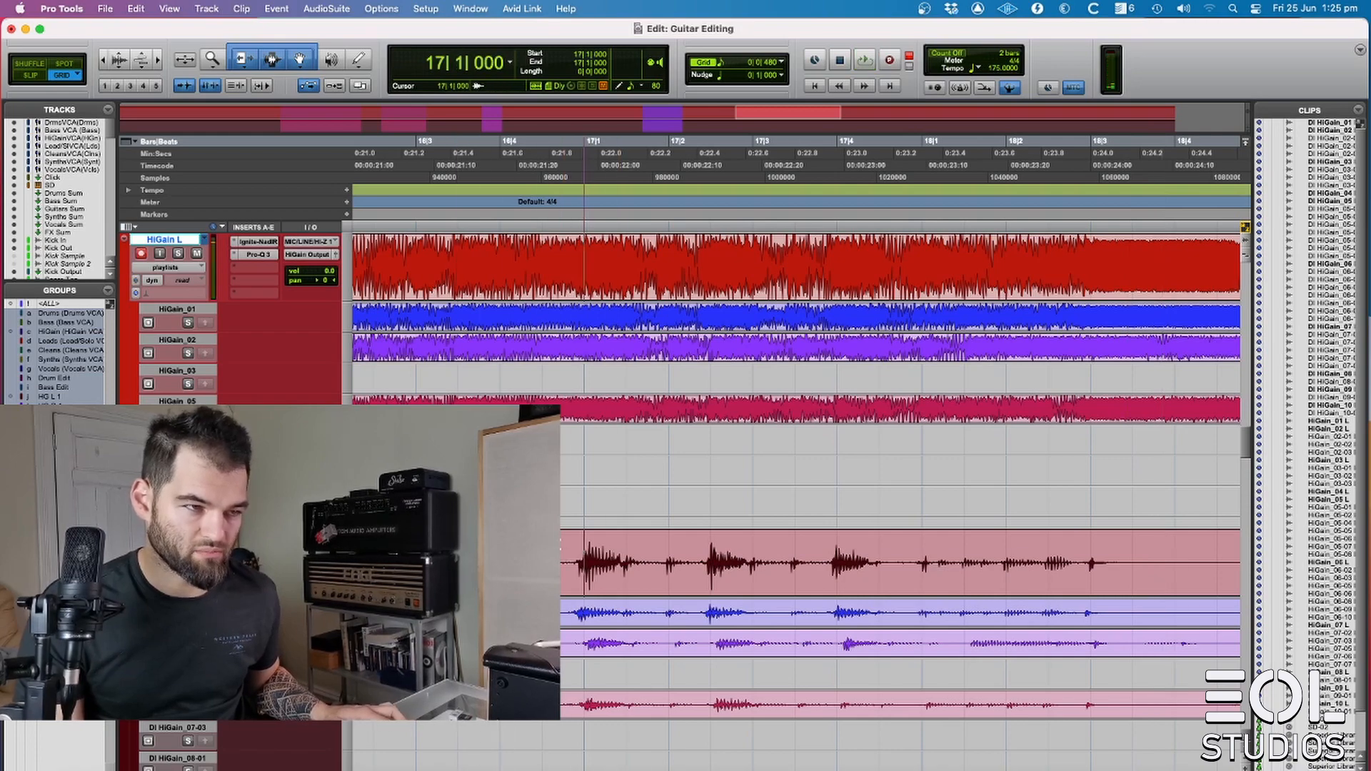
{"action": "left_click", "coordinate": [584, 560], "text": "shift"}
{"action": "key", "text": "space"}
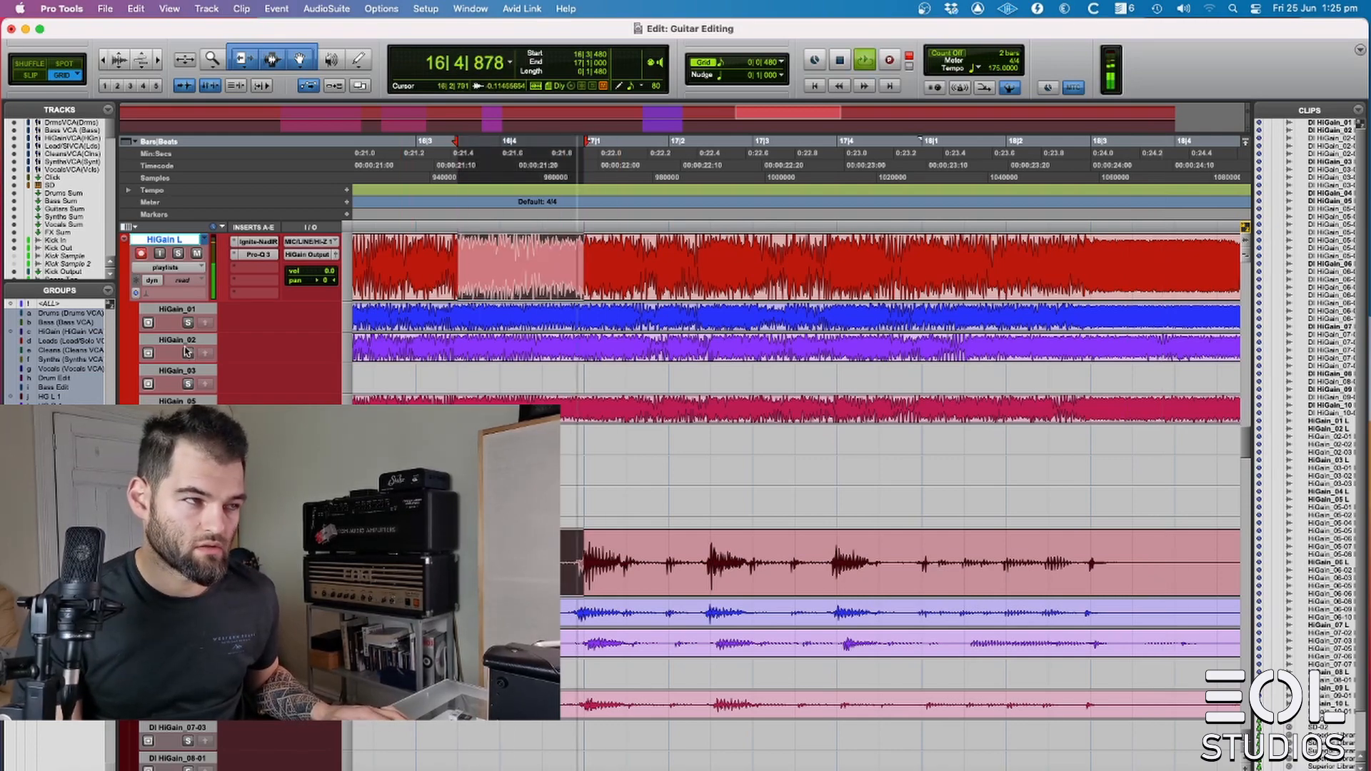
{"action": "left_click", "coordinate": [187, 322]}
{"action": "left_click_drag", "start_coordinate": [455, 307], "coordinate": [585, 313]}
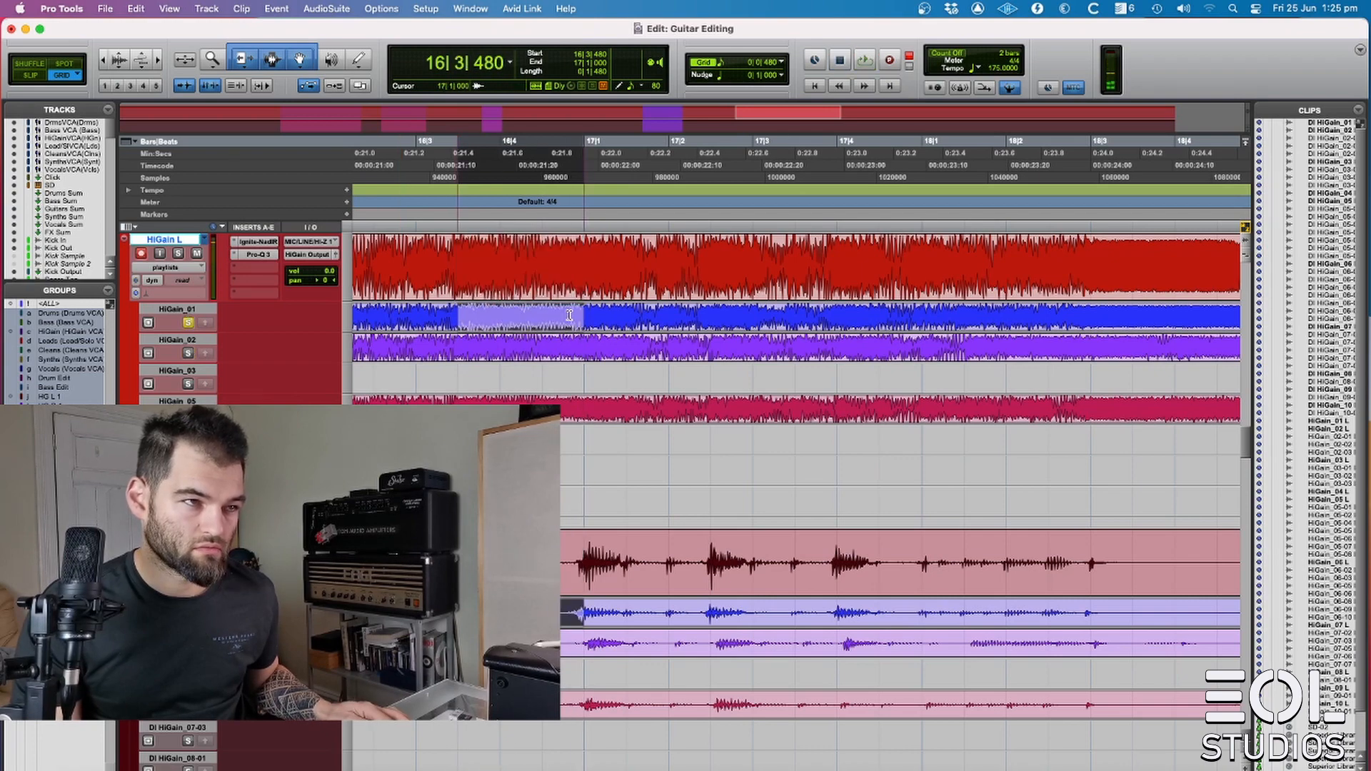
{"action": "left_click", "coordinate": [205, 322]}
- Audition the replaced passage from 16|3|000 and the following clip from 17|1|000
{"action": "left_click", "coordinate": [418, 560]}
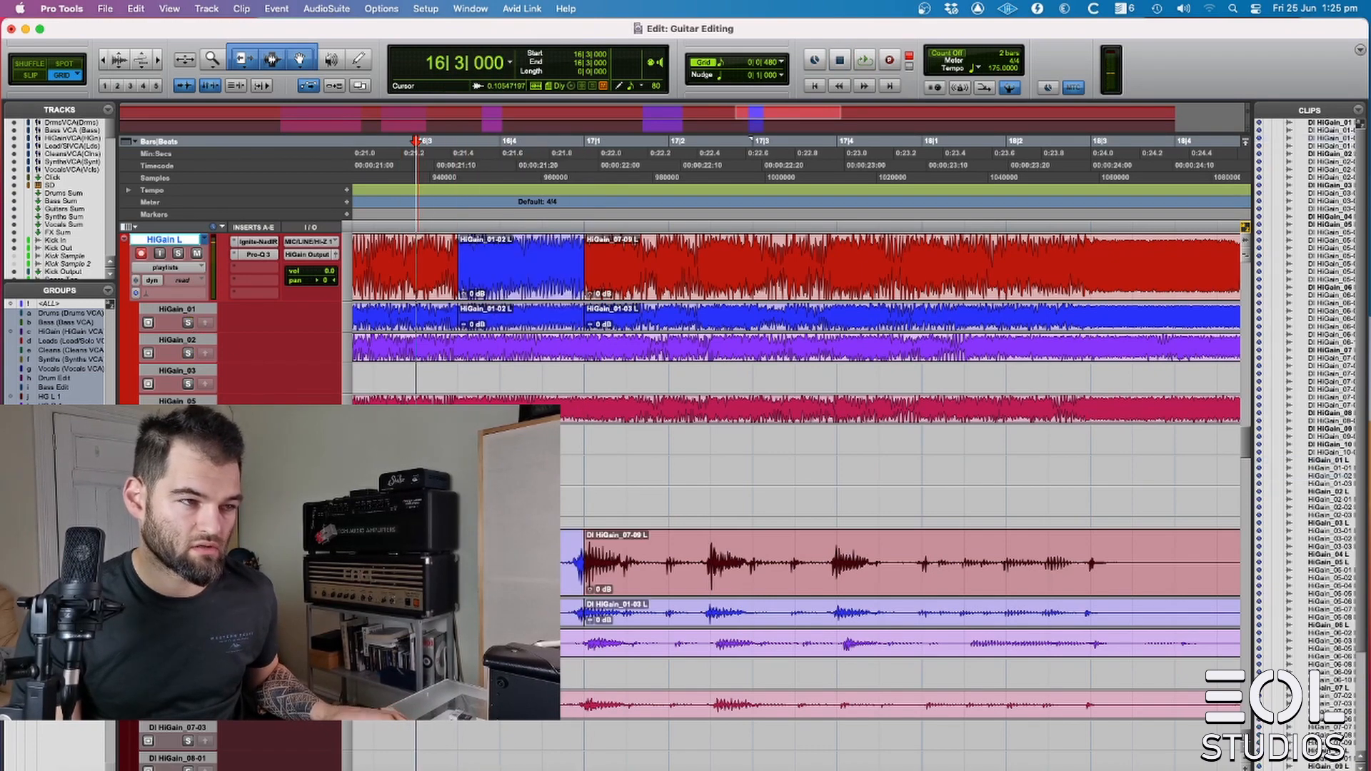
{"action": "key", "text": "space"}
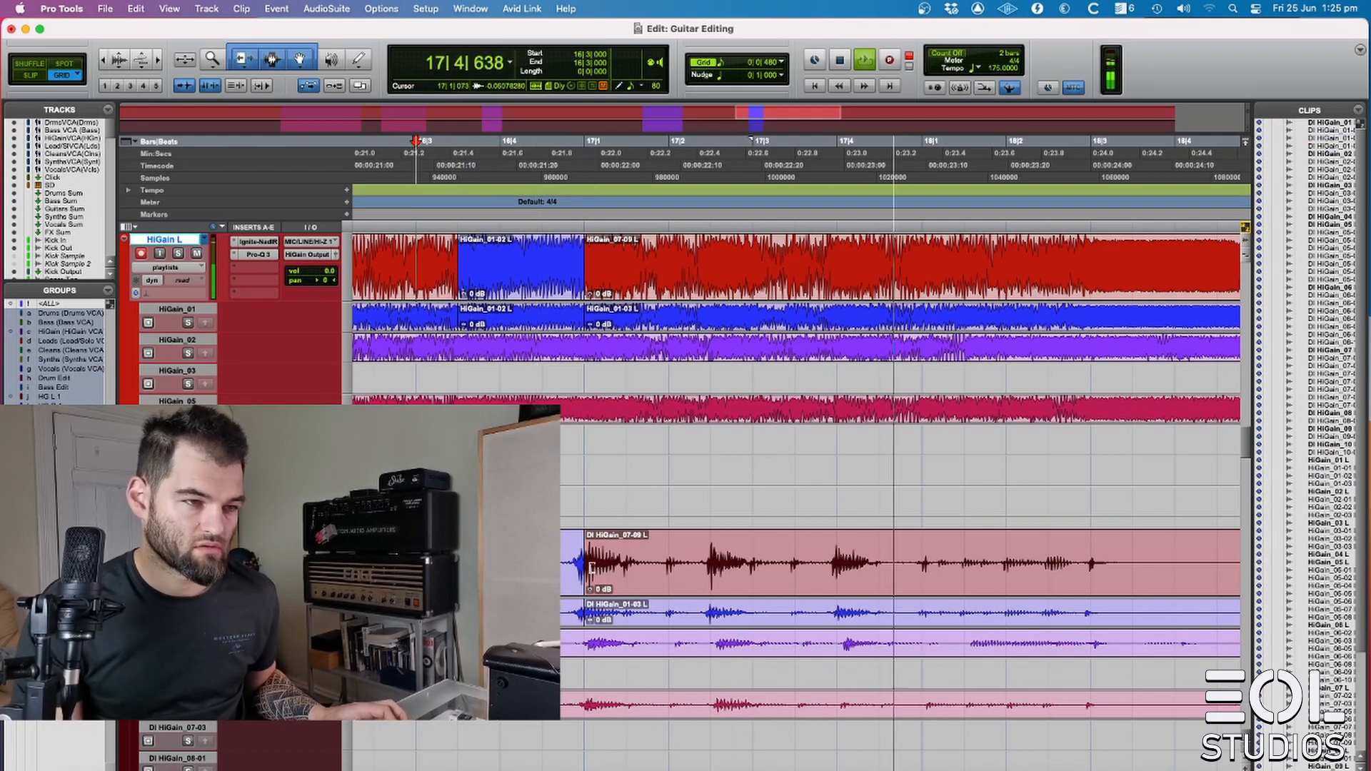
{"action": "key", "text": "space"}
{"action": "left_click", "coordinate": [584, 493]}
{"action": "key", "text": "space"}
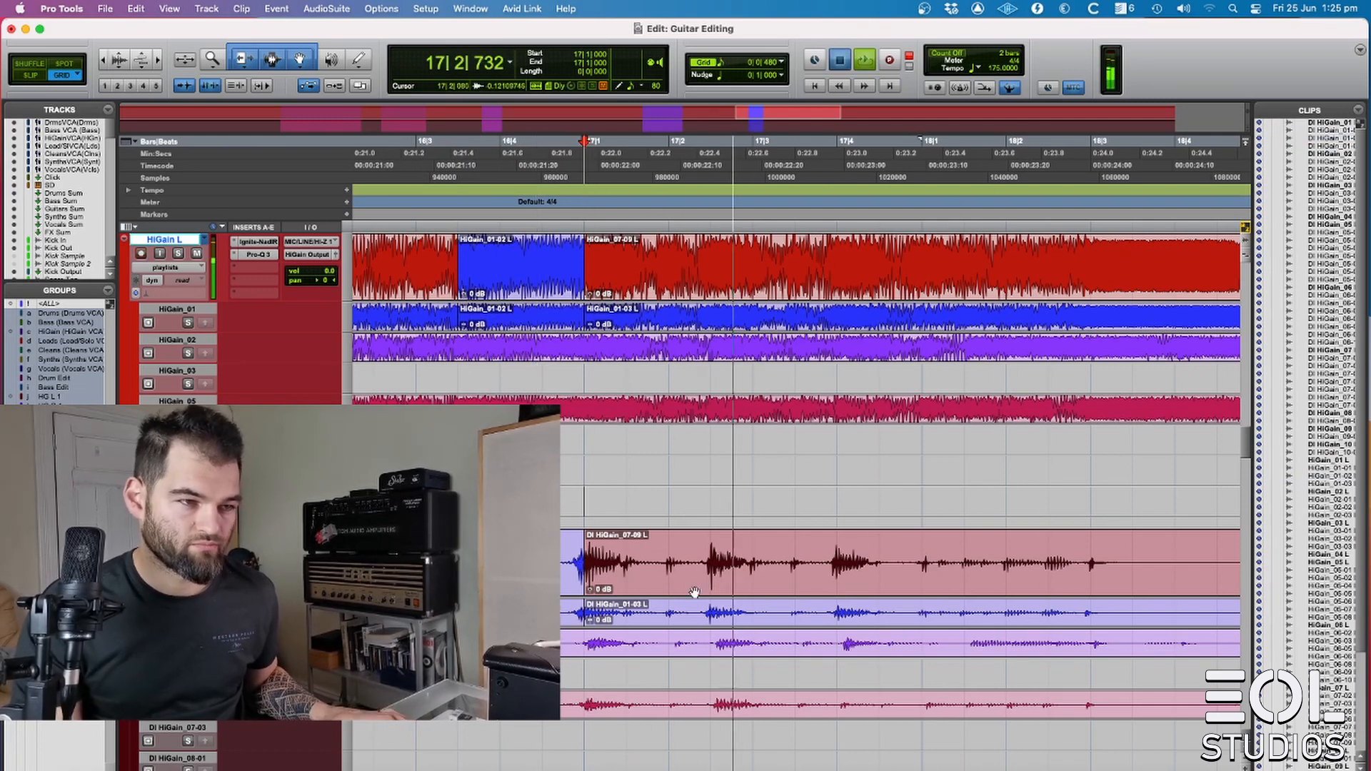
{"action": "key", "text": "space"}
- Move the boundary between the HiGain_01 and HiGain_07 clips slightly ahead of 17|1|000 on the amp and DI tracks, just before the note attack
{"action": "key", "text": "t"}
{"action": "scroll", "coordinate": [746, 636], "scroll_direction": "right", "scroll_amount": 3}
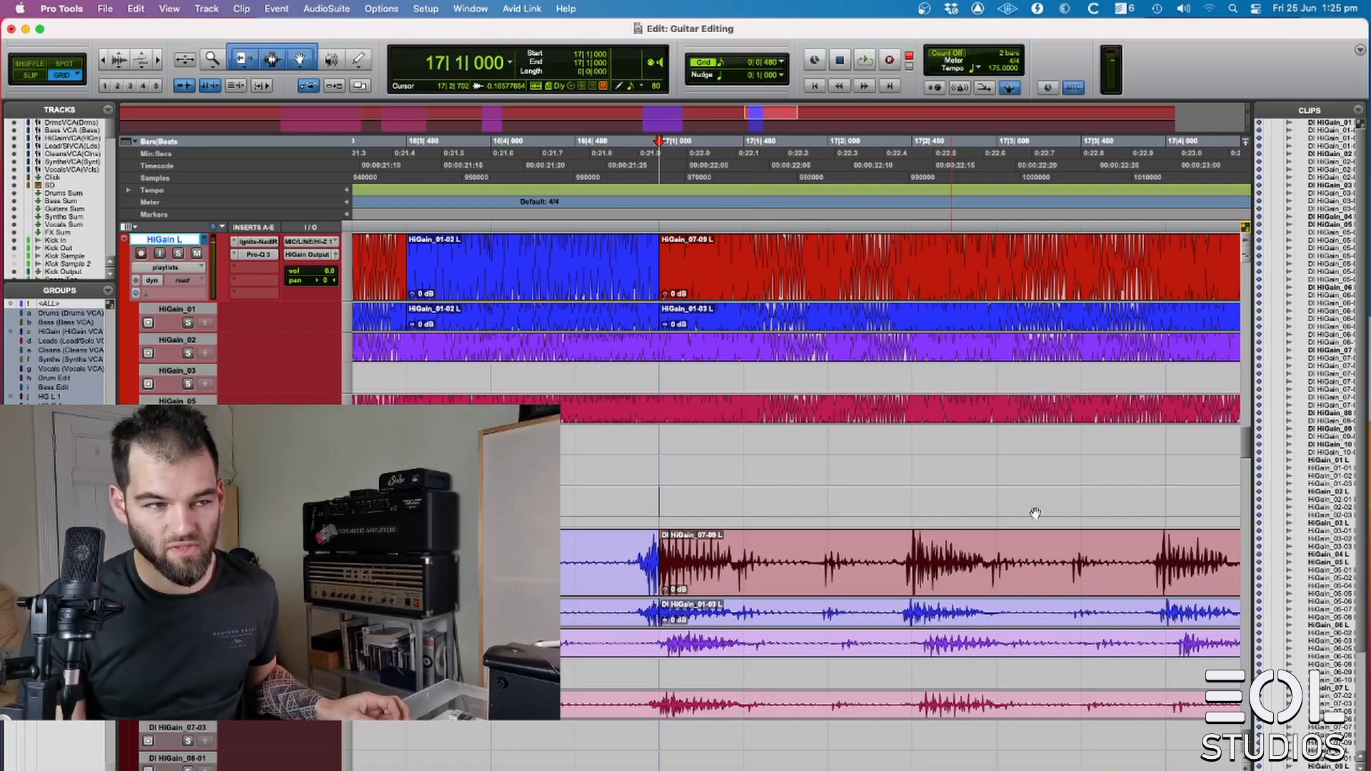
{"action": "mouse_move", "coordinate": [666, 571]}
{"action": "left_mouse_down"}
{"action": "mouse_move", "coordinate": [622, 572]}
{"action": "mouse_move", "coordinate": [659, 572]}
{"action": "mouse_move", "coordinate": [646, 573]}
{"action": "left_mouse_up"}
{"action": "left_click", "coordinate": [751, 552]}
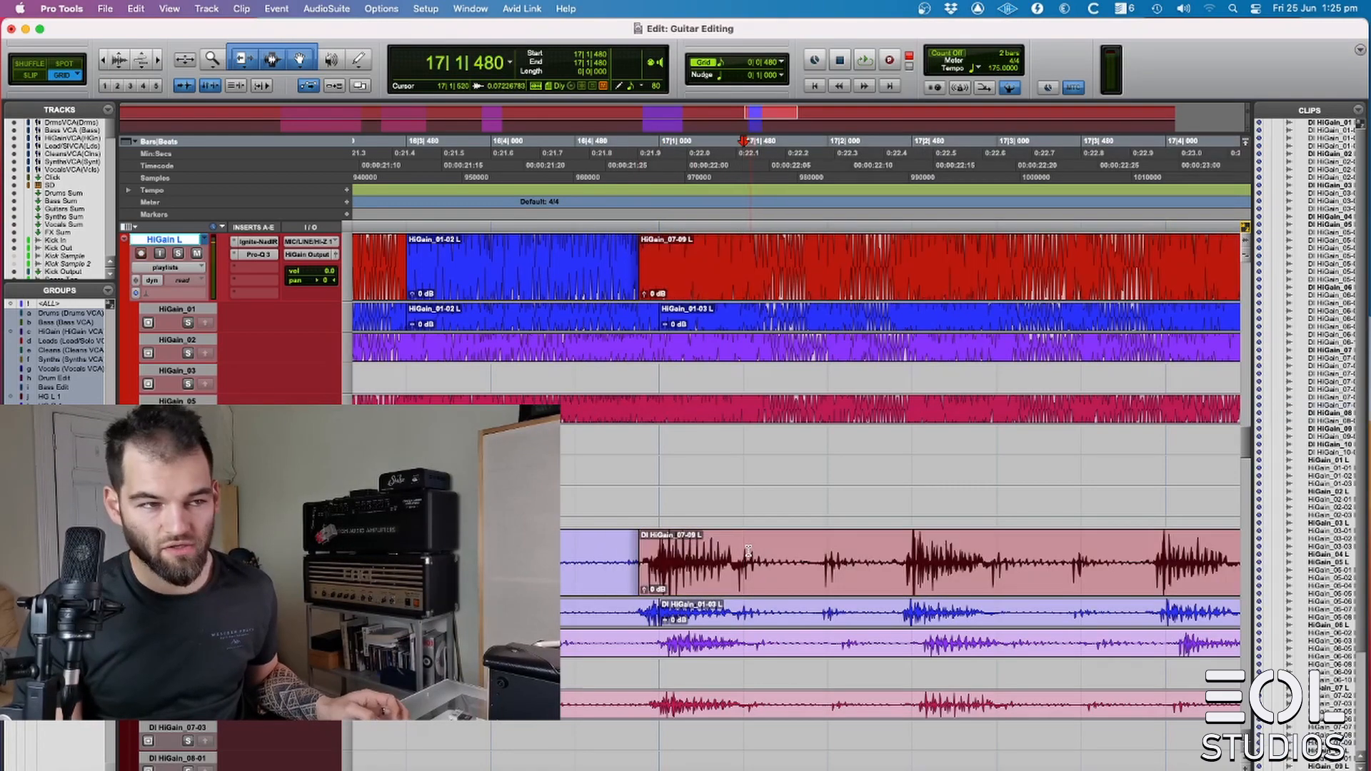
- Try extending the HiGain_01 clip over the HiGain_07 clip to 17|2|000, compare both versions, and undo the extension
{"action": "left_click_drag", "start_coordinate": [740, 554], "coordinate": [731, 554]}
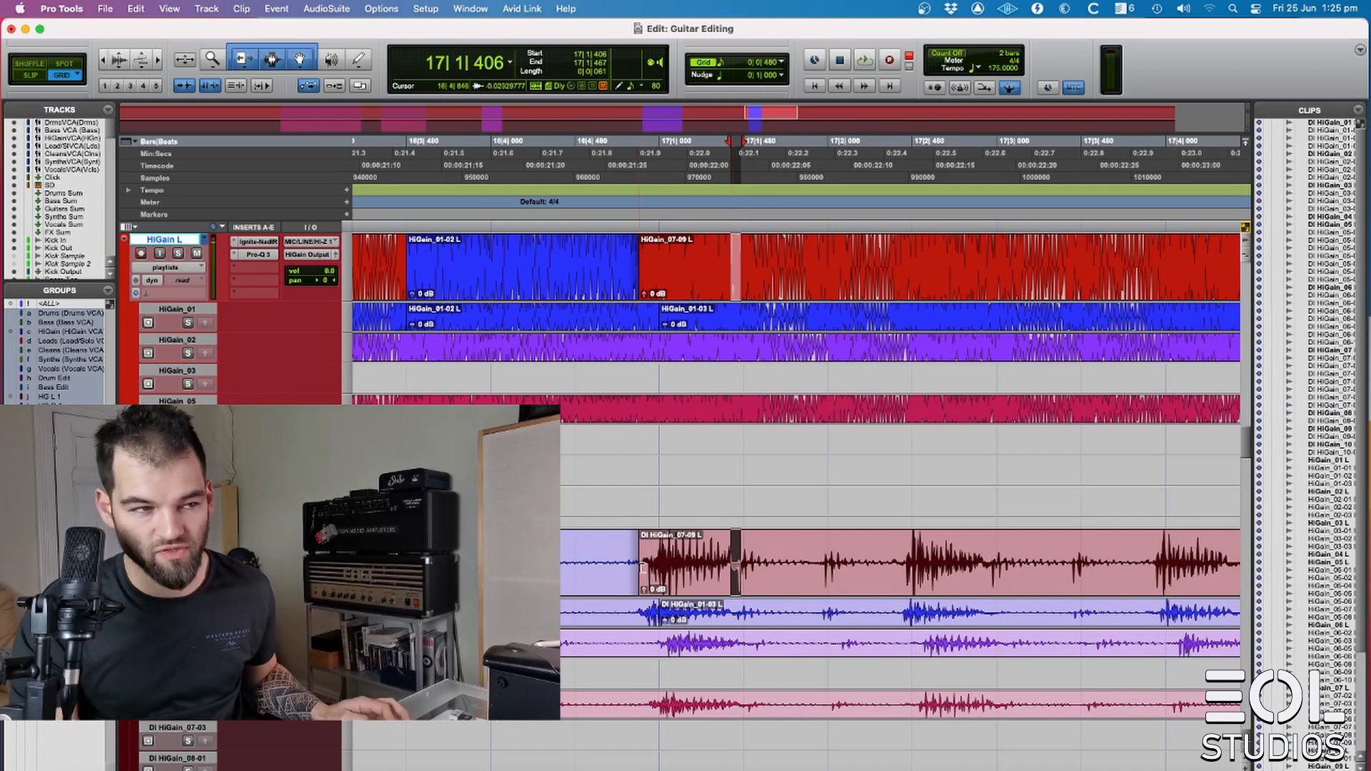
{"action": "left_click_drag", "start_coordinate": [635, 570], "coordinate": [795, 572]}
{"action": "key", "text": "super+z"}
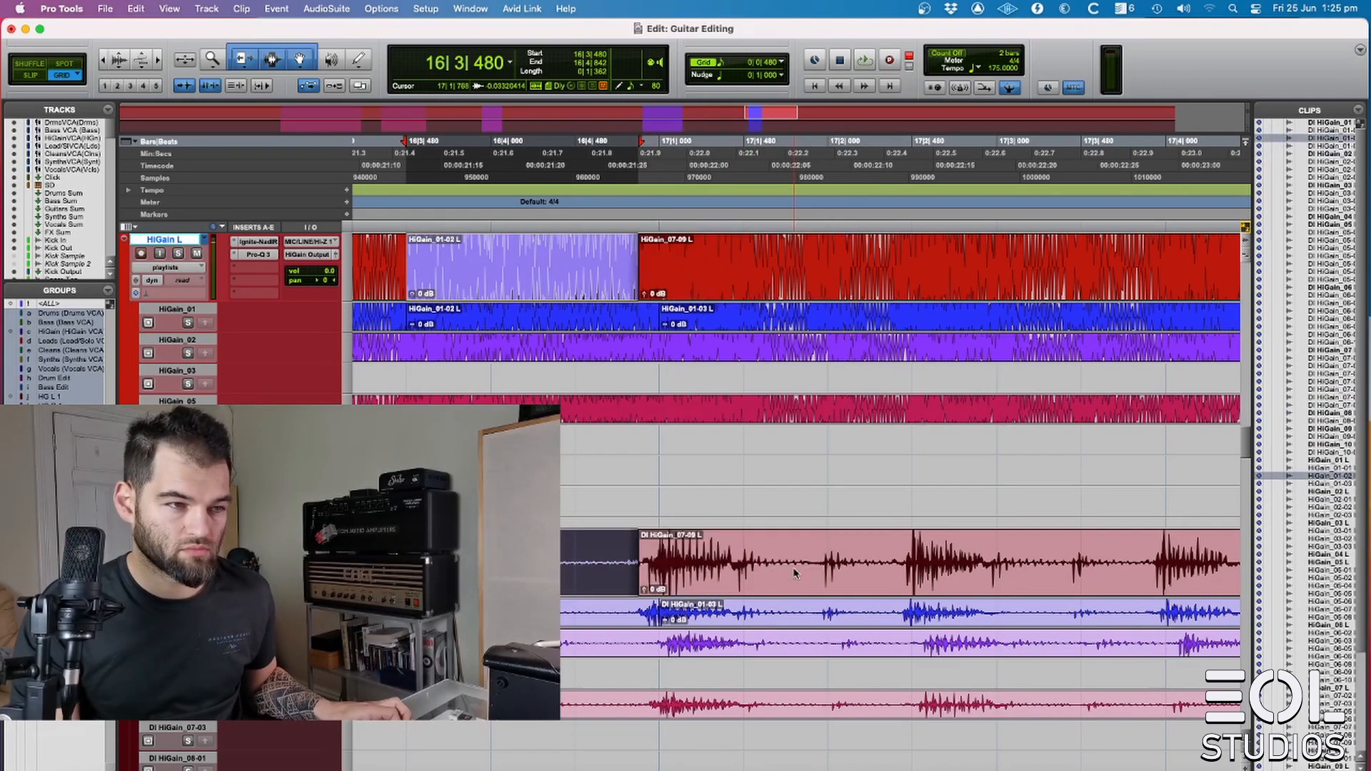
{"action": "key", "text": "super+shift+z"}
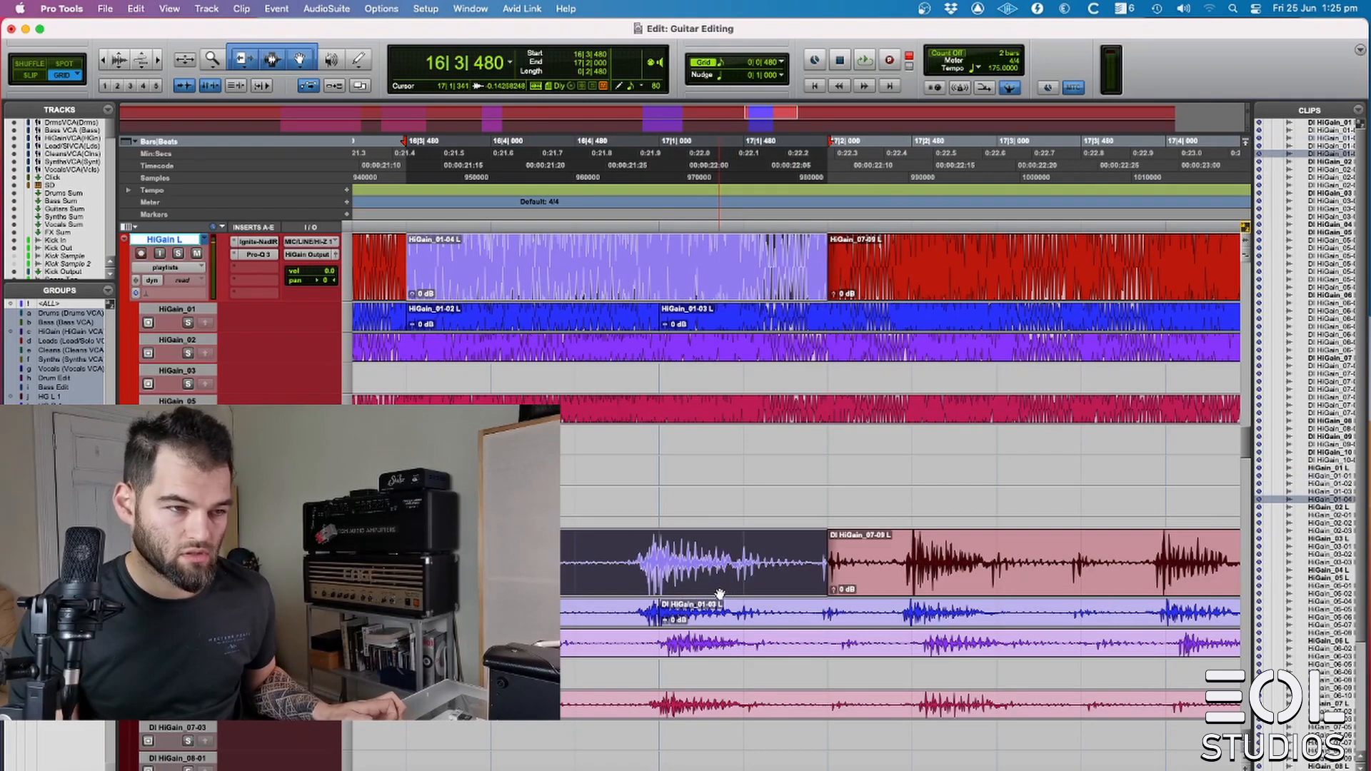
{"action": "key", "text": "super+z"}
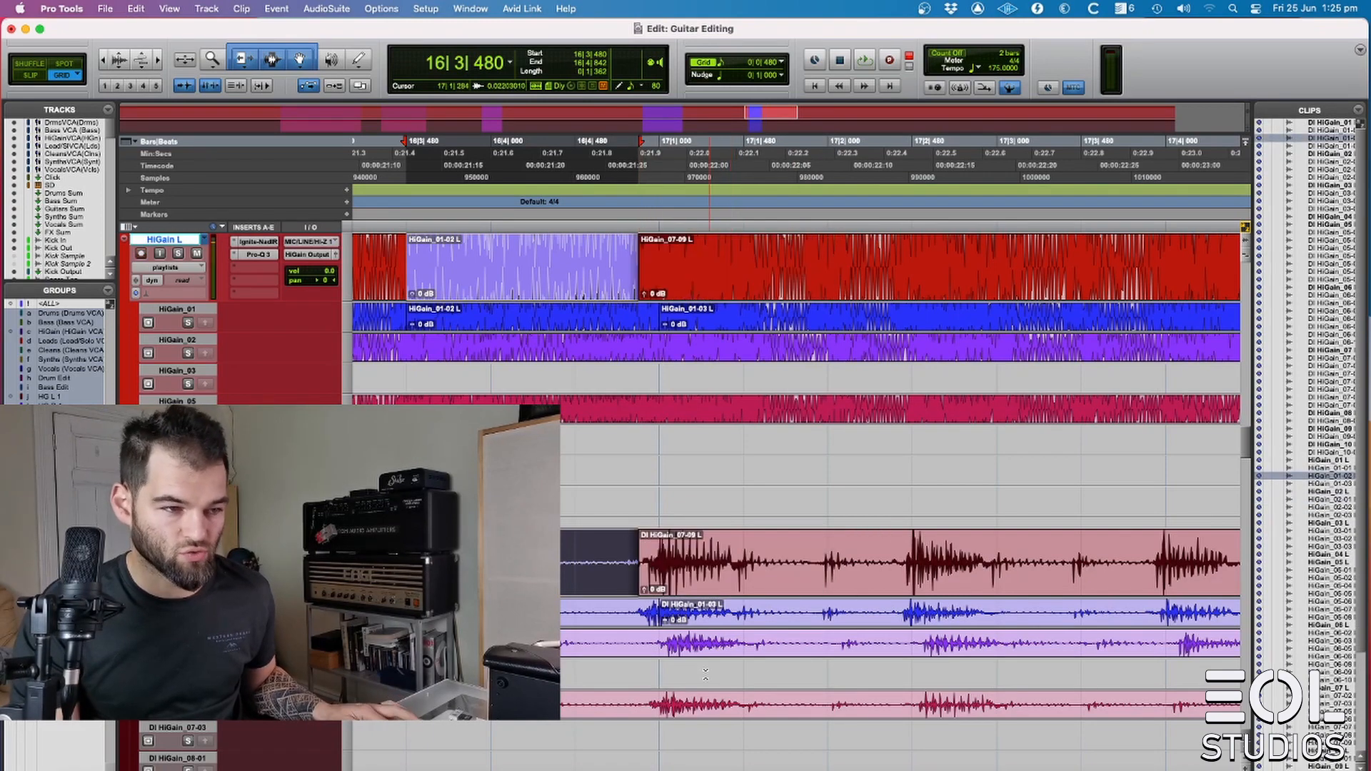
- Separate the HiGain_02 and HiGain_05 takes on the amp and DI playlists between 17|1|000 and 17|1|931
{"action": "left_click_drag", "start_coordinate": [657, 650], "coordinate": [822, 702]}
{"action": "key", "text": "b"}
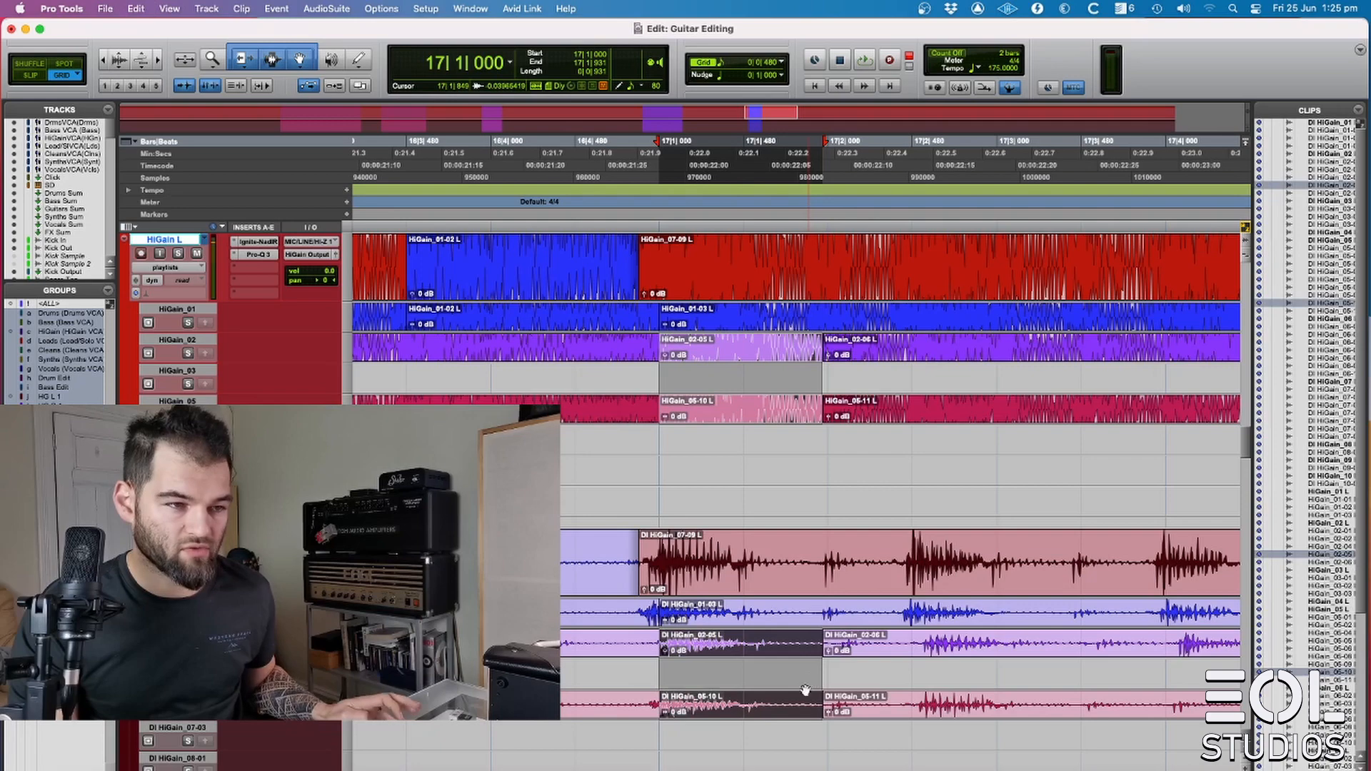
{"action": "left_click", "coordinate": [757, 686]}
- Copy the separated HiGain_02 clip into the comp and extend its start back to 16|4|826
{"action": "left_click", "coordinate": [680, 646]}
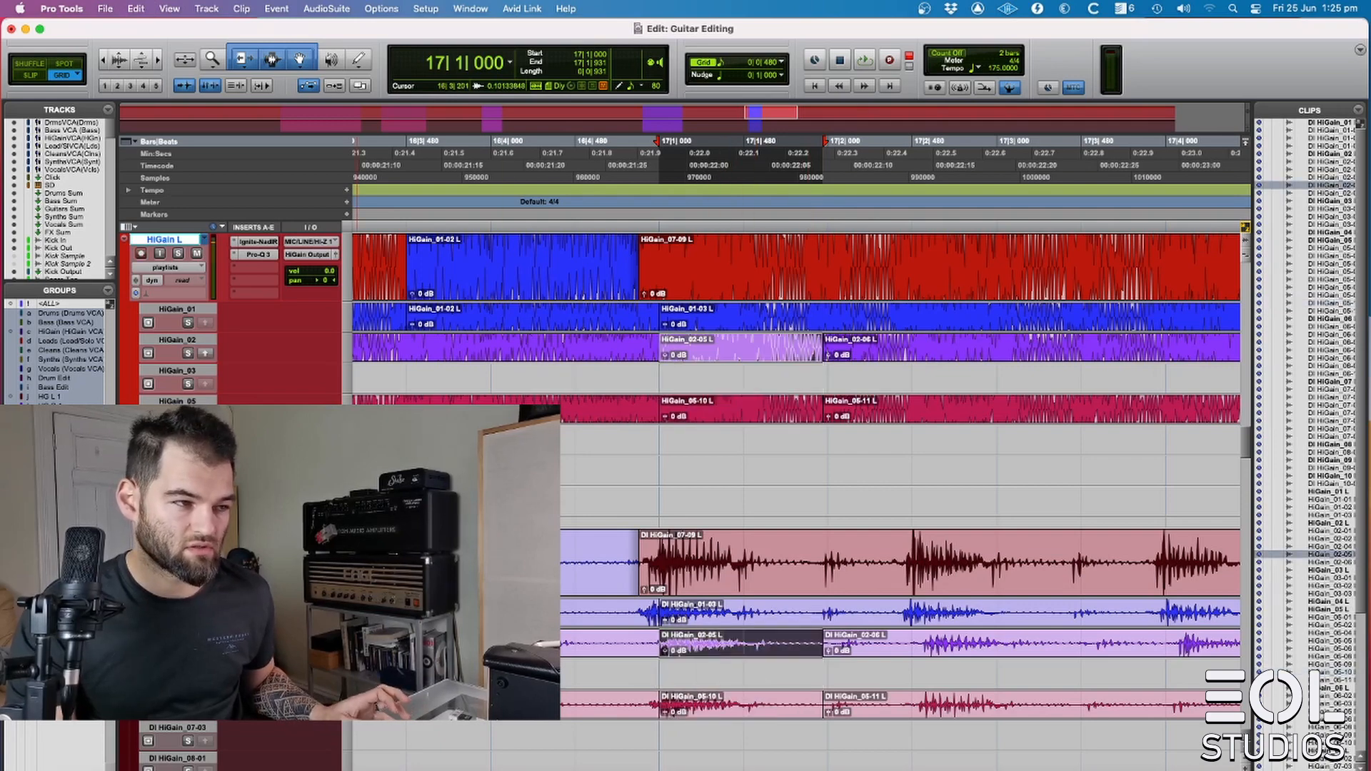
{"action": "key", "text": "alt+shift+Up"}
{"action": "left_click_drag", "start_coordinate": [666, 568], "coordinate": [637, 566]}
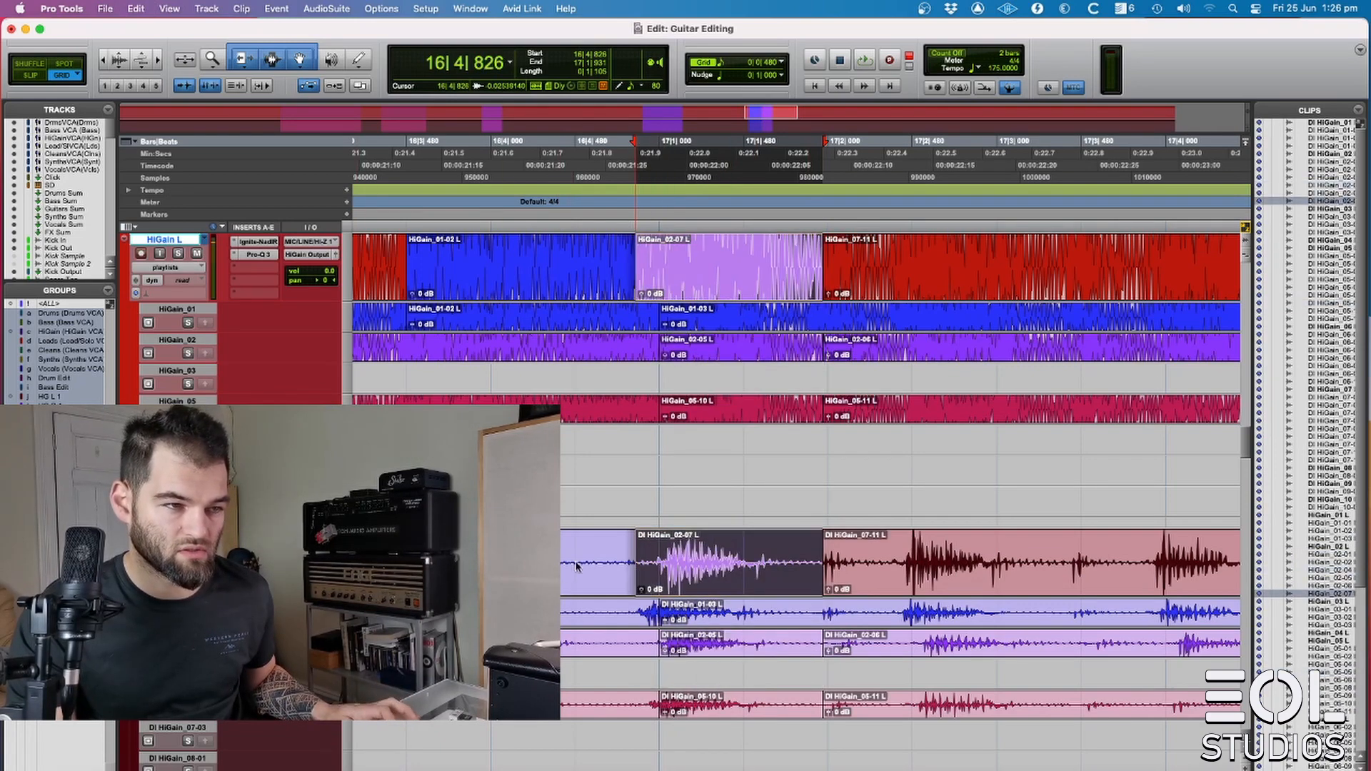
- Audition the comp from 16|3|000 and try moving the HiGain_02 clip slightly earlier to 16|4|806
{"action": "left_click", "coordinate": [363, 560]}
{"action": "key", "text": "space"}
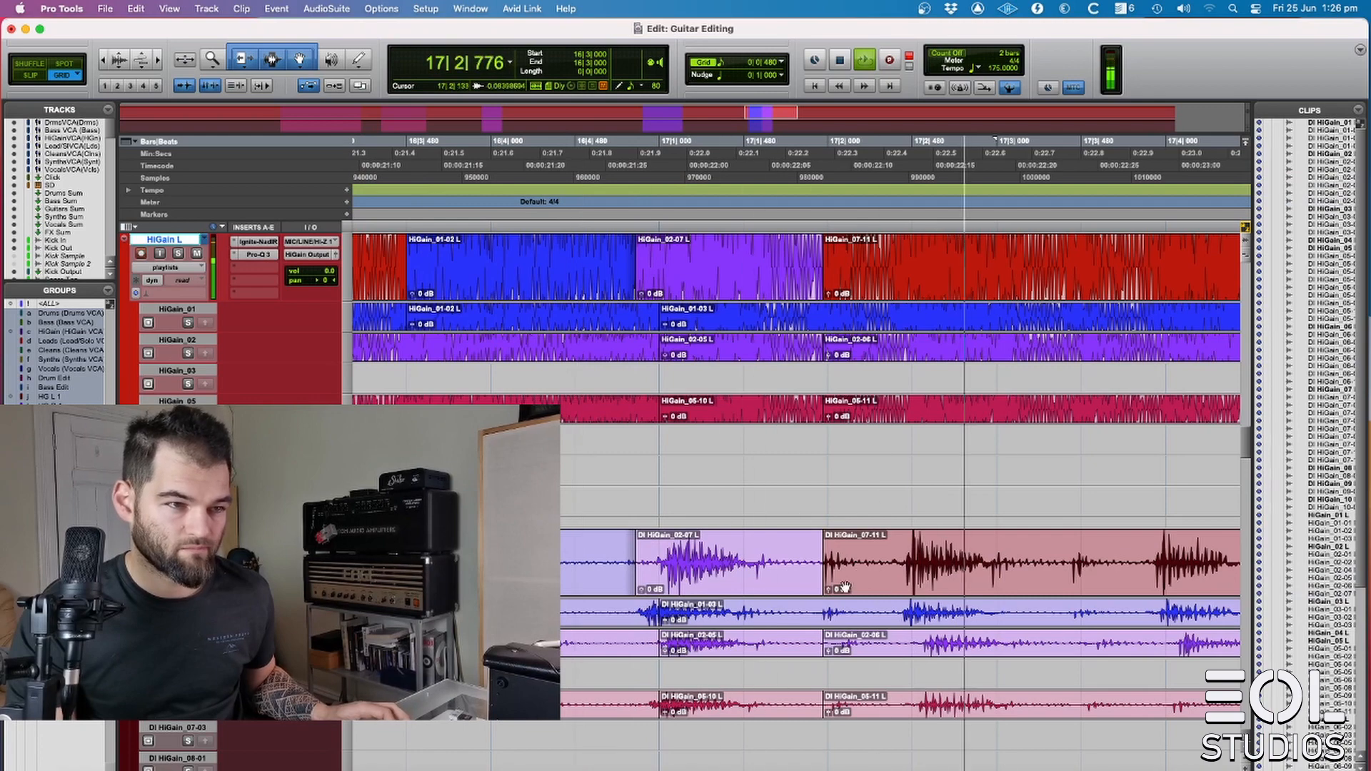
{"action": "left_click", "coordinate": [726, 577]}
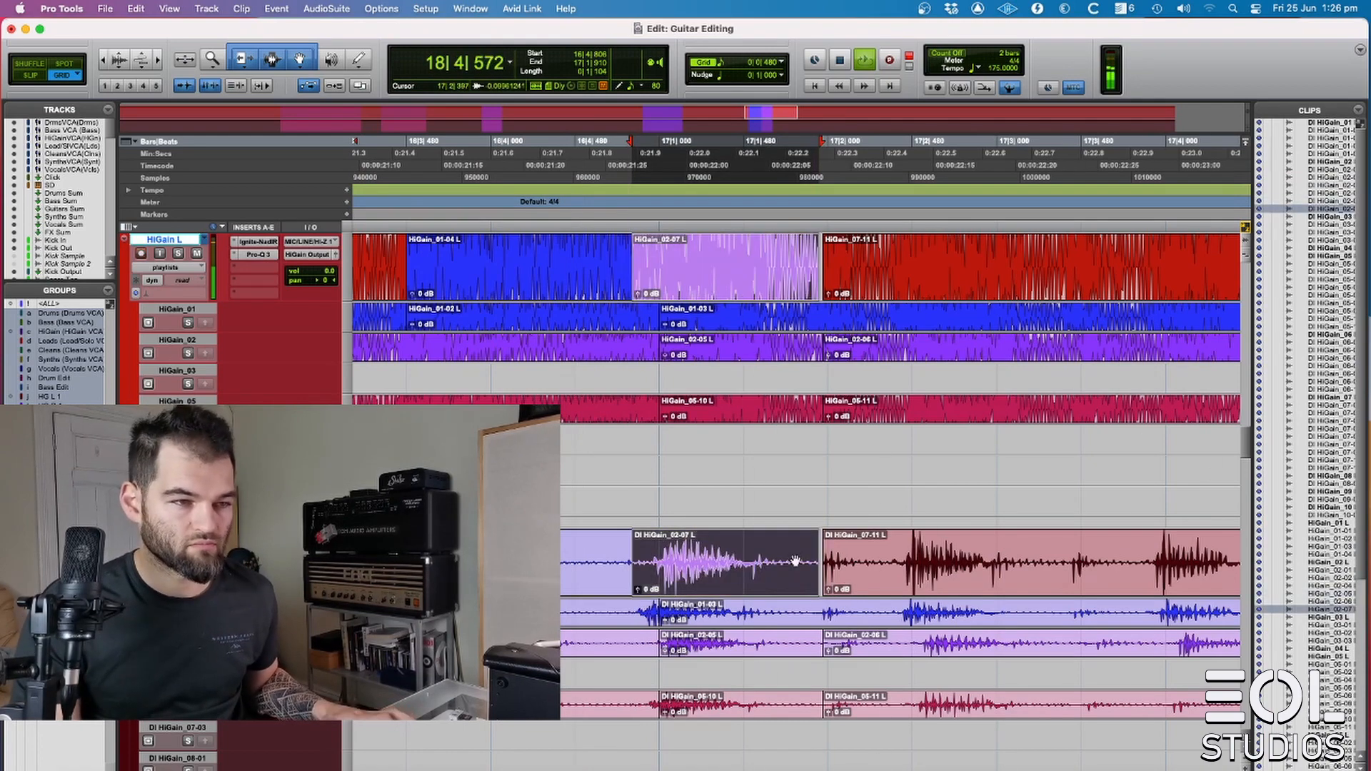
{"action": "key", "text": "space"}
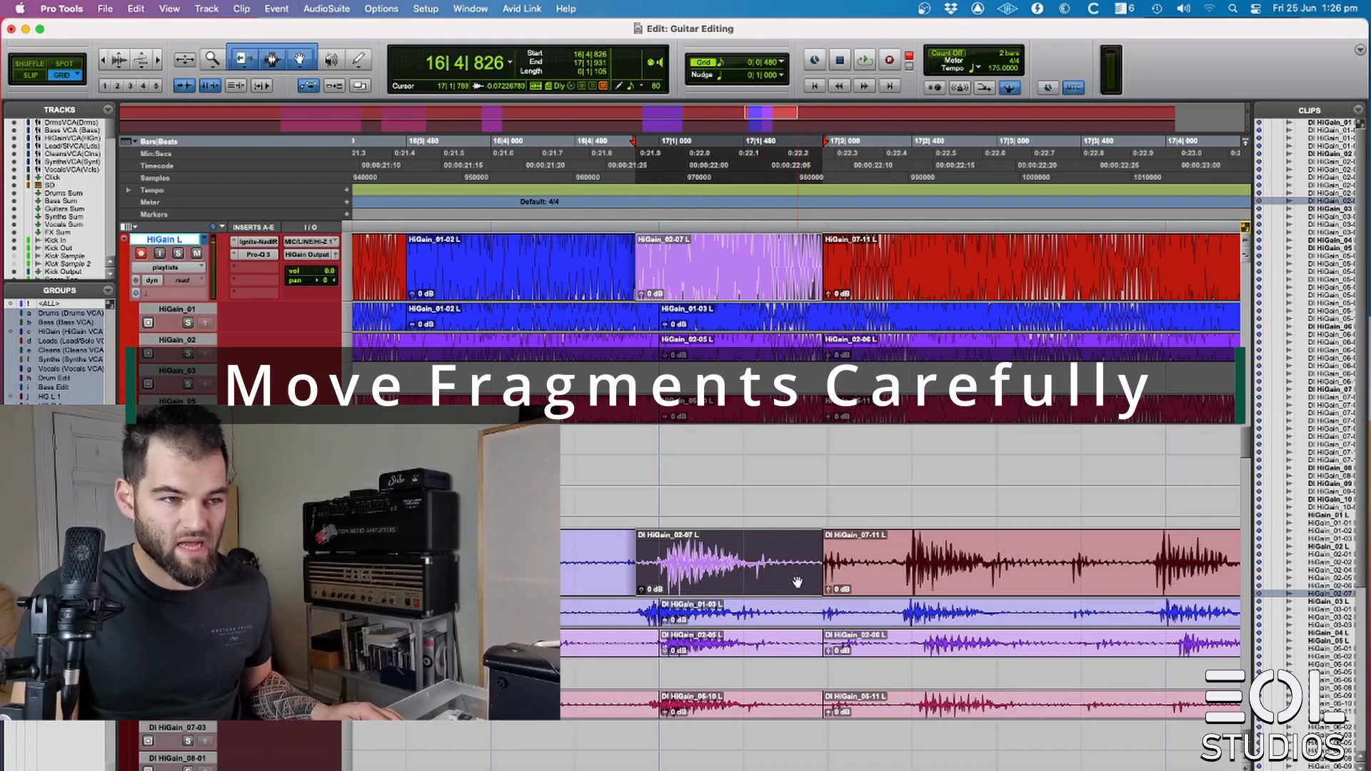
- Move the HiGain_02 clip earlier to start at 16|4|793 and extend the following HiGain_07 clip's start back to 17|1|886
{"action": "left_click_drag", "start_coordinate": [786, 588], "coordinate": [782, 584]}
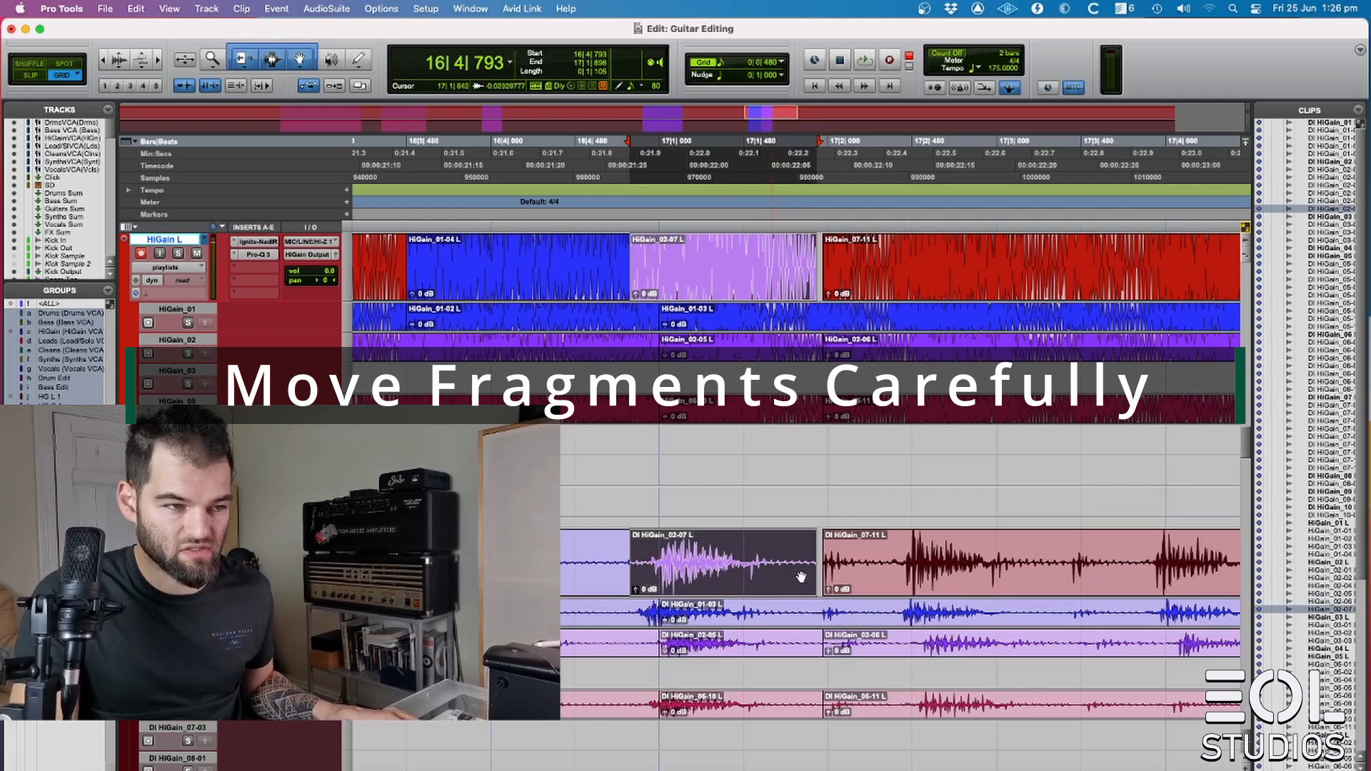
{"action": "left_click_drag", "start_coordinate": [829, 571], "coordinate": [815, 571]}
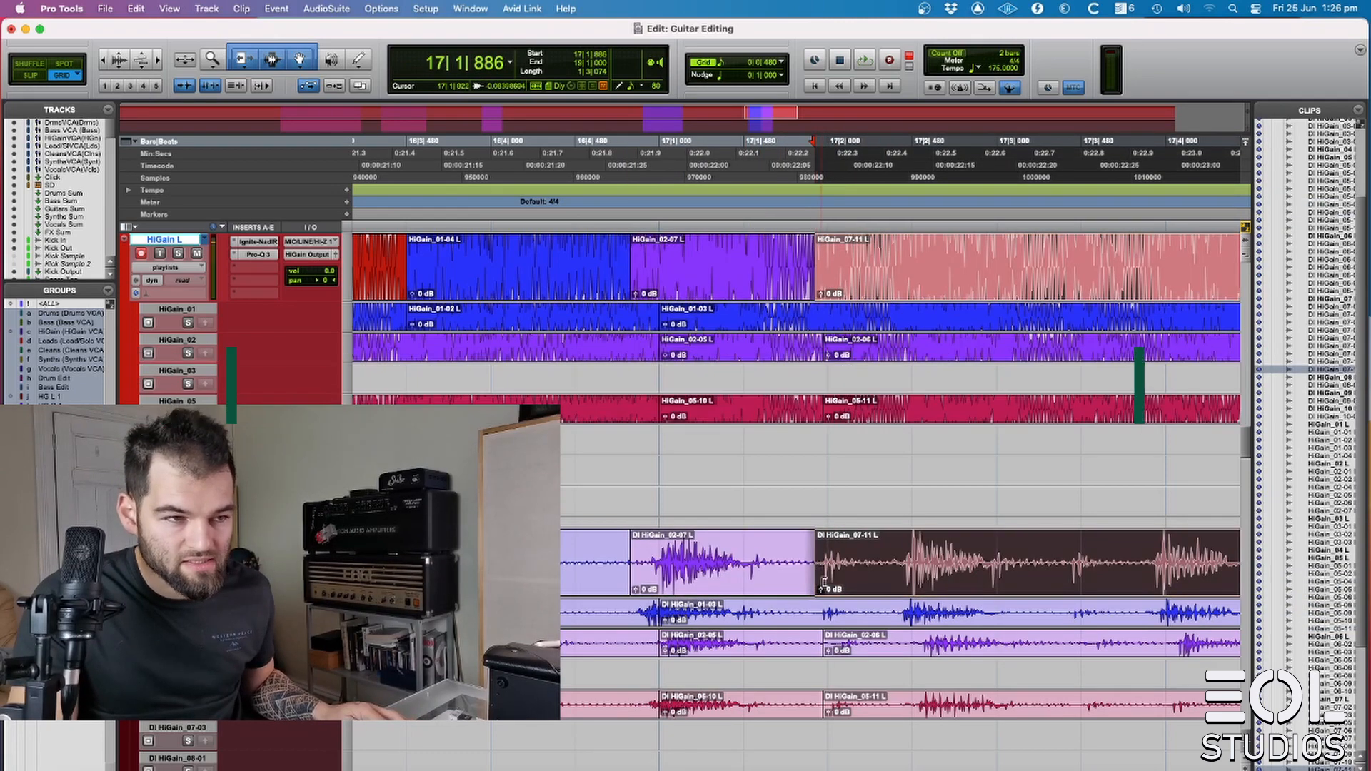
- Audition the adjusted HiGain_02 and HiGain_07 clips from 16|4|480
{"action": "left_click", "coordinate": [595, 556]}
{"action": "key", "text": "super+bracketleft"}
{"action": "key", "text": "space"}
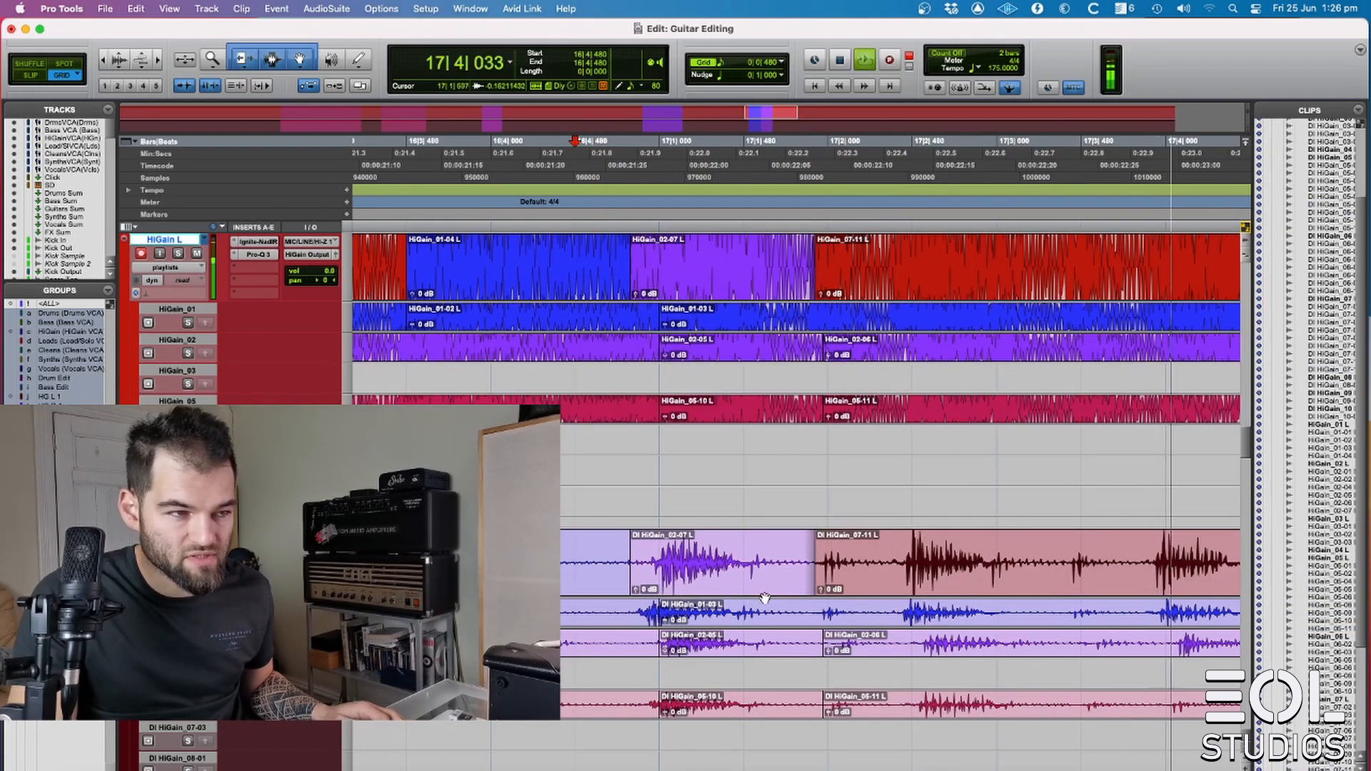
{"action": "key", "text": "space"}
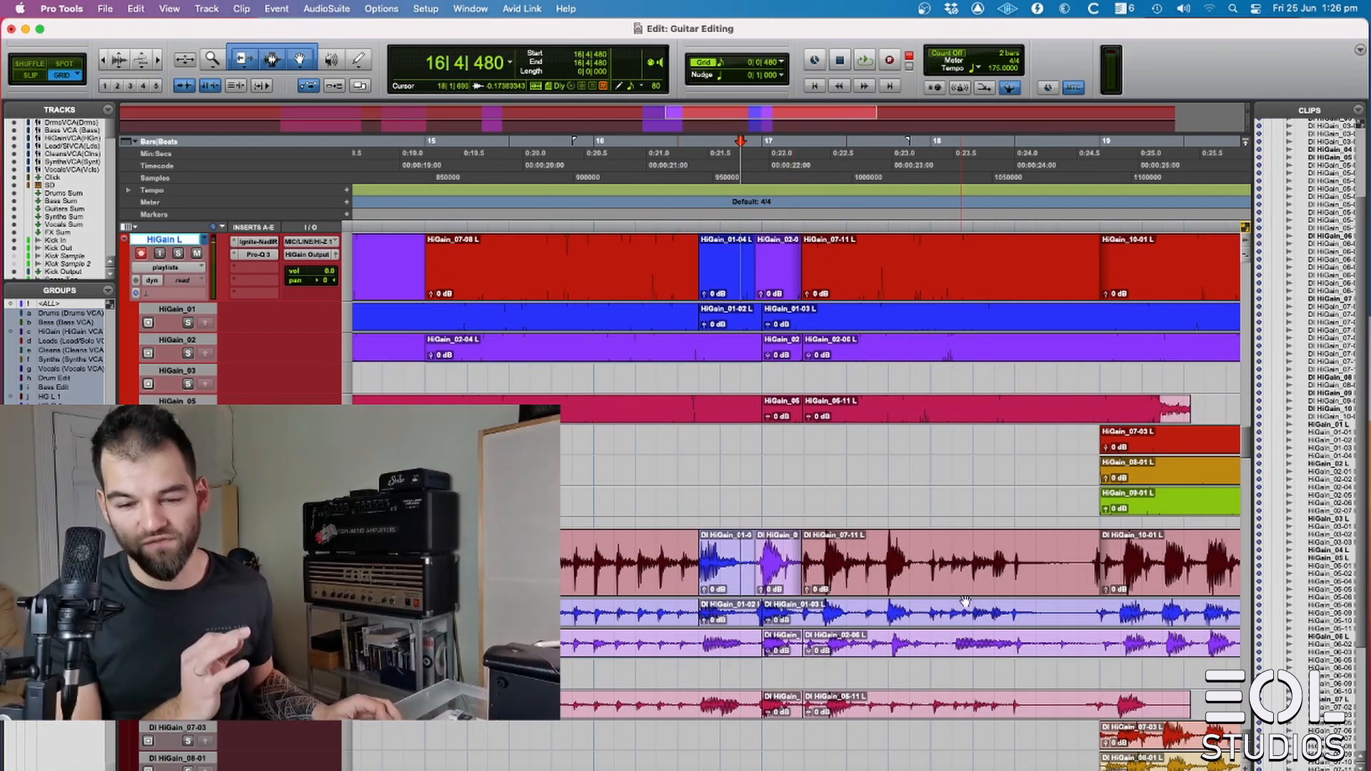
- Audition the comp through to its end and move the start of the HiGain_10 clip slightly ahead of the note attack at bar 19
{"action": "key", "text": "space"}
{"action": "scroll", "coordinate": [921, 660], "scroll_direction": "down", "scroll_amount": 2}
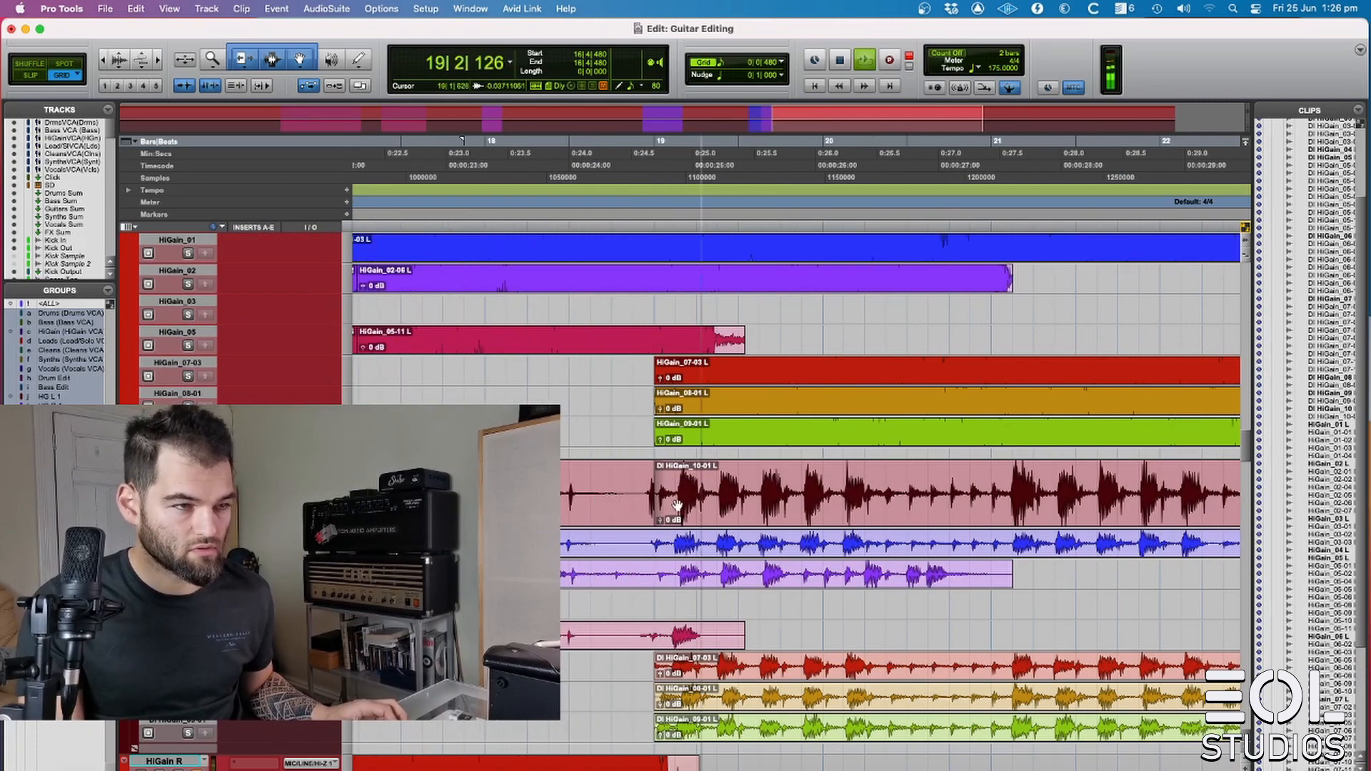
{"action": "scroll", "coordinate": [657, 500], "scroll_direction": "up", "scroll_amount": 2}
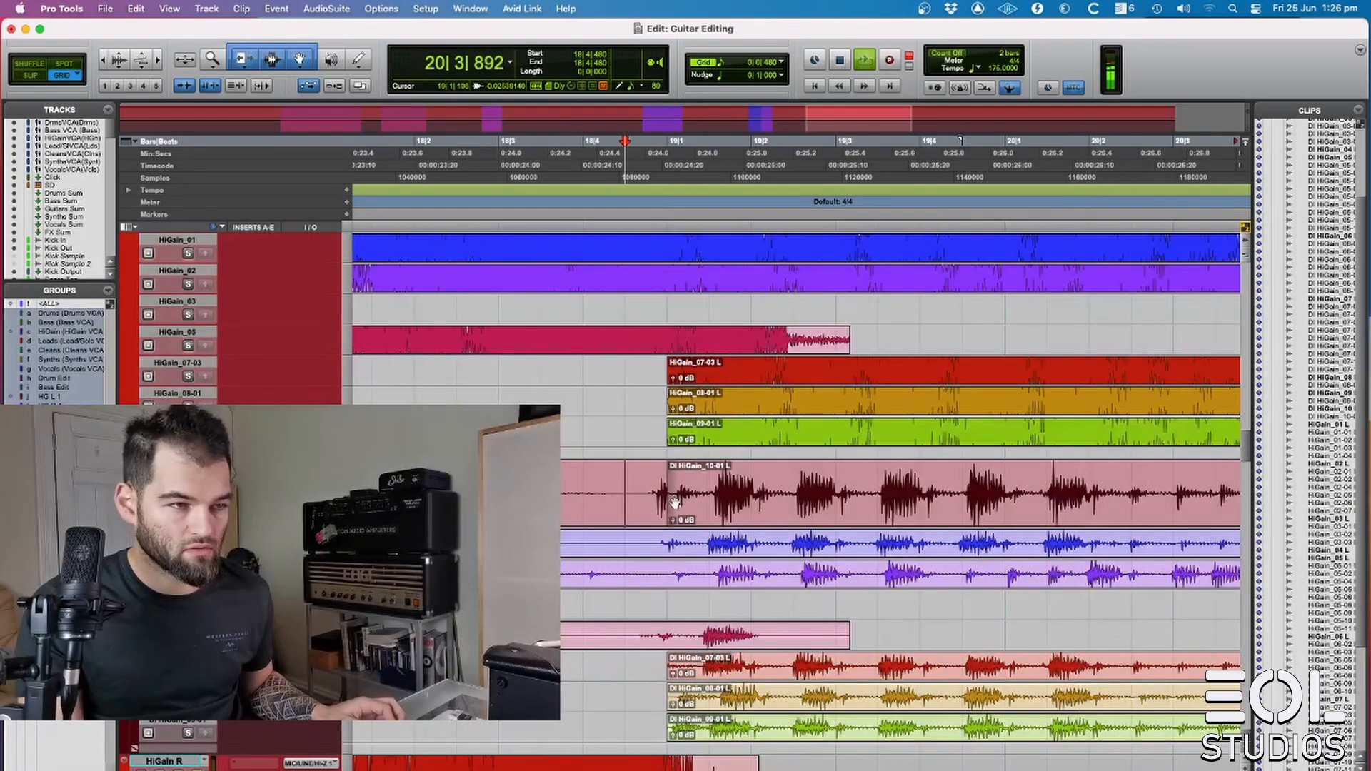
{"action": "left_click_drag", "start_coordinate": [670, 500], "coordinate": [658, 500]}
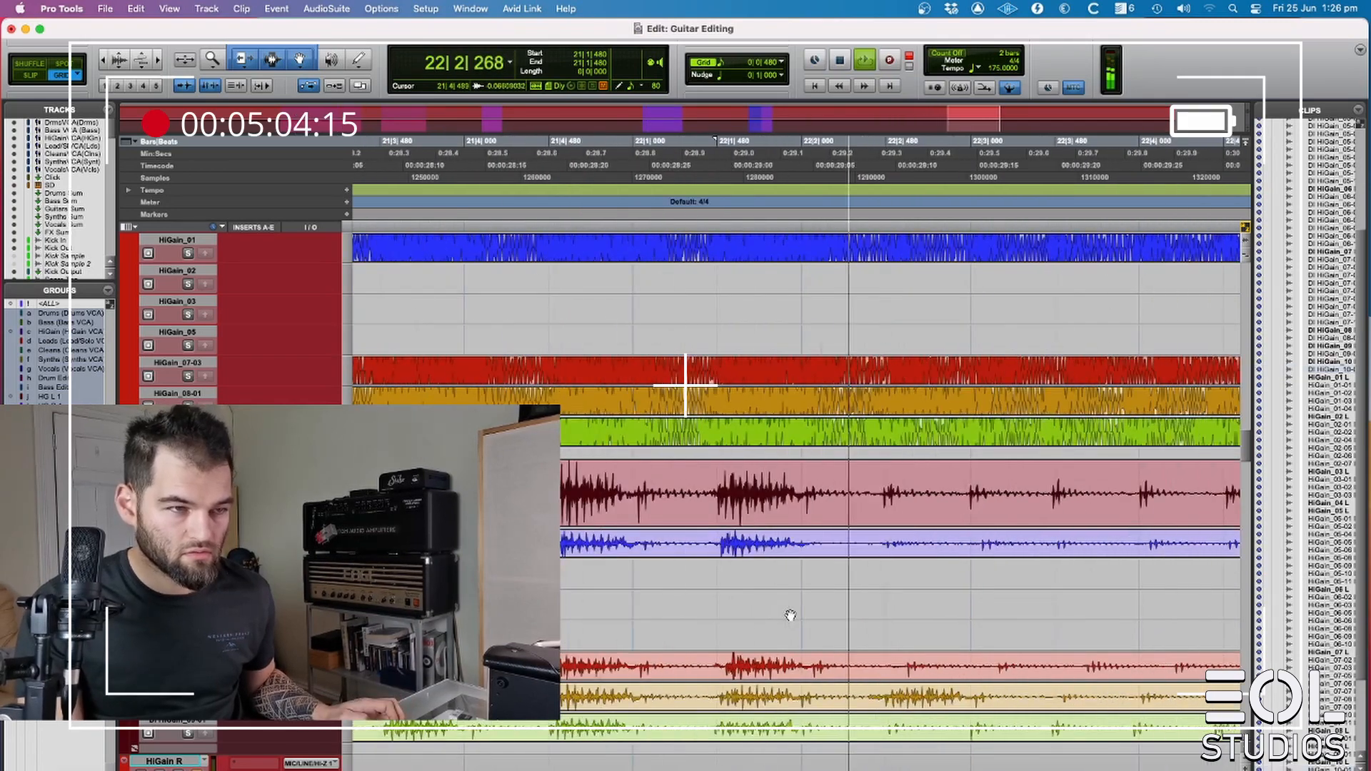
{"action": "scroll", "coordinate": [634, 484], "scroll_direction": "down", "scroll_amount": 8}
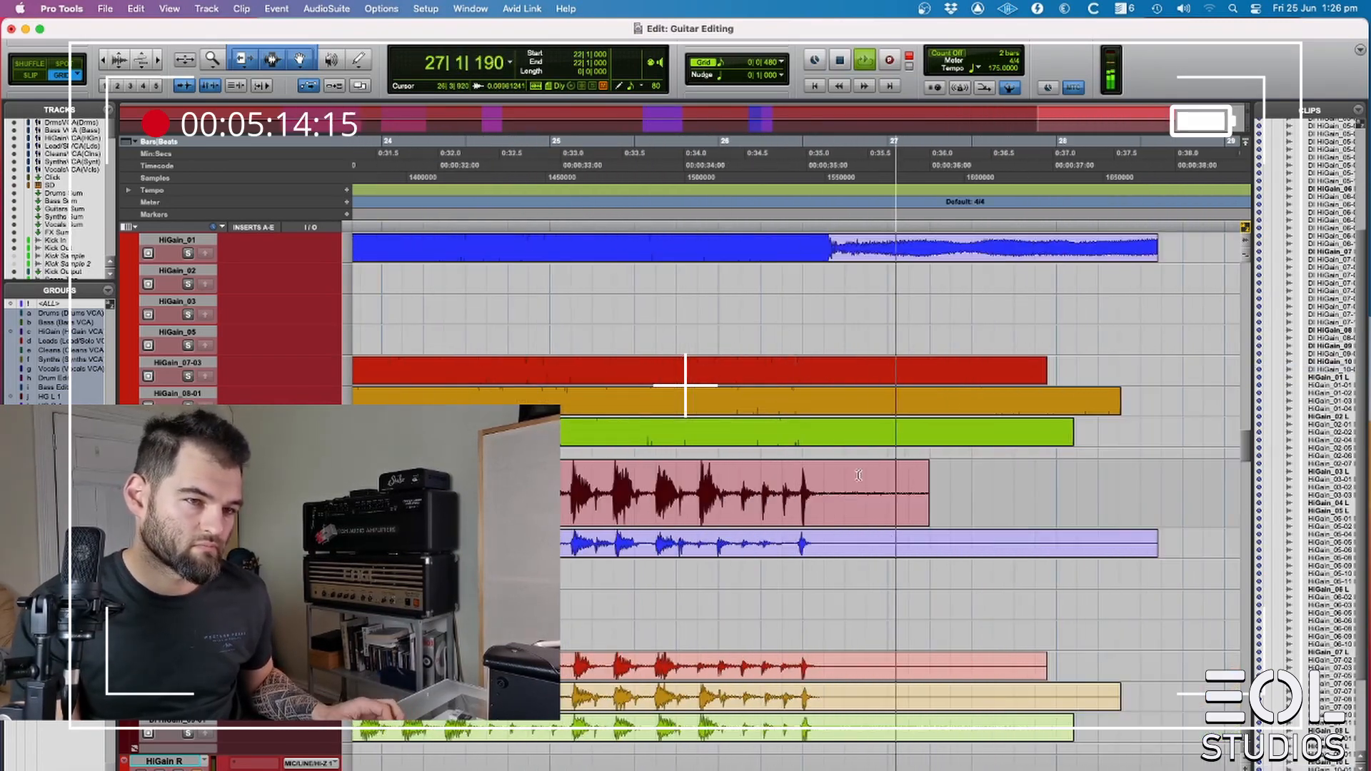
{"action": "key", "text": "space"}
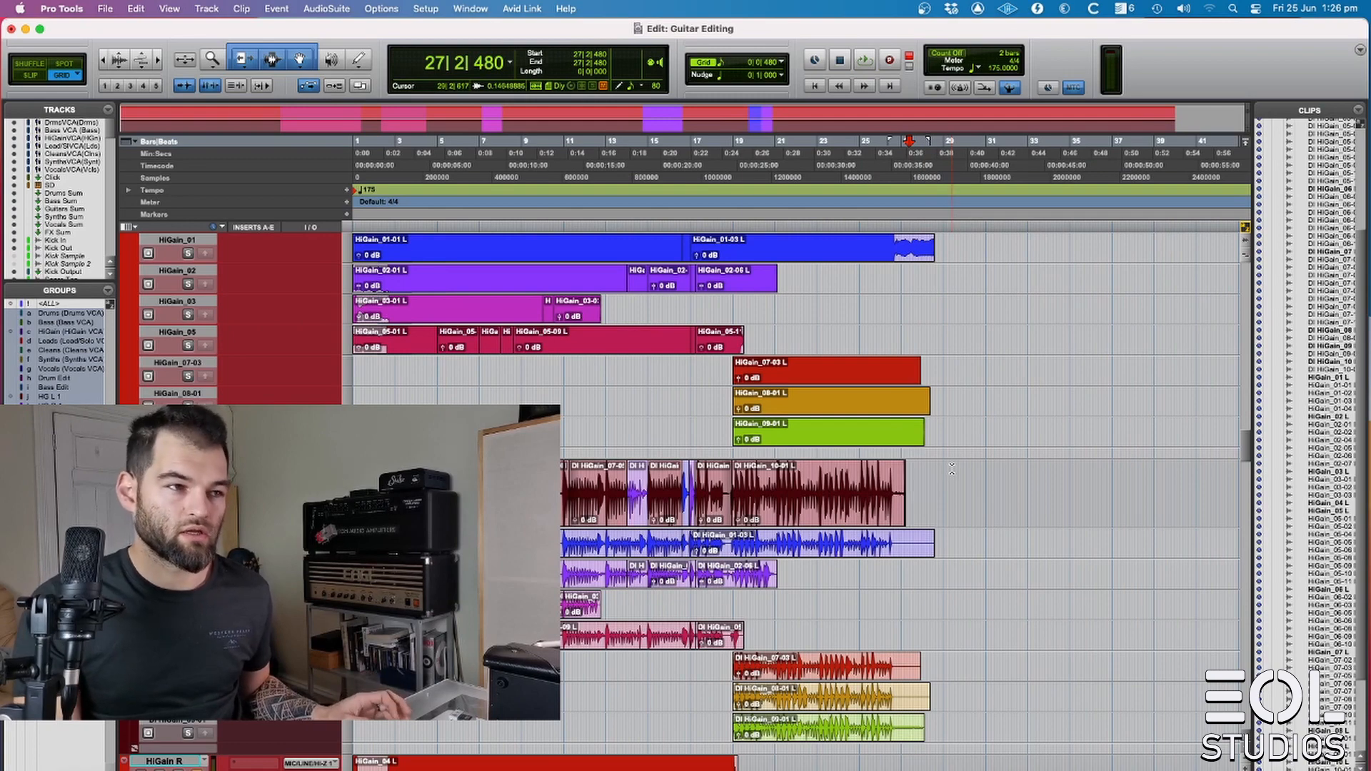
- Split the comp's opening clip at 2|3|480 and delete the silent part before the first note
{"action": "key", "text": "t"}
{"action": "key", "text": "t"}
{"action": "key", "text": "t"}
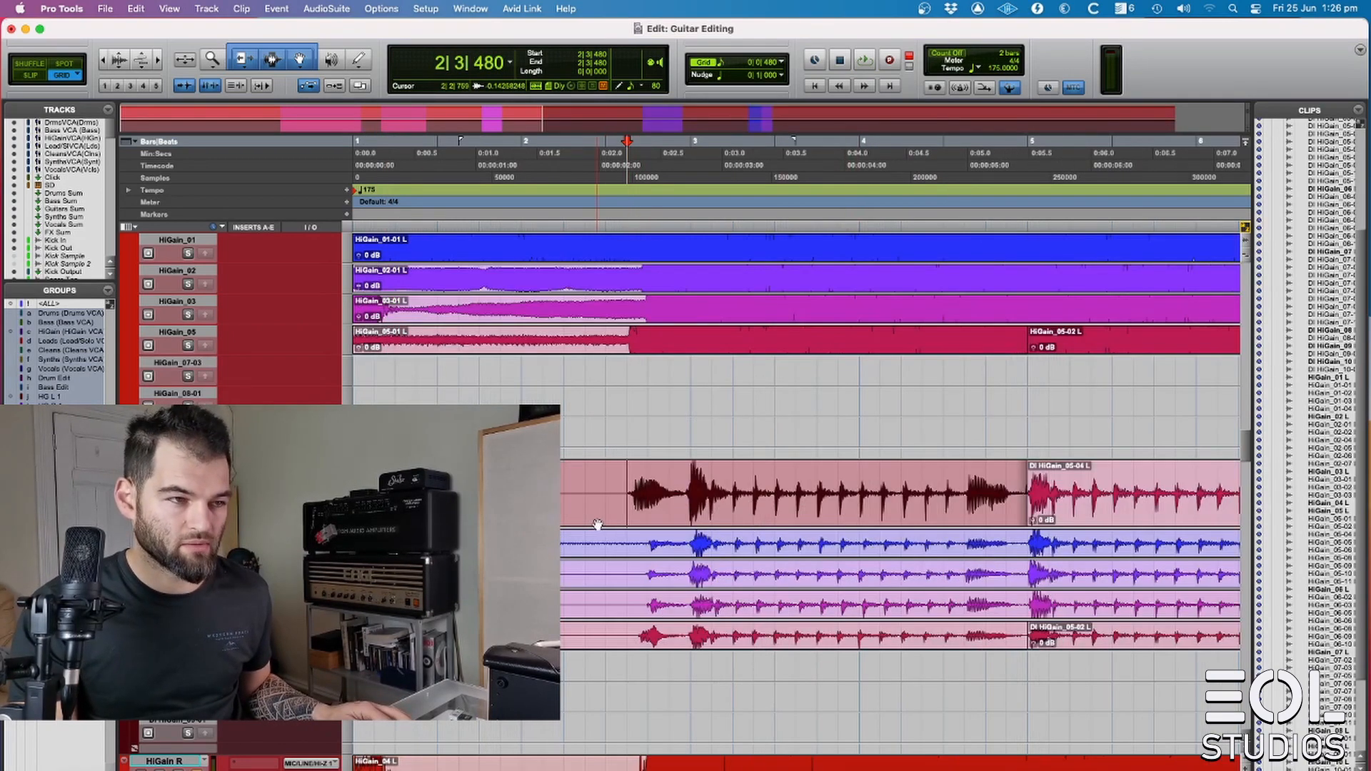
{"action": "key", "text": "super+e"}
{"action": "left_click", "coordinate": [598, 525]}
{"action": "key", "text": "Delete"}
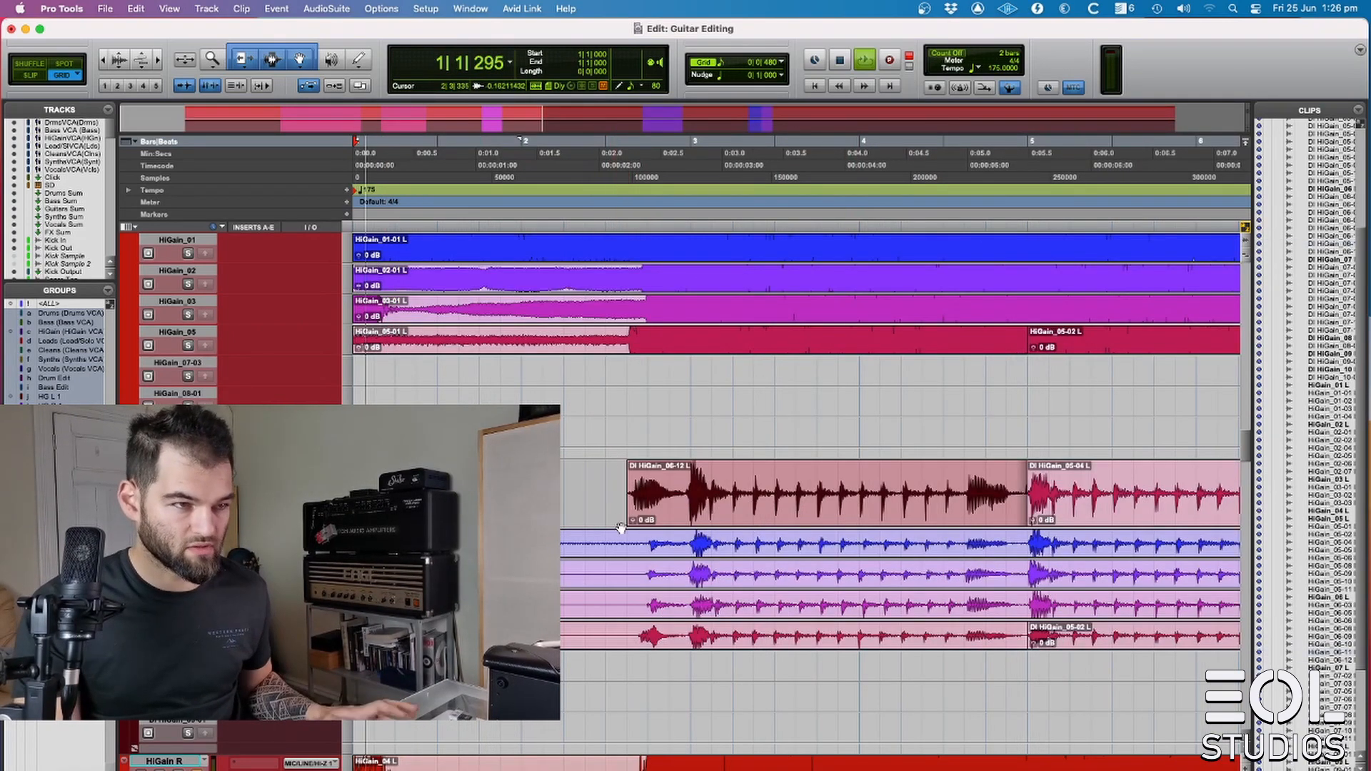
- Apply batch fades to the comp from 1|1|000 to 28|4|000, creating new 10 ms equal-power crossfades without new fade-outs
{"action": "key", "text": "r"}
{"action": "key", "text": "r"}
{"action": "key", "text": "r"}
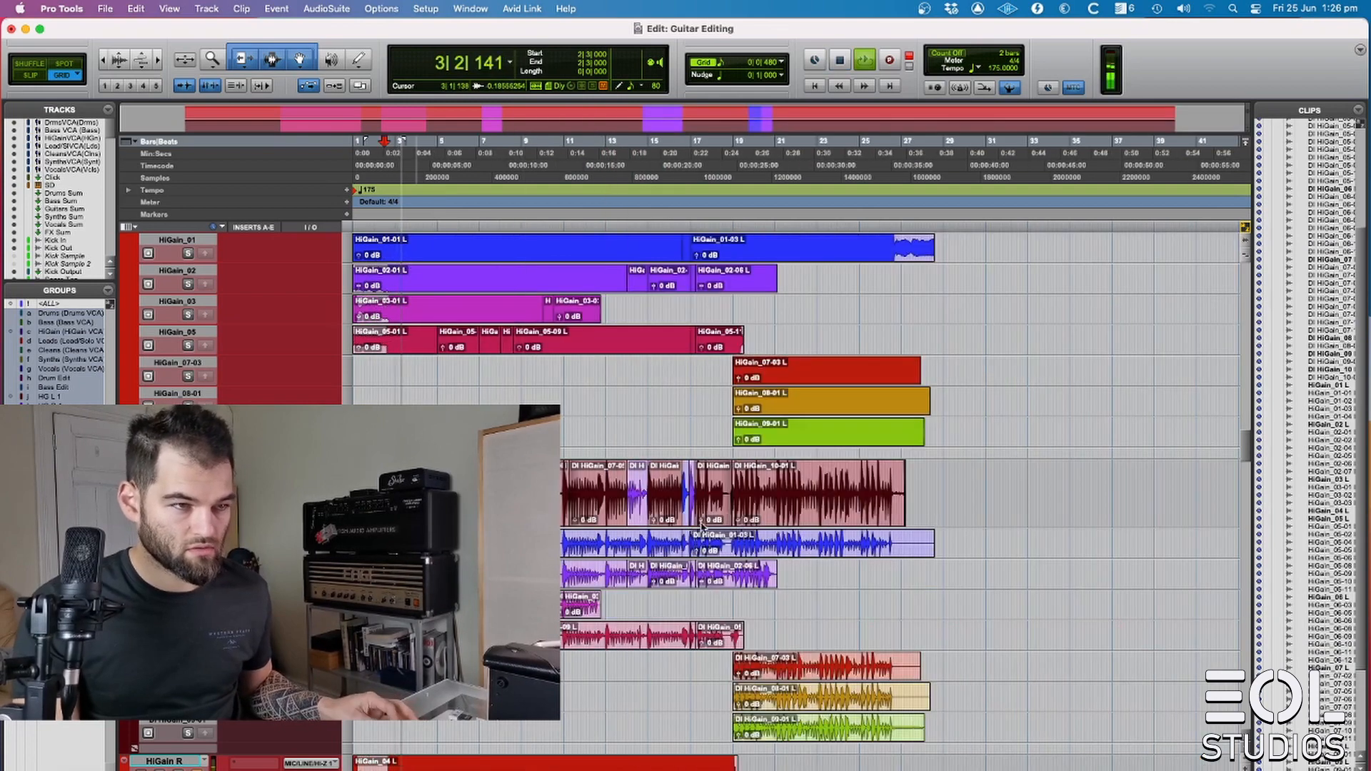
{"action": "key", "text": "space"}
{"action": "left_click", "coordinate": [941, 477], "text": "shift"}
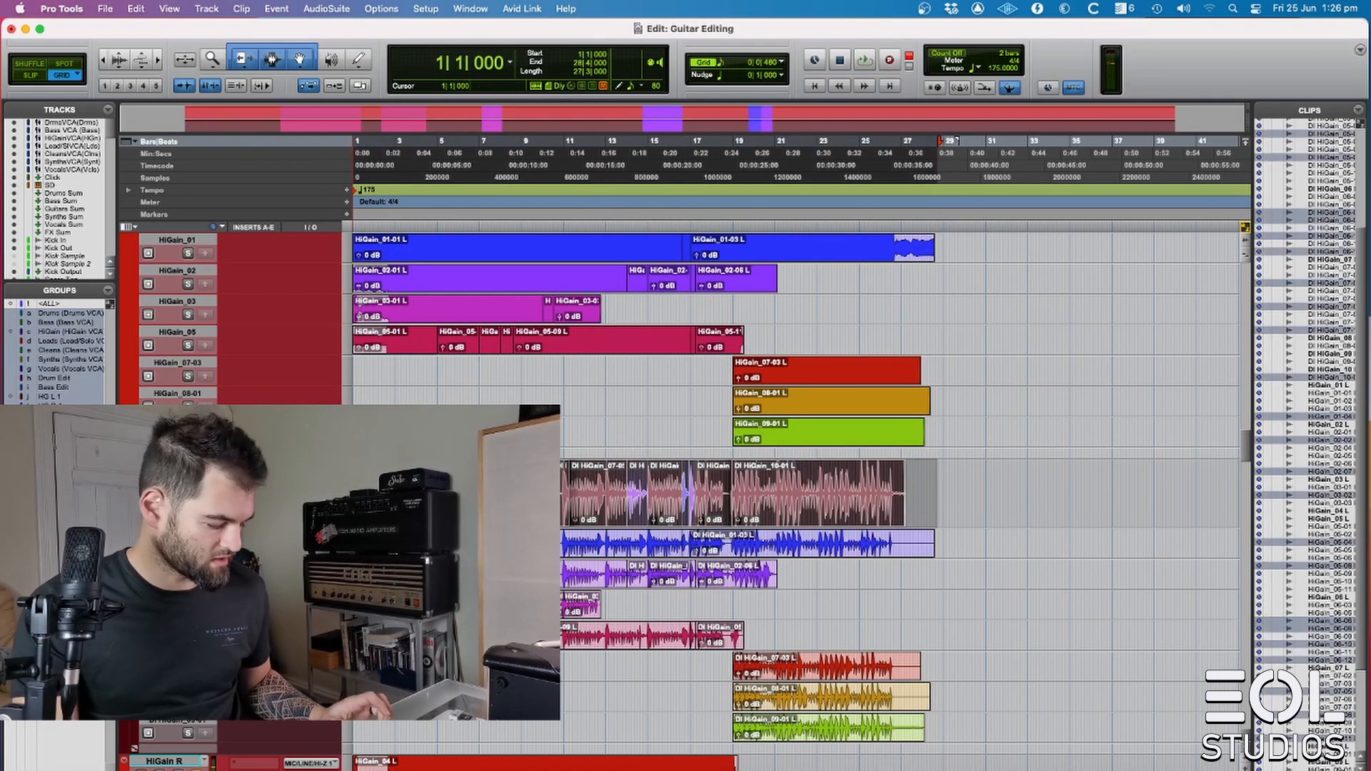
{"action": "key", "text": "super+f"}
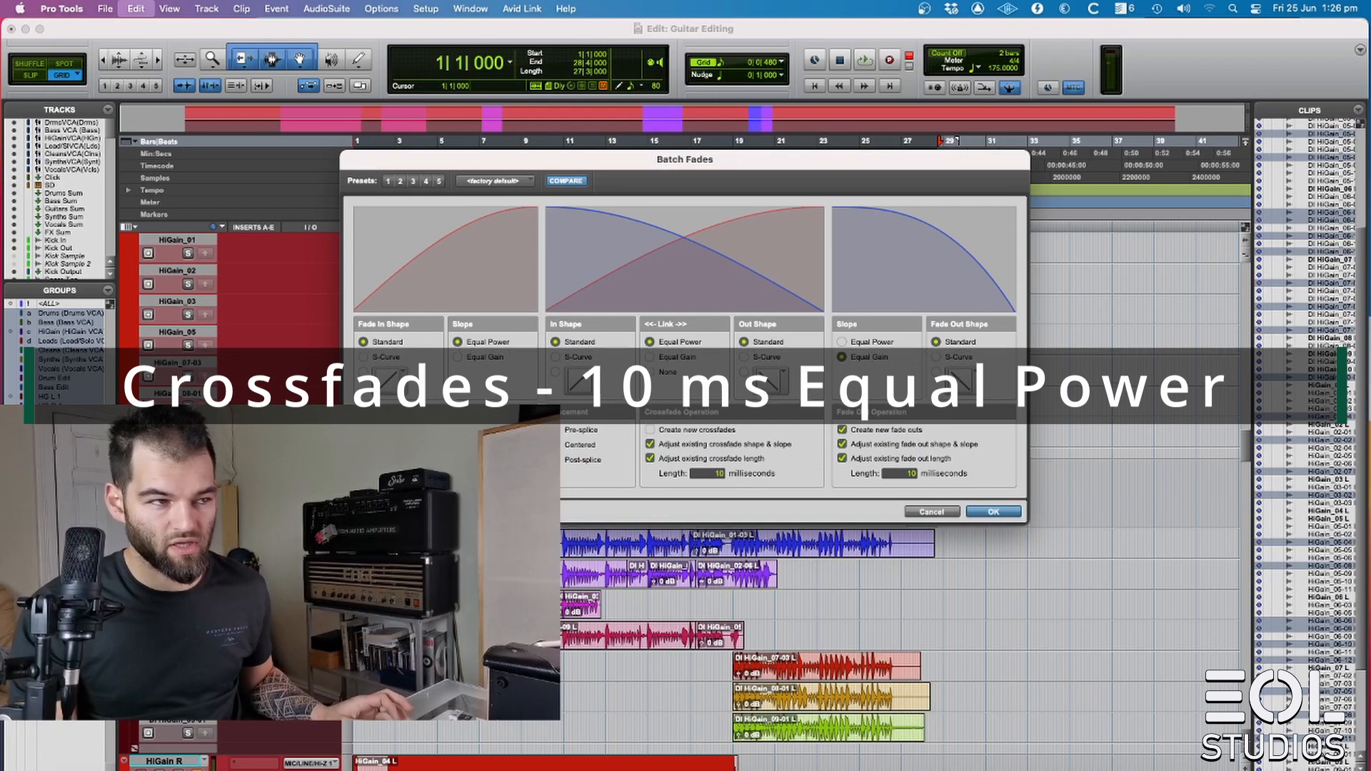
{"action": "left_click", "coordinate": [650, 430]}
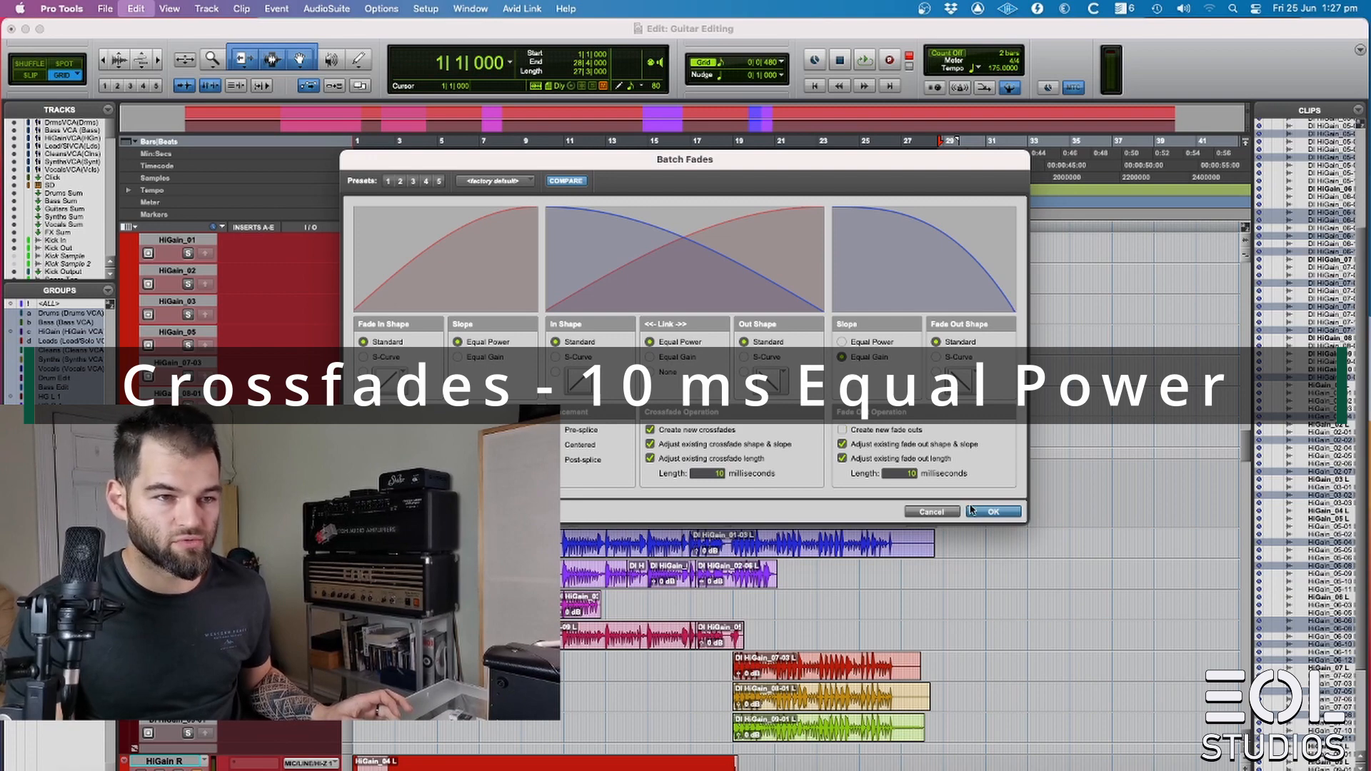
{"action": "left_click", "coordinate": [991, 516]}
- Examine the new crossfade between the HiGain_03 and HiGain_06 clips at 10|3|000
{"action": "left_click", "coordinate": [550, 486]}
{"action": "key", "text": "t"}
{"action": "key", "text": "t"}
{"action": "key", "text": "t"}
{"action": "key", "text": "t"}
{"action": "key", "text": "t"}
{"action": "key", "text": "t"}
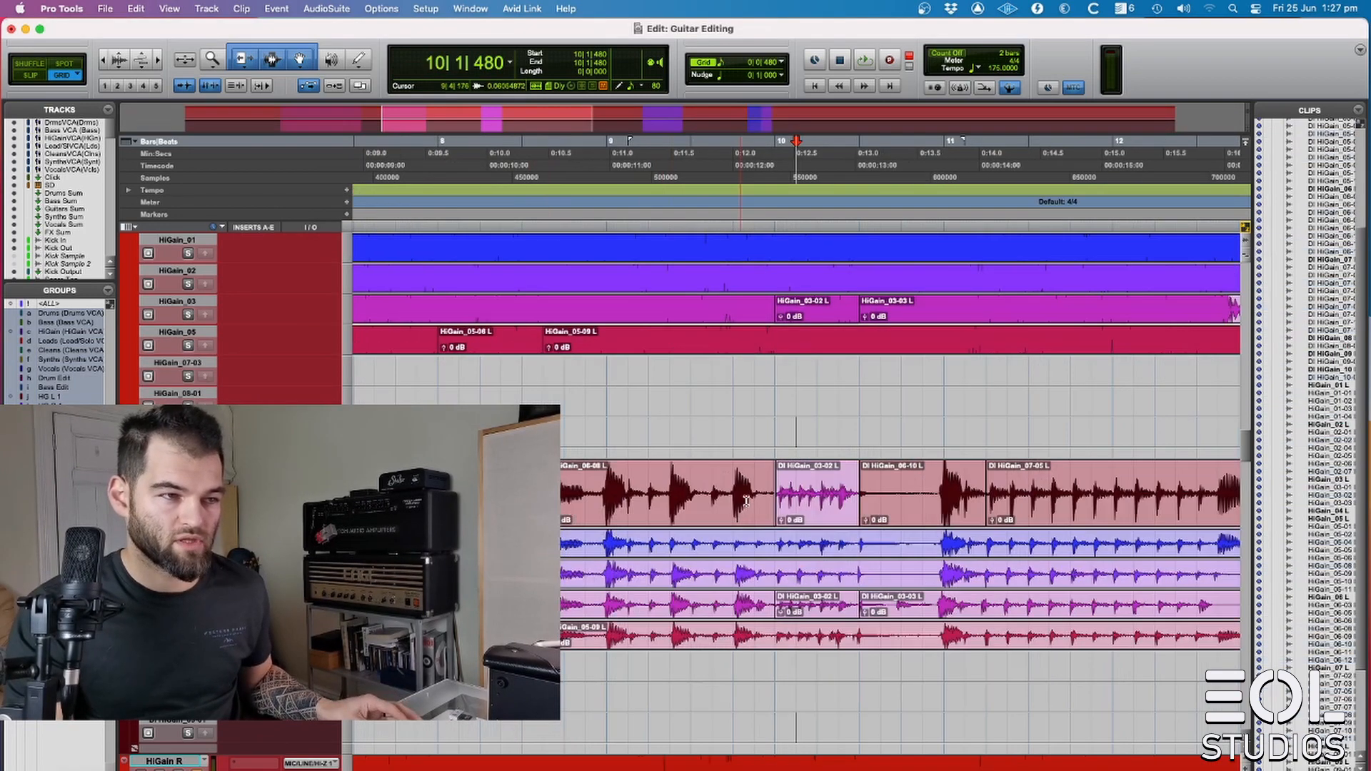
{"action": "scroll", "coordinate": [755, 497], "scroll_direction": "right", "scroll_amount": 10}
{"action": "scroll", "coordinate": [874, 557], "scroll_direction": "left", "scroll_amount": 3}
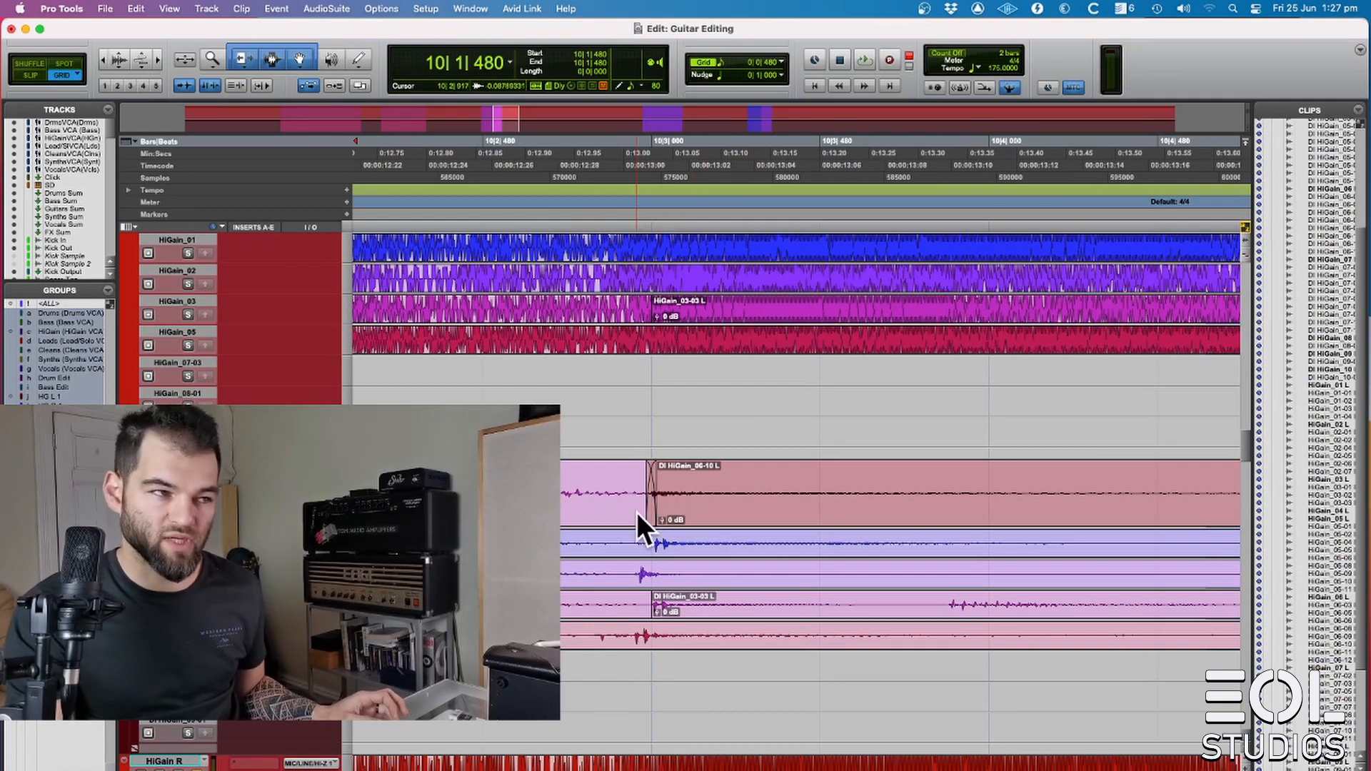
{"action": "key", "text": "r"}
{"action": "key", "text": "r"}
{"action": "key", "text": "r"}
{"action": "key", "text": "r"}
{"action": "key", "text": "r"}
{"action": "key", "text": "r"}
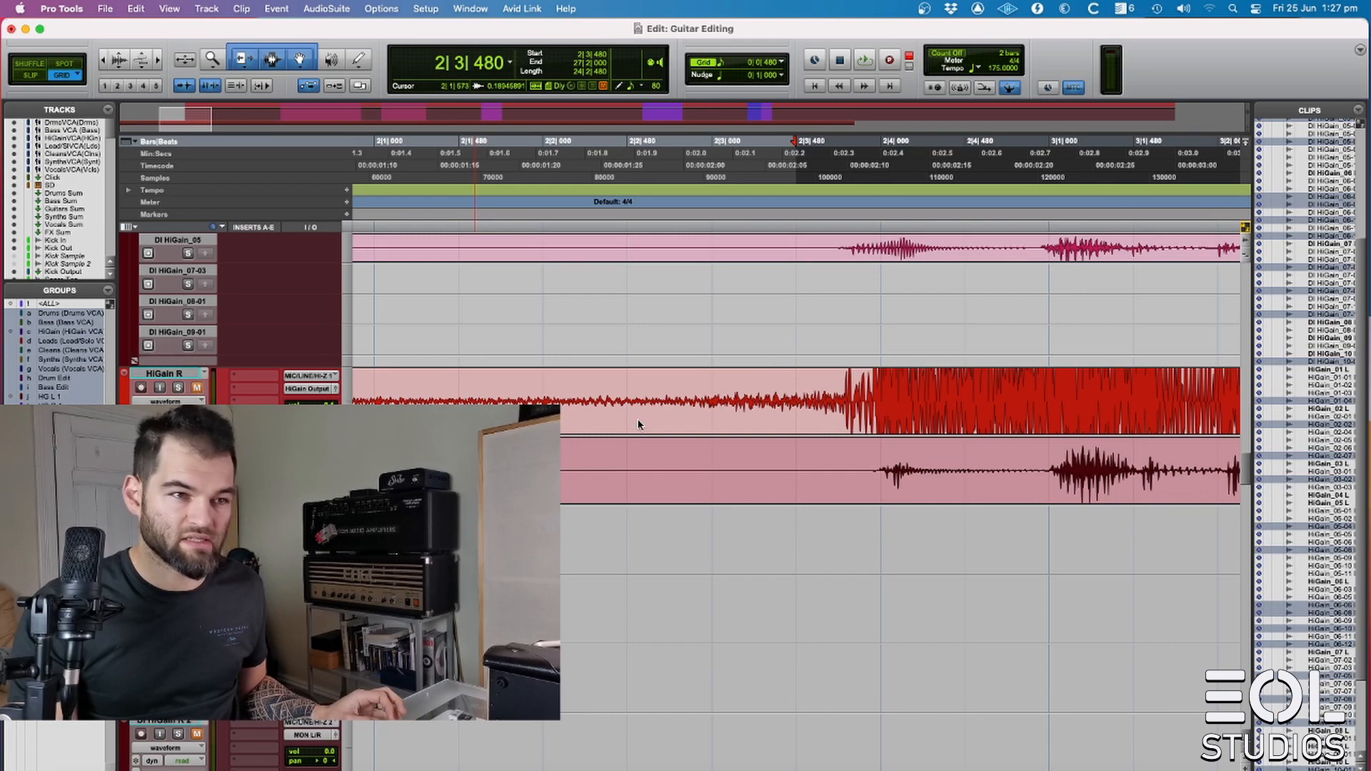
- Move the complete comp from 2|3|480 to 27|2|000 off the HiGain L and DI HiGain L tracks onto the corresponding HiGain R tracks
{"action": "left_click", "coordinate": [740, 413]}
{"action": "scroll", "coordinate": [750, 432], "scroll_direction": "up", "scroll_amount": 10}
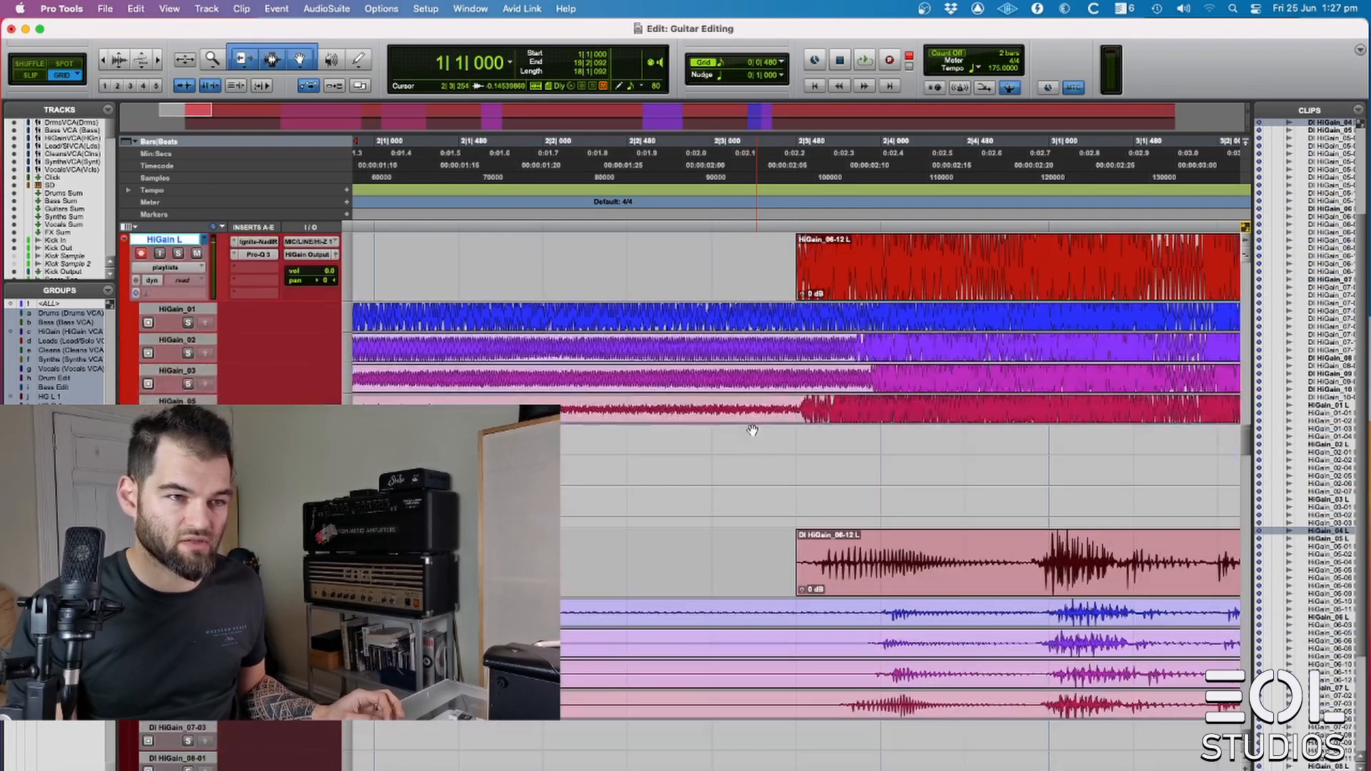
{"action": "scroll", "coordinate": [753, 429], "scroll_direction": "down", "scroll_amount": 3}
{"action": "left_click", "coordinate": [860, 475]}
{"action": "key", "text": "r"}
{"action": "key", "text": "r"}
{"action": "key", "text": "r"}
{"action": "key", "text": "r"}
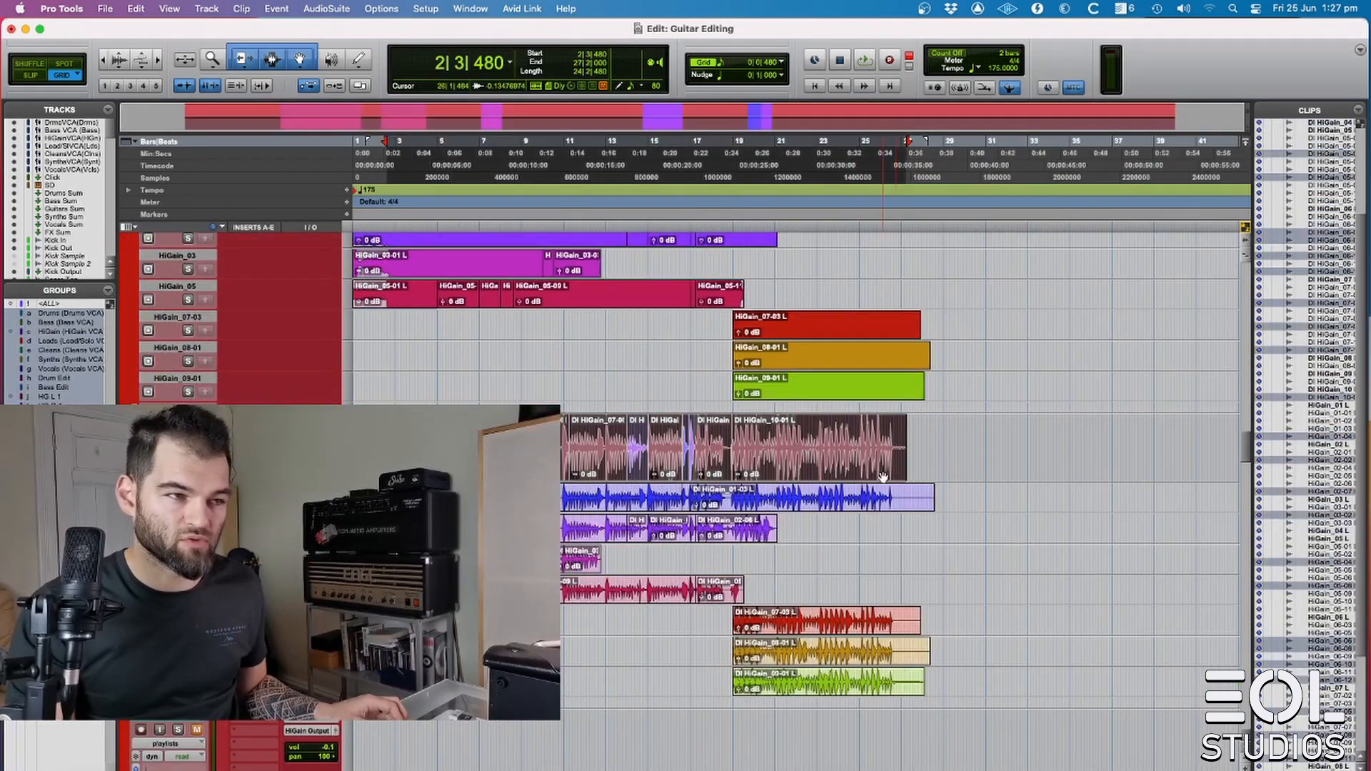
{"action": "scroll", "coordinate": [623, 482], "scroll_direction": "up", "scroll_amount": 6}
{"action": "key", "text": "t"}
{"action": "key", "text": "t"}
{"action": "key", "text": "t"}
{"action": "key", "text": "t"}
{"action": "key", "text": "t"}
{"action": "key", "text": "t"}
{"action": "key", "text": "t"}
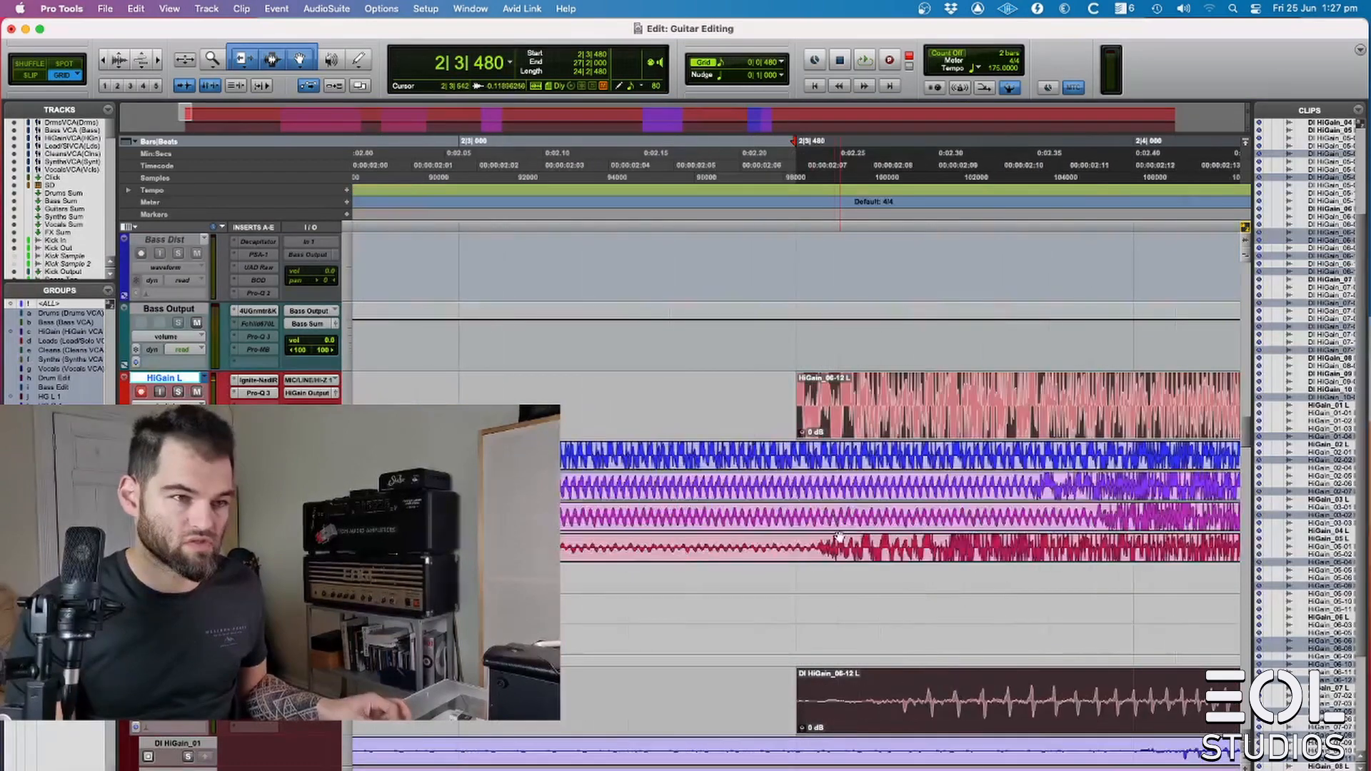
{"action": "scroll", "coordinate": [847, 514], "scroll_direction": "down", "scroll_amount": 8}
{"action": "key", "text": "super+f"}
{"action": "left_click", "coordinate": [802, 546]}
{"action": "key", "text": "super+v"}
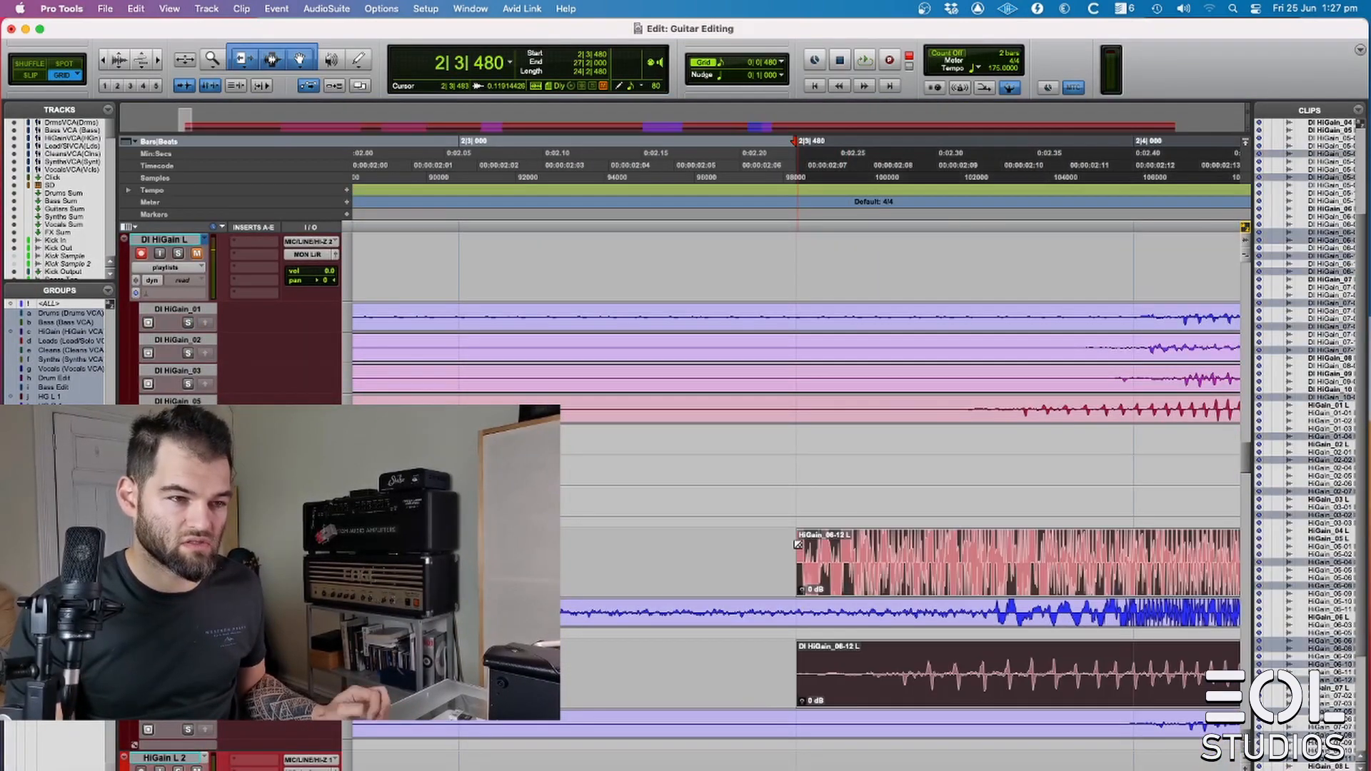
- Place the full HiGain_04 take on the main HiGain L and DI HiGain L playlists, starting at 1|1|000
{"action": "key", "text": "r"}
{"action": "key", "text": "r"}
{"action": "key", "text": "r"}
{"action": "scroll", "coordinate": [261, 363], "scroll_direction": "up", "scroll_amount": 3}
{"action": "scroll", "coordinate": [261, 363], "scroll_direction": "down", "scroll_amount": 3}
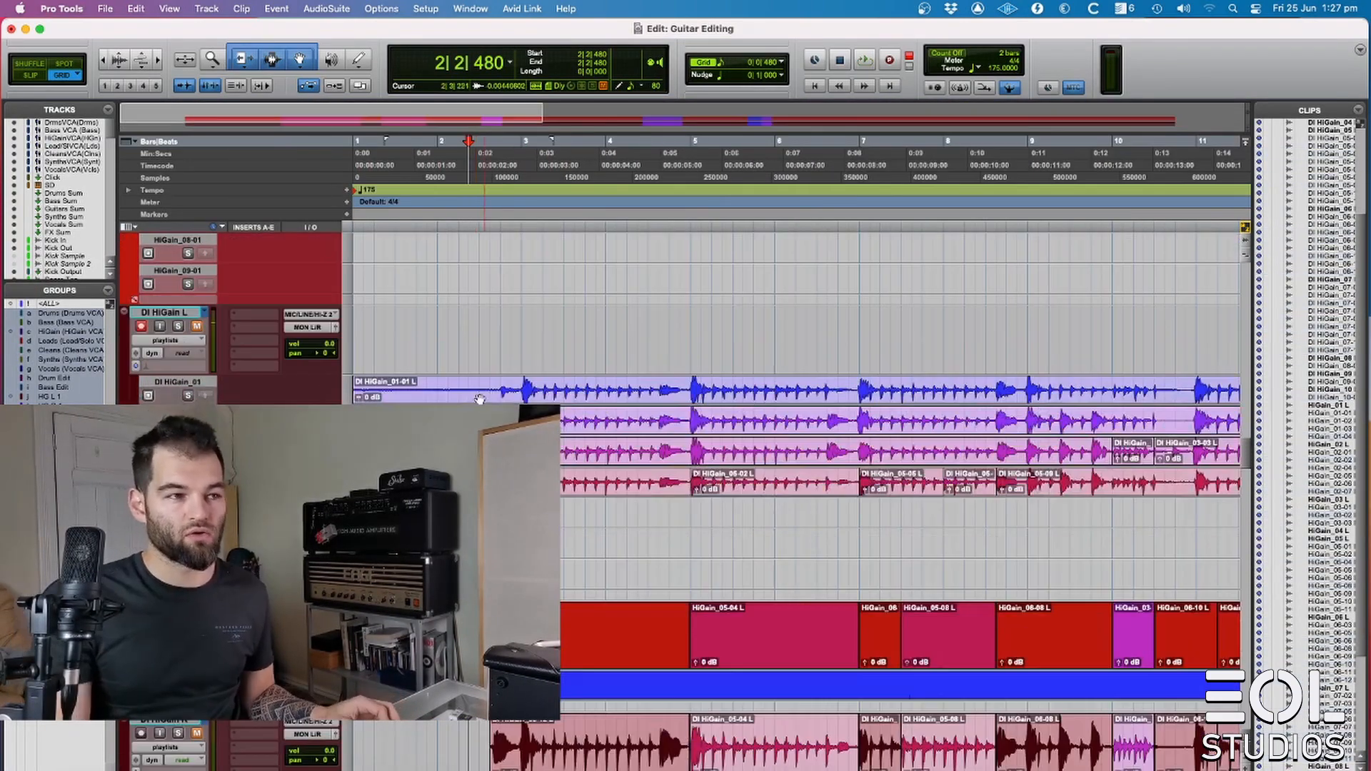
{"action": "scroll", "coordinate": [480, 399], "scroll_direction": "up", "scroll_amount": 2}
{"action": "scroll", "coordinate": [629, 572], "scroll_direction": "up", "scroll_amount": 5}
{"action": "key", "text": "r"}
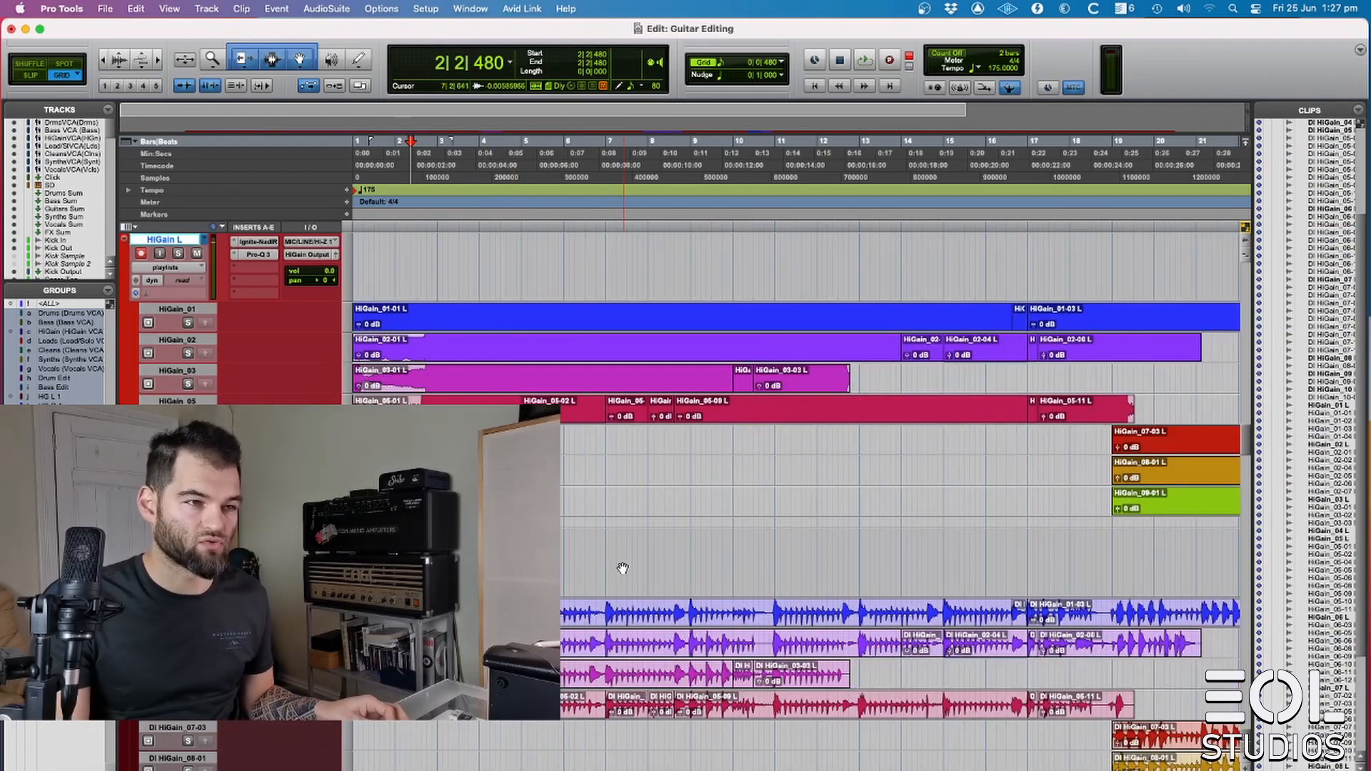
{"action": "scroll", "coordinate": [621, 571], "scroll_direction": "down", "scroll_amount": 9}
{"action": "scroll", "coordinate": [619, 601], "scroll_direction": "up", "scroll_amount": 7}
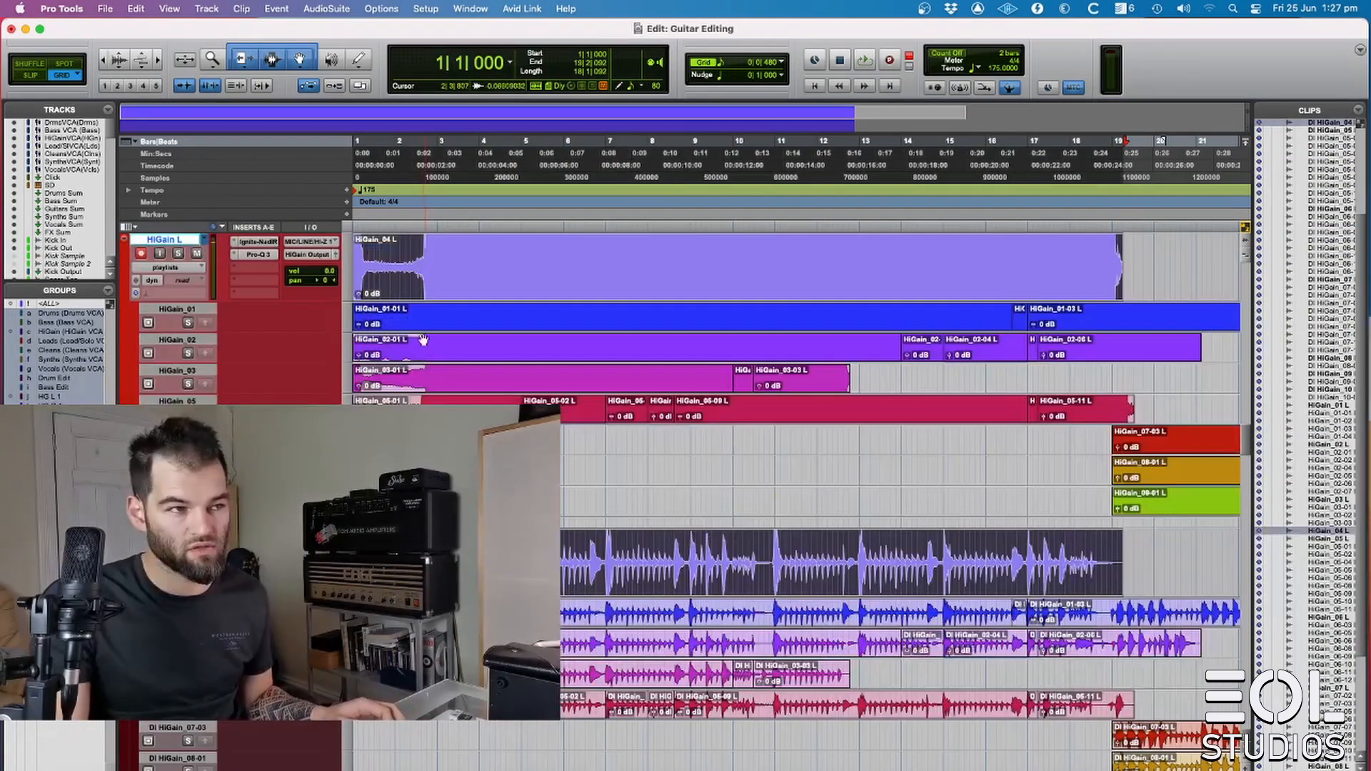
- Play the HiGain_04 take up to about bar 7 to find passages that need replacing
{"action": "left_click", "coordinate": [422, 247]}
{"action": "key", "text": "space"}
{"action": "key", "text": "t"}
{"action": "key", "text": "t"}
{"action": "key", "text": "t"}
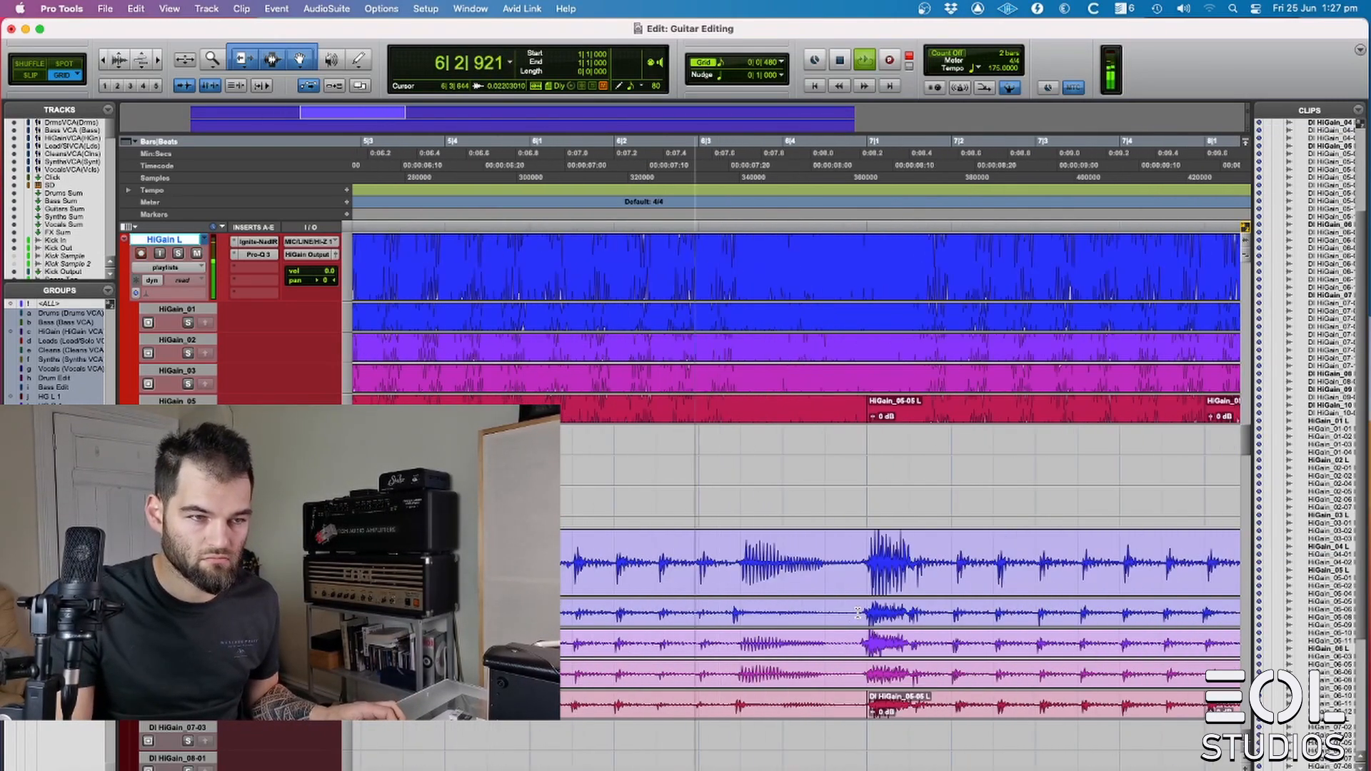
{"action": "left_click", "coordinate": [519, 263]}
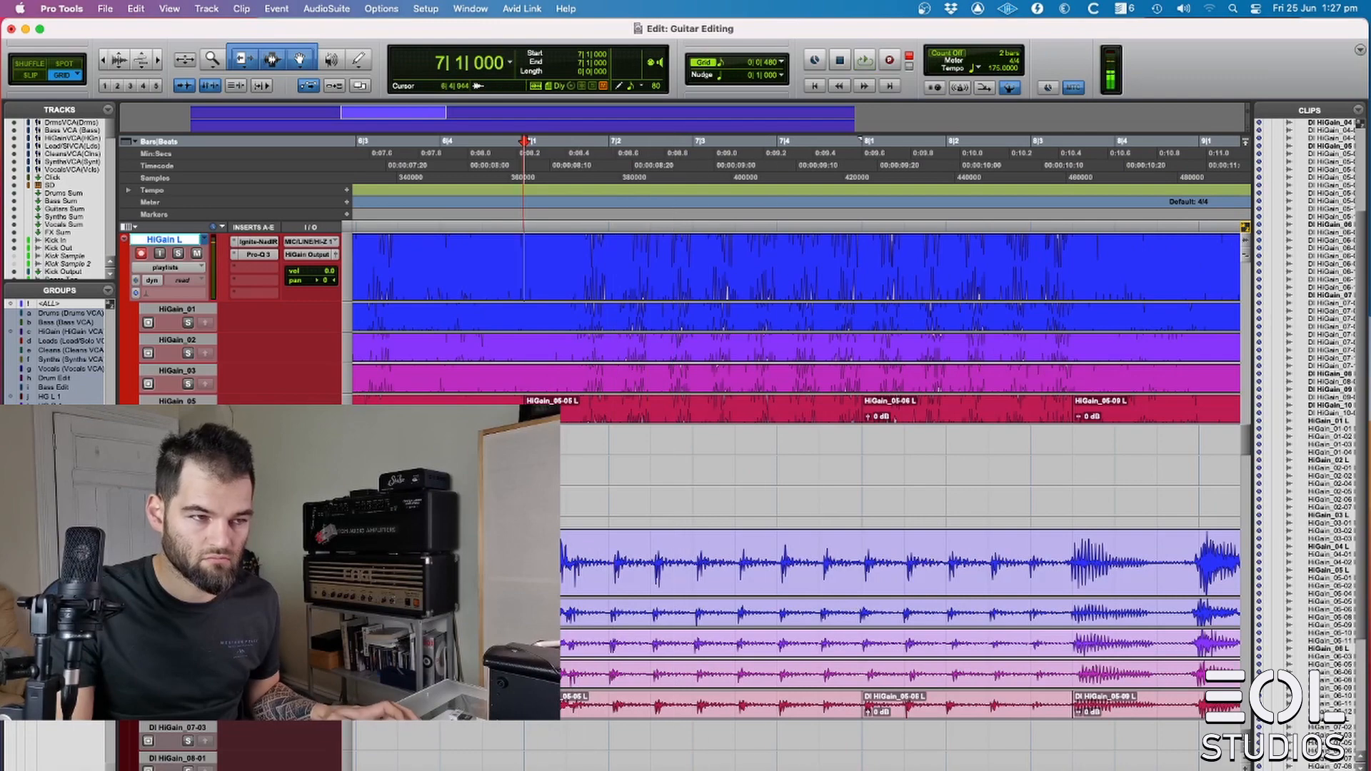
{"action": "key", "text": "space"}
- Copy the HiGain_03 take from 6|4|480 to 7|1|480 into the main comp and audition it from 6|4|000
{"action": "left_click_drag", "start_coordinate": [486, 372], "coordinate": [579, 371]}
{"action": "key", "text": "b"}
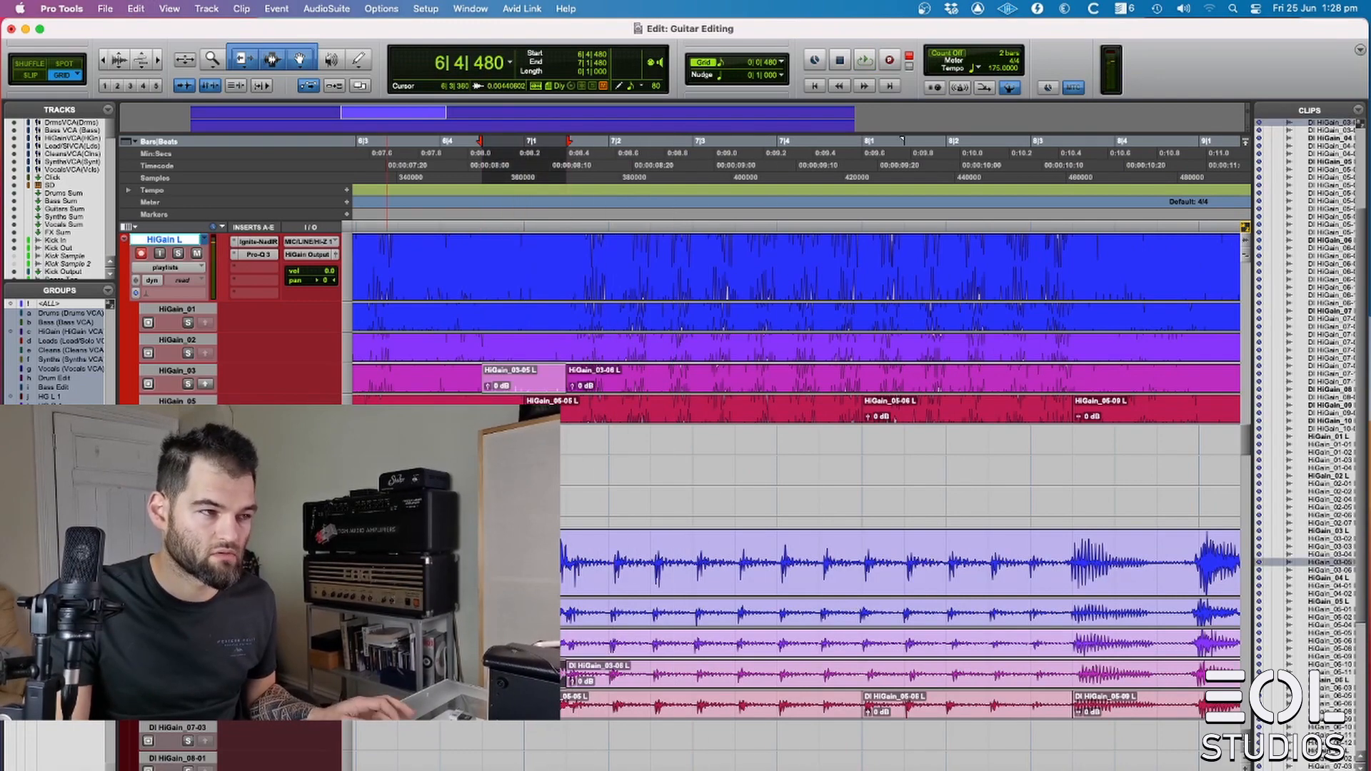
{"action": "left_click", "coordinate": [205, 384]}
{"action": "left_click", "coordinate": [443, 262]}
{"action": "key", "text": "space"}
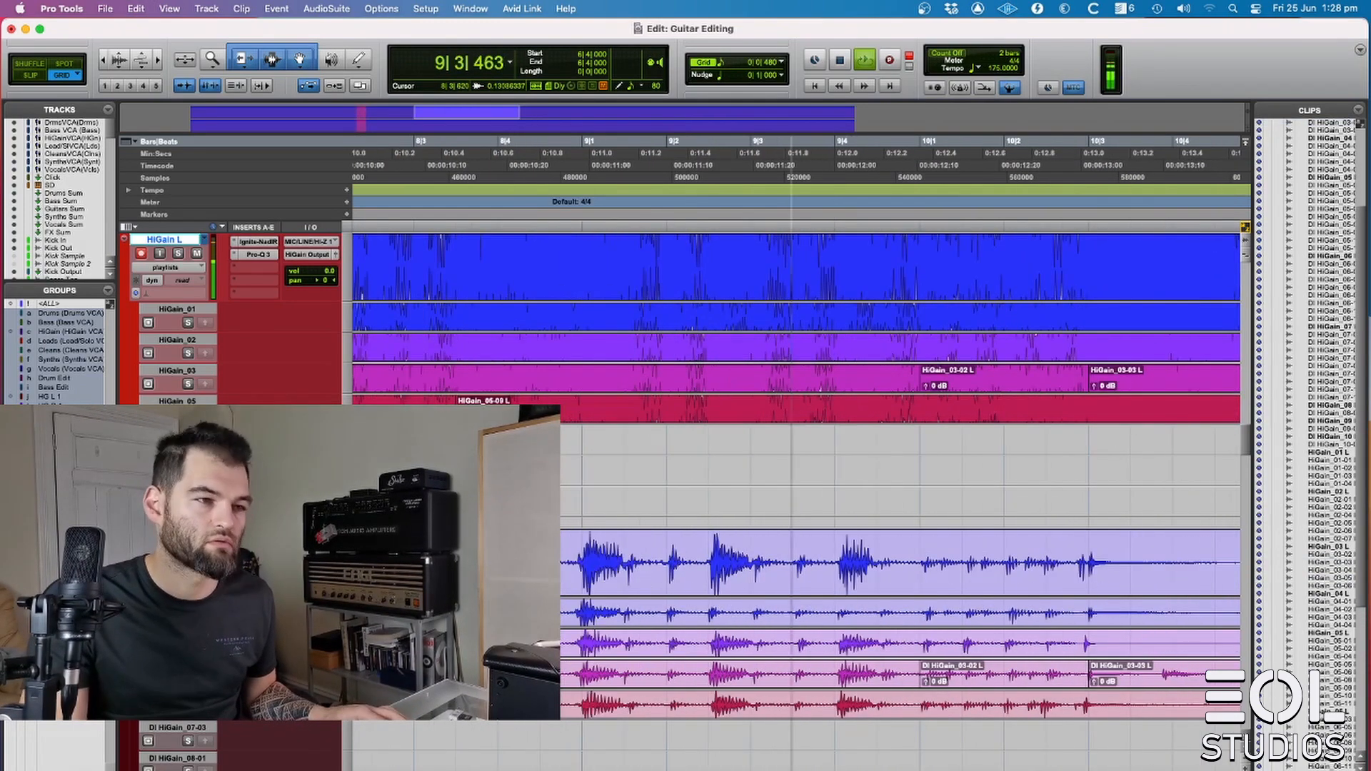
- Copy the HiGain_02 take from 8|3|480 to 9|2|480 into the main comp on the amp and DI tracks
{"action": "left_click_drag", "start_coordinate": [456, 342], "coordinate": [709, 342]}
{"action": "key", "text": "b"}
{"action": "left_click", "coordinate": [205, 354]}
{"action": "left_click", "coordinate": [372, 261]}
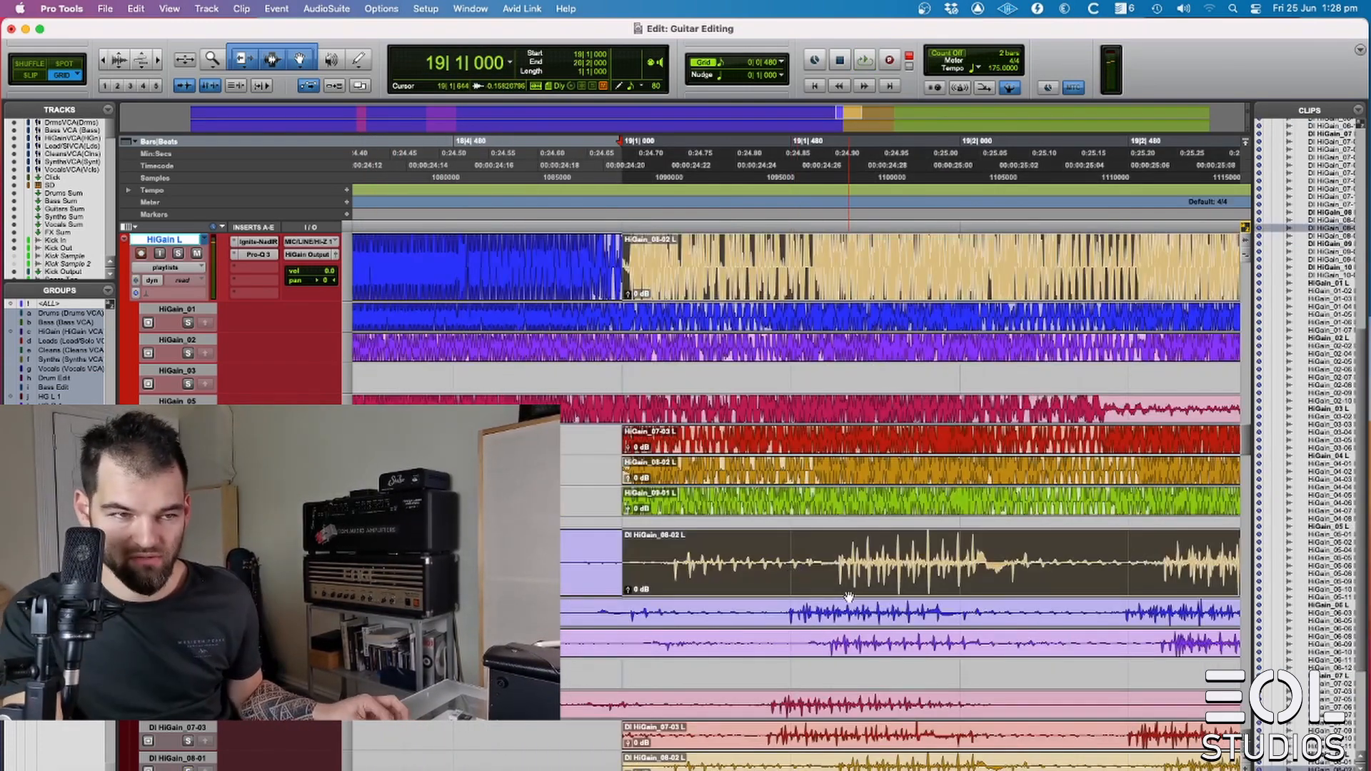
- Measure the gap between 19|1|000 and the first DI transient of the HiGain_08-02 clip, and examine the timing of its following notes
{"action": "key", "text": "F2"}
{"action": "left_click_drag", "start_coordinate": [669, 555], "coordinate": [624, 553]}
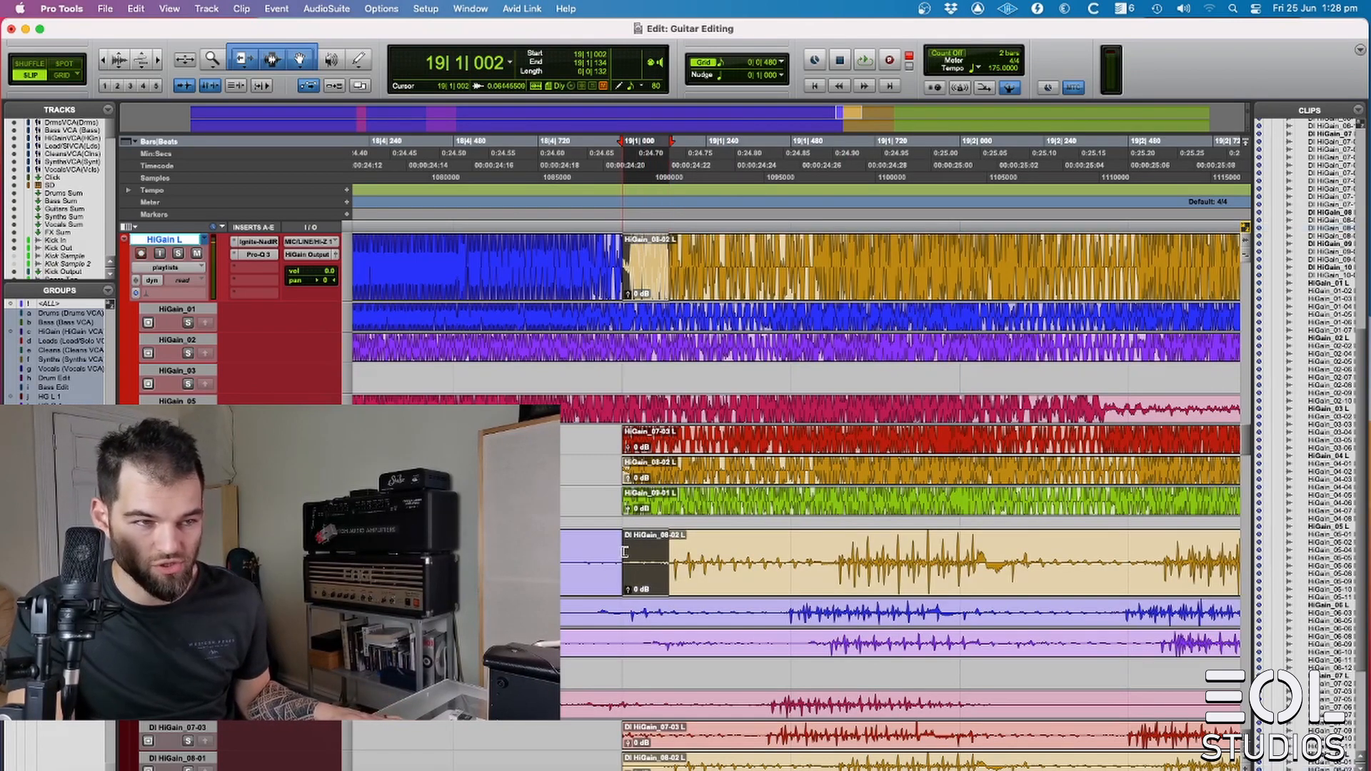
{"action": "key", "text": "F4"}
{"action": "left_click", "coordinate": [913, 592]}
{"action": "key", "text": "r"}
{"action": "key", "text": "r"}
{"action": "scroll", "coordinate": [863, 627], "scroll_direction": "right", "scroll_amount": 2}
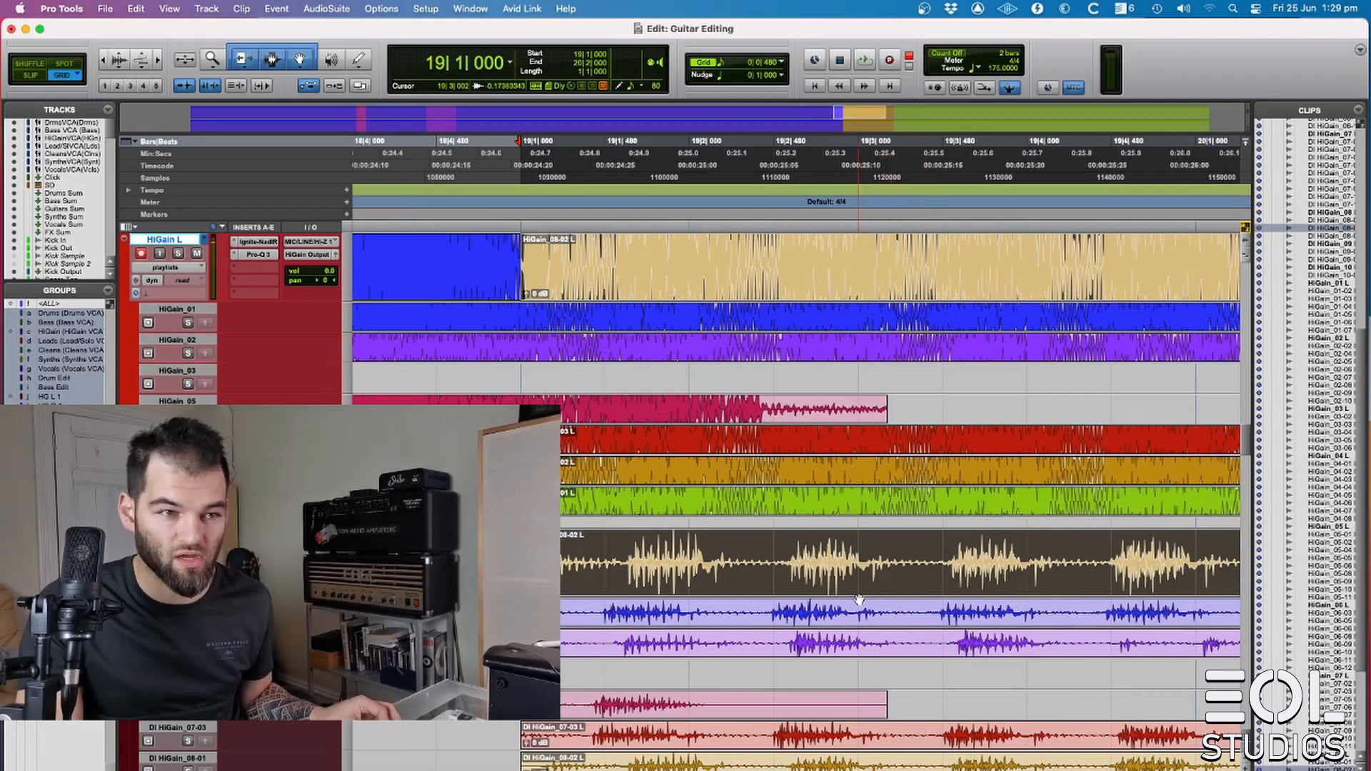
{"action": "scroll", "coordinate": [854, 577], "scroll_direction": "right", "scroll_amount": 5}
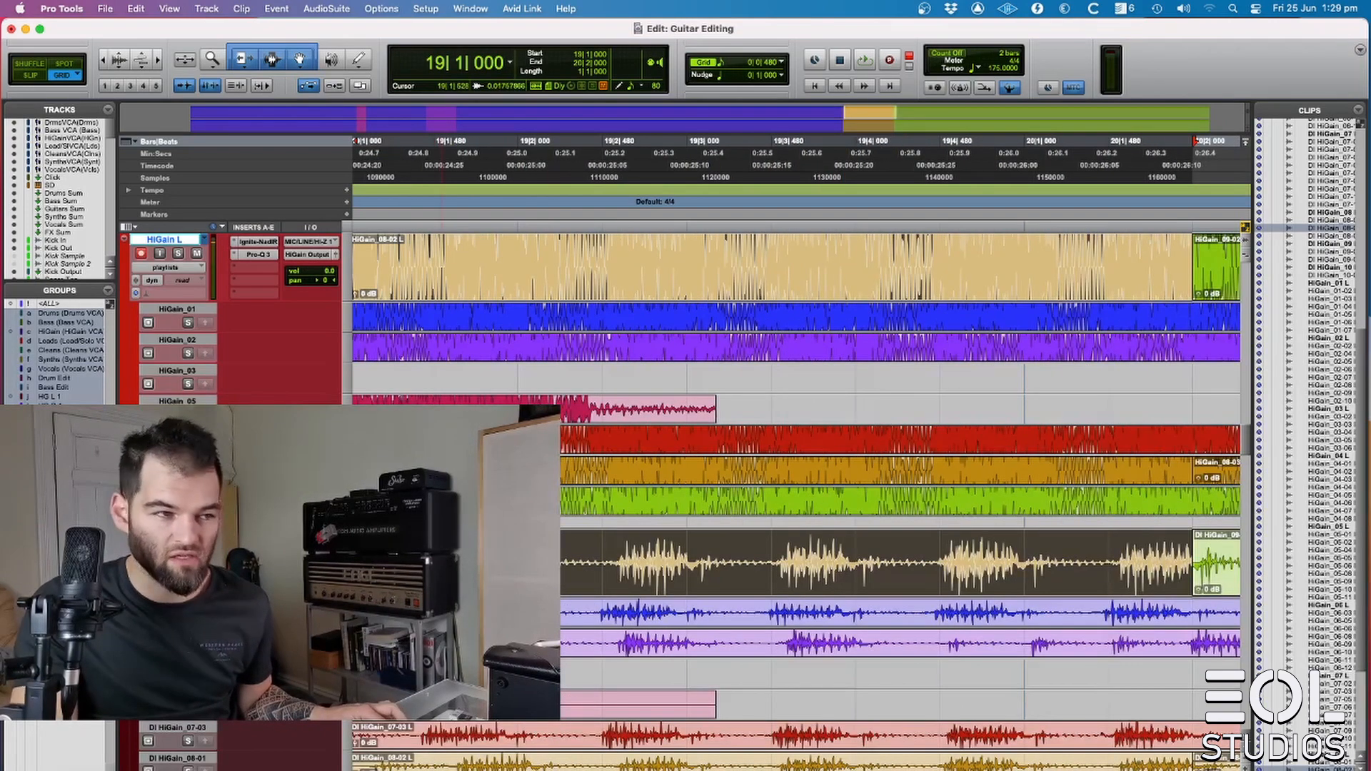
{"action": "scroll", "coordinate": [395, 572], "scroll_direction": "left", "scroll_amount": 2}
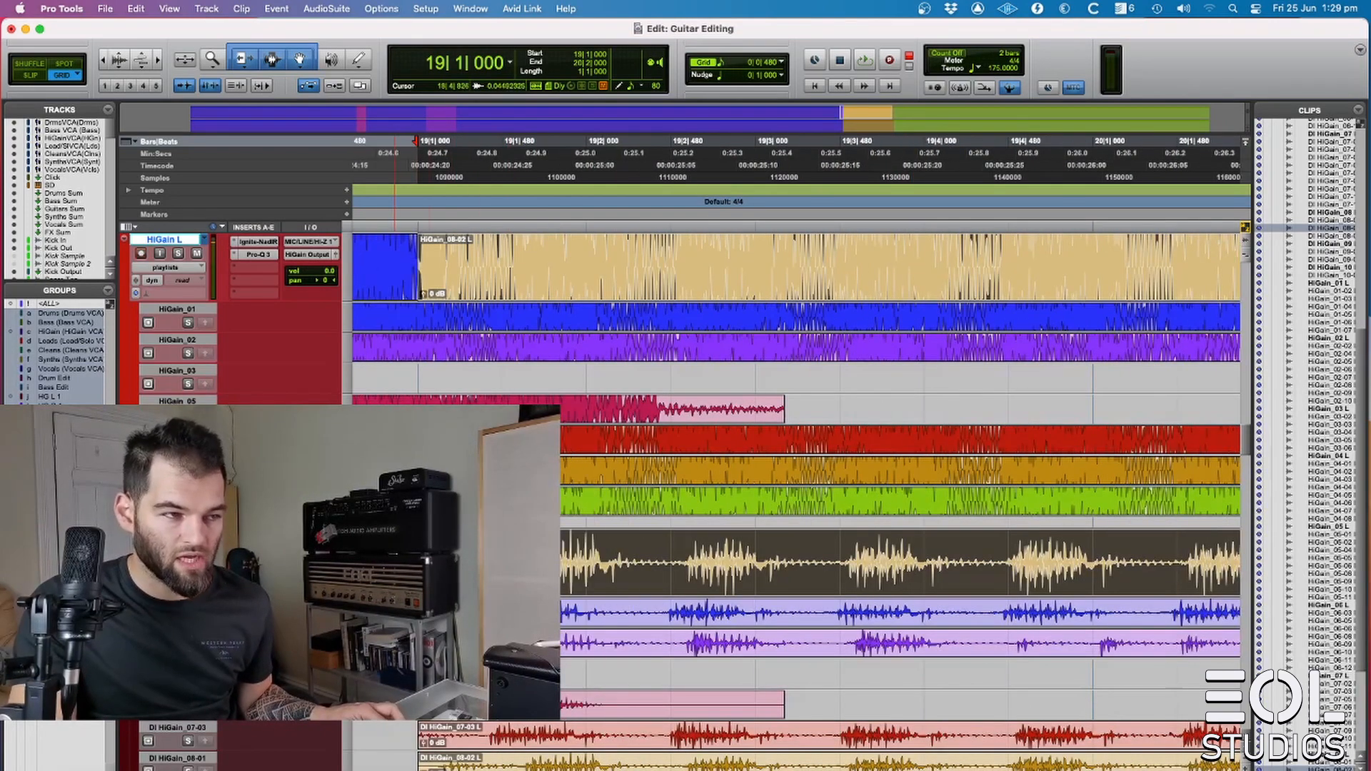
- Split the HiGain_08-02 clip on the main HiGain L and DI HiGain L playlists at 19|3|480
{"action": "left_click", "coordinate": [690, 550]}
{"action": "left_click", "coordinate": [830, 552]}
{"action": "scroll", "coordinate": [834, 555], "scroll_direction": "right", "scroll_amount": 5}
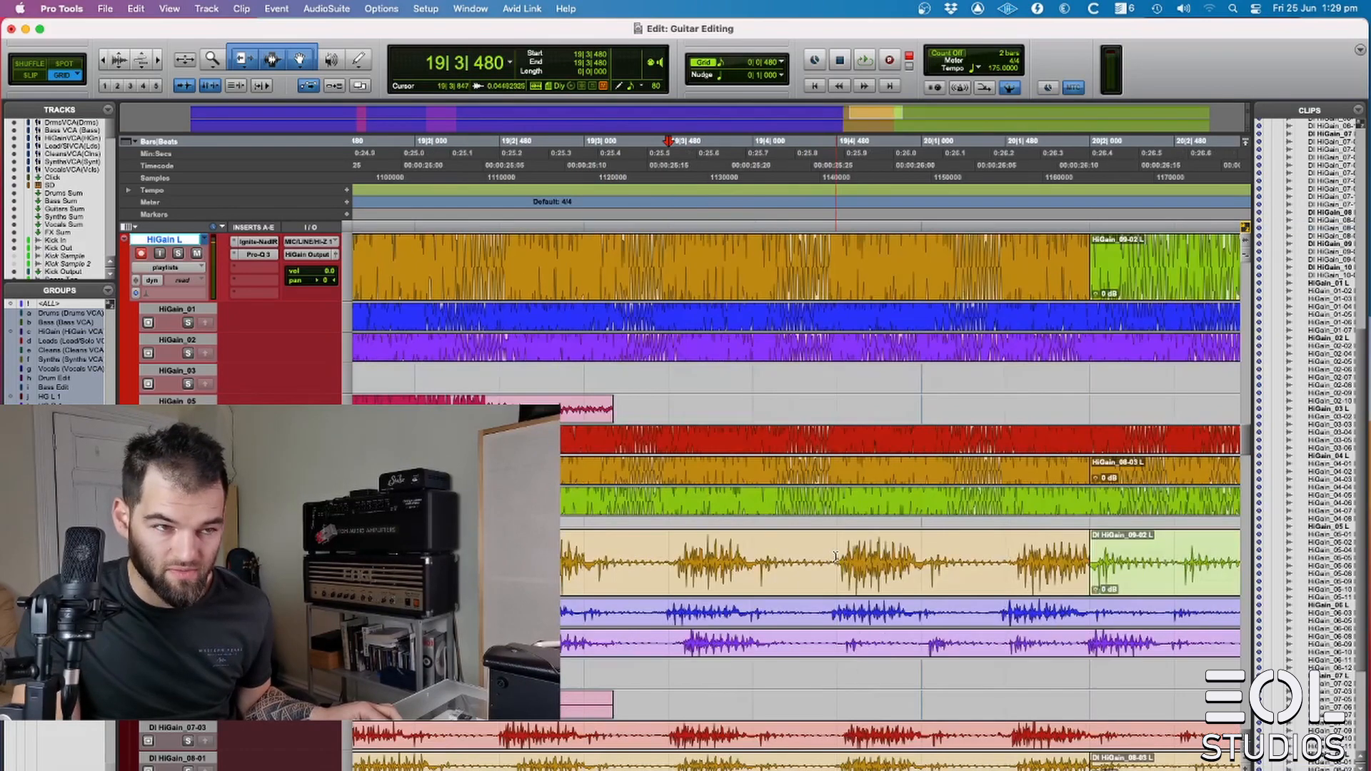
{"action": "key", "text": "super+e"}
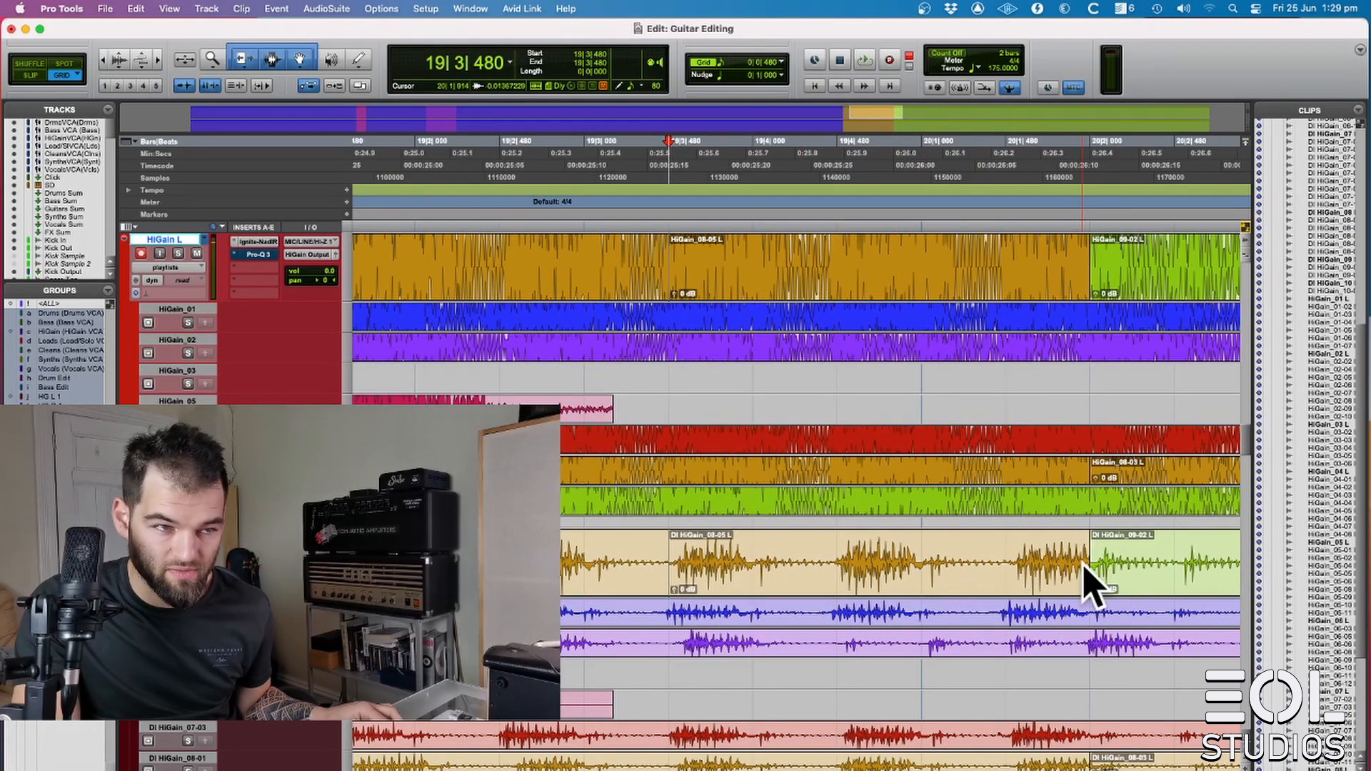
{"action": "scroll", "coordinate": [507, 564], "scroll_direction": "left", "scroll_amount": 7}
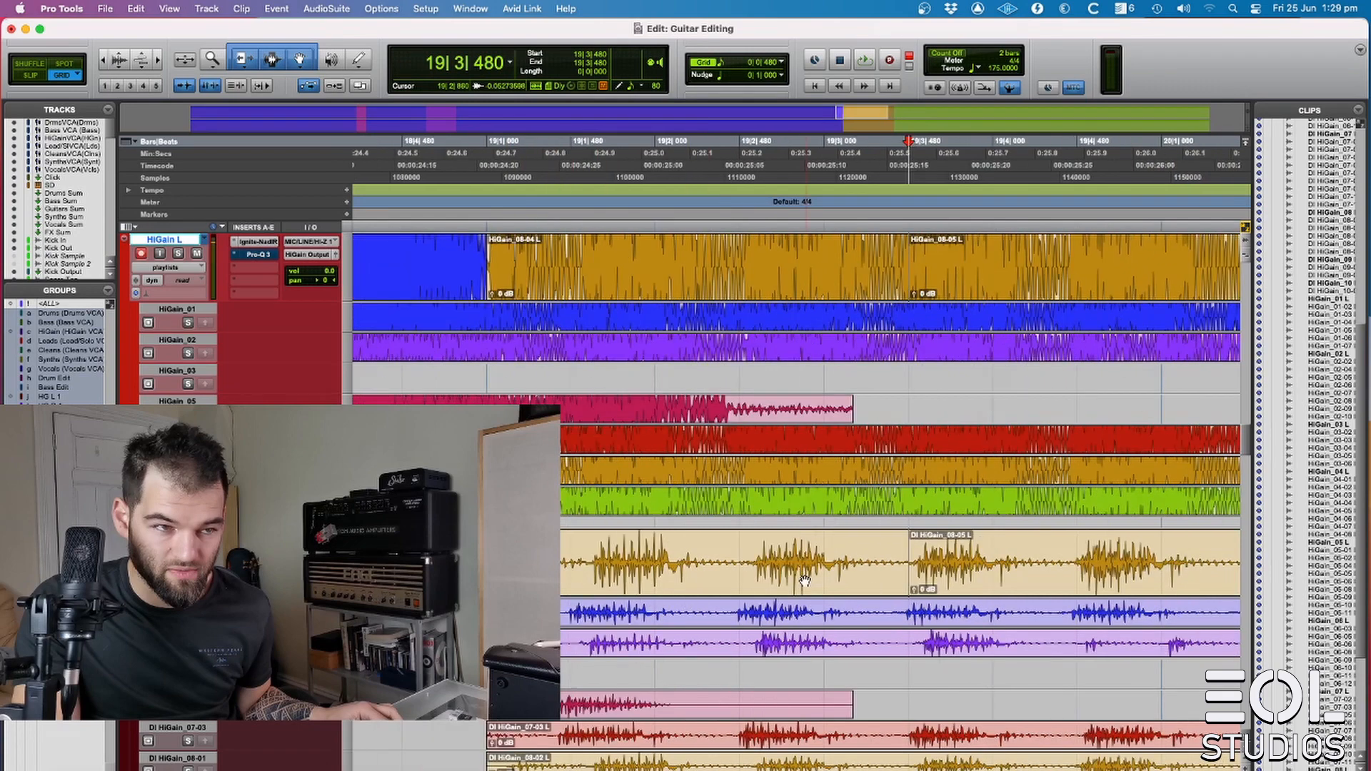
- Move the HiGain_08-04 clip and its DI earlier to 18|4|854 and trim their start to 19|1|000
{"action": "left_click", "coordinate": [714, 592]}
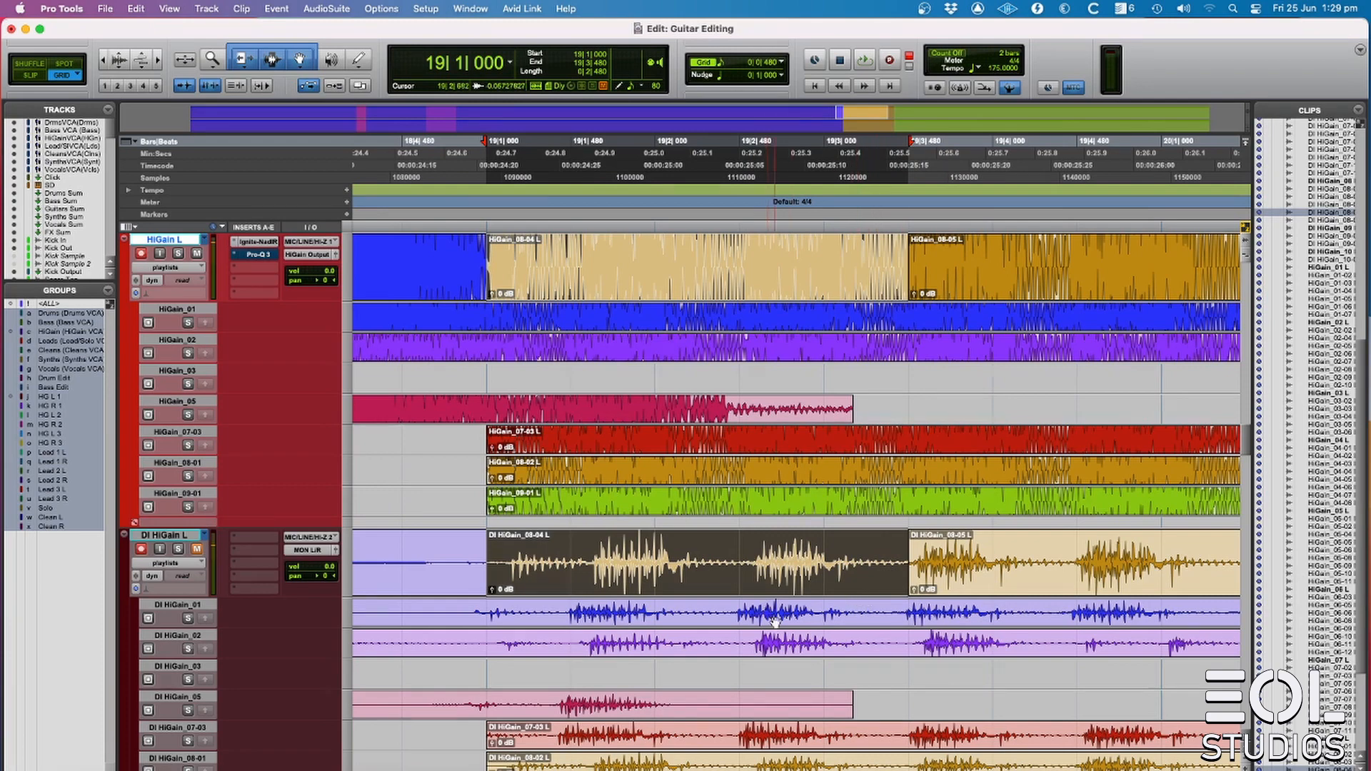
{"action": "key", "text": "t"}
{"action": "scroll", "coordinate": [832, 655], "scroll_direction": "right", "scroll_amount": 5}
{"action": "left_click_drag", "start_coordinate": [622, 587], "coordinate": [510, 584]}
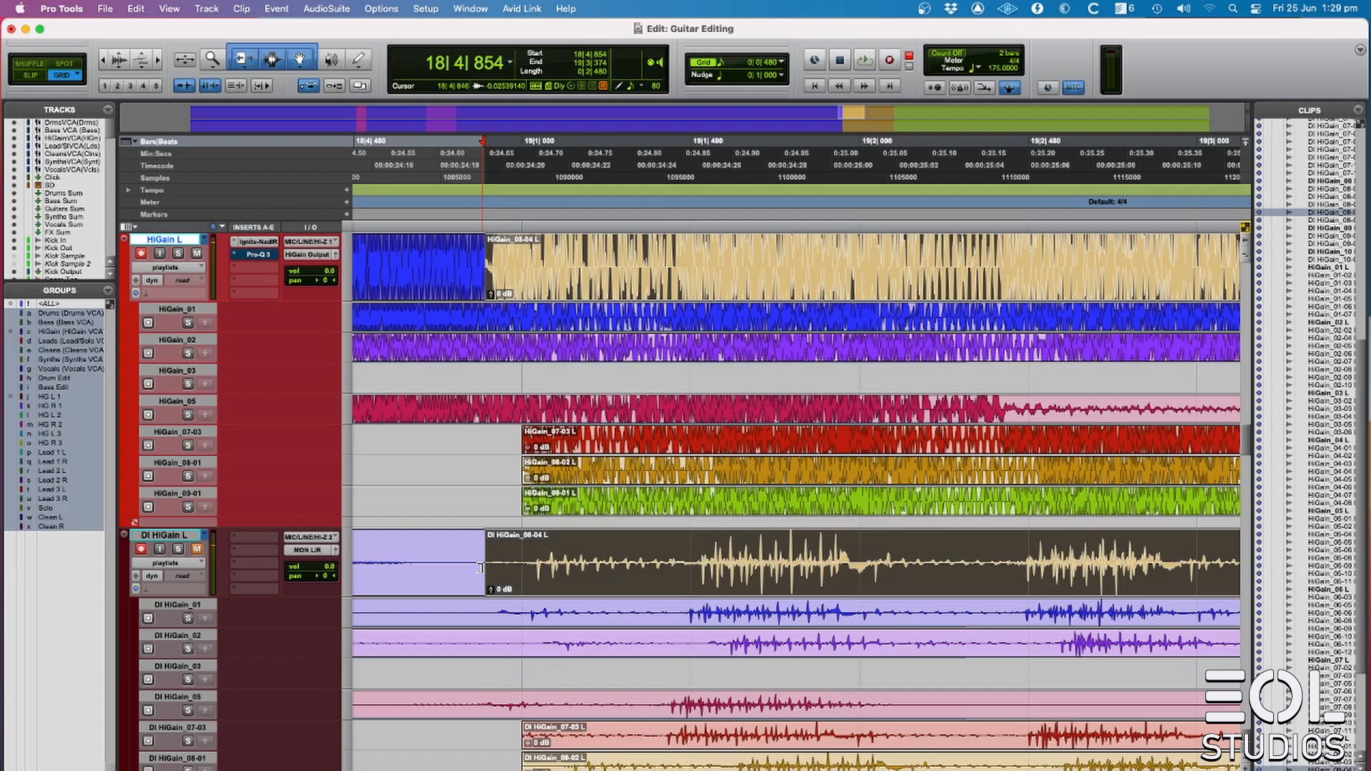
{"action": "left_click", "coordinate": [480, 569]}
{"action": "key", "text": "Tab"}
{"action": "key", "text": "f"}
{"action": "key", "text": "r"}
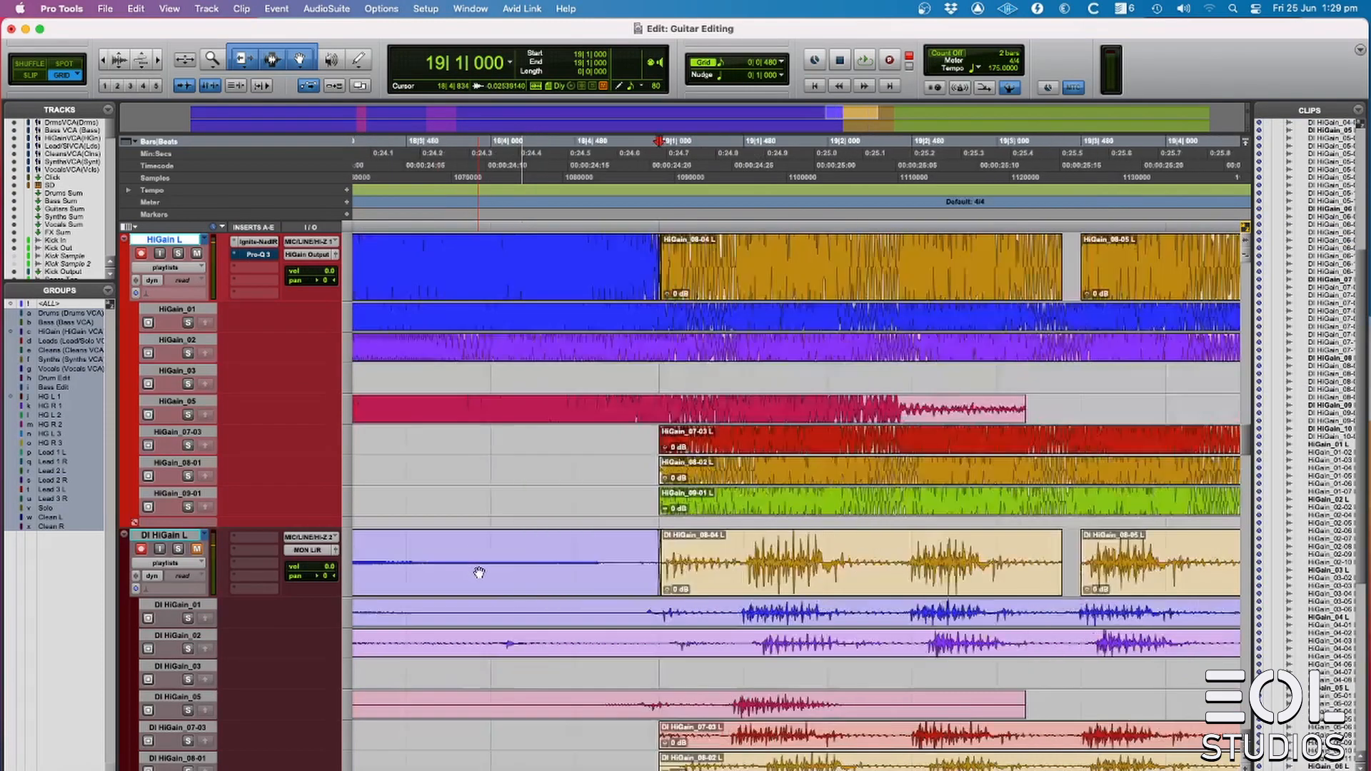
{"action": "key", "text": "r"}
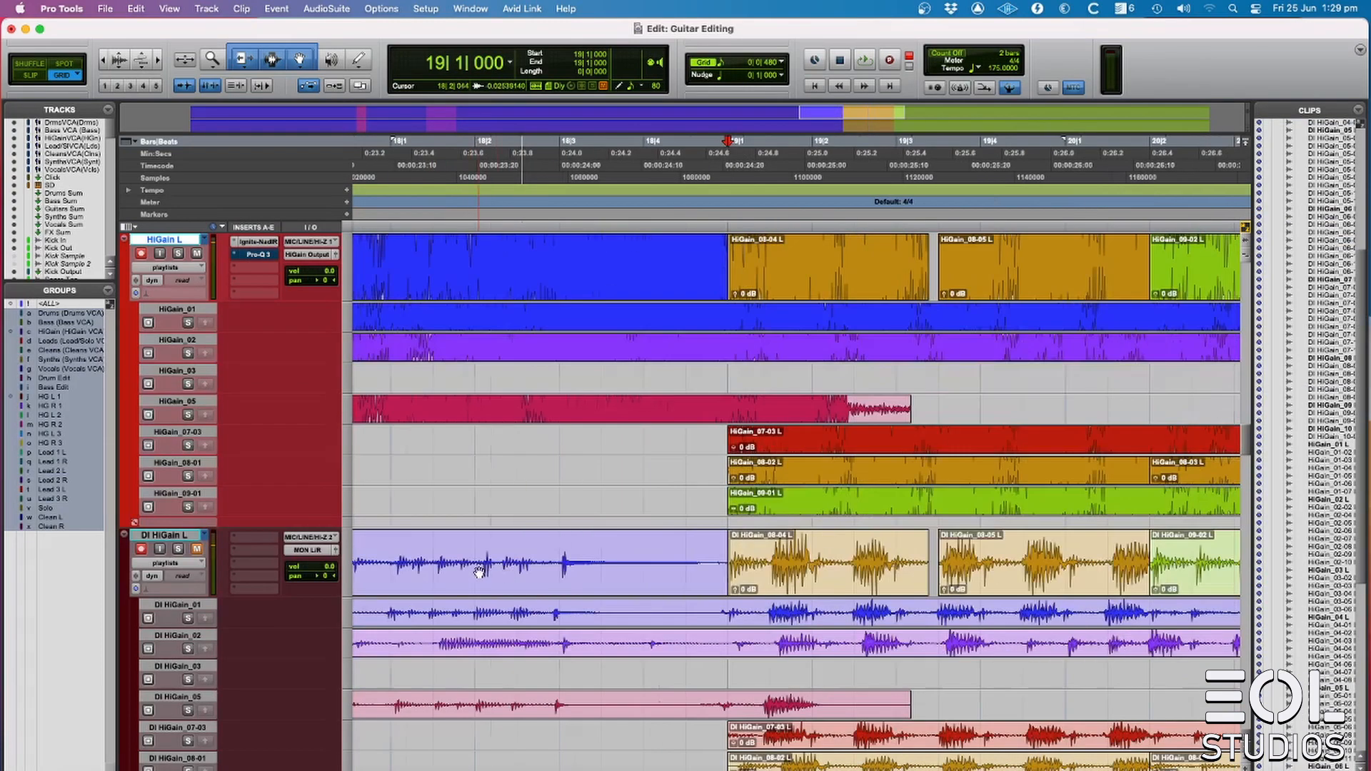
- Close the gap by extending the HiGain_08-05 clip back to HiGain_08-04 with a crossfade, and audition it from 18|3|480
{"action": "left_click_drag", "start_coordinate": [942, 573], "coordinate": [929, 574]}
{"action": "left_click", "coordinate": [598, 568]}
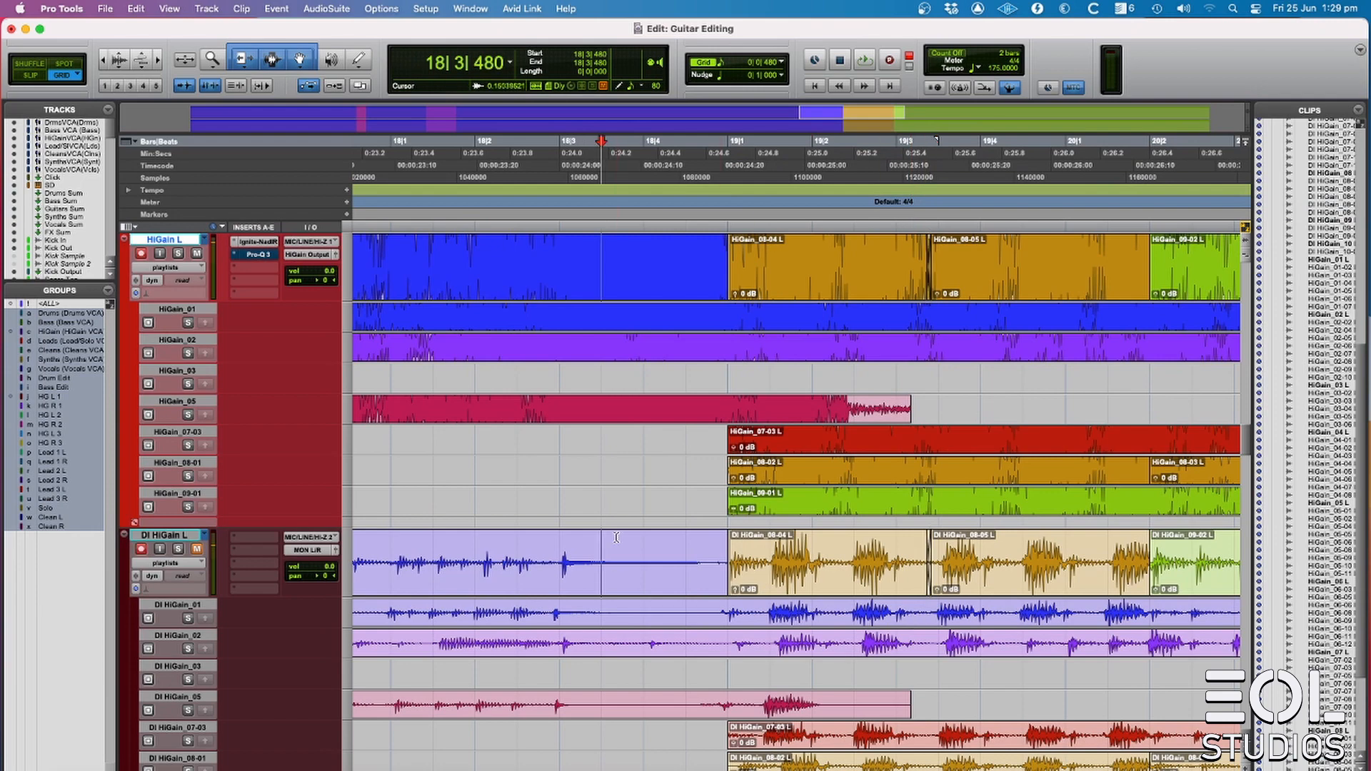
{"action": "key", "text": "space"}
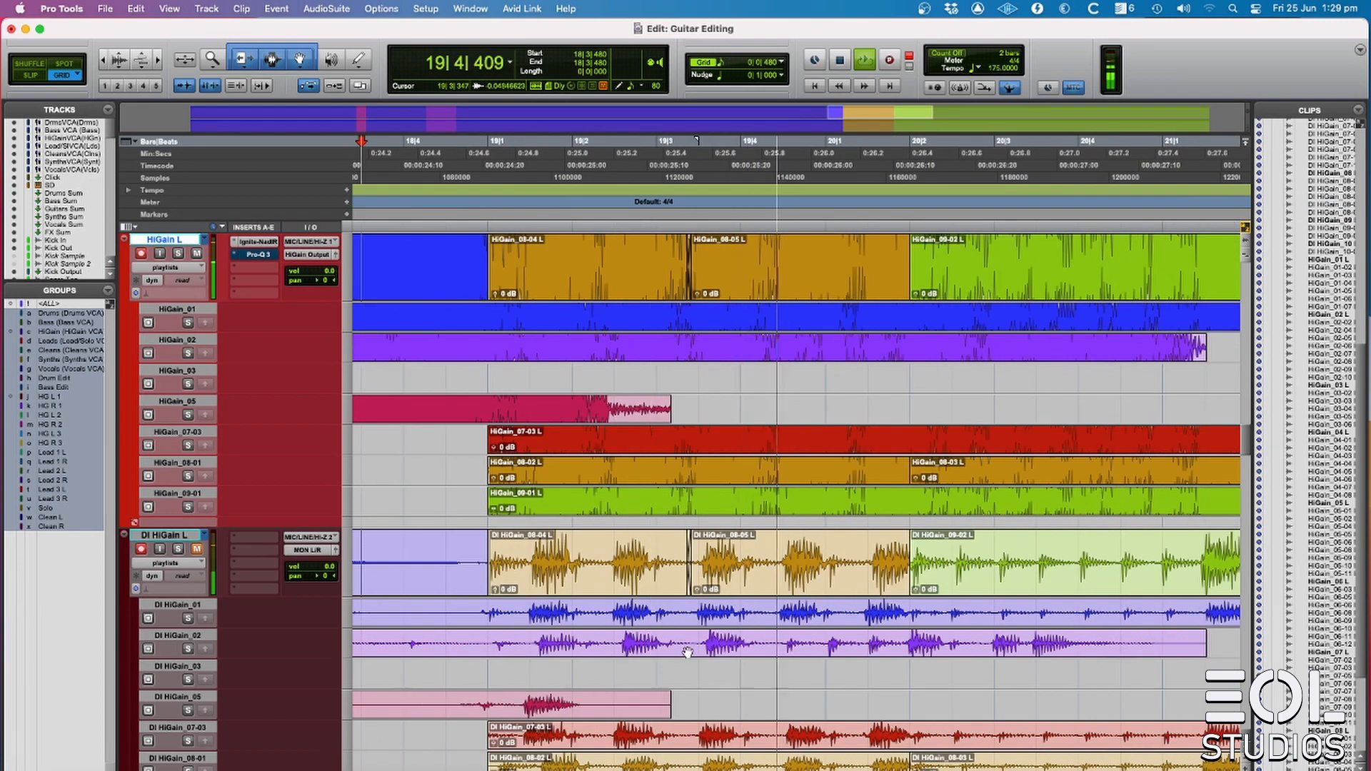
- Reposition the crossfade between the HiGain_08-04 and HiGain_08-05 clips to about 19|3|430 and audition the transition
{"action": "mouse_move", "coordinate": [689, 591]}
{"action": "left_mouse_down"}
{"action": "mouse_move", "coordinate": [767, 589]}
{"action": "mouse_move", "coordinate": [696, 589]}
{"action": "left_mouse_up"}
{"action": "key", "text": "space"}
{"action": "left_click", "coordinate": [588, 554]}
{"action": "key", "text": "space"}
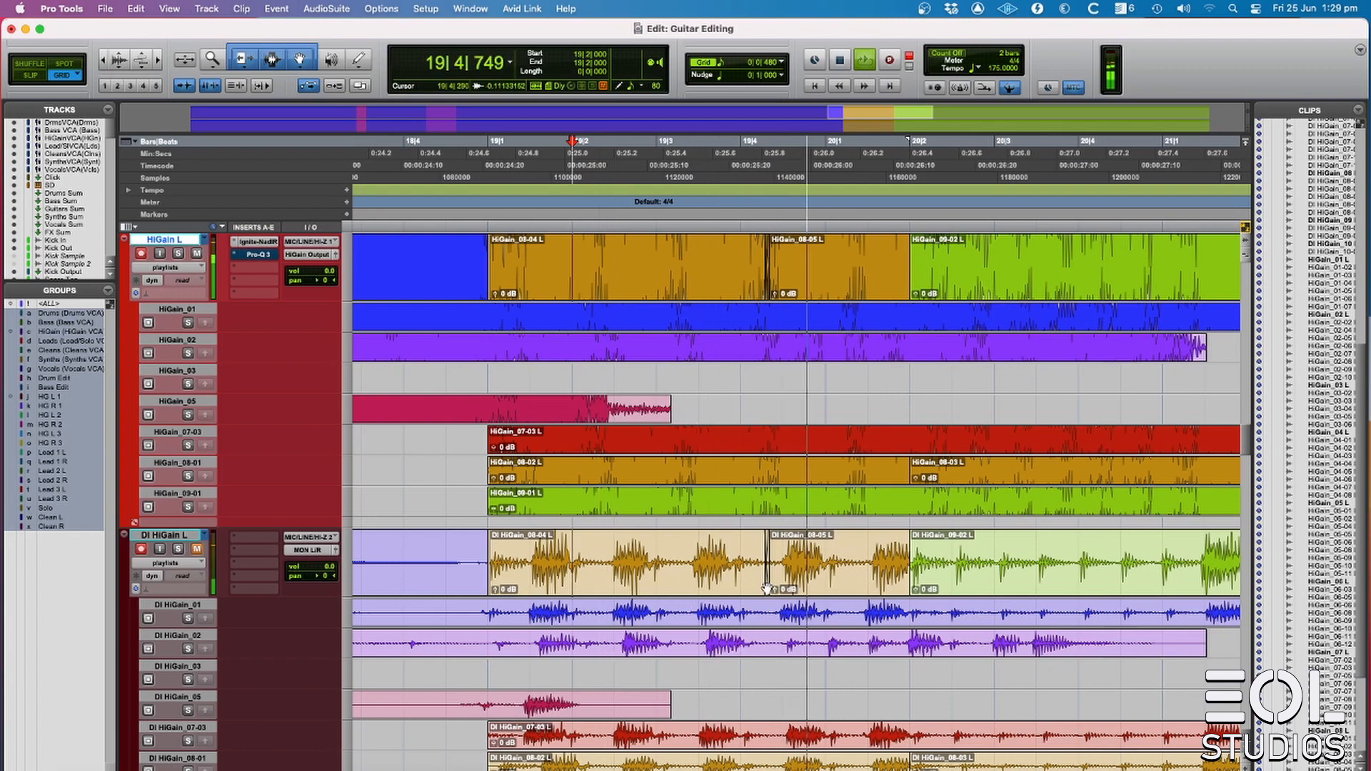
{"action": "key", "text": "space"}
{"action": "left_click", "coordinate": [594, 546]}
{"action": "key", "text": "space"}
{"action": "key", "text": "t"}
{"action": "key", "text": "t"}
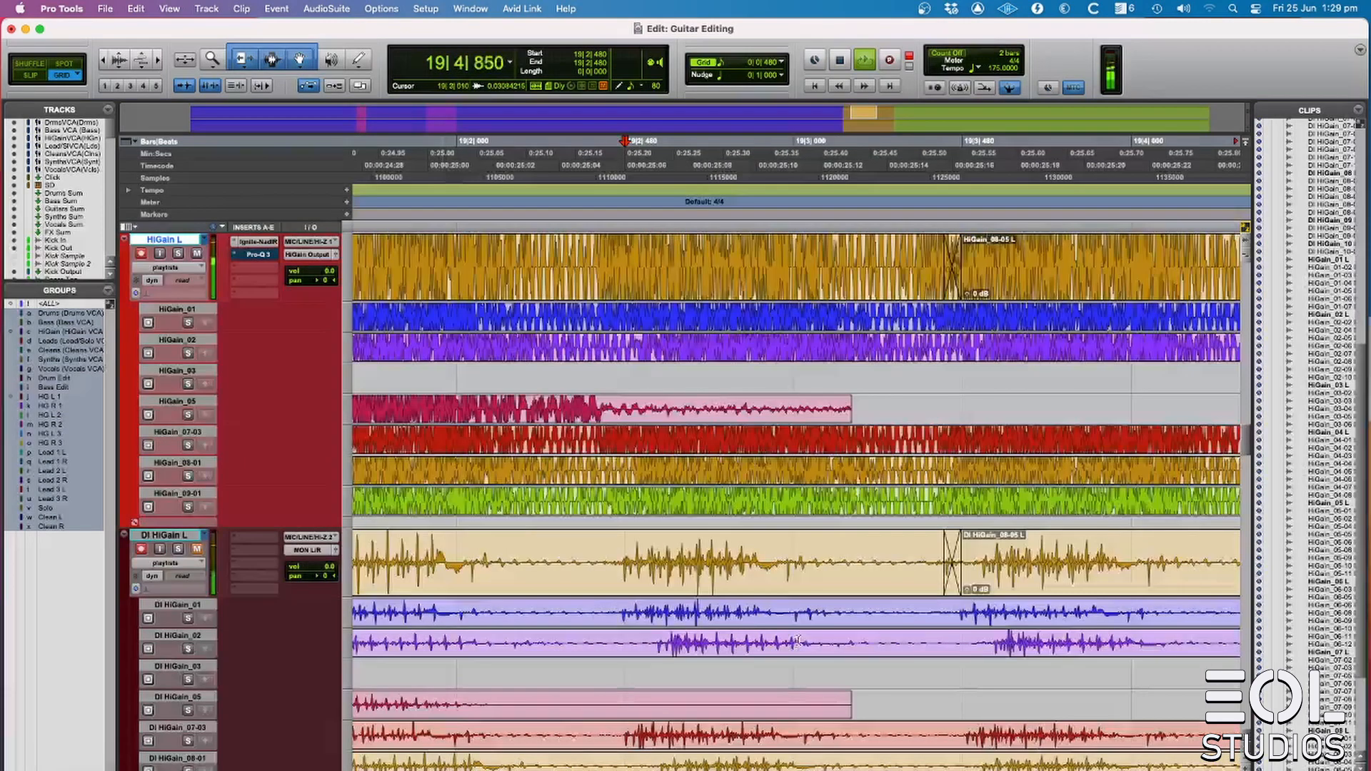
- Try moving the crossfade between HiGain_08-04 and HiGain_08-05 to start at 19|3|480, and undo it
{"action": "left_click", "coordinate": [942, 588]}
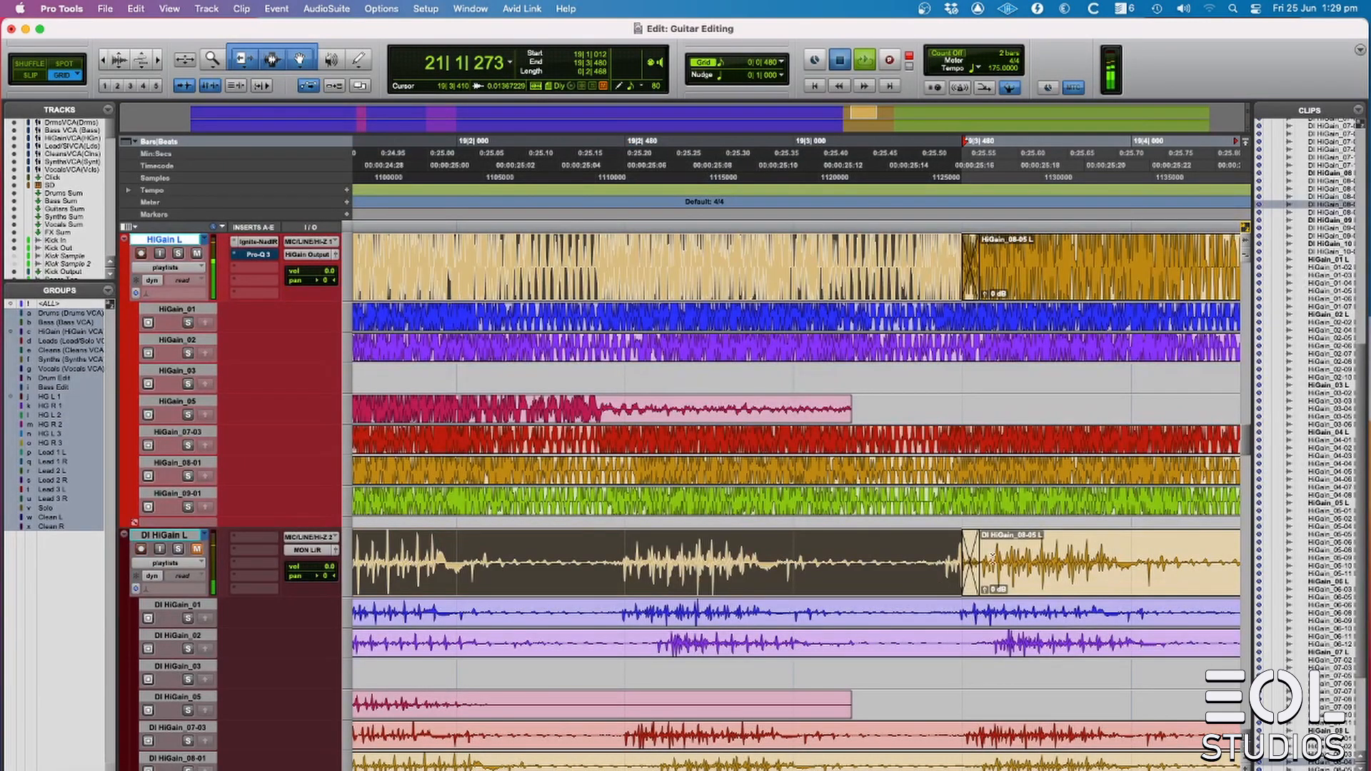
{"action": "key", "text": "space"}
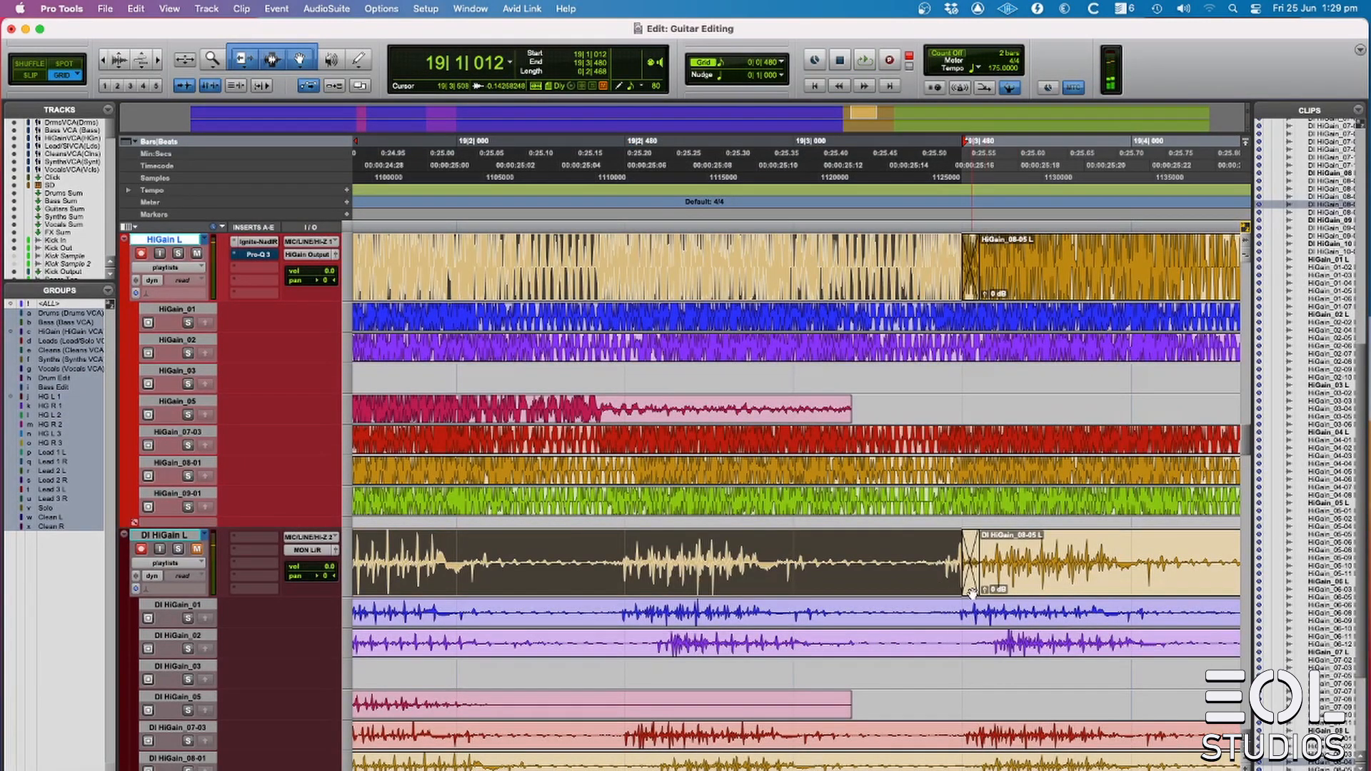
{"action": "key", "text": "super+z"}
- Set the crossfade from 19|3|429 to 19|3|477 to Equal Power on the amp and DI tracks
{"action": "left_click", "coordinate": [955, 580]}
{"action": "key", "text": "super+f"}
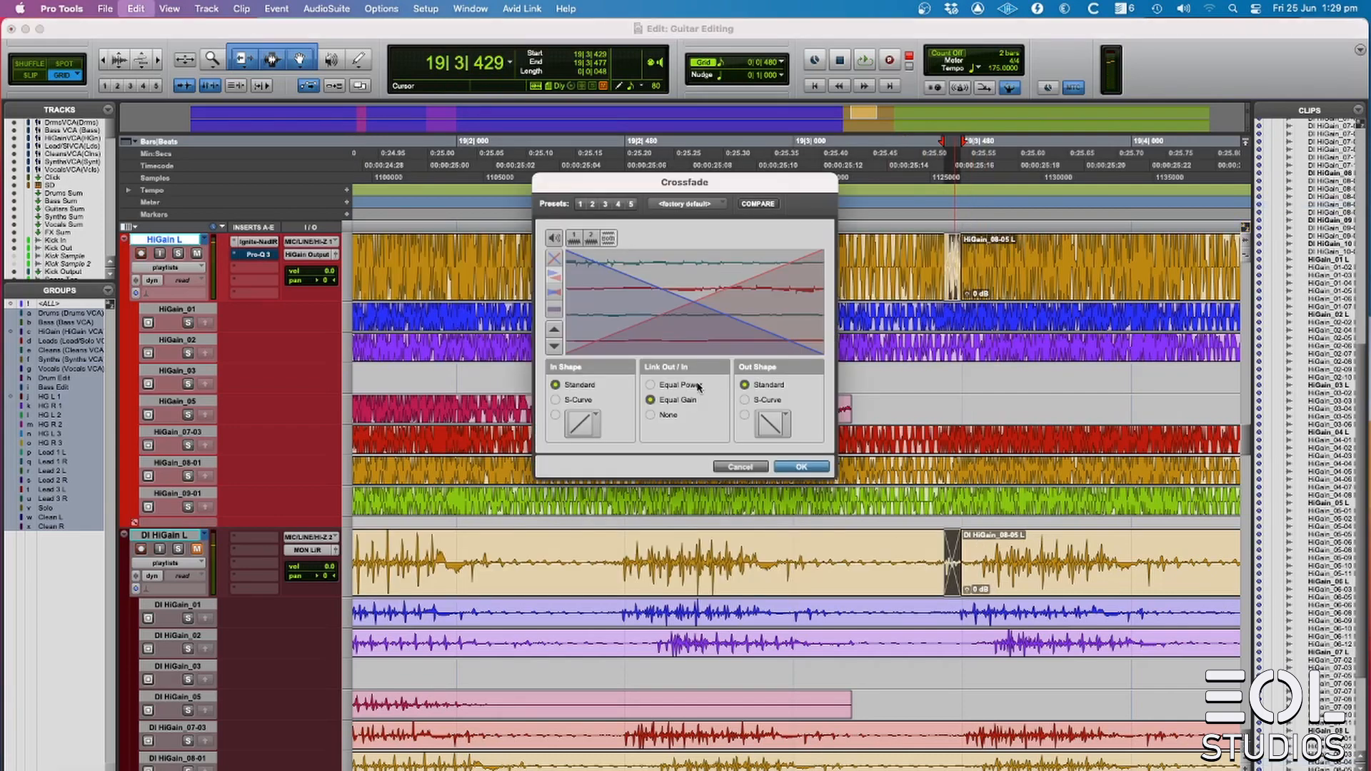
{"action": "left_click", "coordinate": [652, 384]}
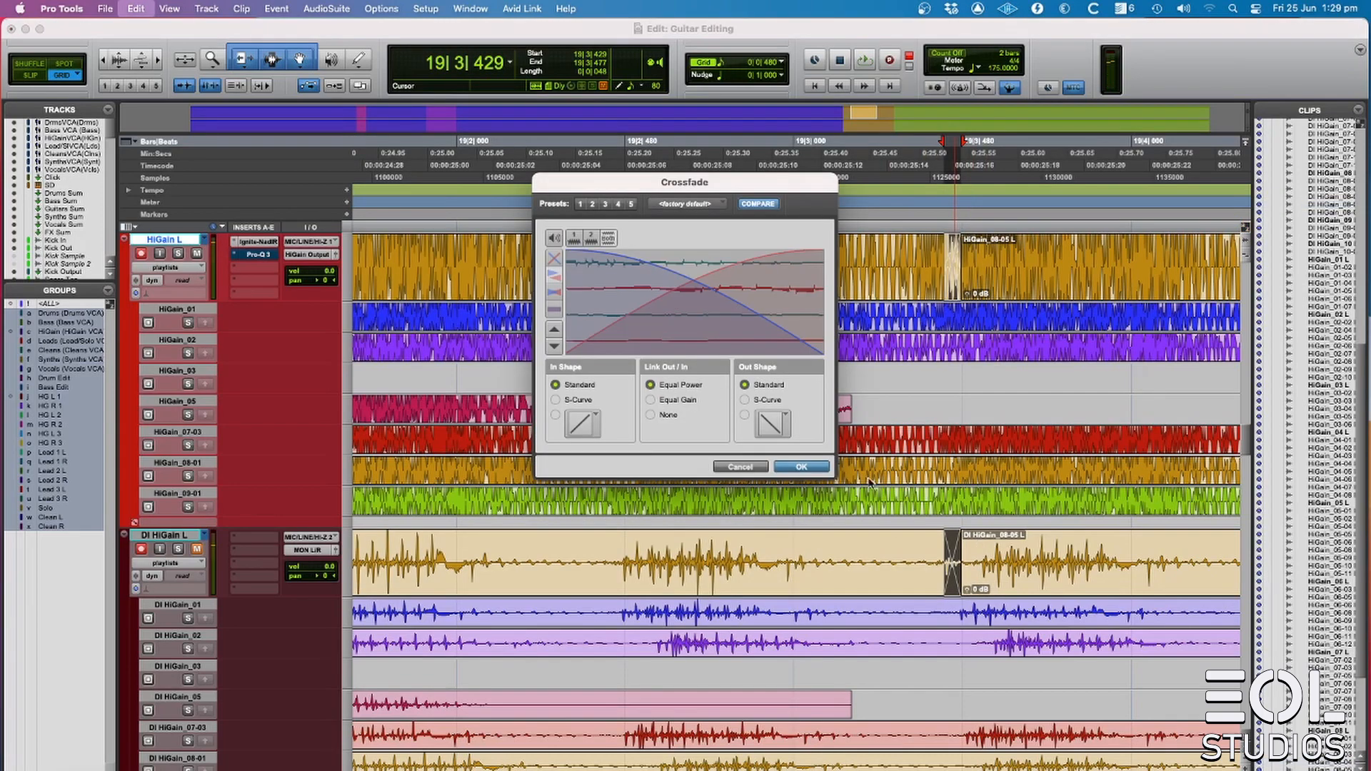
{"action": "left_click", "coordinate": [801, 467]}
- Split the HiGain_08-05 clip and its DI at 19|4|480
{"action": "key", "text": "super+bracketleft"}
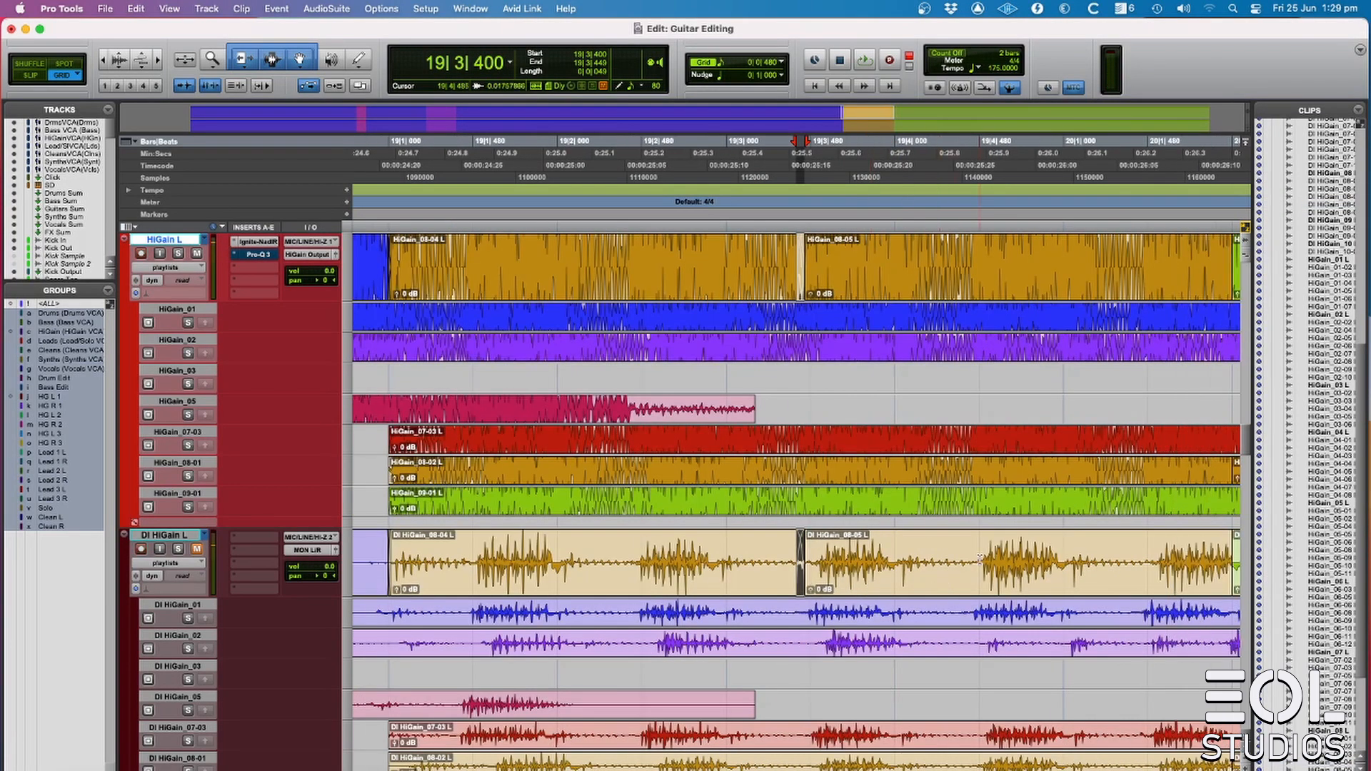
{"action": "left_click", "coordinate": [980, 557]}
{"action": "key", "text": "super+bracketright"}
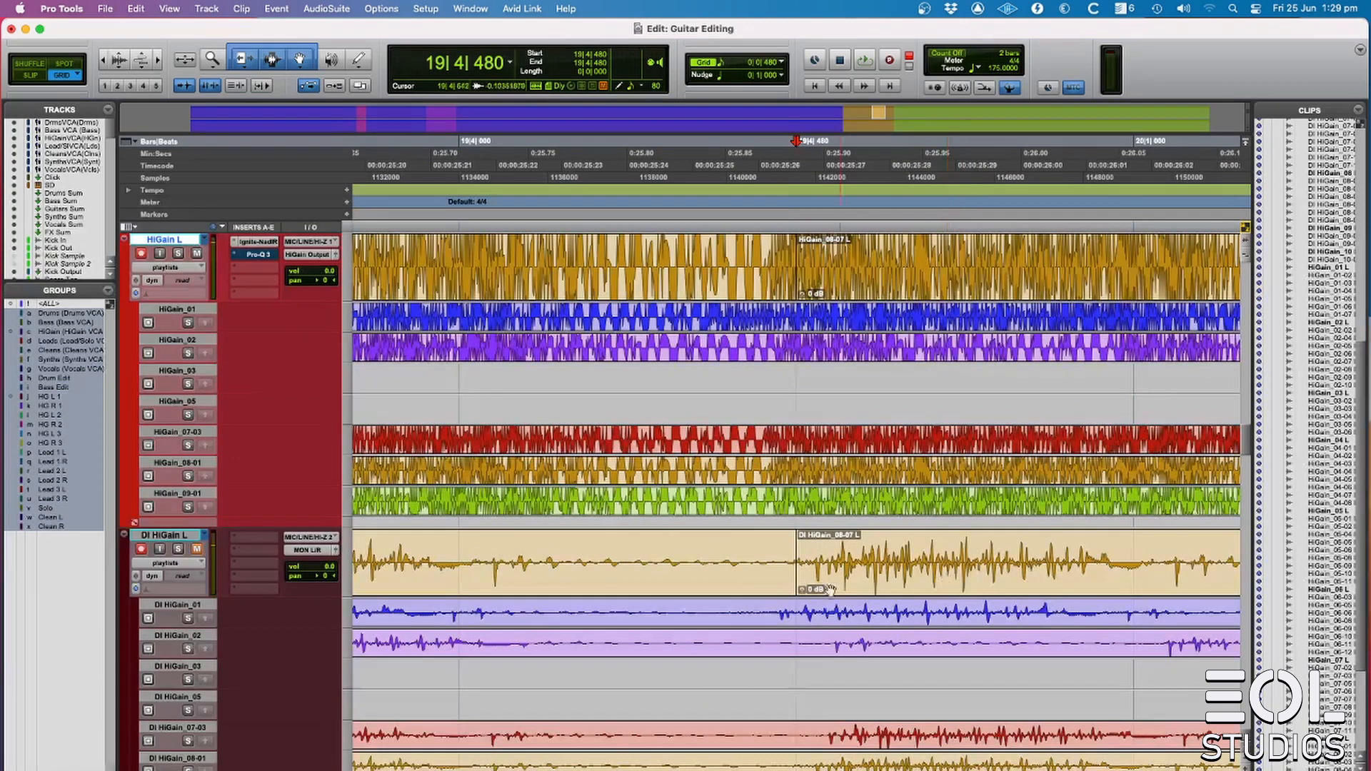
- Move the HiGain_08-06 clip and its DI, just before 19|4|480, slightly earlier
{"action": "key", "text": "super+bracketleft"}
{"action": "left_click", "coordinate": [652, 571]}
{"action": "key", "text": "super+bracketright"}
{"action": "left_click_drag", "start_coordinate": [991, 594], "coordinate": [984, 593]}
{"action": "key", "text": "r"}
{"action": "key", "text": "r"}
- Audition the shifted section and extend the HiGain_08-07 clip back to 19|4|440 to close the gap
{"action": "left_click", "coordinate": [634, 544]}
{"action": "key", "text": "space"}
{"action": "key", "text": "space"}
{"action": "left_click_drag", "start_coordinate": [1172, 580], "coordinate": [1156, 591]}
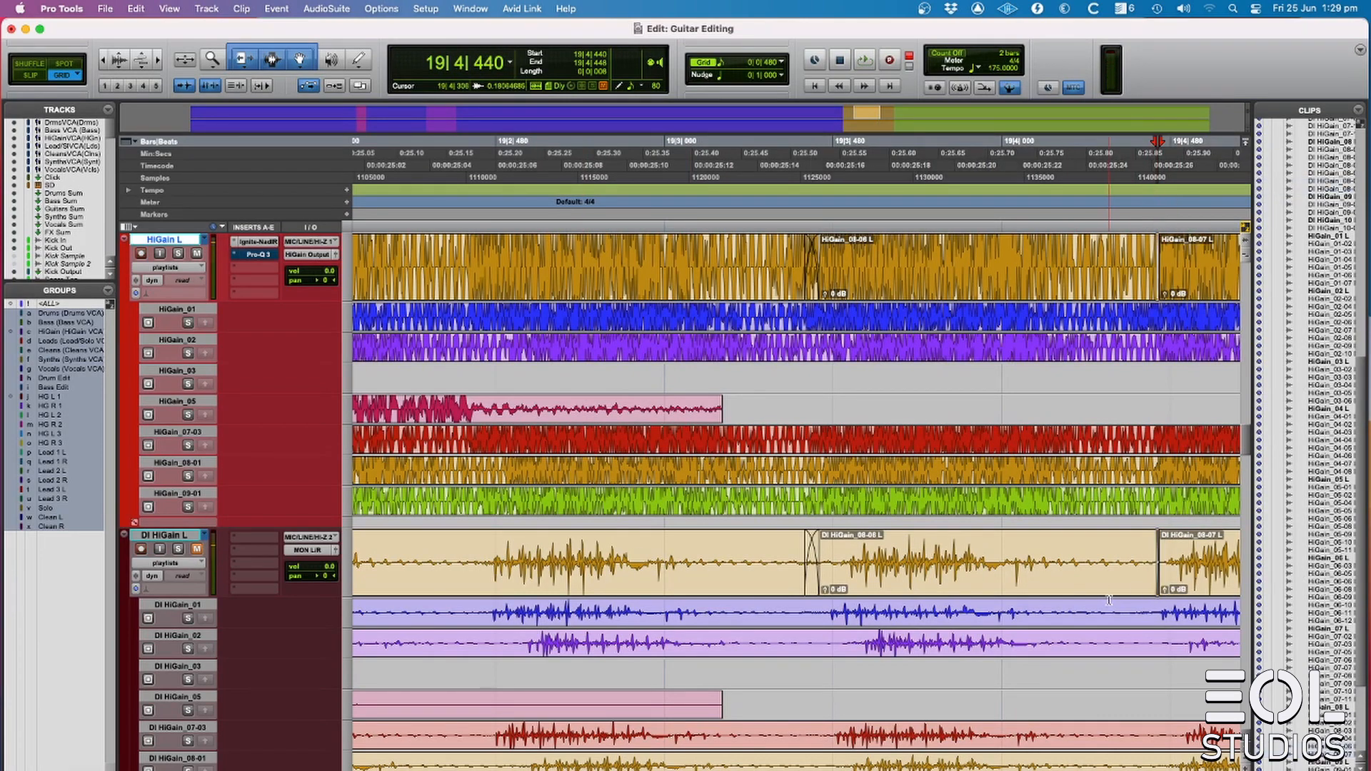
{"action": "left_click", "coordinate": [502, 554]}
{"action": "key", "text": "r"}
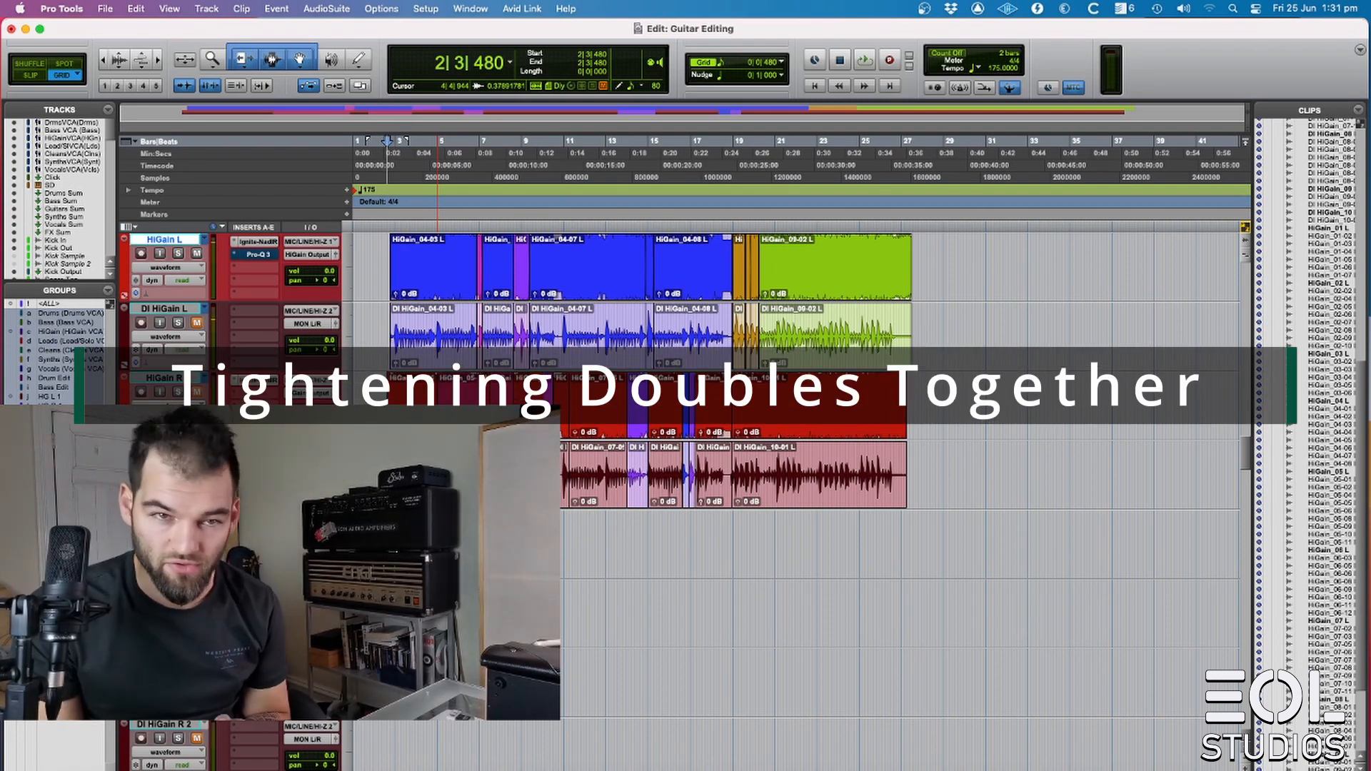
- Reduce the waveform height and compare the left and right DI transients around 3|1|000
{"action": "key", "text": "t"}
{"action": "key", "text": "t"}
{"action": "key", "text": "t"}
{"action": "key", "text": "t"}
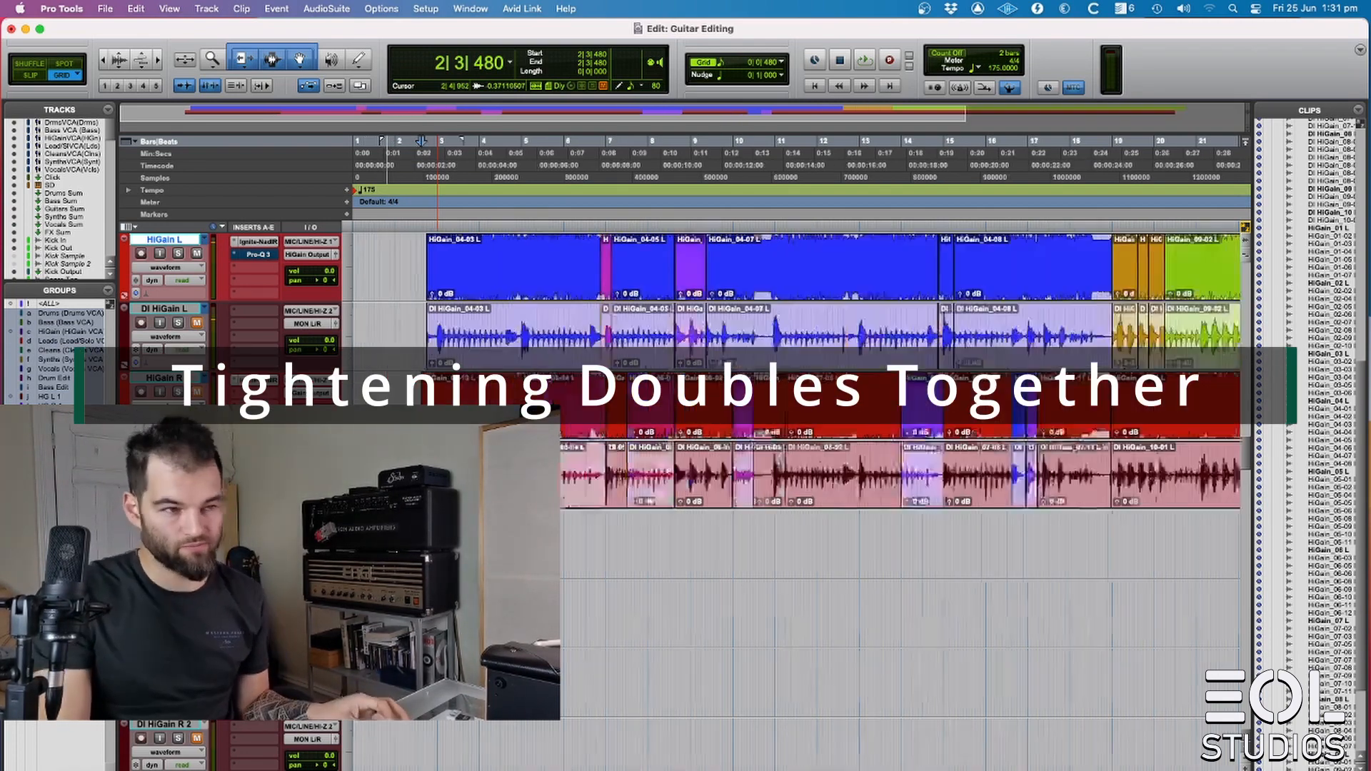
{"action": "key", "text": "super+alt+["}
{"action": "key", "text": "super+alt+["}
{"action": "scroll", "coordinate": [546, 483], "scroll_direction": "up", "scroll_amount": 1}
{"action": "left_click", "coordinate": [754, 532]}
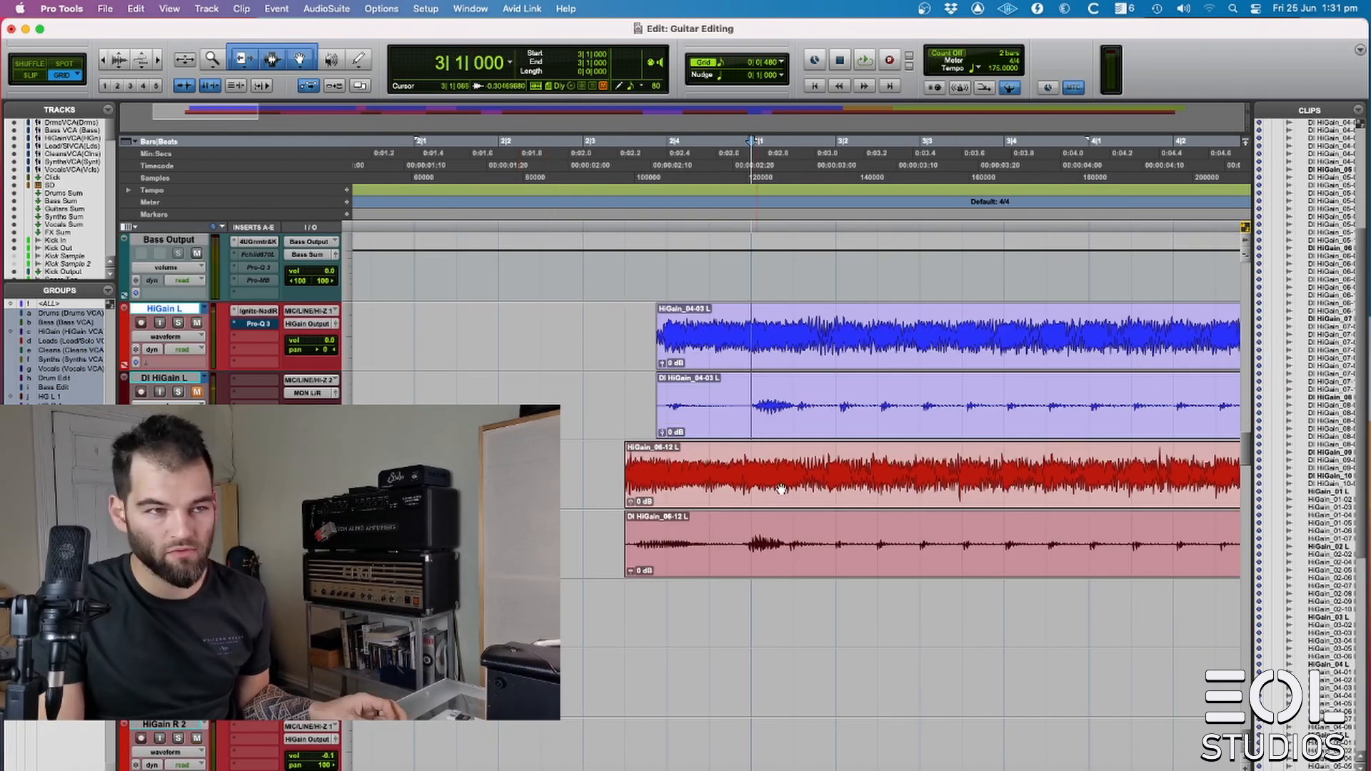
{"action": "key", "text": "t"}
- Compare the note timing of the left and right doubles through bars 3 and 4 using their DI waveforms
{"action": "scroll", "coordinate": [807, 577], "scroll_direction": "right", "scroll_amount": 4}
{"action": "key", "text": "super+alt+]"}
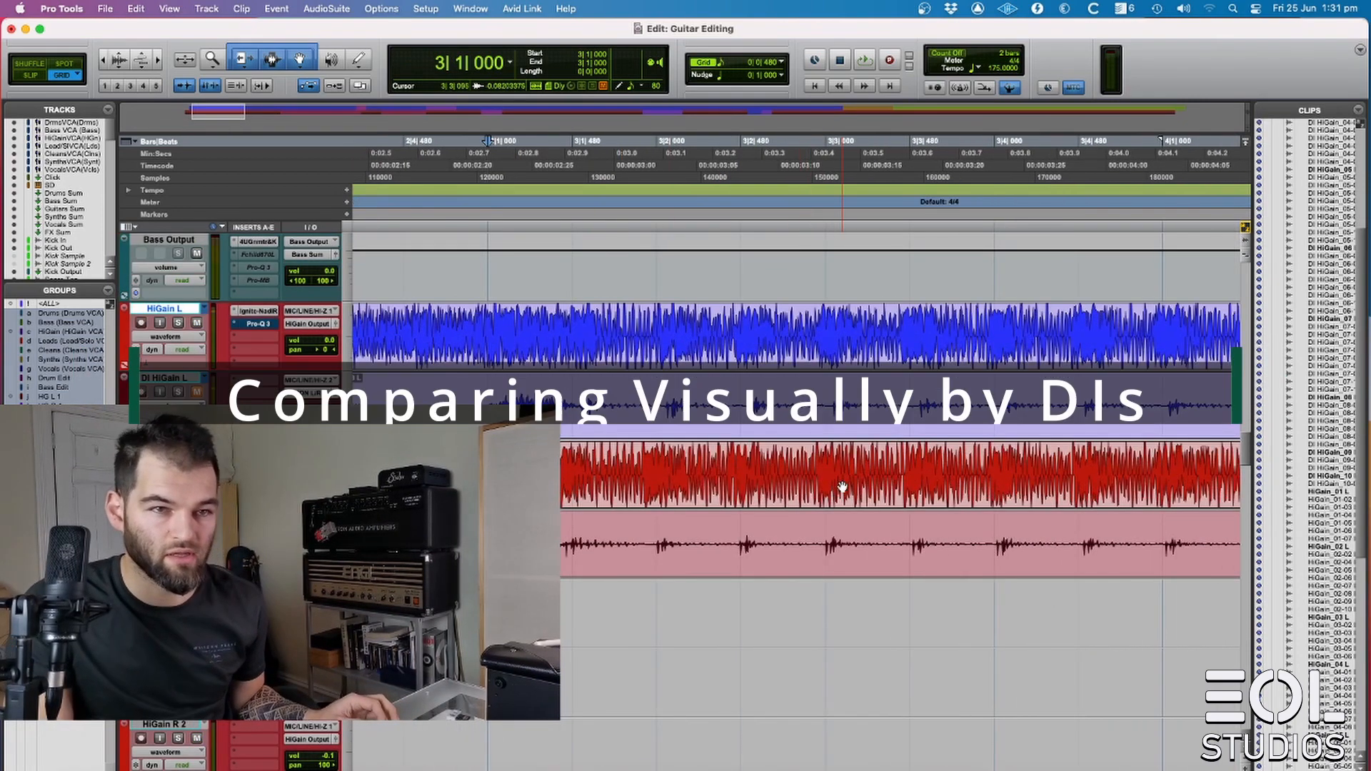
{"action": "scroll", "coordinate": [533, 400], "scroll_direction": "right", "scroll_amount": 3}
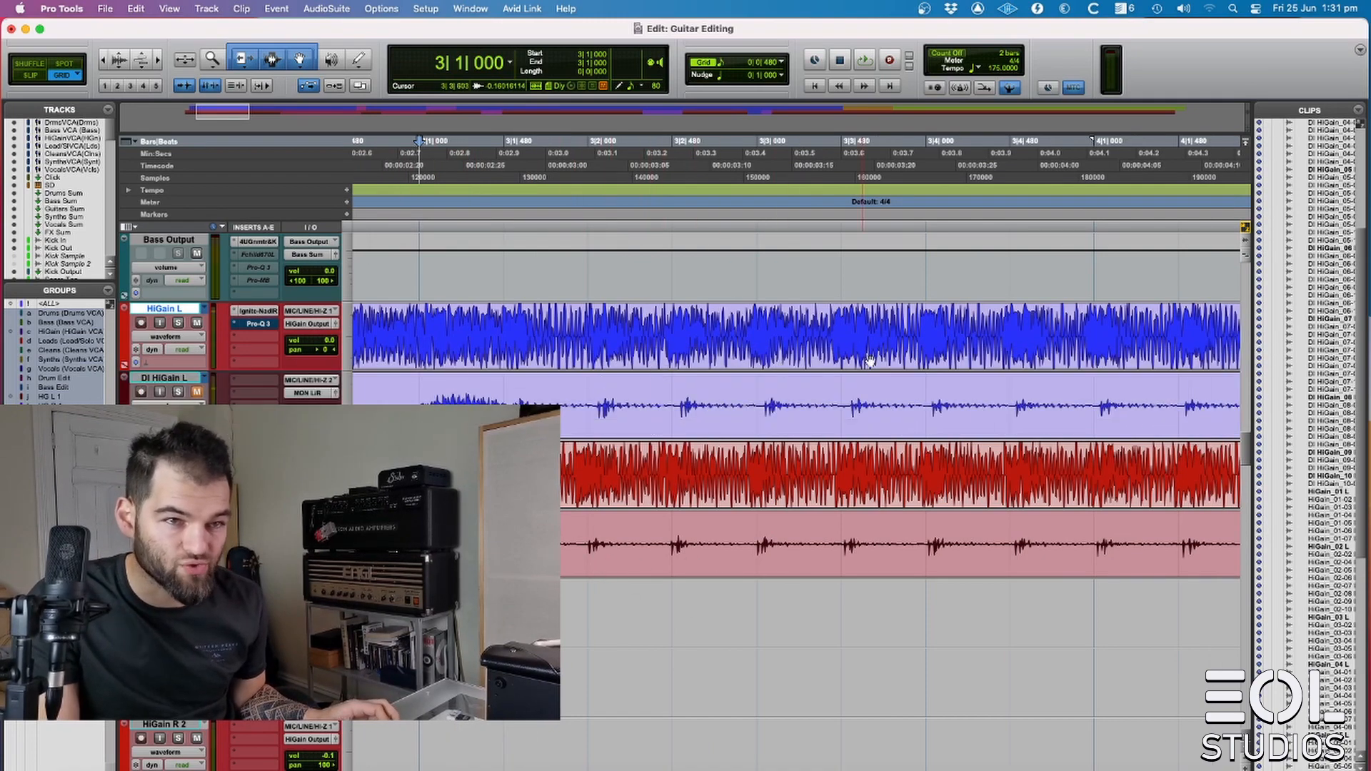
{"action": "scroll", "coordinate": [850, 346], "scroll_direction": "right", "scroll_amount": 10}
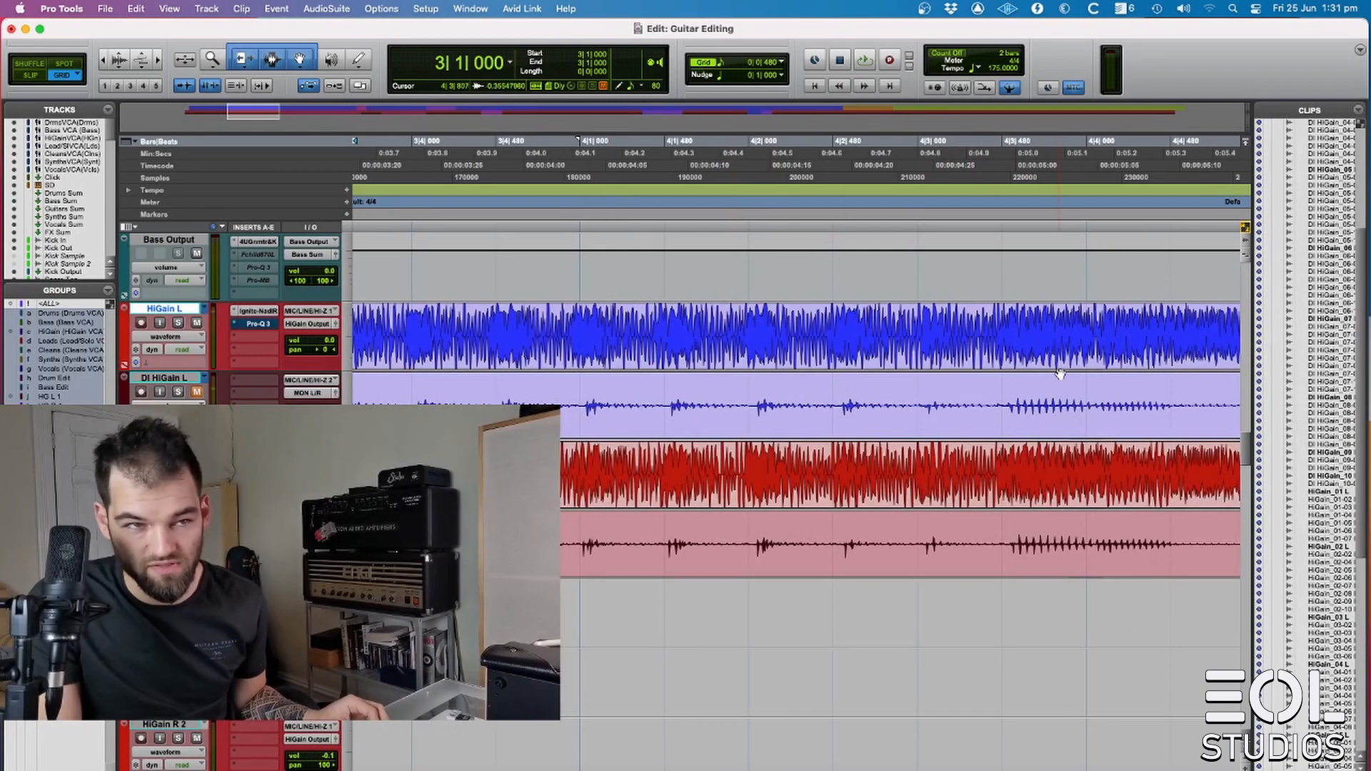
{"action": "scroll", "coordinate": [1018, 400], "scroll_direction": "right", "scroll_amount": 3}
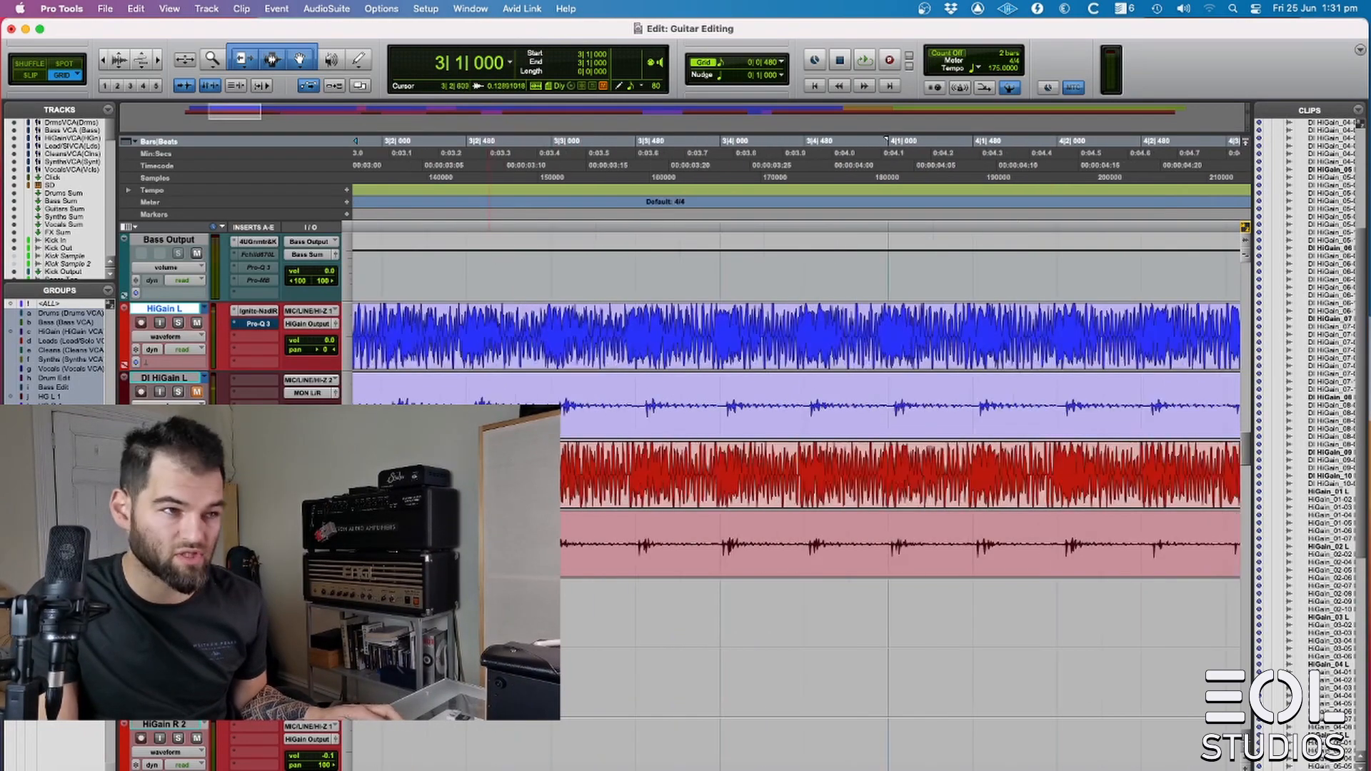
{"action": "scroll", "coordinate": [507, 322], "scroll_direction": "up", "scroll_amount": 3}
{"action": "scroll", "coordinate": [507, 323], "scroll_direction": "left", "scroll_amount": 10}
{"action": "scroll", "coordinate": [796, 464], "scroll_direction": "down", "scroll_amount": 3}
{"action": "scroll", "coordinate": [796, 464], "scroll_direction": "left", "scroll_amount": 2}
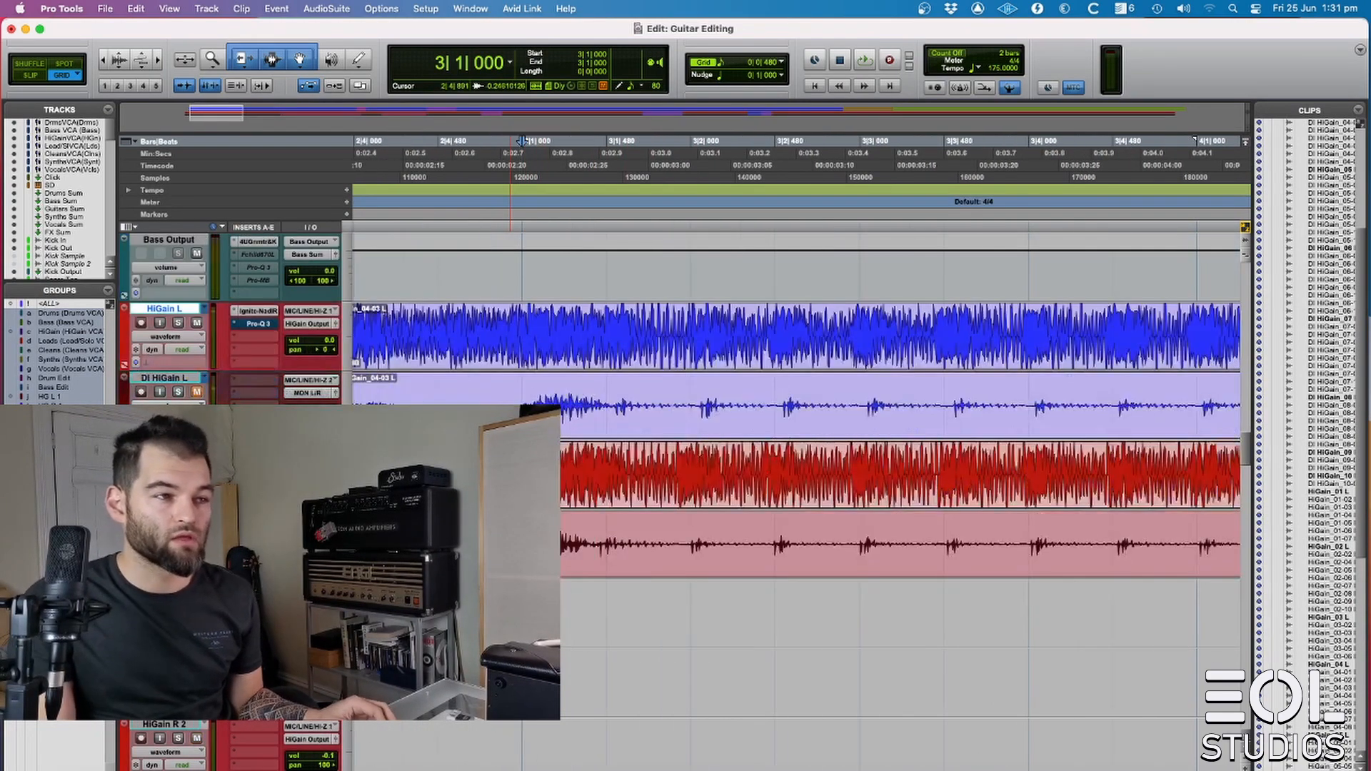
- Solo the high-gain doubles and play them from 2|3|480 into bar 4
{"action": "scroll", "coordinate": [796, 428], "scroll_direction": "left", "scroll_amount": 3}
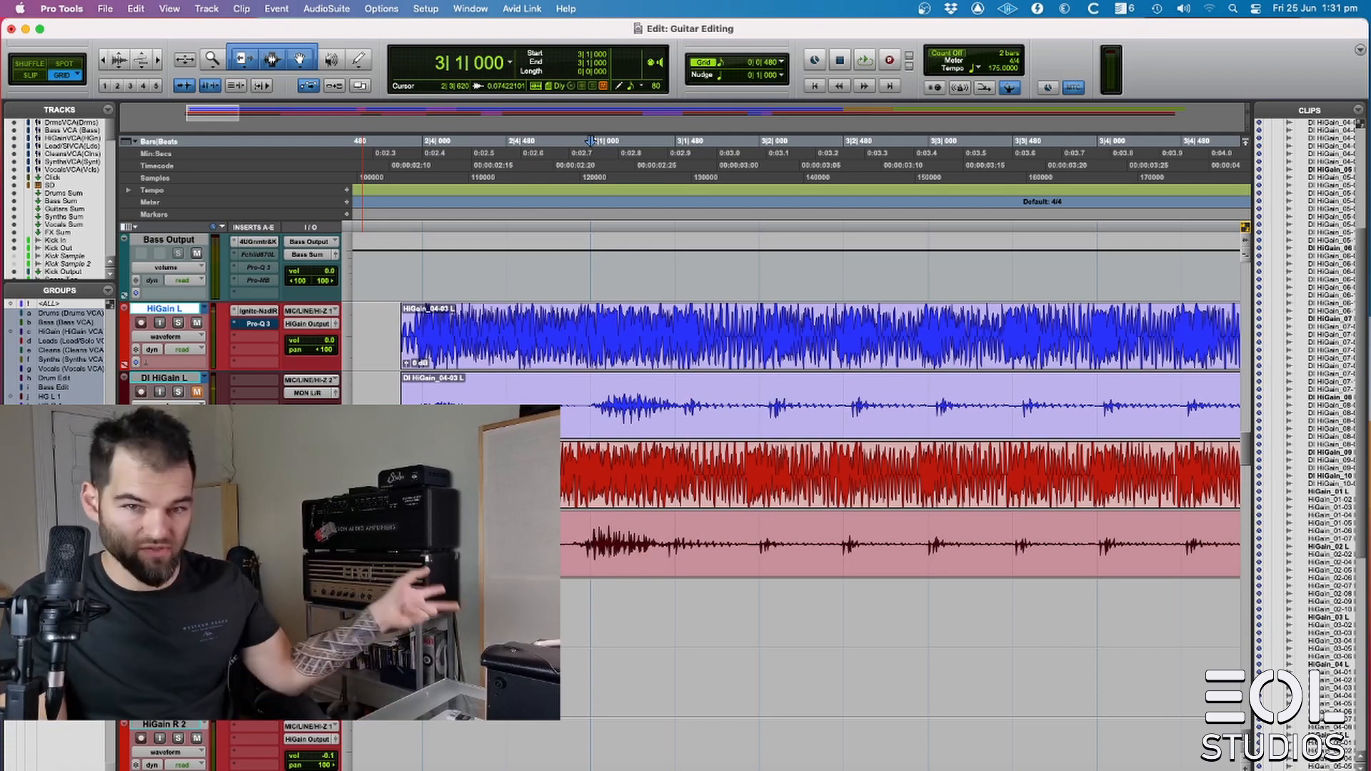
{"action": "left_click", "coordinate": [178, 323]}
{"action": "scroll", "coordinate": [414, 319], "scroll_direction": "left", "scroll_amount": 2}
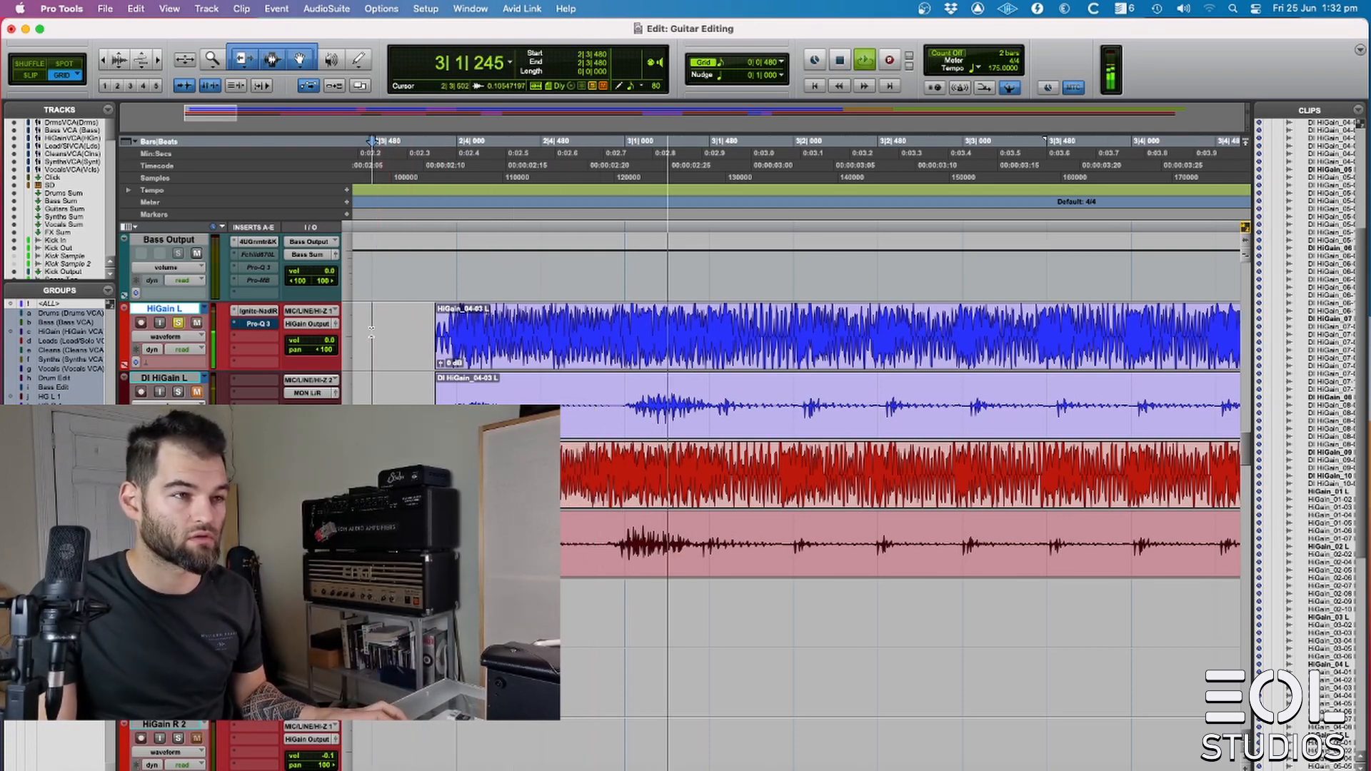
{"action": "scroll", "coordinate": [800, 336], "scroll_direction": "right", "scroll_amount": 4}
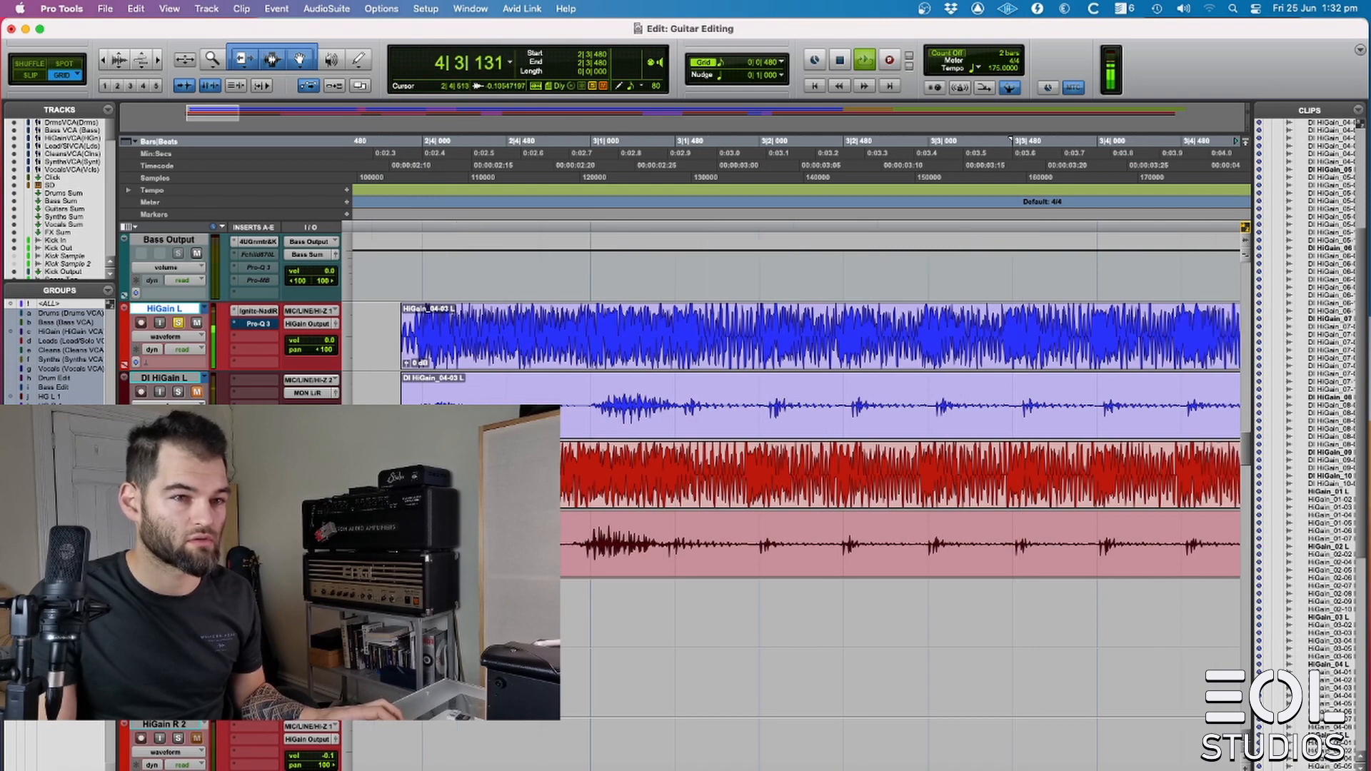
{"action": "key", "text": "space"}
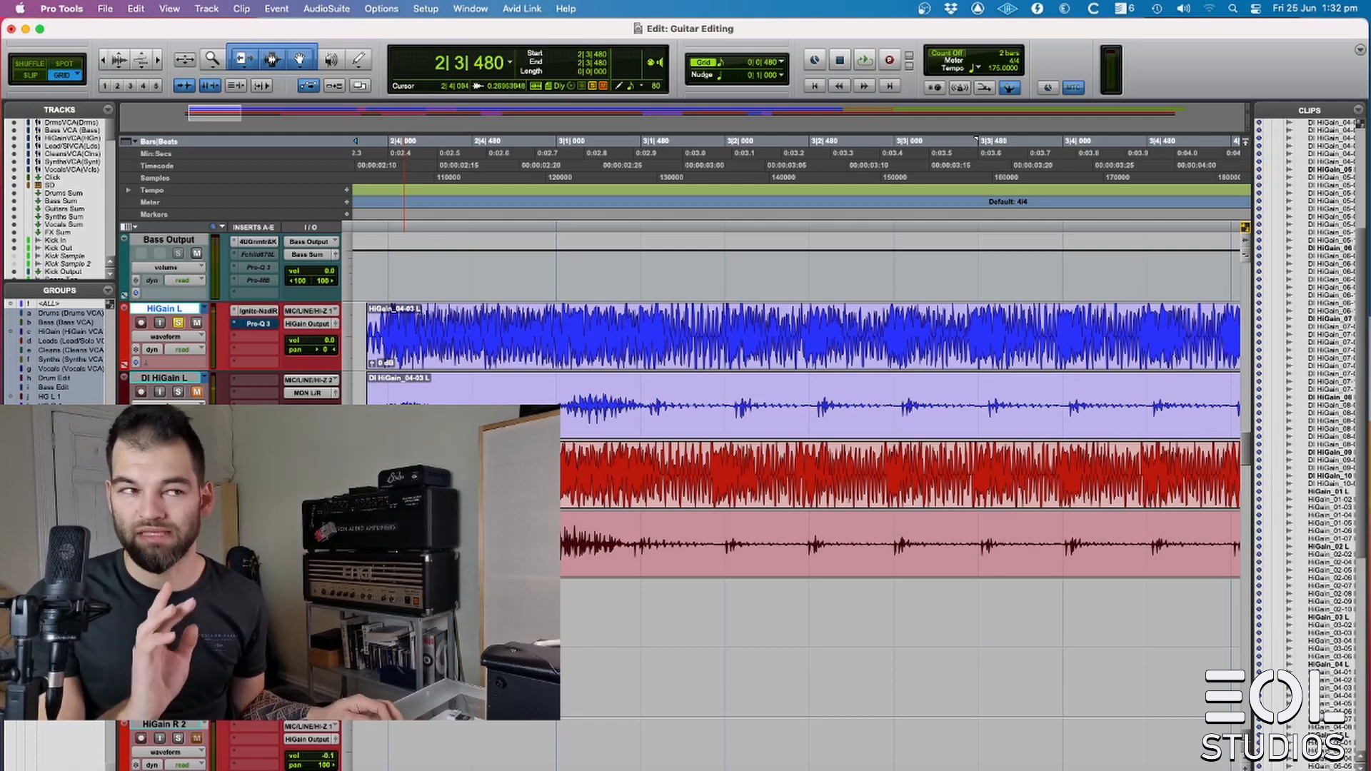
- Pan the high-gain guitars to center and replay the doubles from 2|3|480 to hear their timing differences
{"action": "key", "text": "super+bracketleft"}
{"action": "key", "text": "space"}
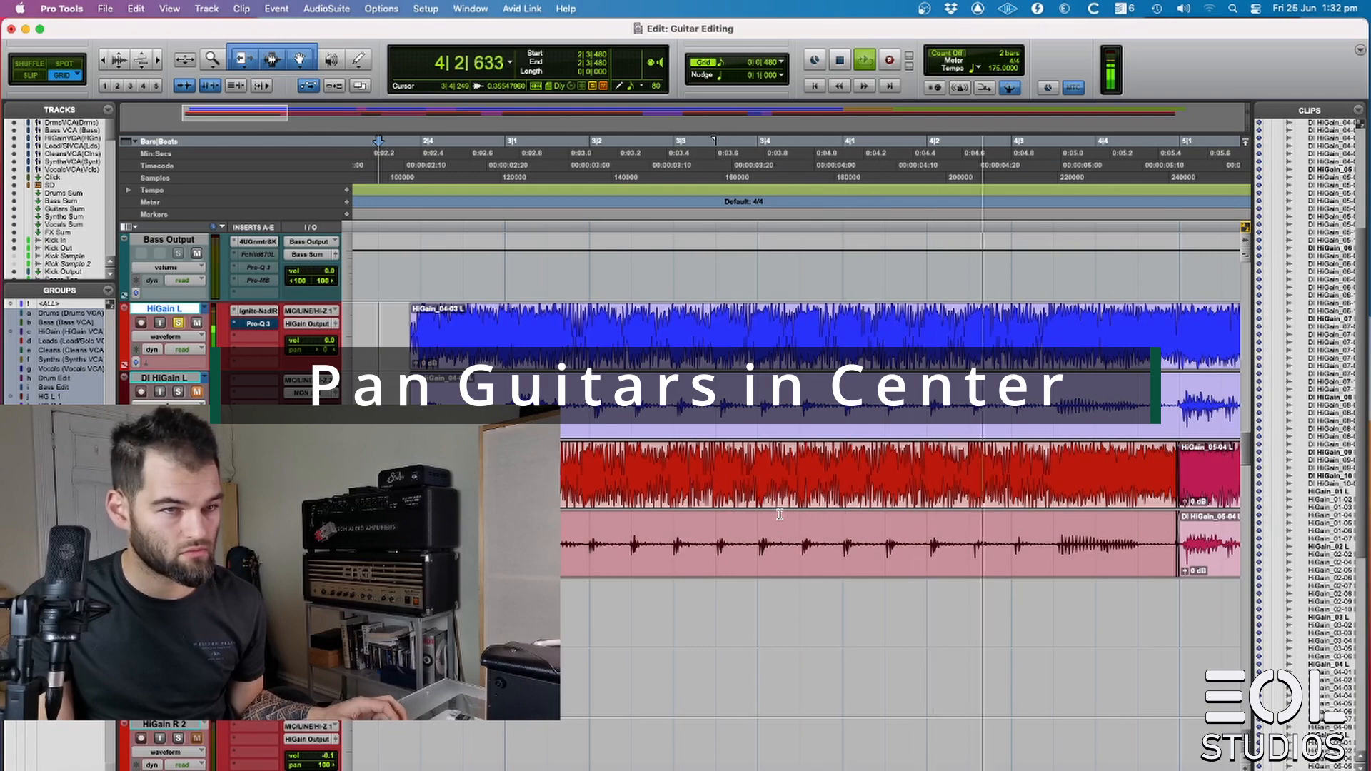
{"action": "key", "text": "space"}
- Separate the left and right clips at 3|4|480 and near 4|4, and move HiGain_04-09 with its DI earlier to 2|3|782
{"action": "key", "text": "b"}
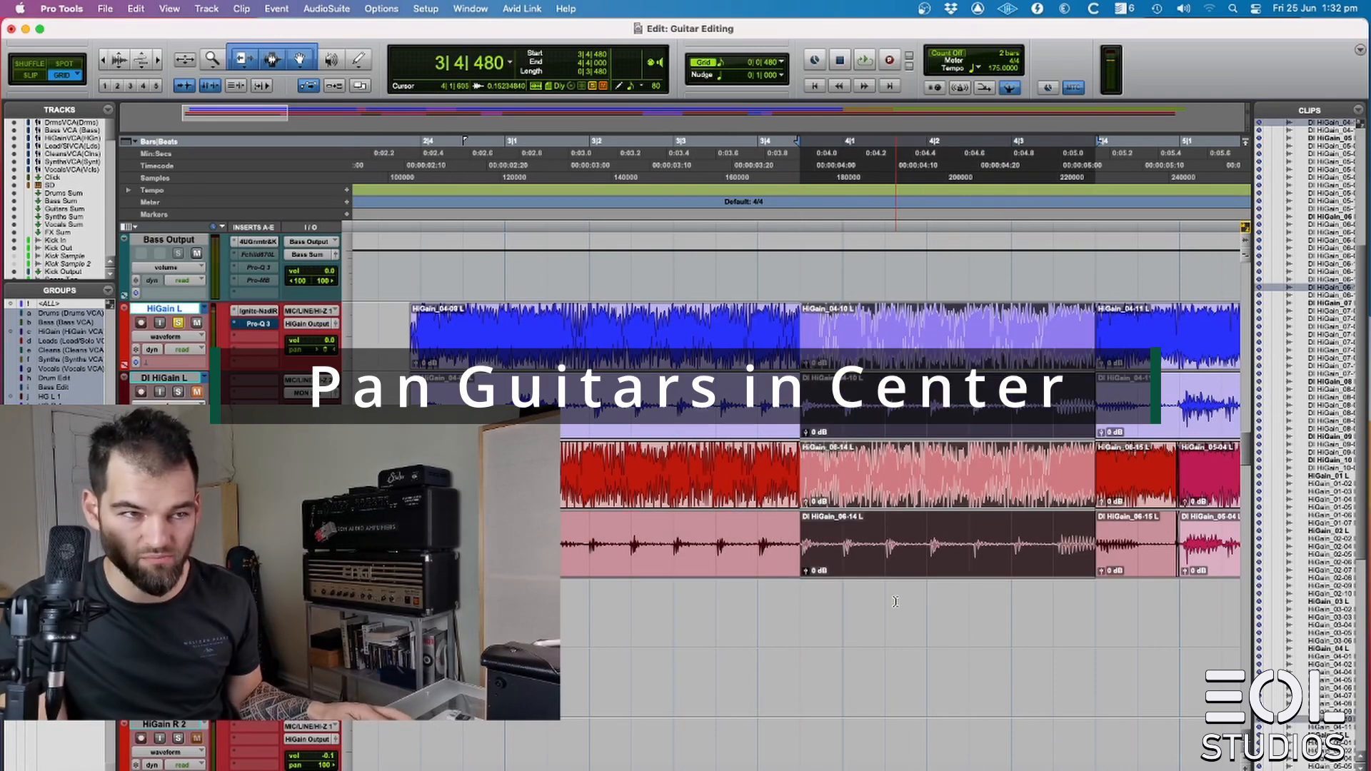
{"action": "left_click", "coordinate": [663, 378]}
{"action": "left_click", "coordinate": [618, 417]}
{"action": "key", "text": "super+bracketright"}
{"action": "key", "text": "super+bracketright"}
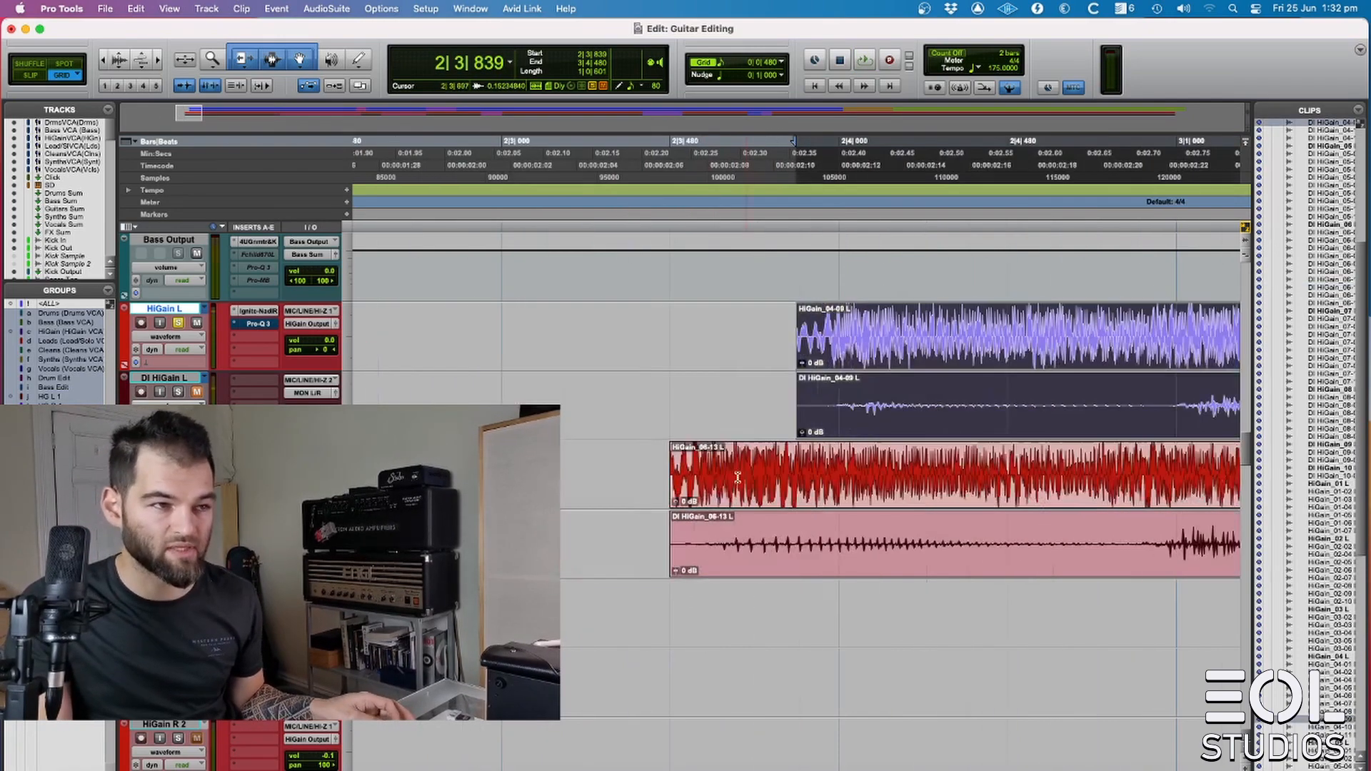
{"action": "left_click_drag", "start_coordinate": [904, 425], "coordinate": [884, 425]}
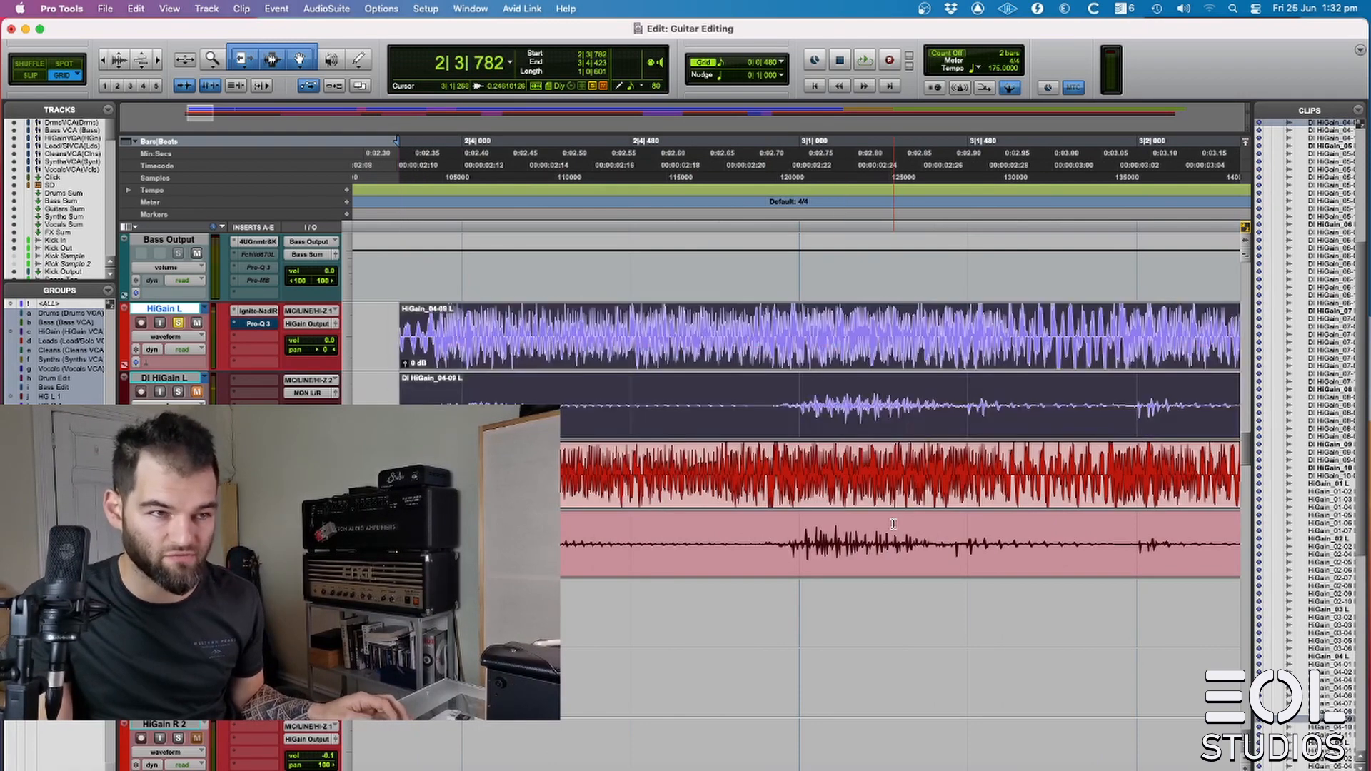
- Extend the HiGain_04-10 clip and its DI back to 3|4|448 to close the gap after HiGain_04-09
{"action": "scroll", "coordinate": [893, 523], "scroll_direction": "right", "scroll_amount": 5}
{"action": "left_click", "coordinate": [828, 575]}
{"action": "key", "text": "super+bracketleft"}
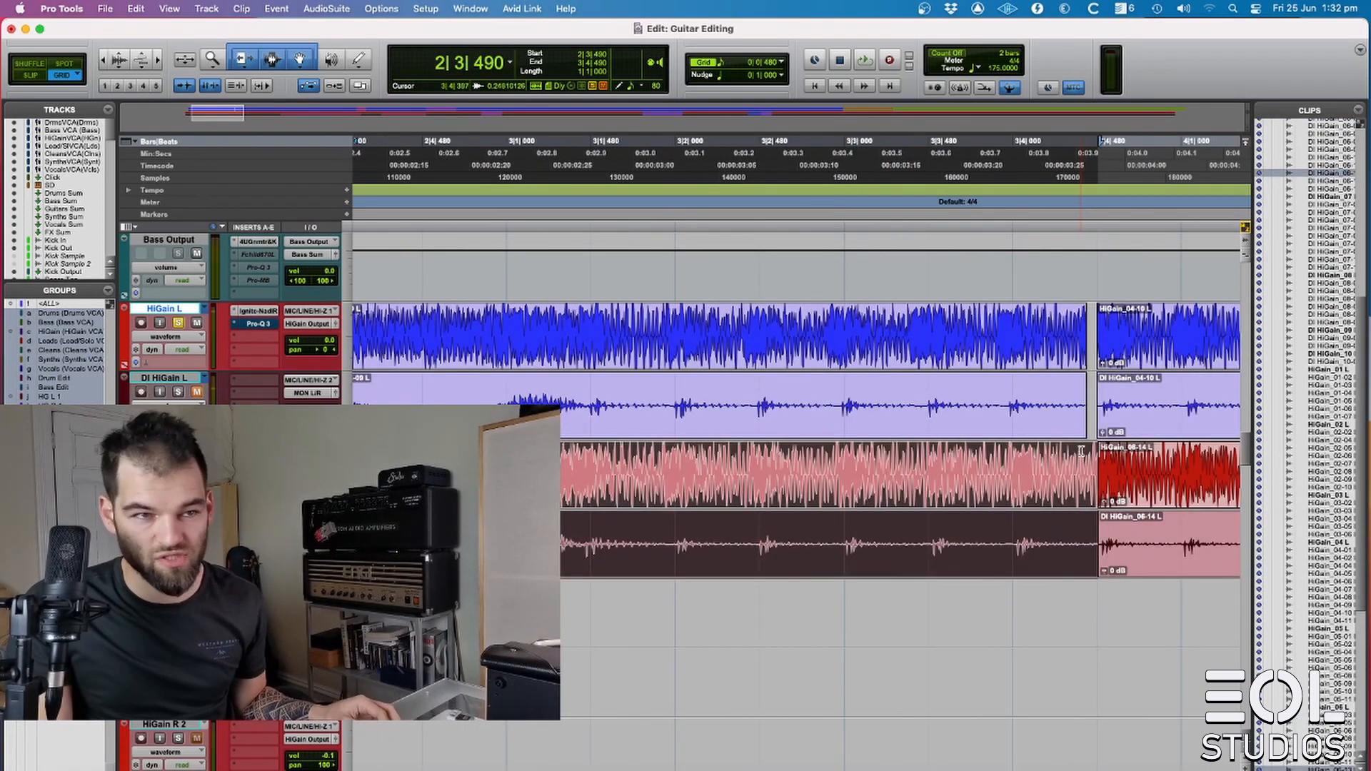
{"action": "left_click", "coordinate": [1080, 347]}
{"action": "left_click", "coordinate": [1096, 343]}
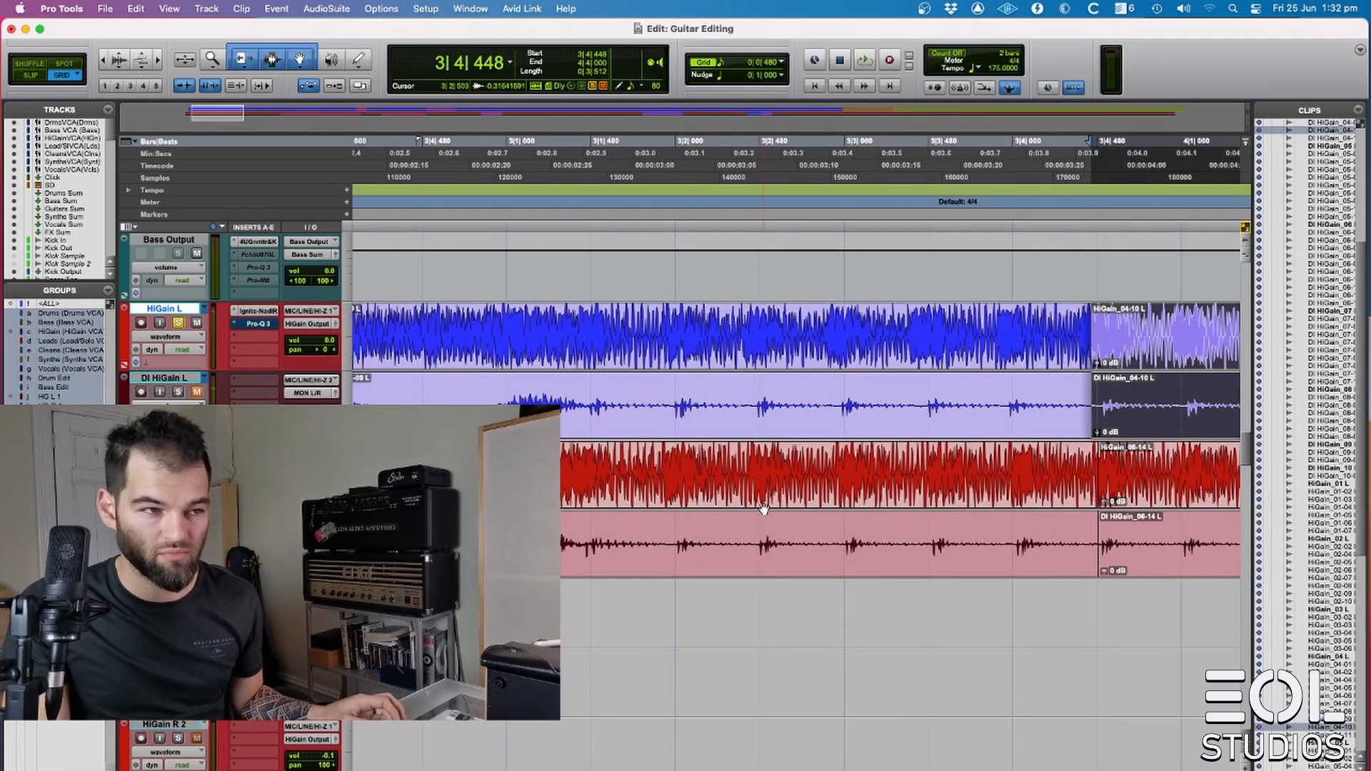
- Audition the moved left section from 3|1|000 and switch to Slip editing mode
{"action": "scroll", "coordinate": [785, 335], "scroll_direction": "left", "scroll_amount": 2}
{"action": "left_click", "coordinate": [562, 327]}
{"action": "key", "text": "space"}
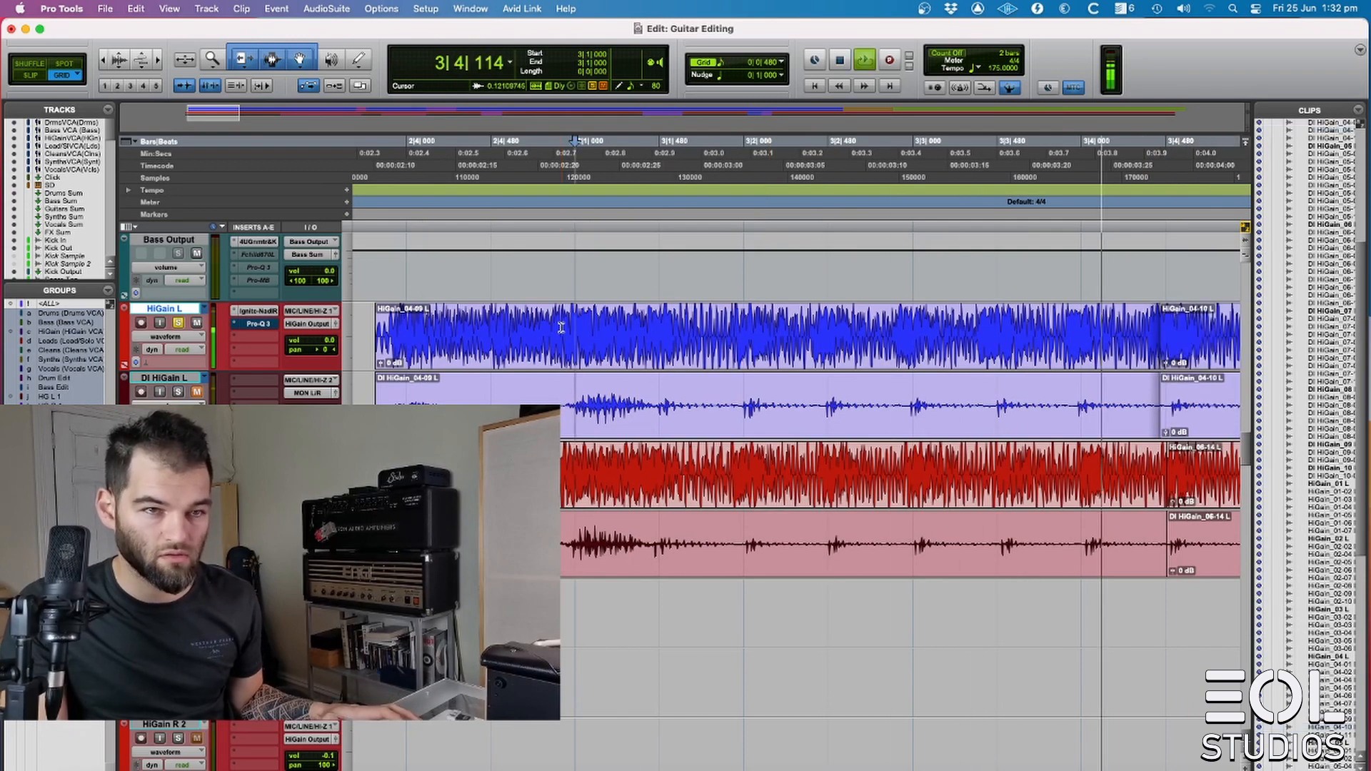
{"action": "key", "text": "space"}
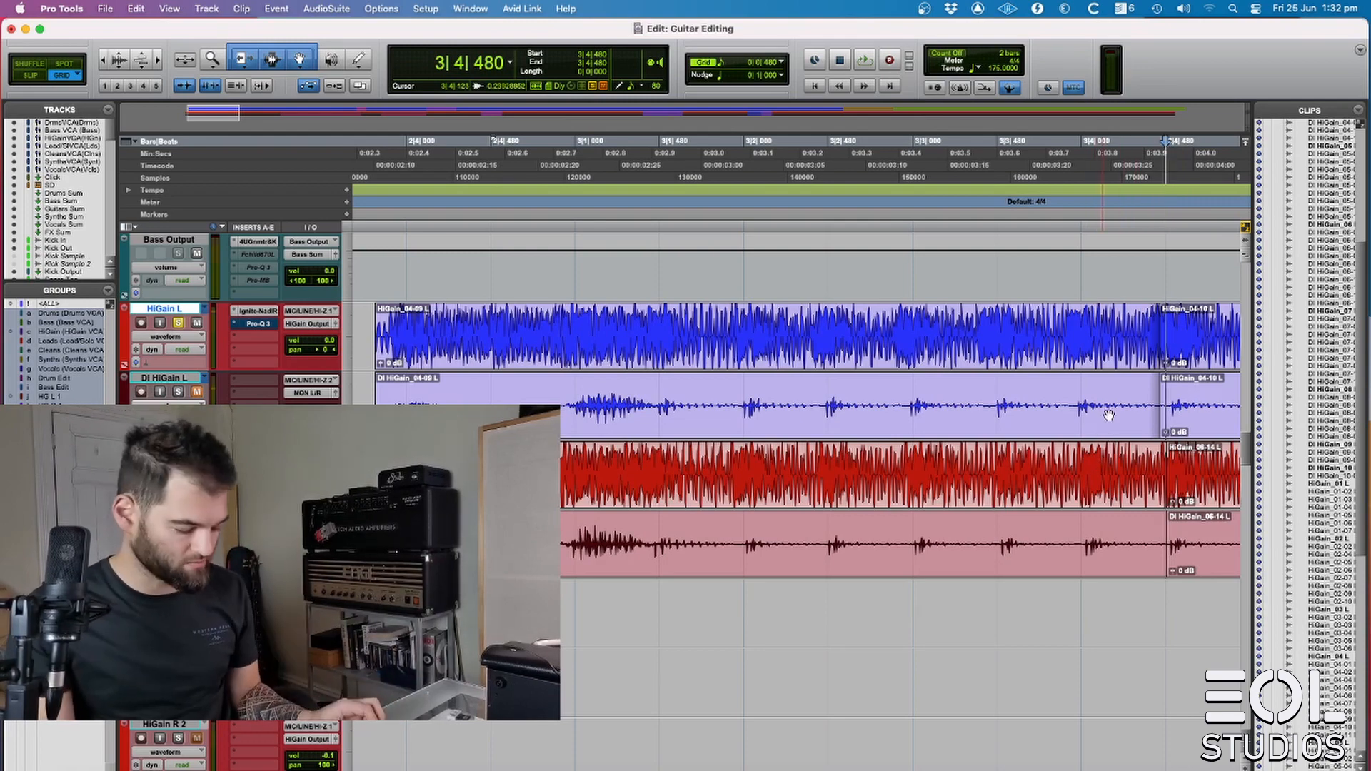
{"action": "left_click", "coordinate": [1104, 314]}
{"action": "key", "text": "F2"}
- Try a long Equal Power crossfade from 3|4|273 to 3|4|602 between the left clips, and undo it
{"action": "left_click_drag", "start_coordinate": [1130, 334], "coordinate": [1189, 336]}
{"action": "key", "text": "super+f"}
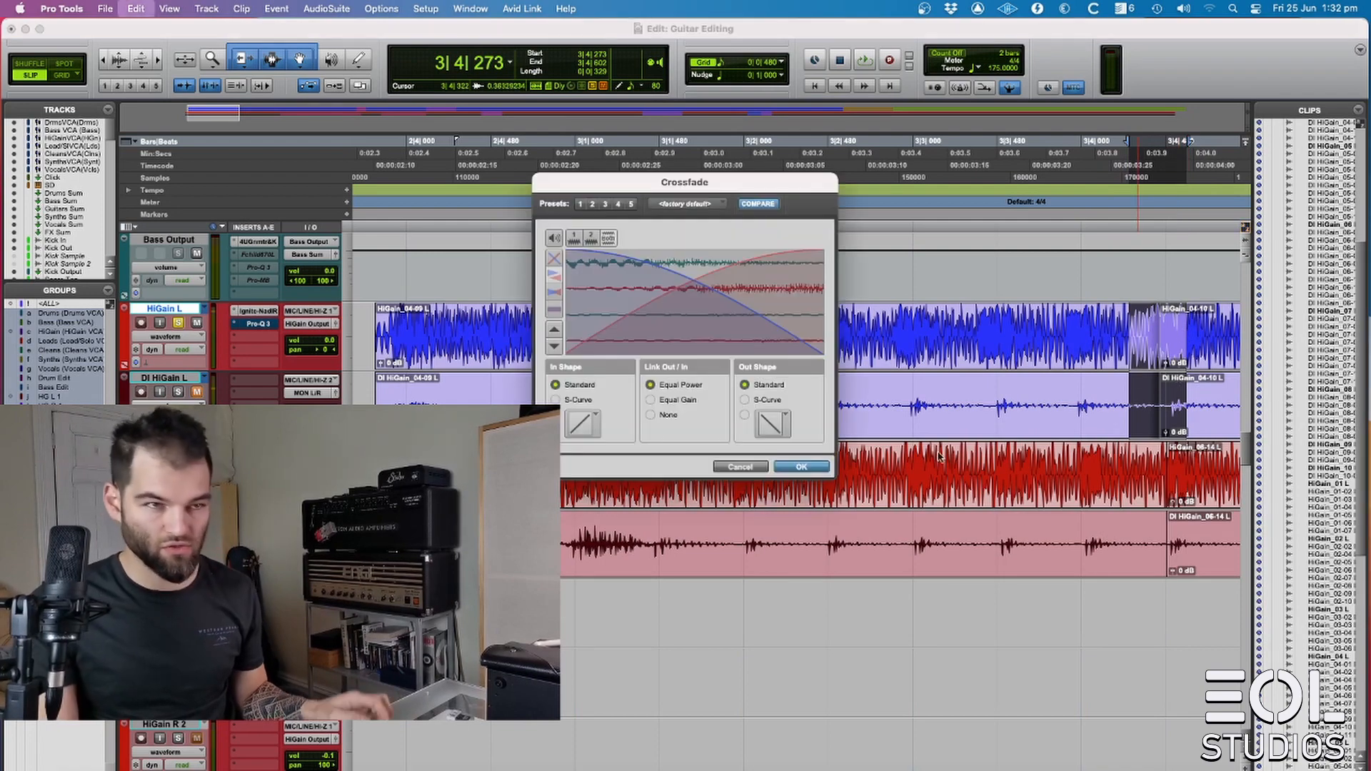
{"action": "left_click", "coordinate": [800, 466]}
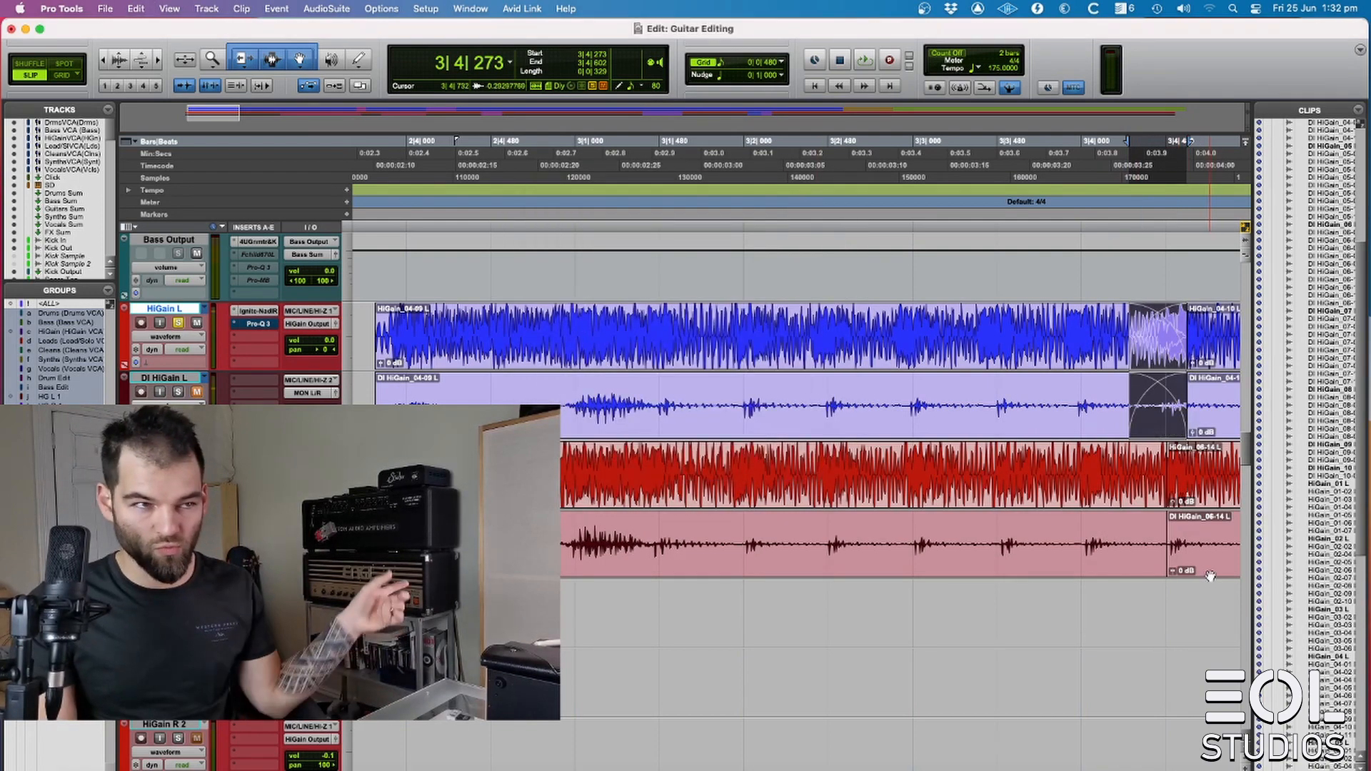
{"action": "key", "text": "super+z"}
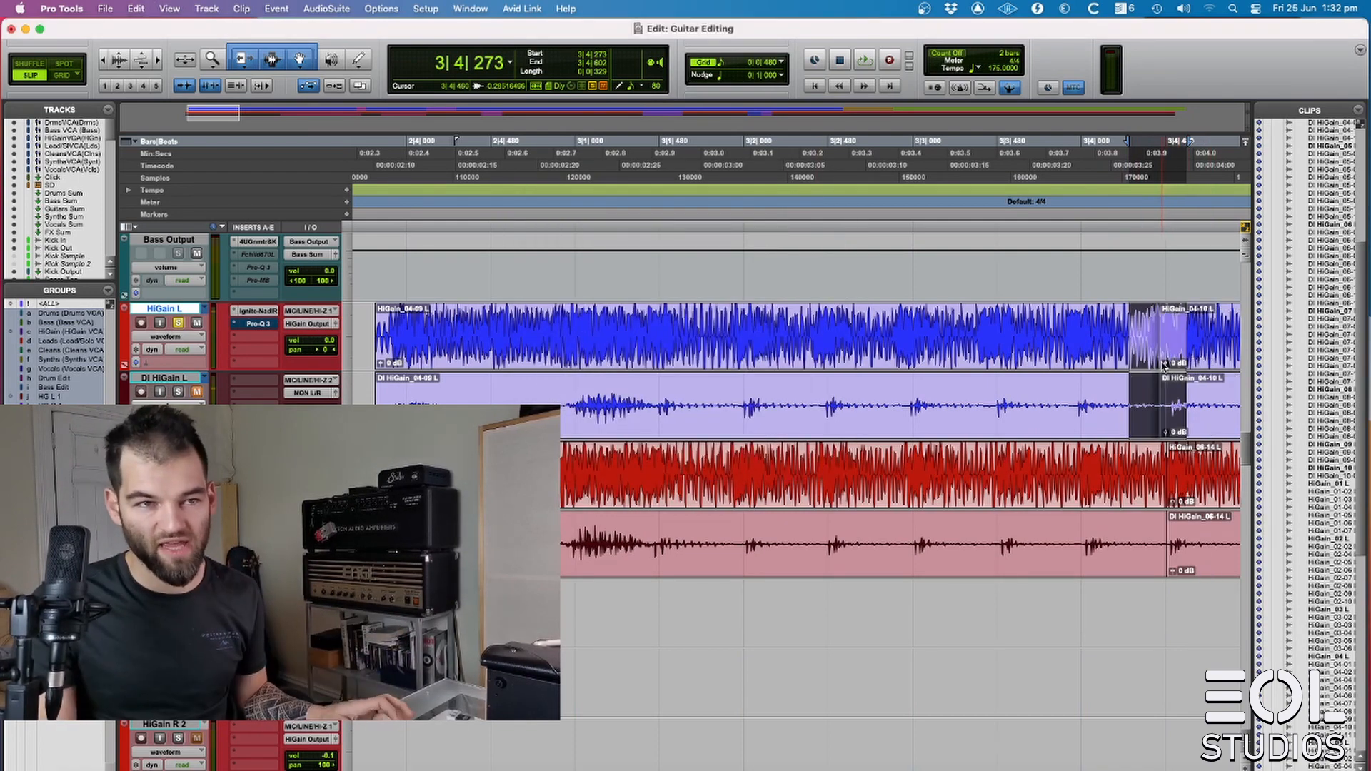
- Crossfade HiGain_04-09 into HiGain_04-10 and their DIs from 3|4|416 to 3|4|480 using Equal Power
{"action": "left_click_drag", "start_coordinate": [1164, 366], "coordinate": [1158, 366]}
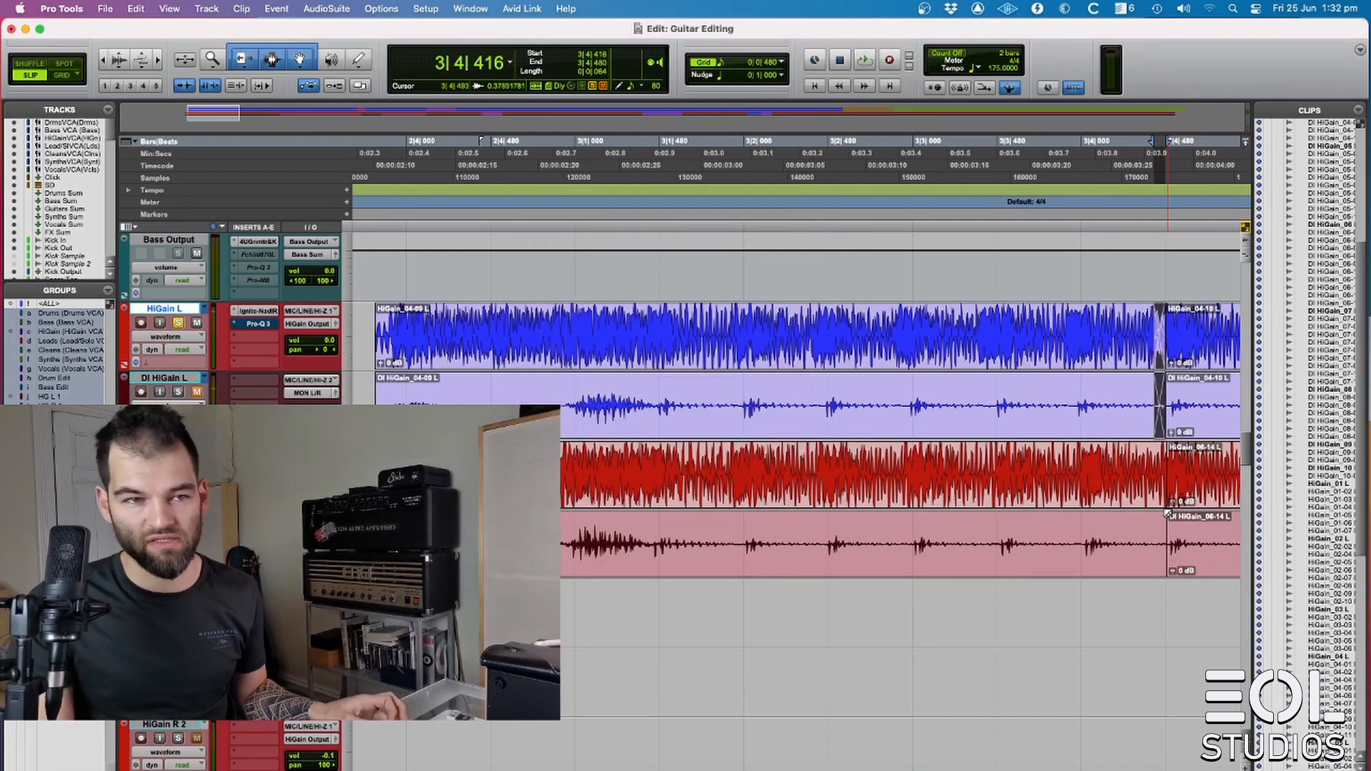
{"action": "key", "text": "super+f"}
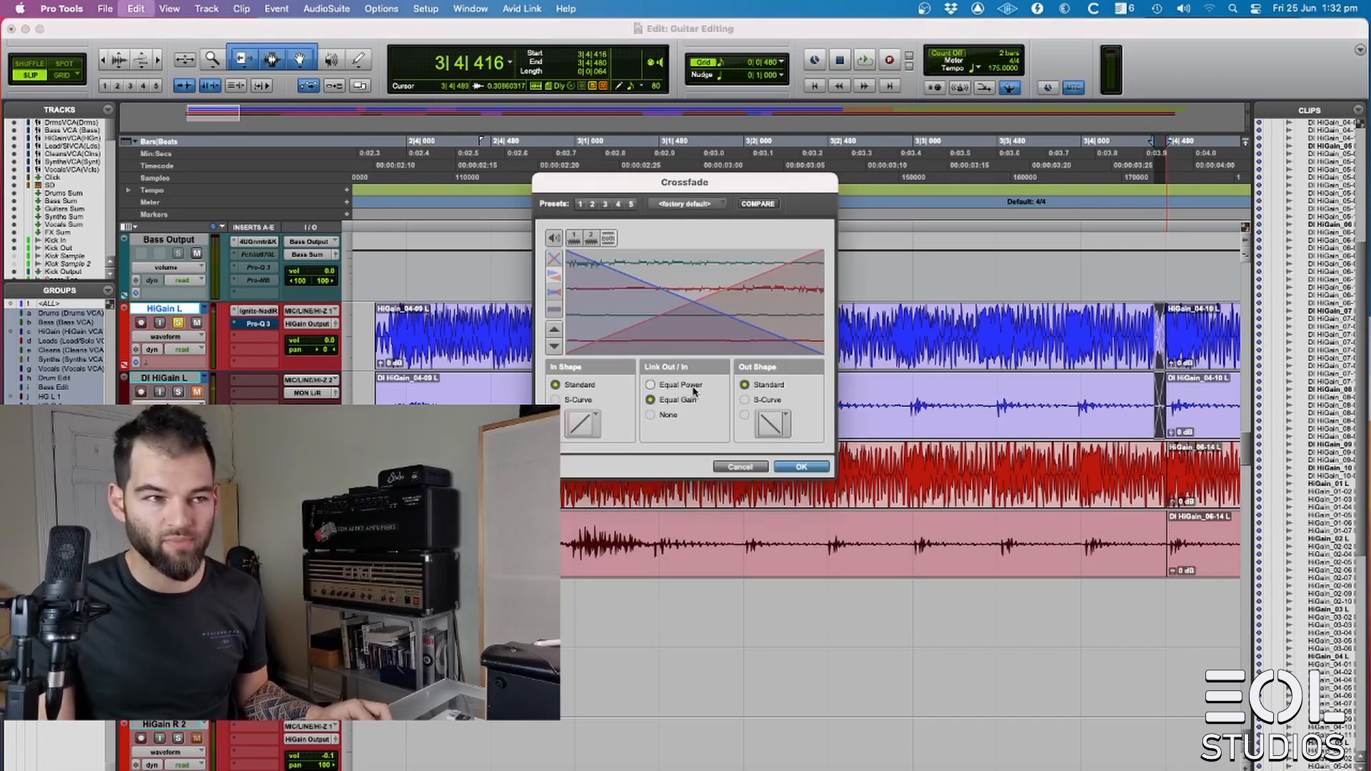
{"action": "left_click", "coordinate": [651, 385]}
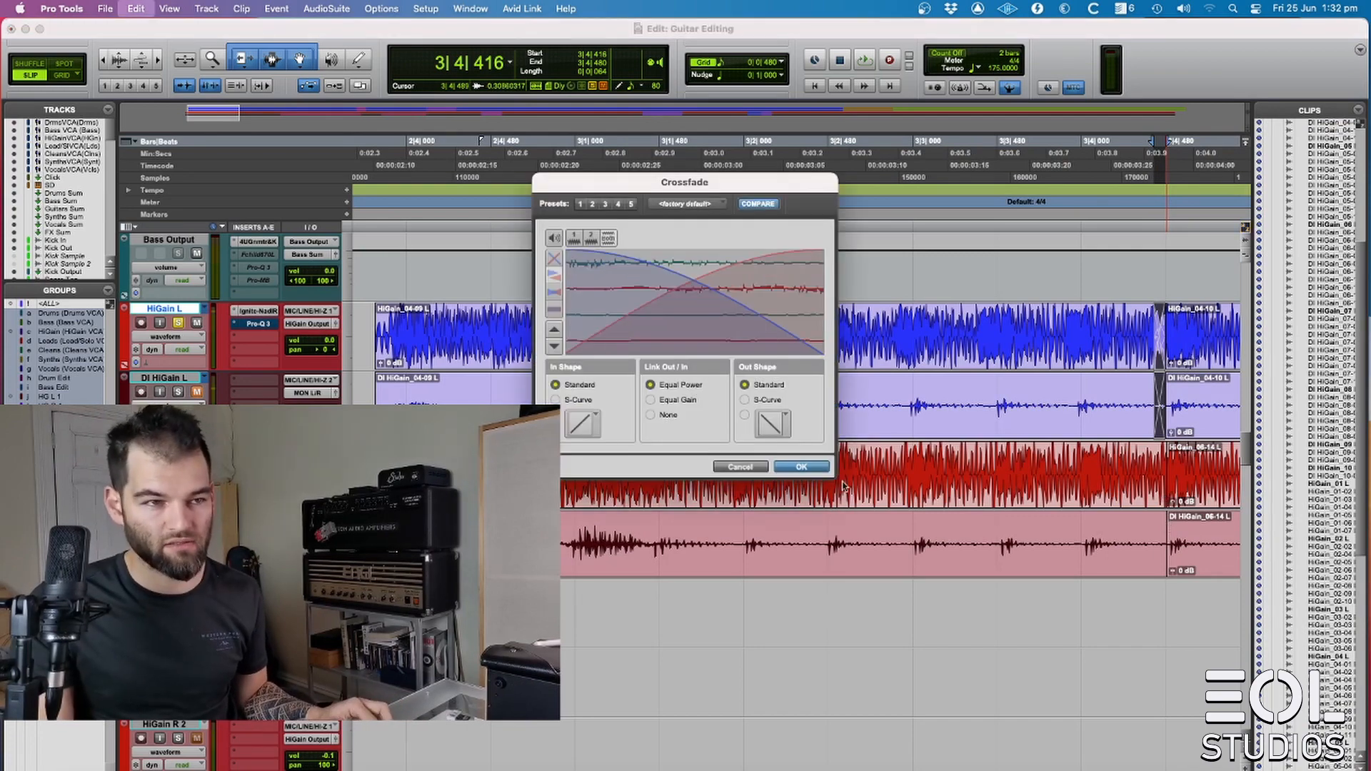
{"action": "left_click", "coordinate": [801, 466]}
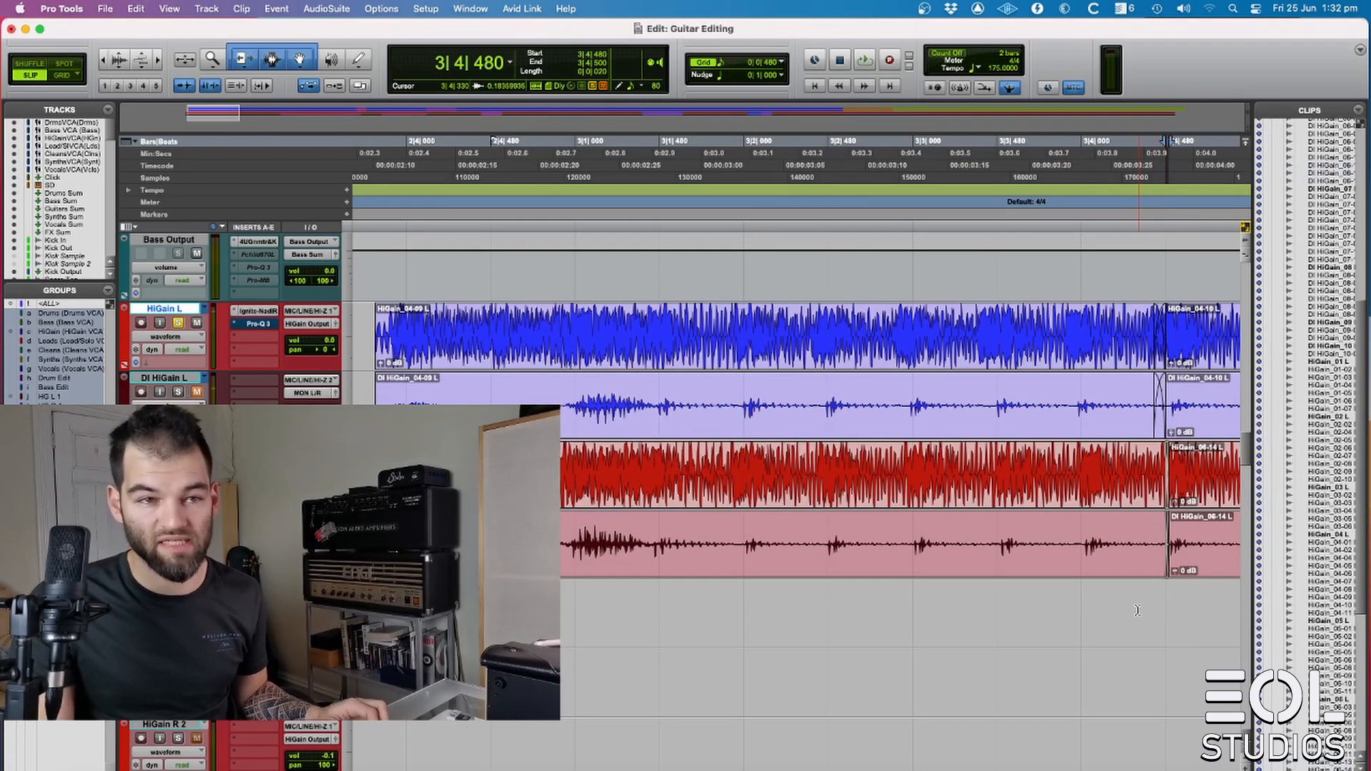
- Apply a short Equal Power crossfade to the right clips from 3|4|480 to 3|4|500
{"action": "key", "text": "super+f"}
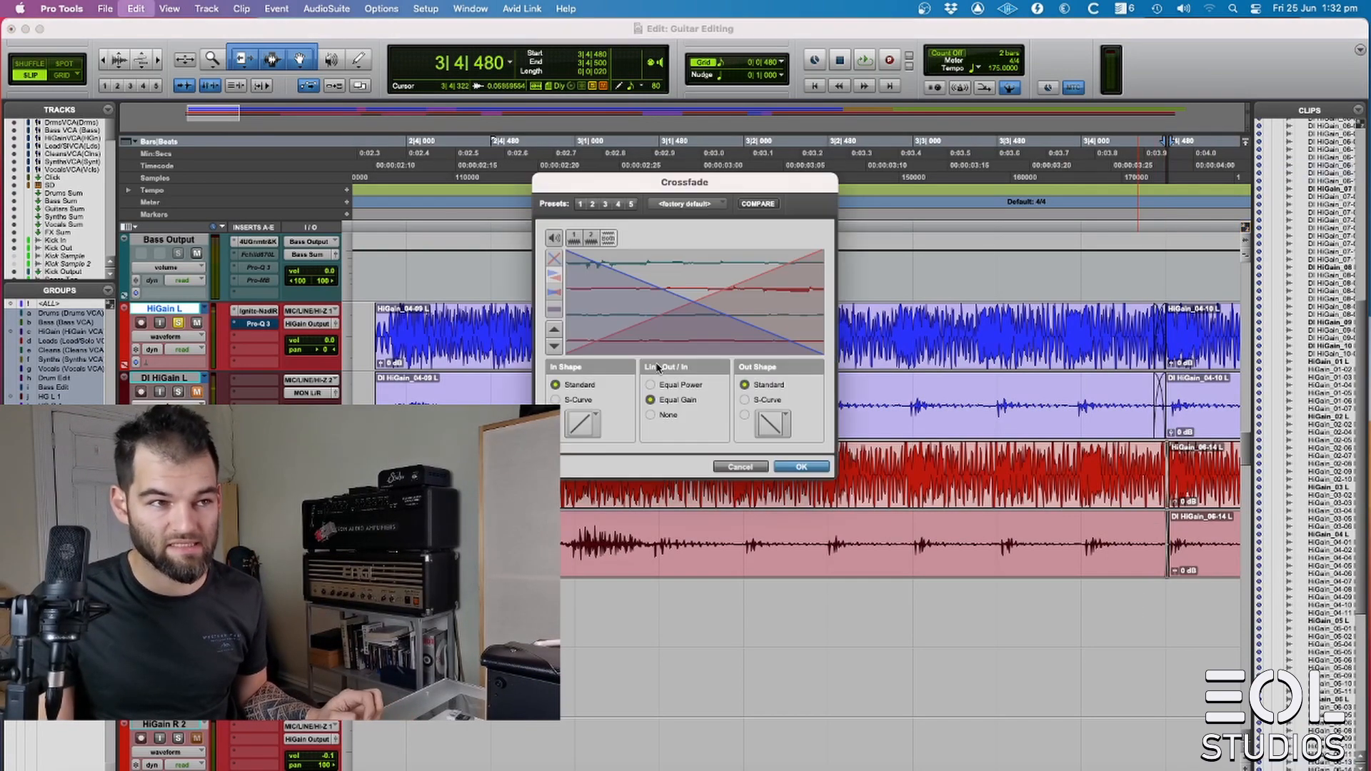
{"action": "left_click", "coordinate": [678, 386]}
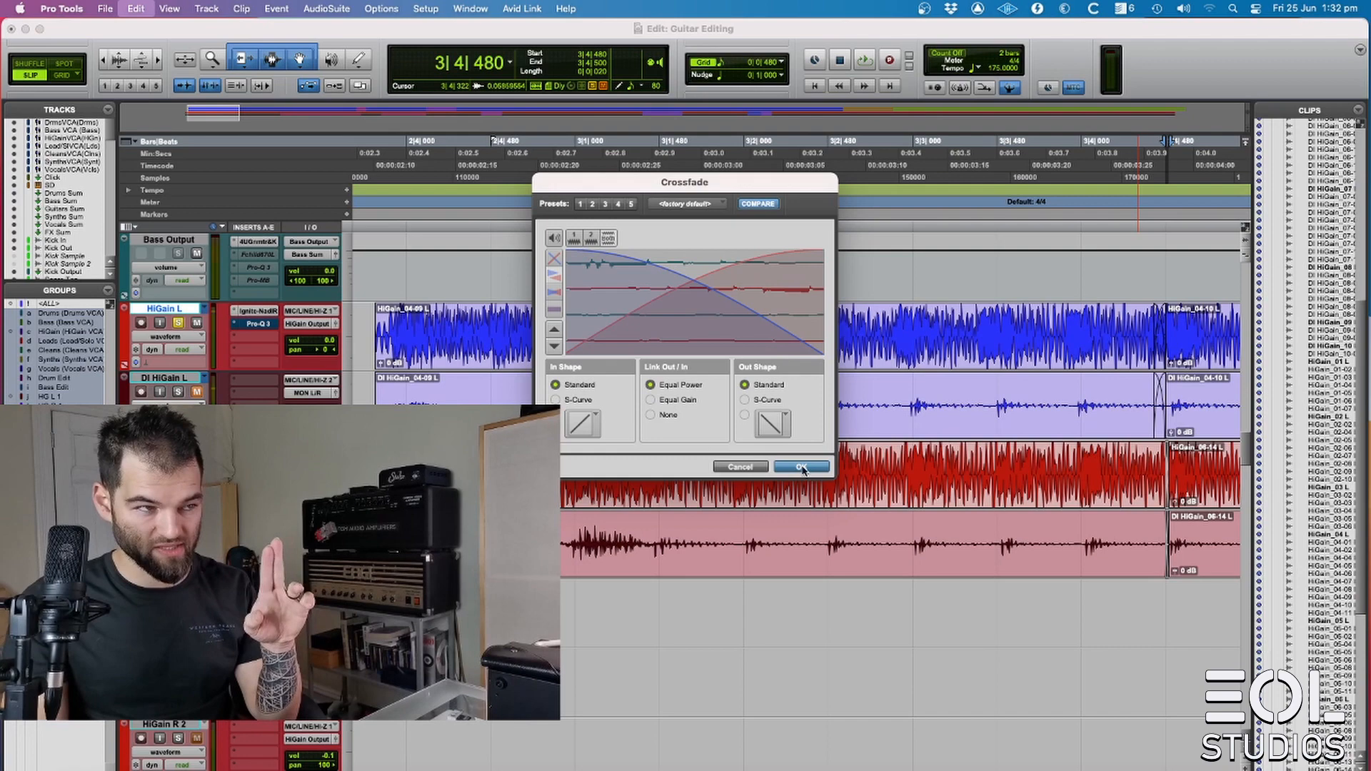
{"action": "left_click", "coordinate": [801, 467]}
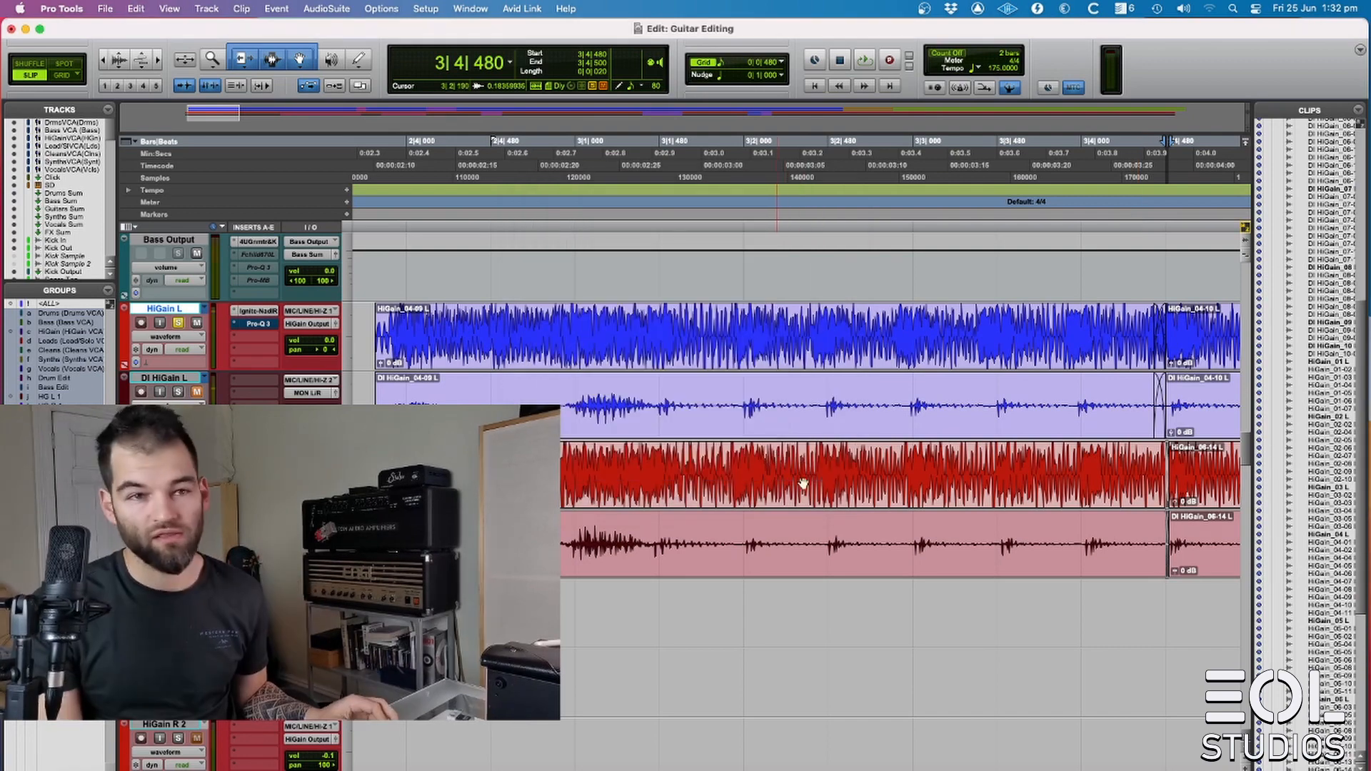
- Separate the right clip and its DI before the bar 3 transient and align it with the left double, joining the edit at 2|4|915
{"action": "scroll", "coordinate": [871, 463], "scroll_direction": "left", "scroll_amount": 3}
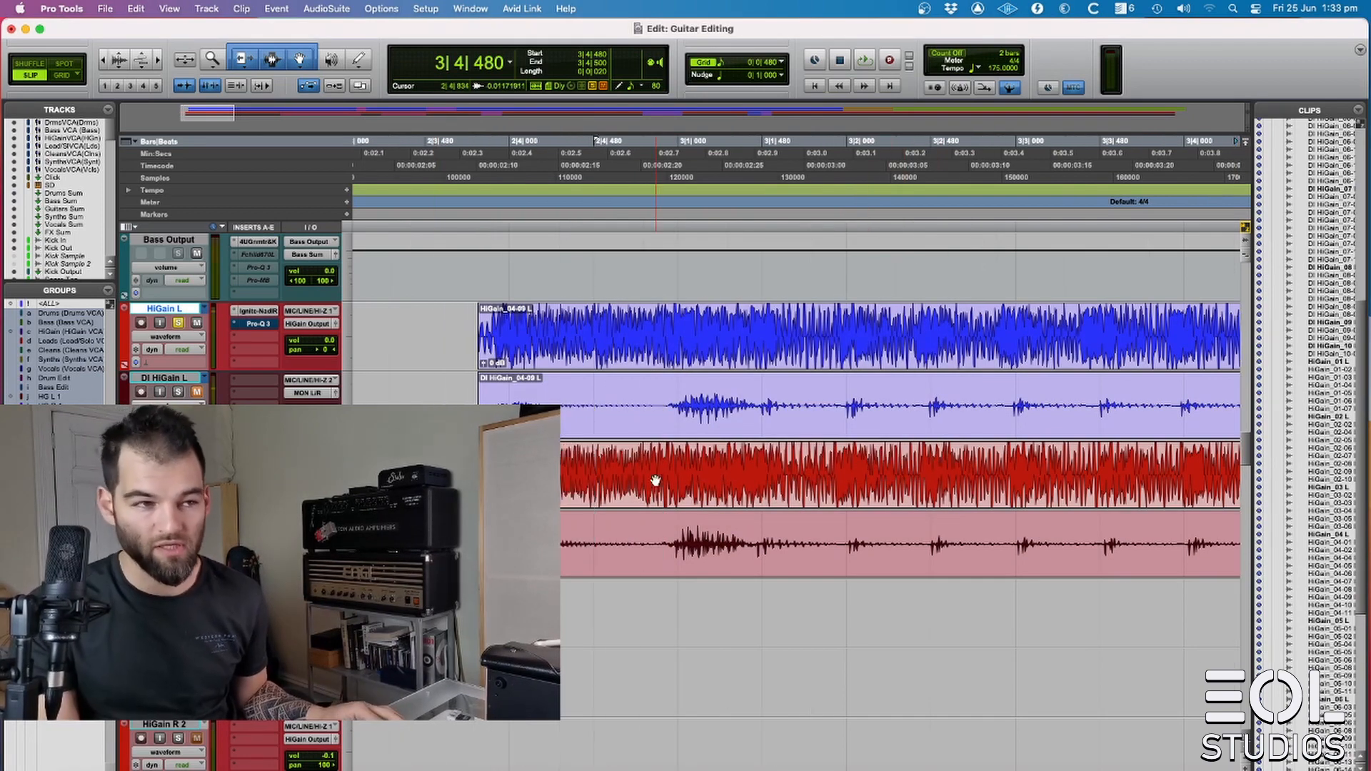
{"action": "left_click", "coordinate": [636, 530]}
{"action": "key", "text": "t"}
{"action": "key", "text": "space"}
{"action": "left_click", "coordinate": [817, 477]}
{"action": "left_click", "coordinate": [797, 461]}
{"action": "key", "text": "b"}
{"action": "left_click_drag", "start_coordinate": [608, 499], "coordinate": [698, 499]}
{"action": "left_click_drag", "start_coordinate": [889, 481], "coordinate": [865, 499]}
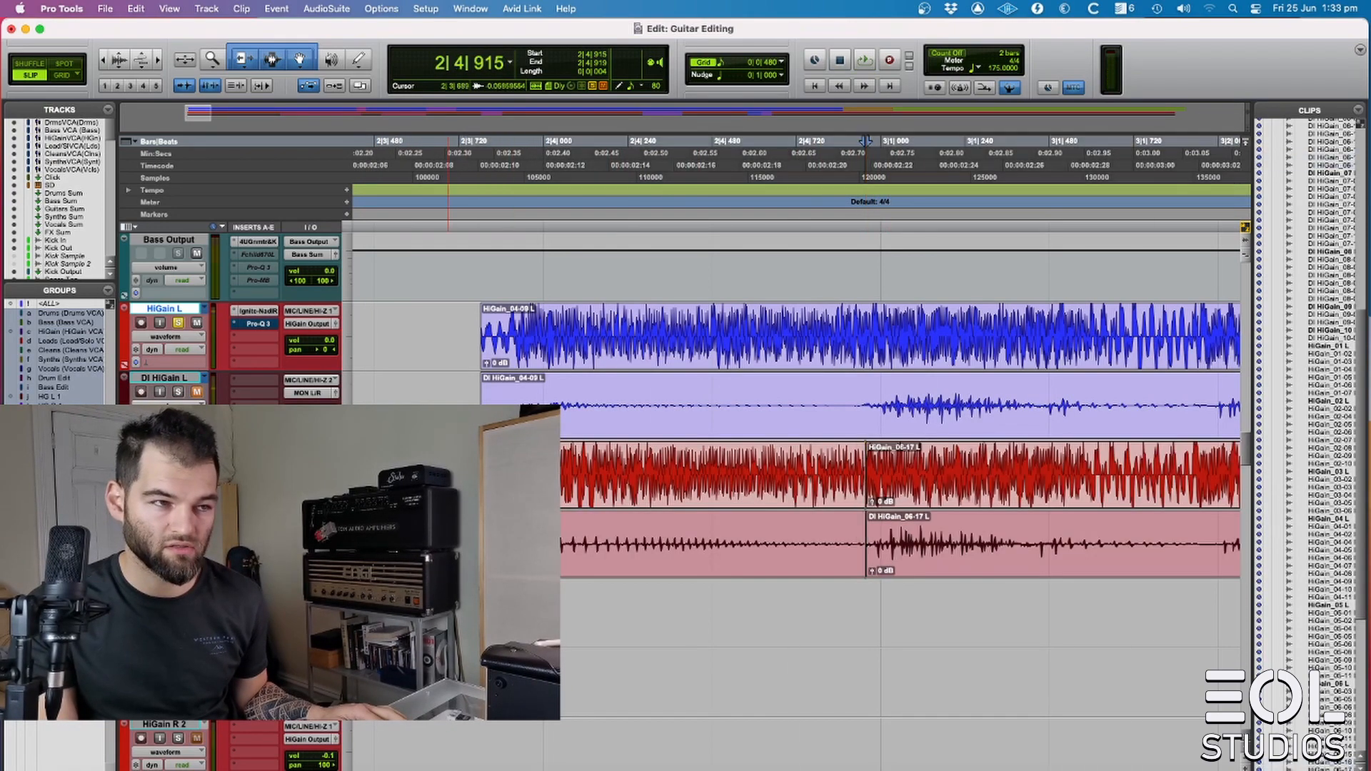
- Play the edited doubles from 2|3|601 into bar 5 to check their tightness
{"action": "left_click", "coordinate": [417, 500]}
{"action": "key", "text": "space"}
{"action": "key", "text": "r"}
{"action": "key", "text": "r"}
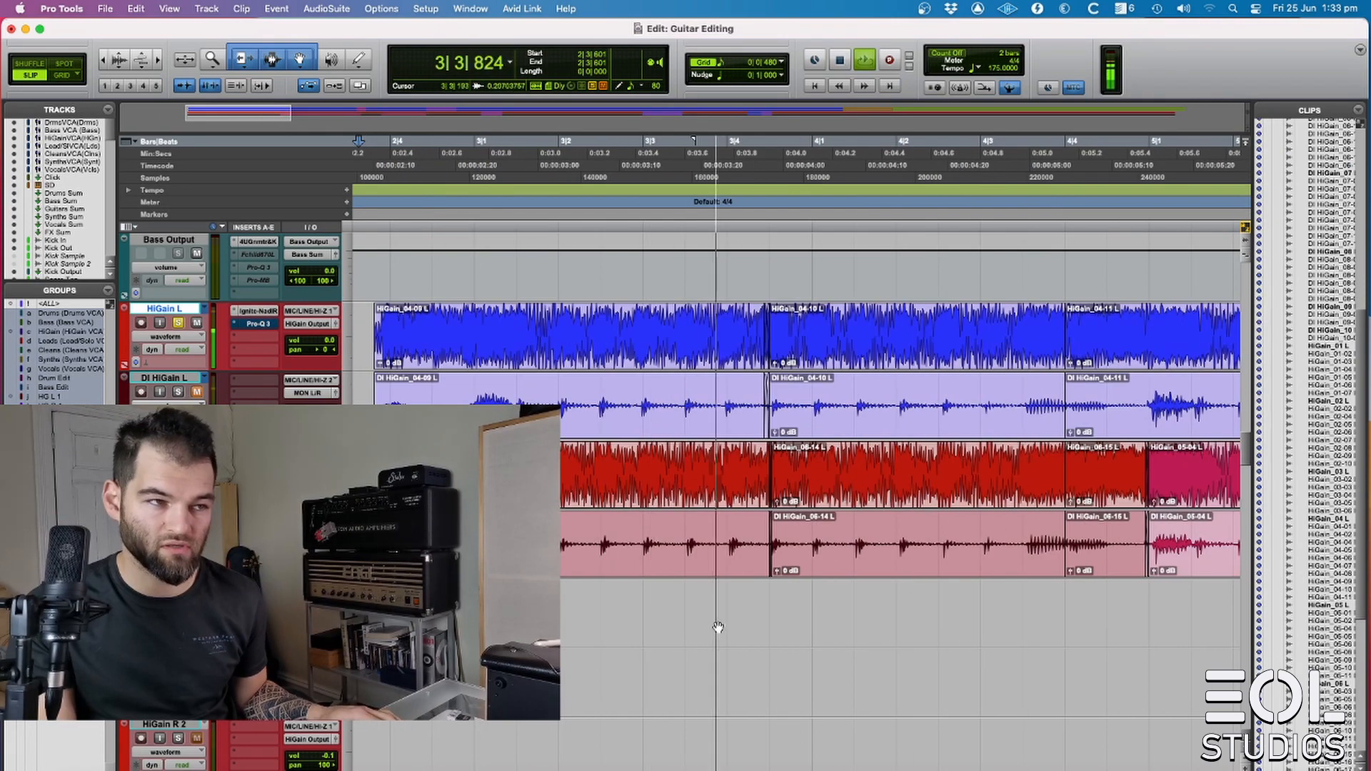
{"action": "scroll", "coordinate": [707, 626], "scroll_direction": "down", "scroll_amount": 2}
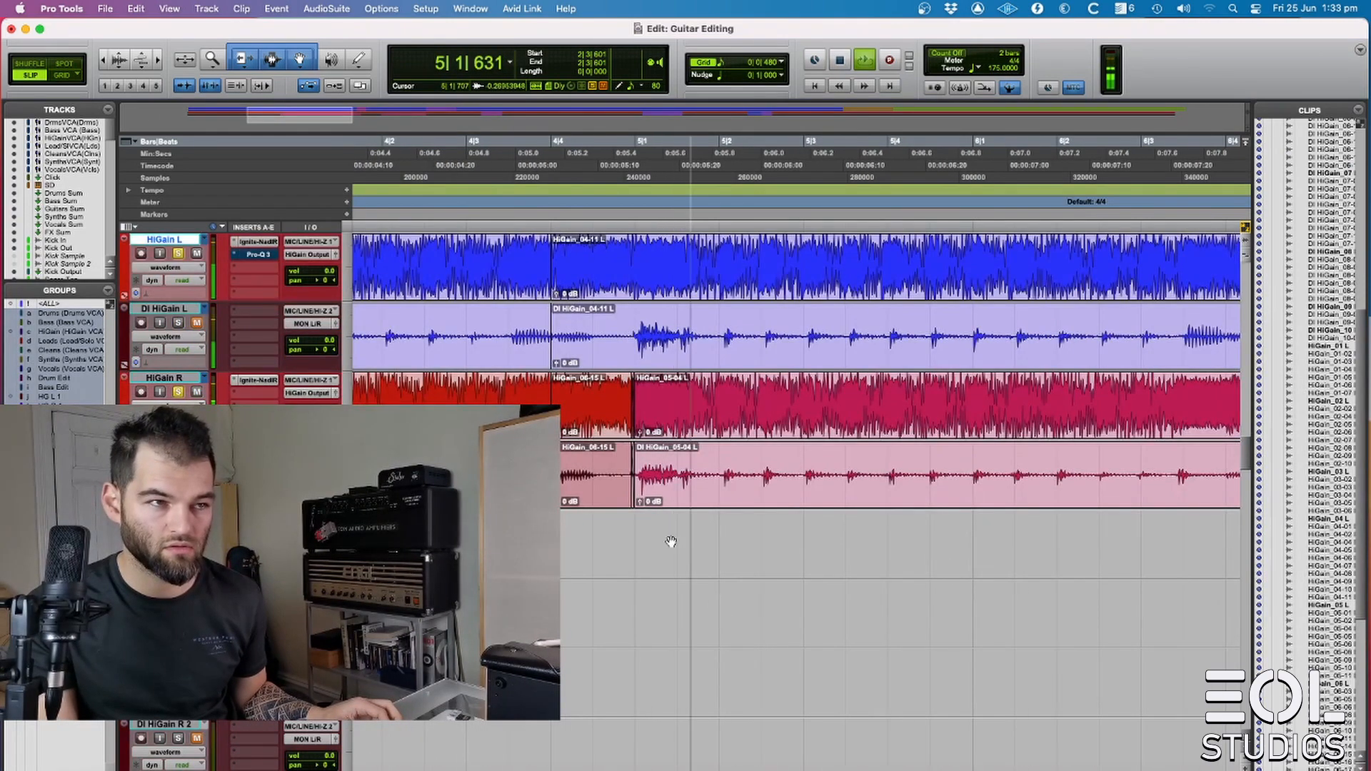
{"action": "key", "text": "space"}
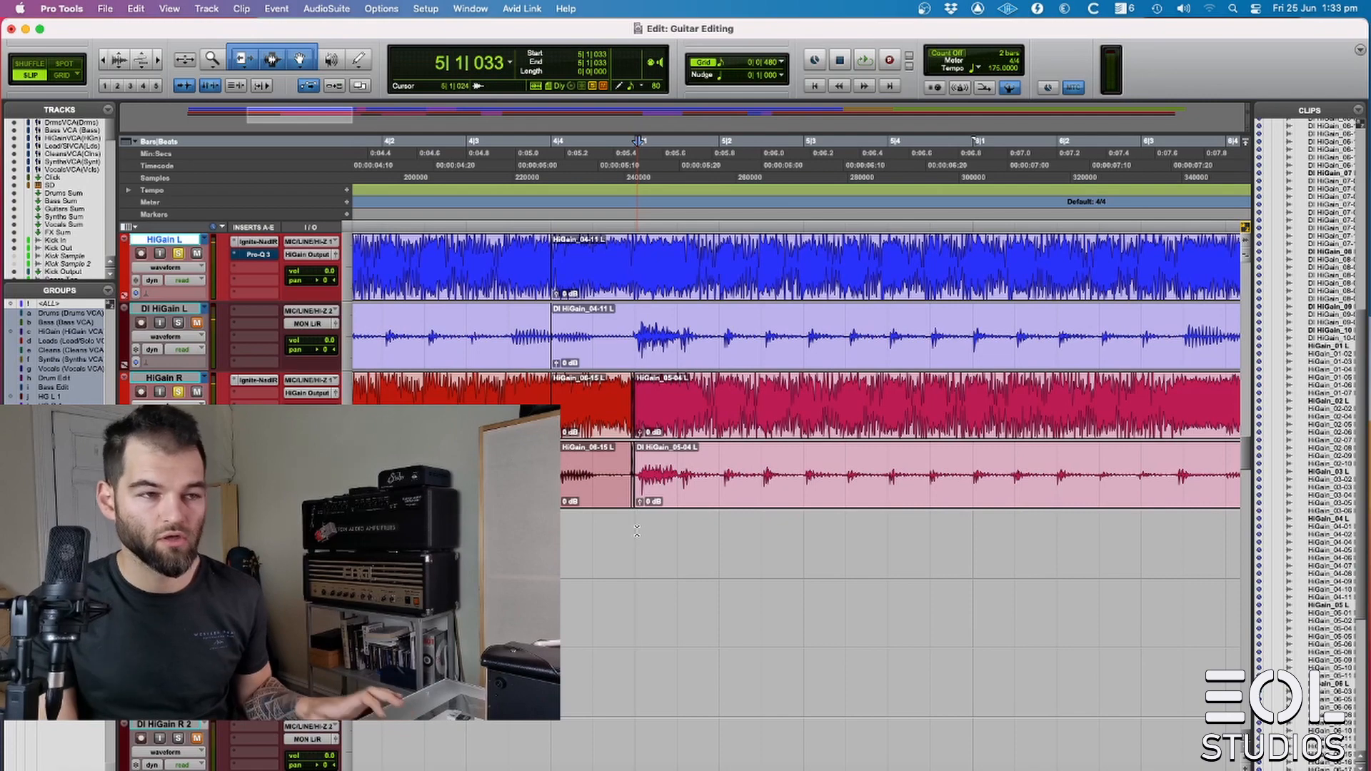
- Move the HiGain_04-05 clip and its DI earlier to 7|1|462 to match the right double, and crossfade its start from 7|1|447
{"action": "key", "text": "t"}
{"action": "scroll", "coordinate": [747, 618], "scroll_direction": "right", "scroll_amount": 3}
{"action": "scroll", "coordinate": [704, 381], "scroll_direction": "up", "scroll_amount": 1}
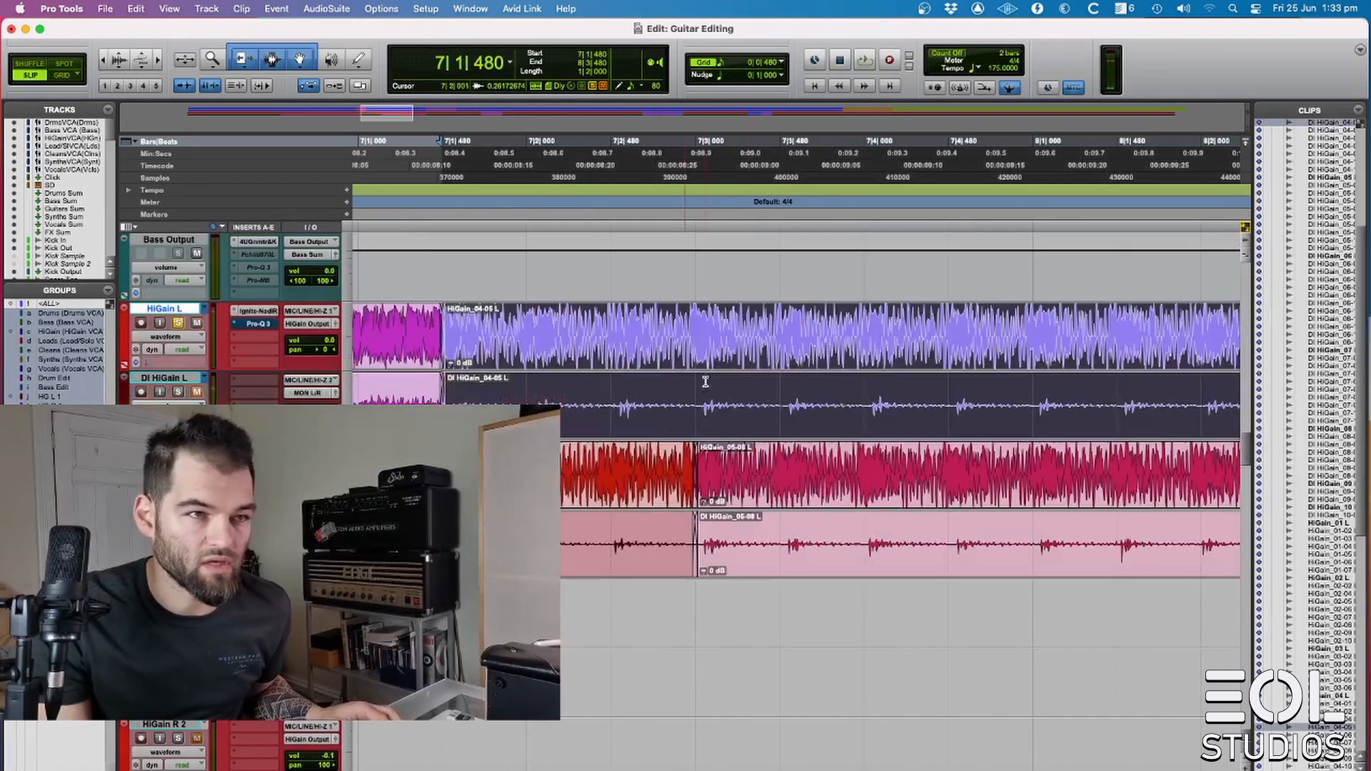
{"action": "scroll", "coordinate": [921, 471], "scroll_direction": "right", "scroll_amount": 2}
{"action": "scroll", "coordinate": [917, 460], "scroll_direction": "right", "scroll_amount": 4}
{"action": "scroll", "coordinate": [917, 461], "scroll_direction": "left", "scroll_amount": 3}
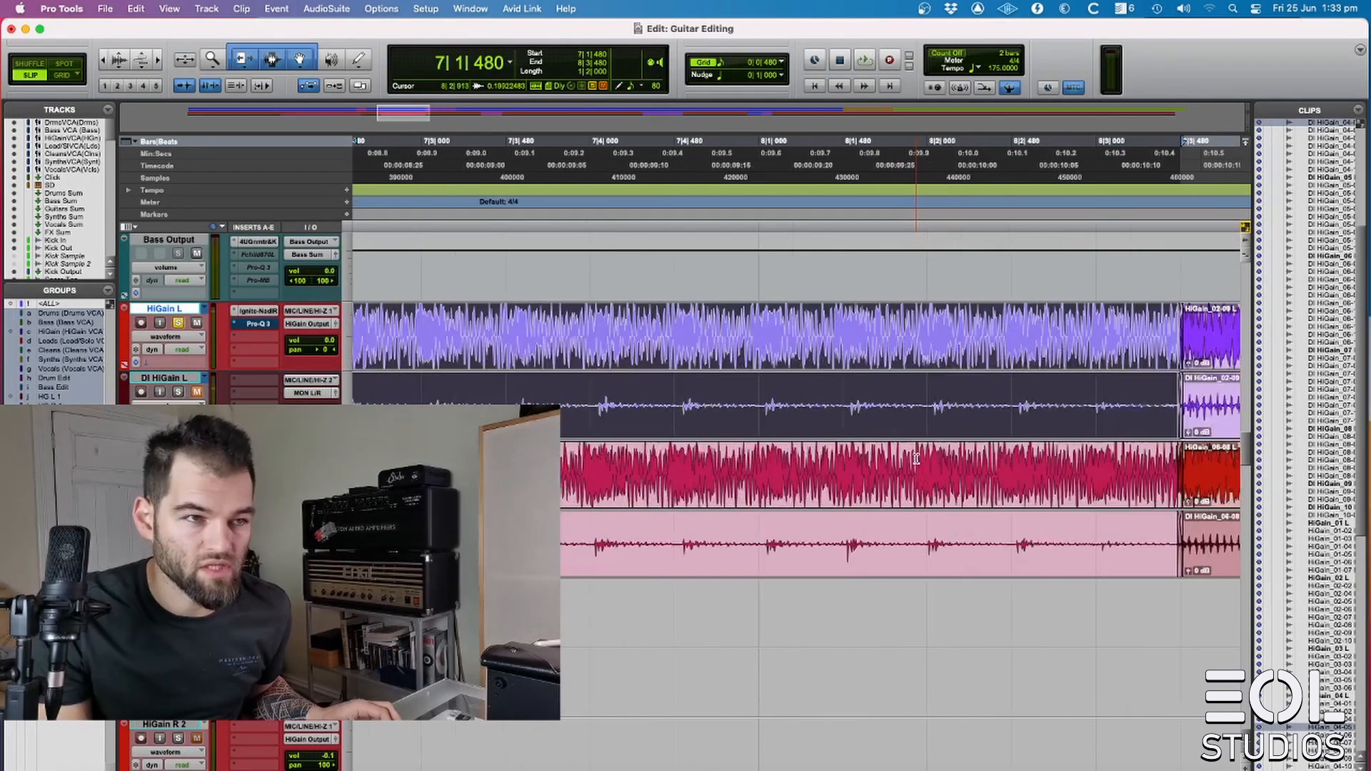
{"action": "scroll", "coordinate": [808, 449], "scroll_direction": "left", "scroll_amount": 3}
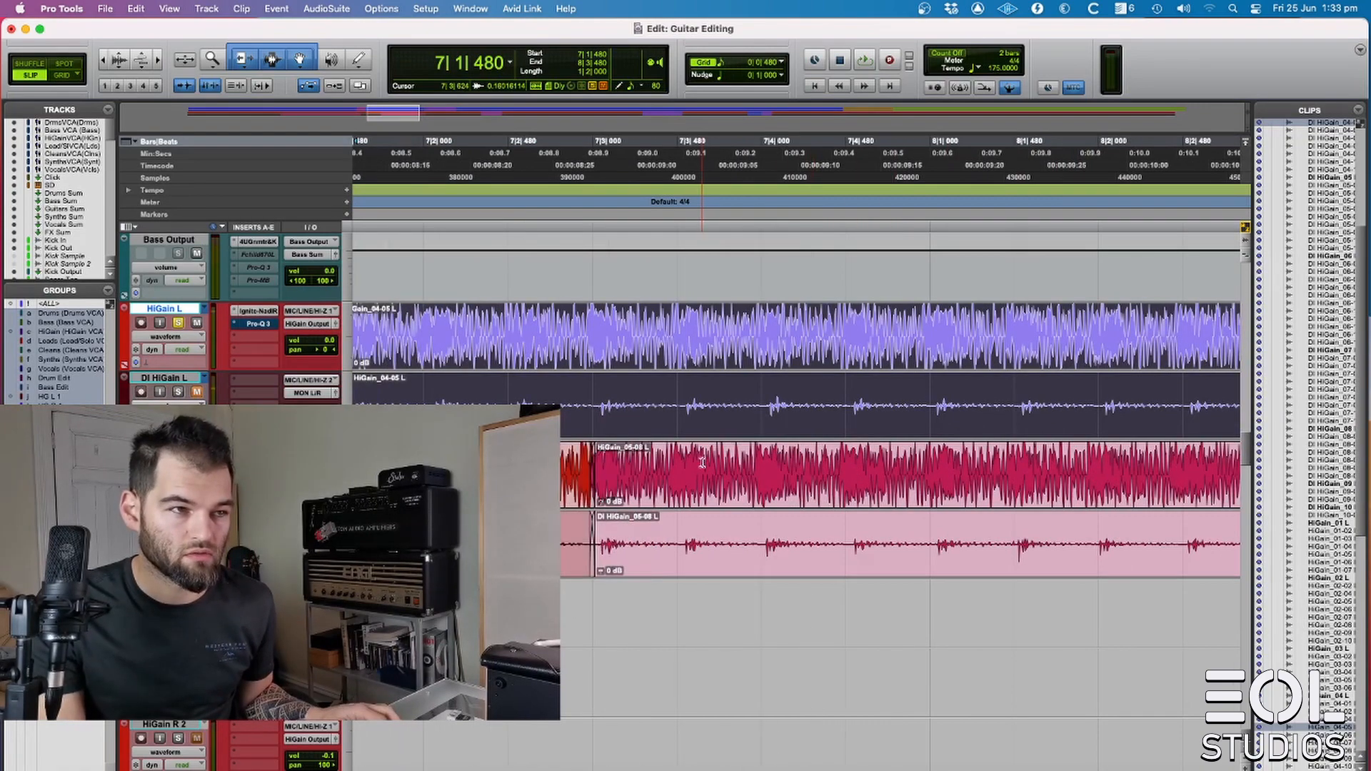
{"action": "scroll", "coordinate": [667, 432], "scroll_direction": "left", "scroll_amount": 3}
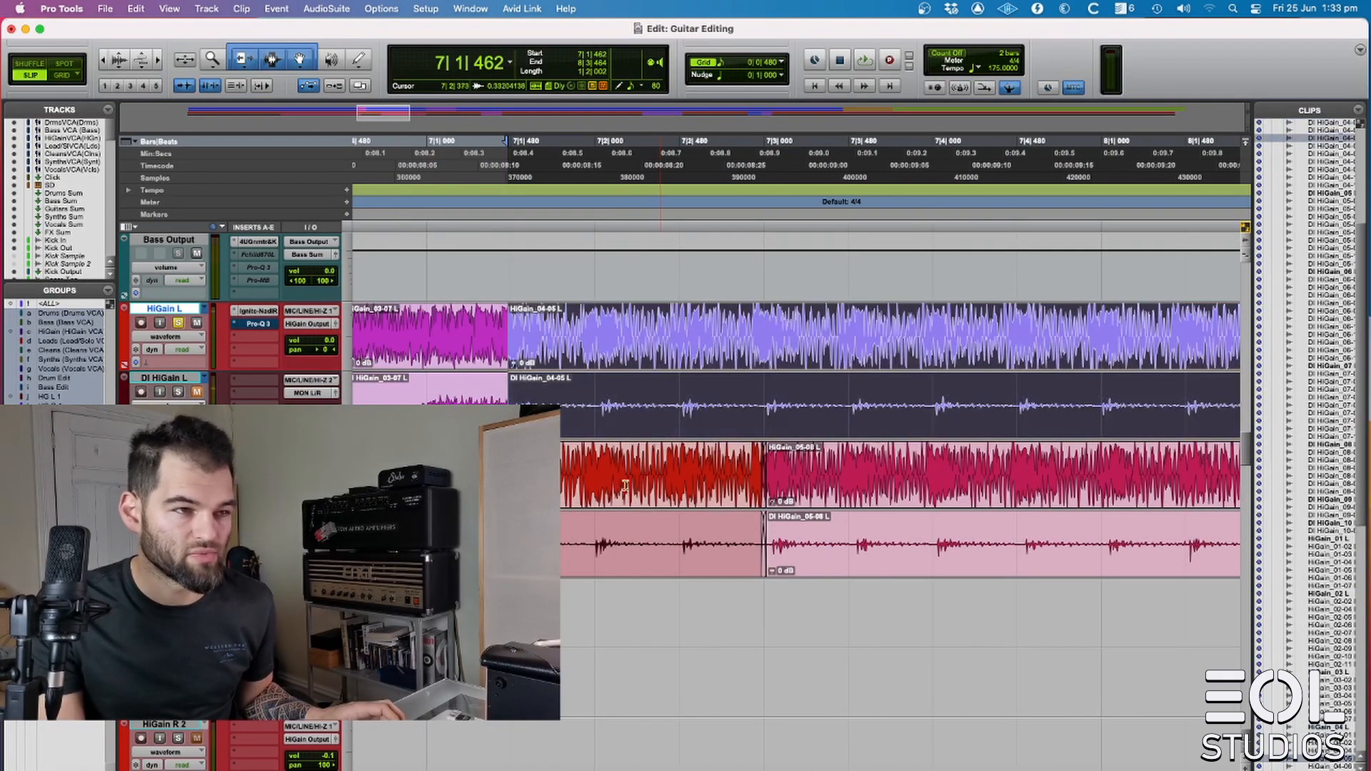
{"action": "left_click", "coordinate": [513, 361]}
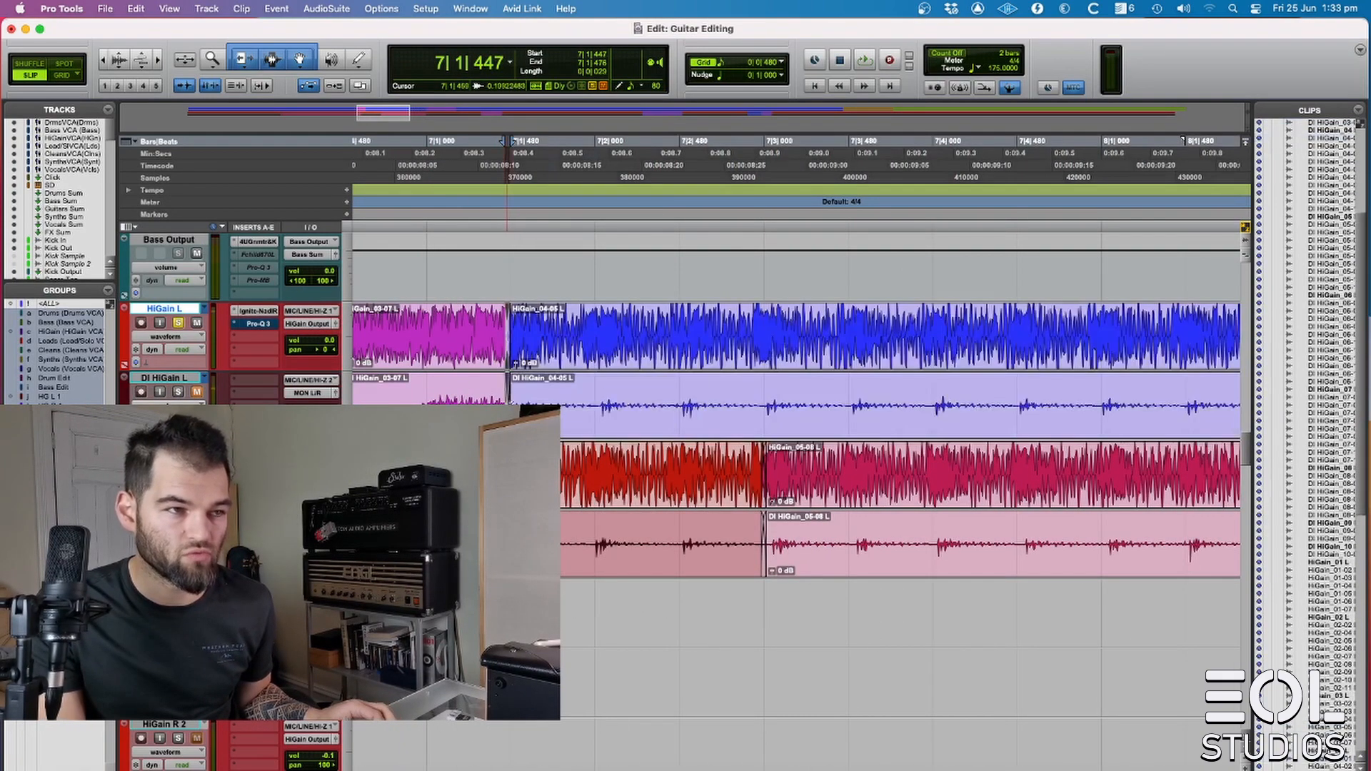
- Audition the doubles from 6|4|765 into bar 15 and replay the left edit from 14|4|911
{"action": "scroll", "coordinate": [782, 535], "scroll_direction": "right", "scroll_amount": 3}
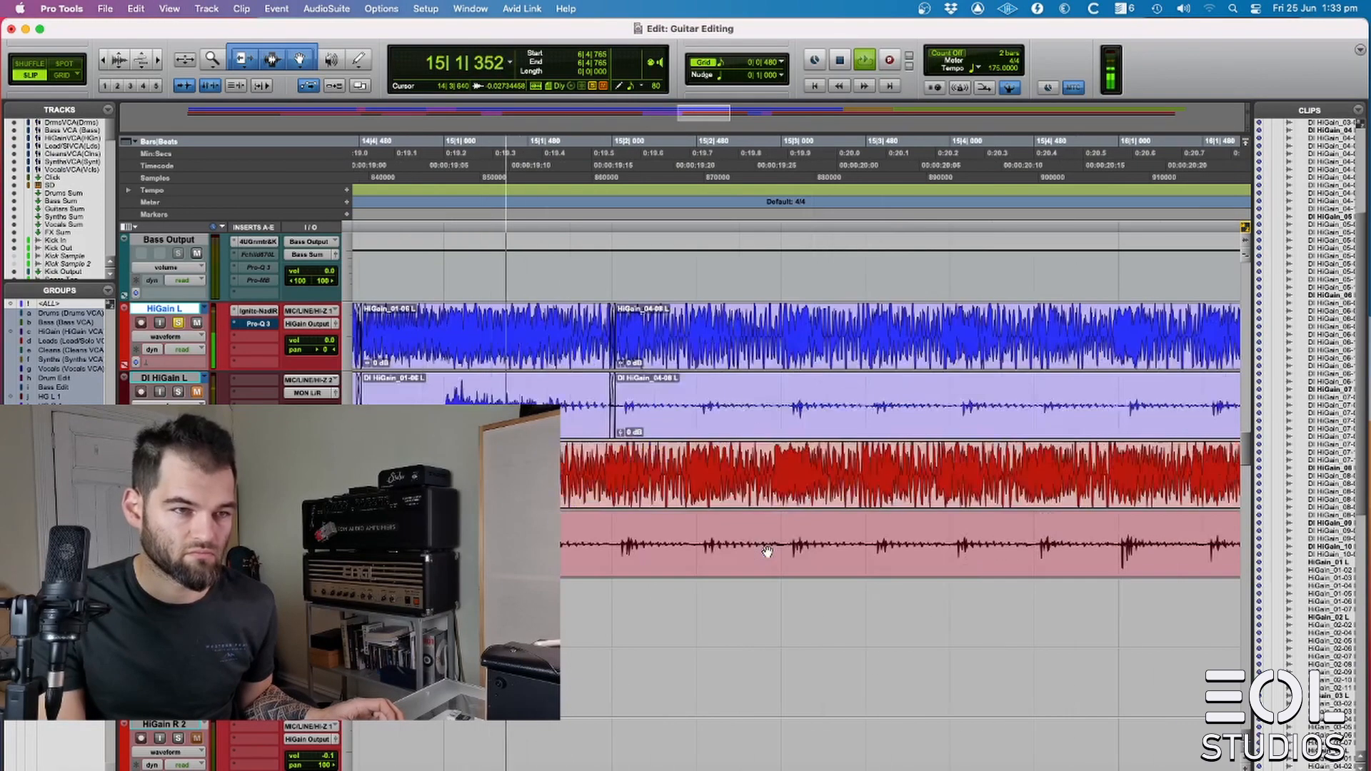
{"action": "key", "text": "space"}
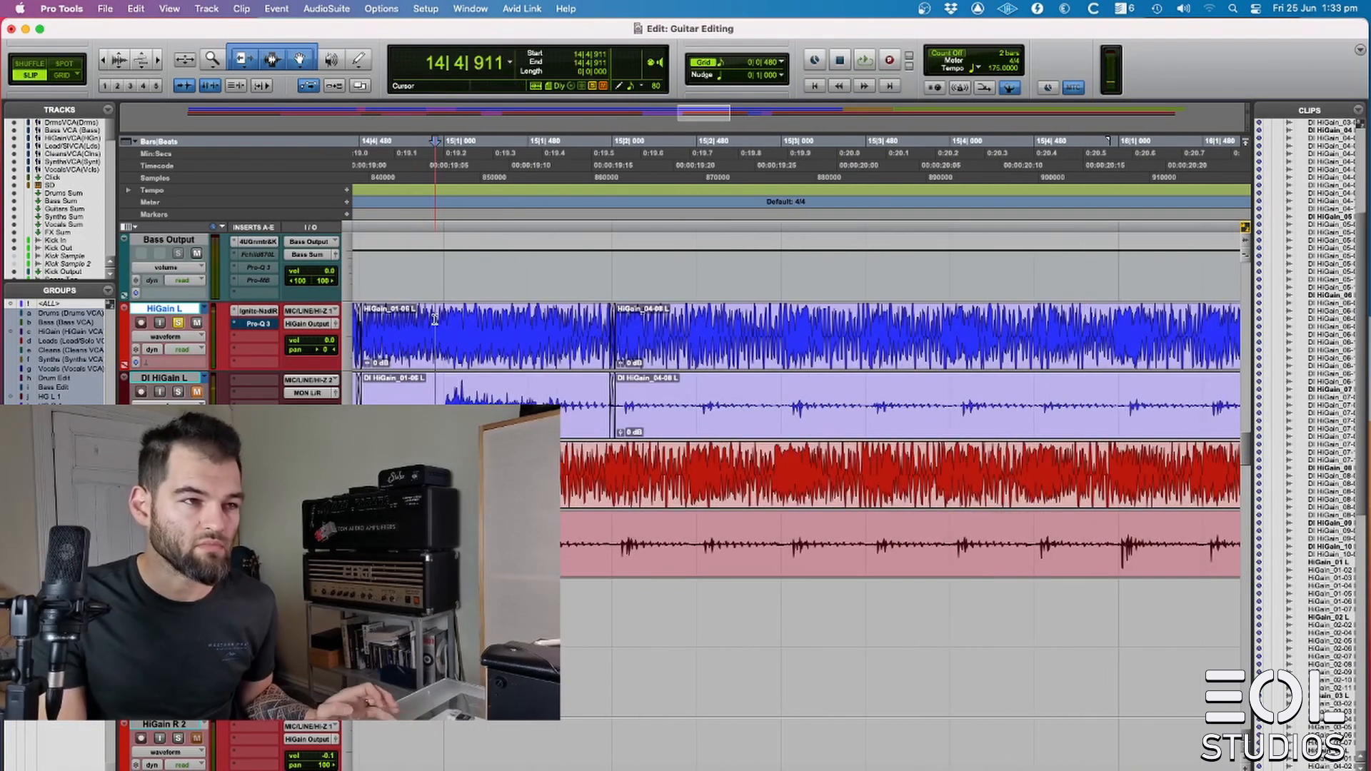
{"action": "key", "text": "space"}
{"action": "key", "text": "space"}
- Extend HiGain_04-08 and its DI back to just after 15|1|480 and play the join from 15|1|012
{"action": "left_click_drag", "start_coordinate": [616, 355], "coordinate": [539, 355]}
{"action": "left_click", "coordinate": [446, 326]}
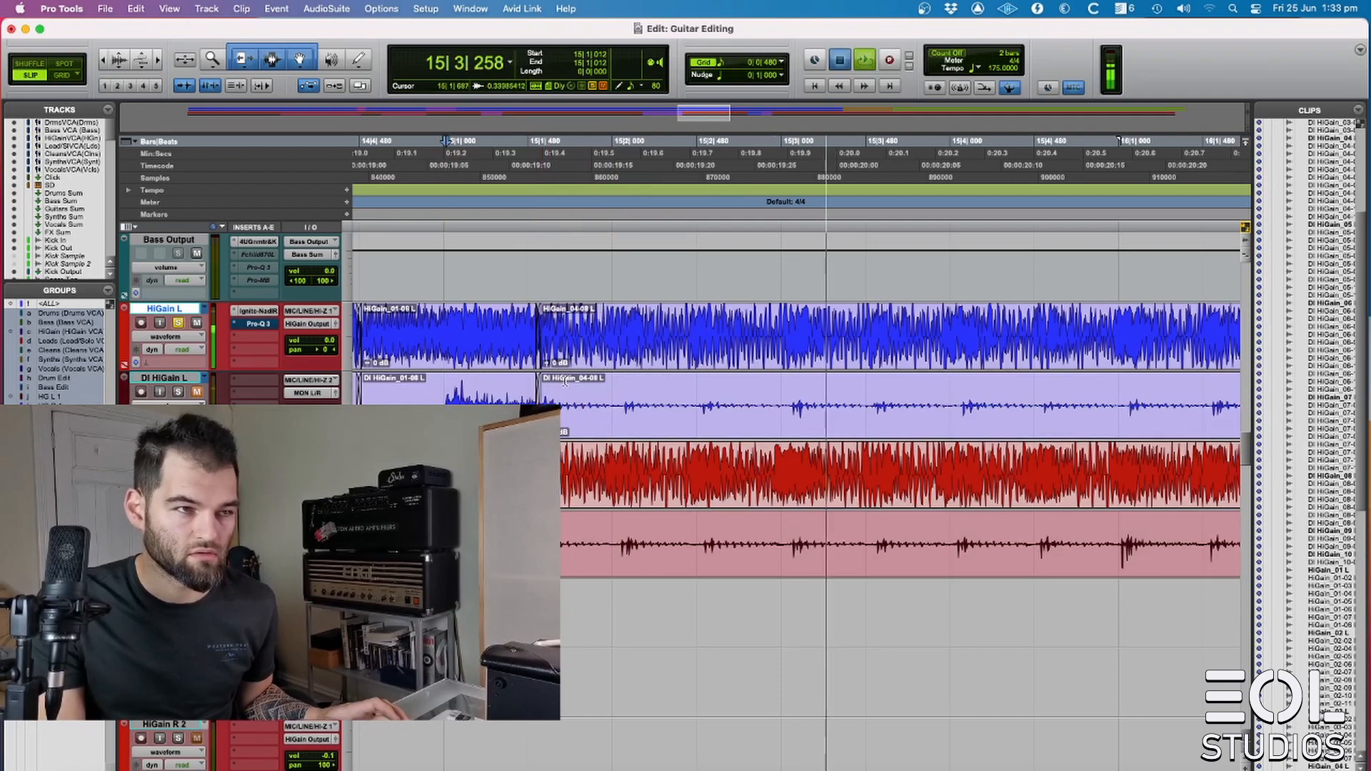
- Stop playback, undo the HiGain_04-08 and DI join edit to compare it, and redo the edit at 15|1|523
{"action": "key", "text": "space"}
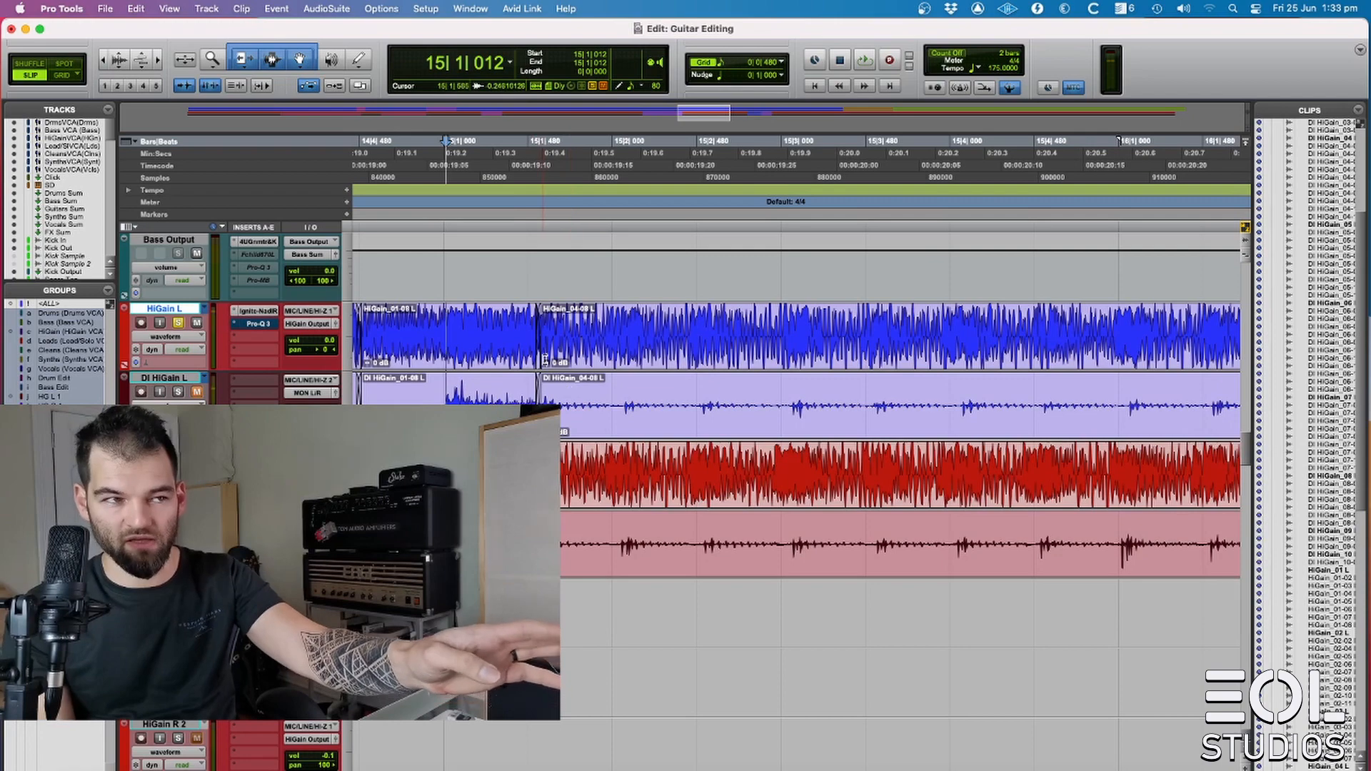
{"action": "key", "text": "super+z"}
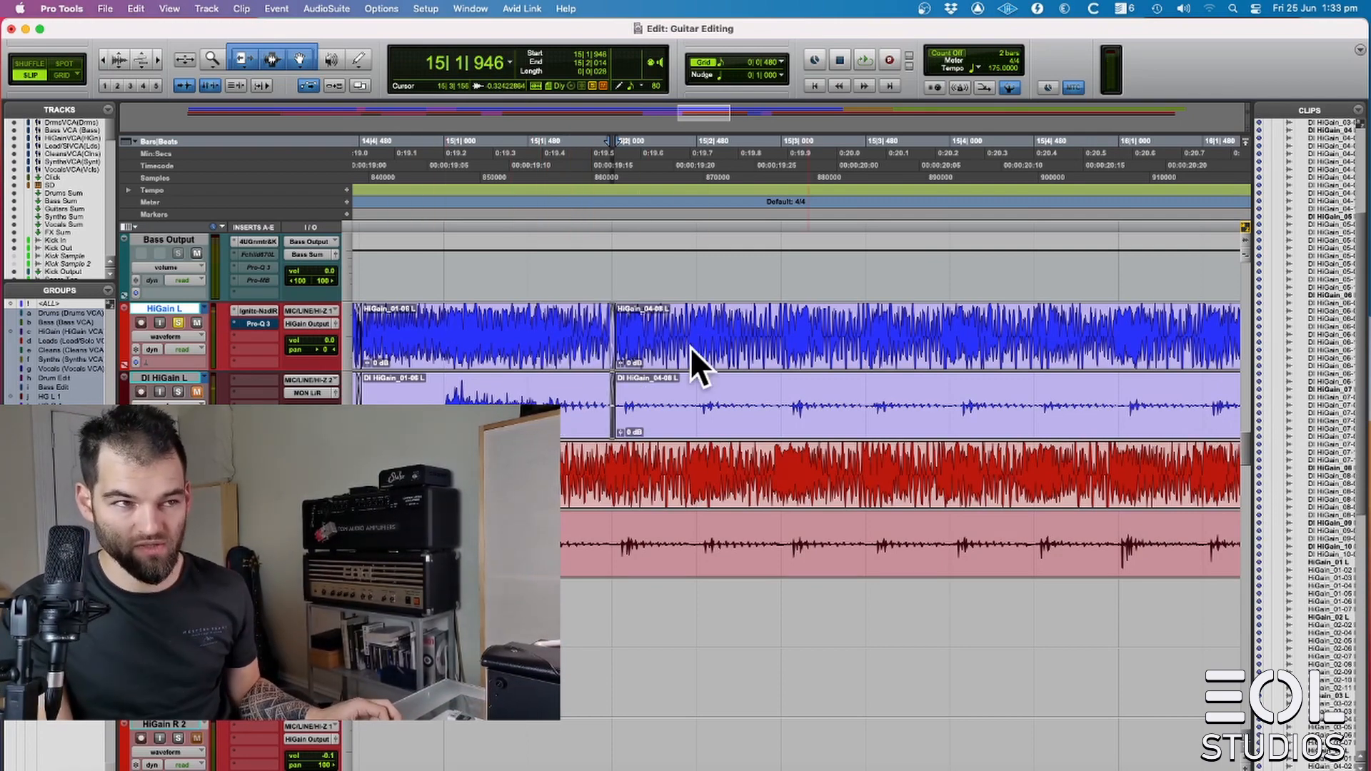
{"action": "key", "text": "shift+super+z"}
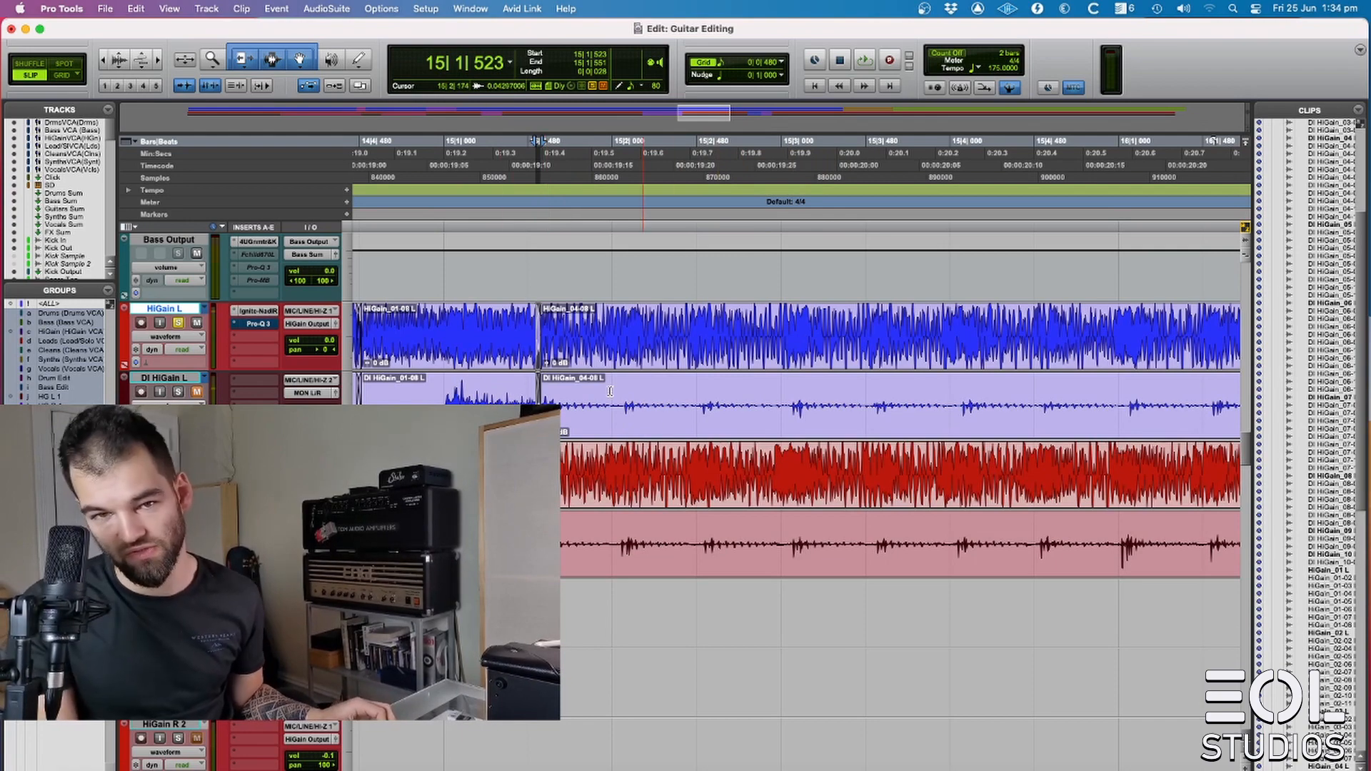
{"action": "scroll", "coordinate": [771, 497], "scroll_direction": "left", "scroll_amount": 2}
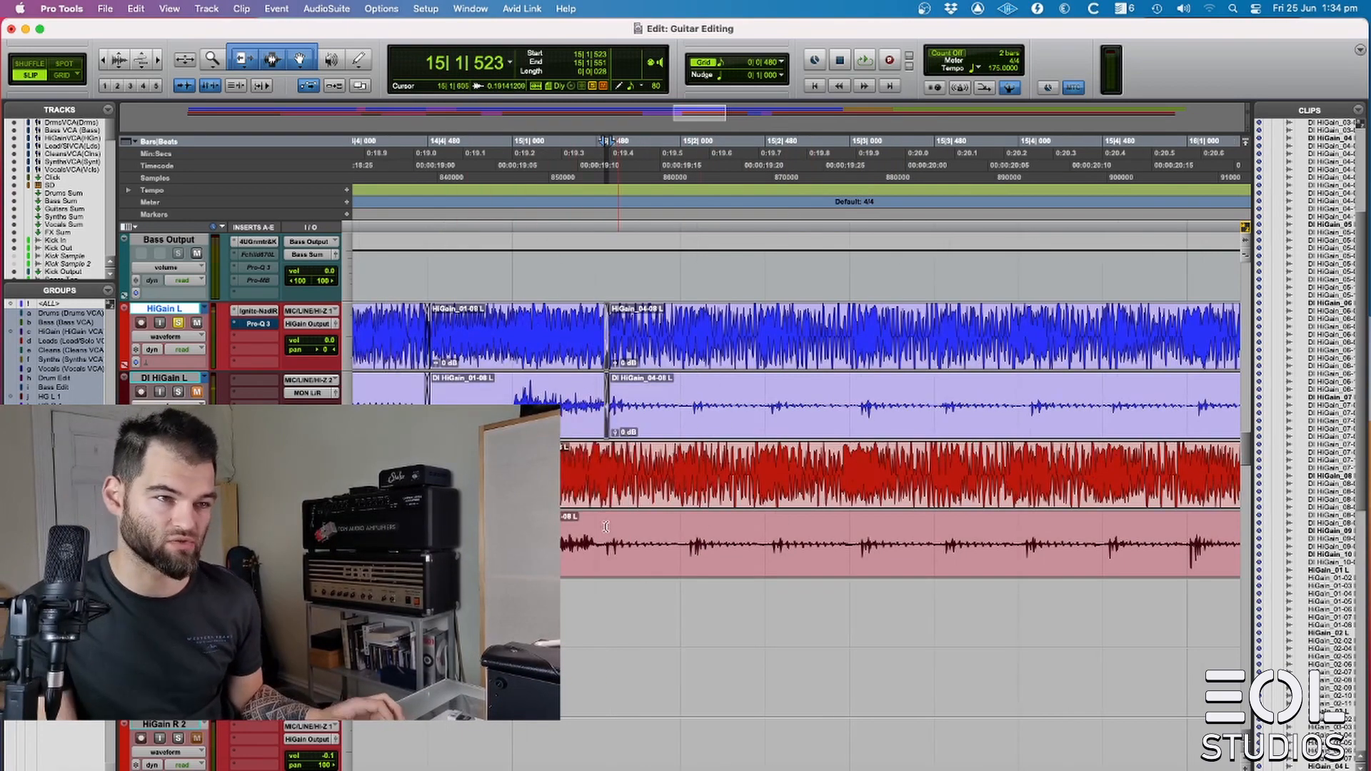
- Audition the doubles from 14|4|342, 15|4|005 and 15|2|166 to check their tightness through bars 15 and 16
{"action": "key", "text": "space"}
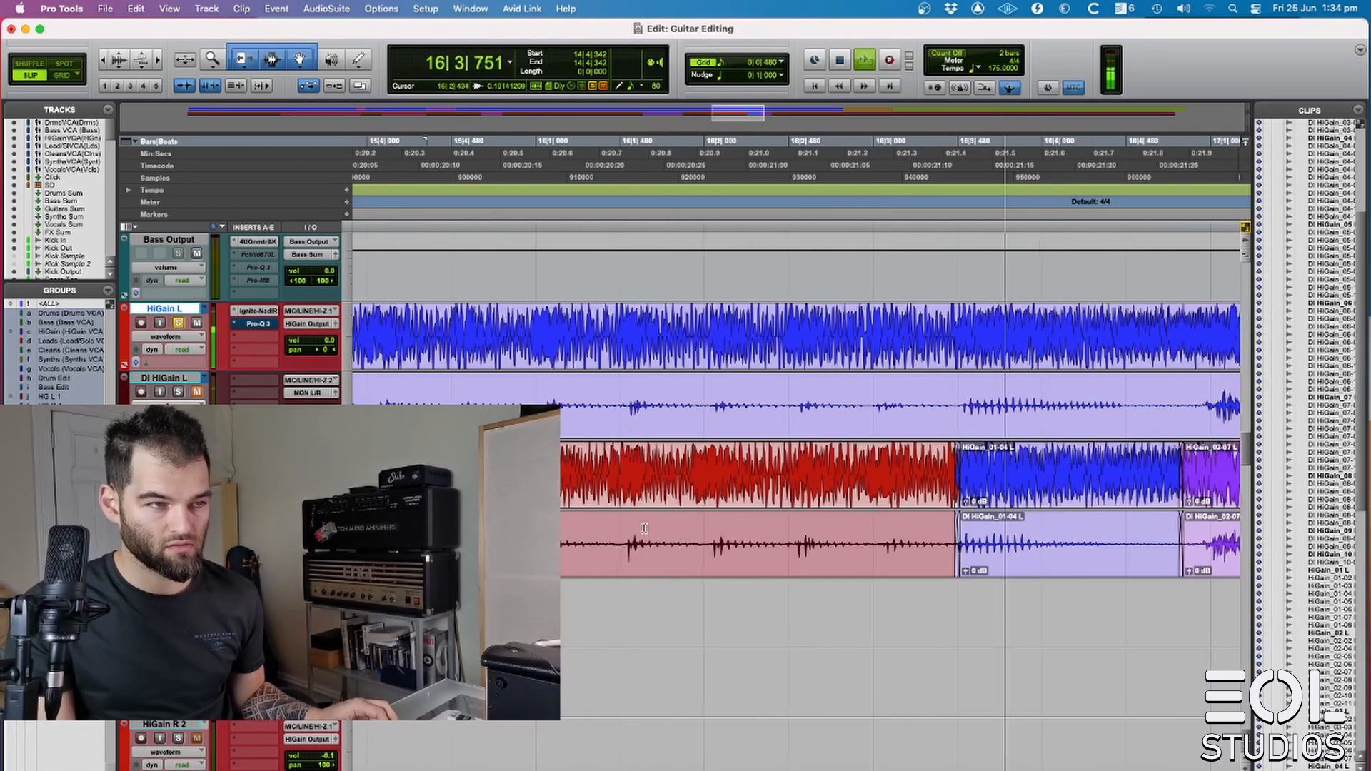
{"action": "key", "text": "space"}
{"action": "key", "text": "space"}
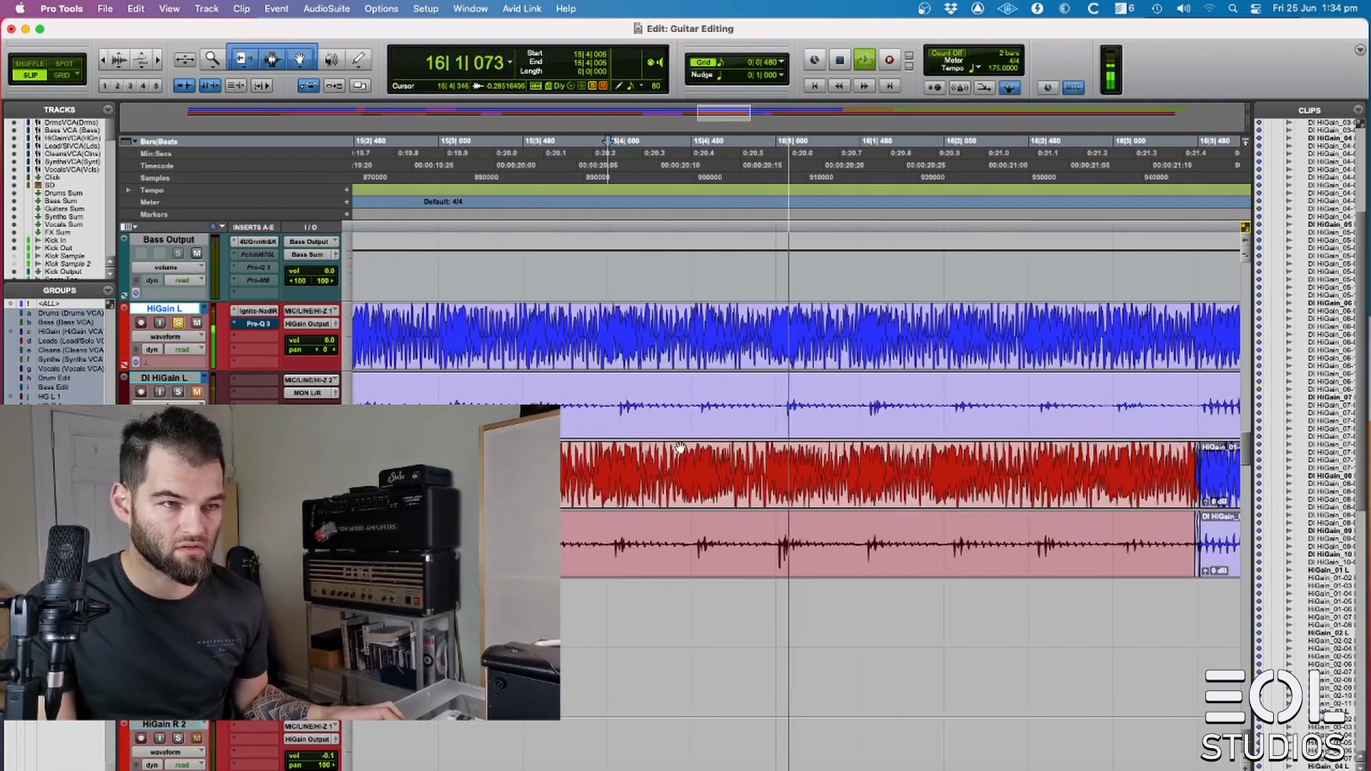
{"action": "key", "text": "space"}
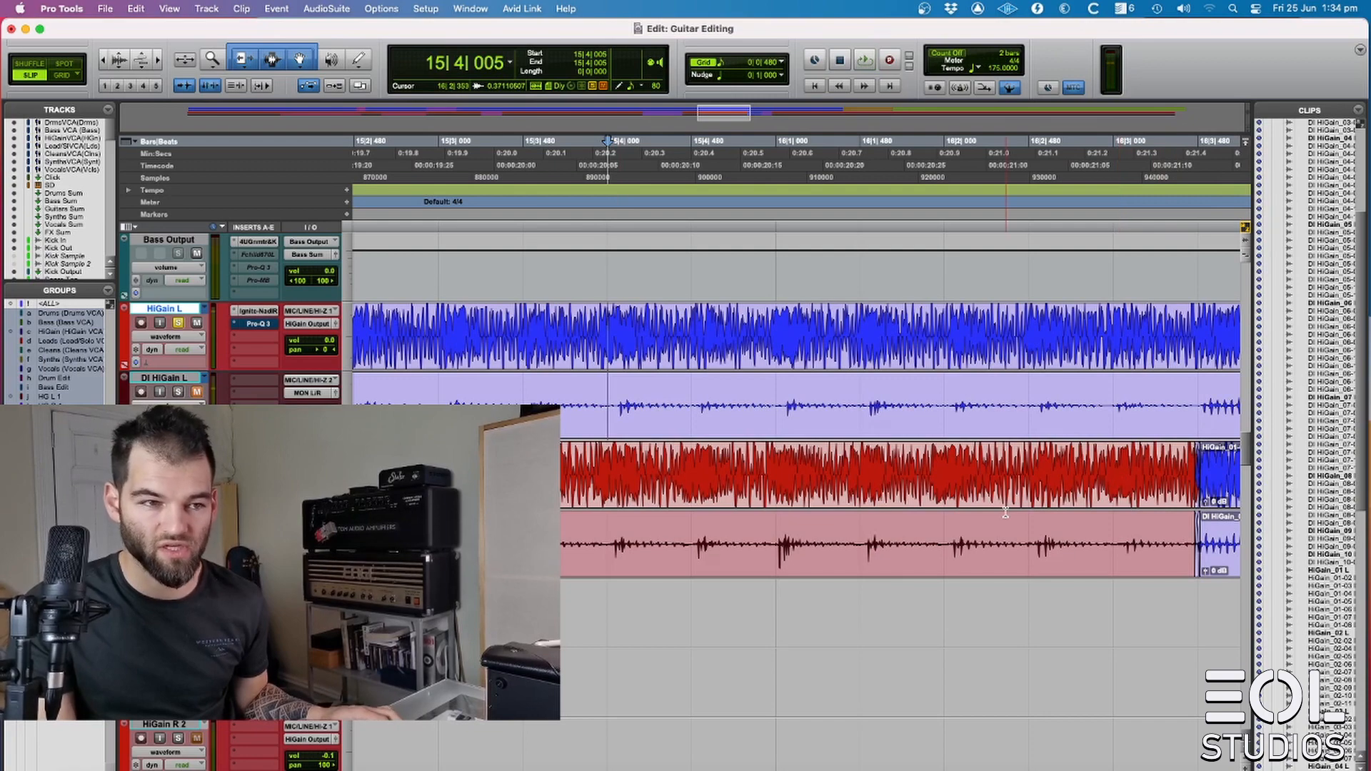
{"action": "scroll", "coordinate": [497, 355], "scroll_direction": "left", "scroll_amount": 3}
{"action": "key", "text": "space"}
{"action": "scroll", "coordinate": [731, 481], "scroll_direction": "right", "scroll_amount": 3}
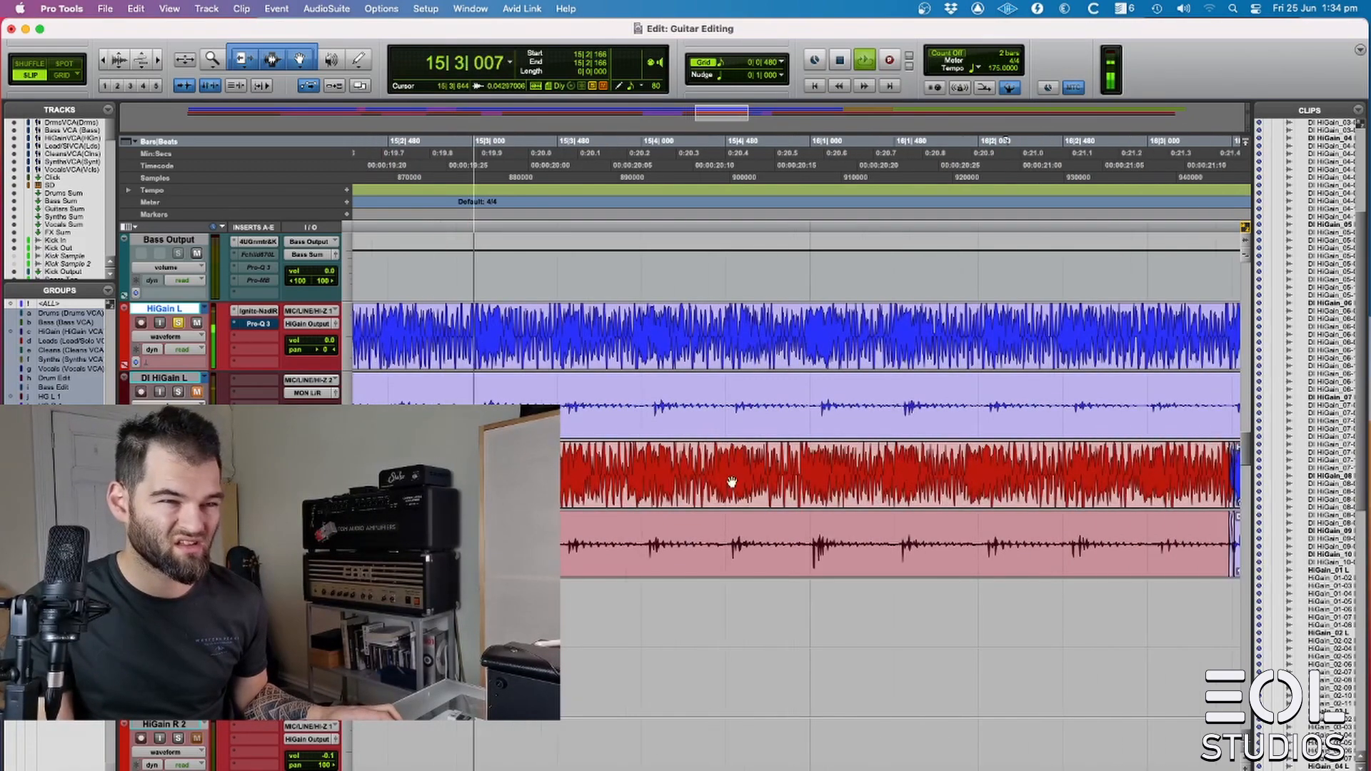
{"action": "key", "text": "space"}
{"action": "key", "text": "space"}
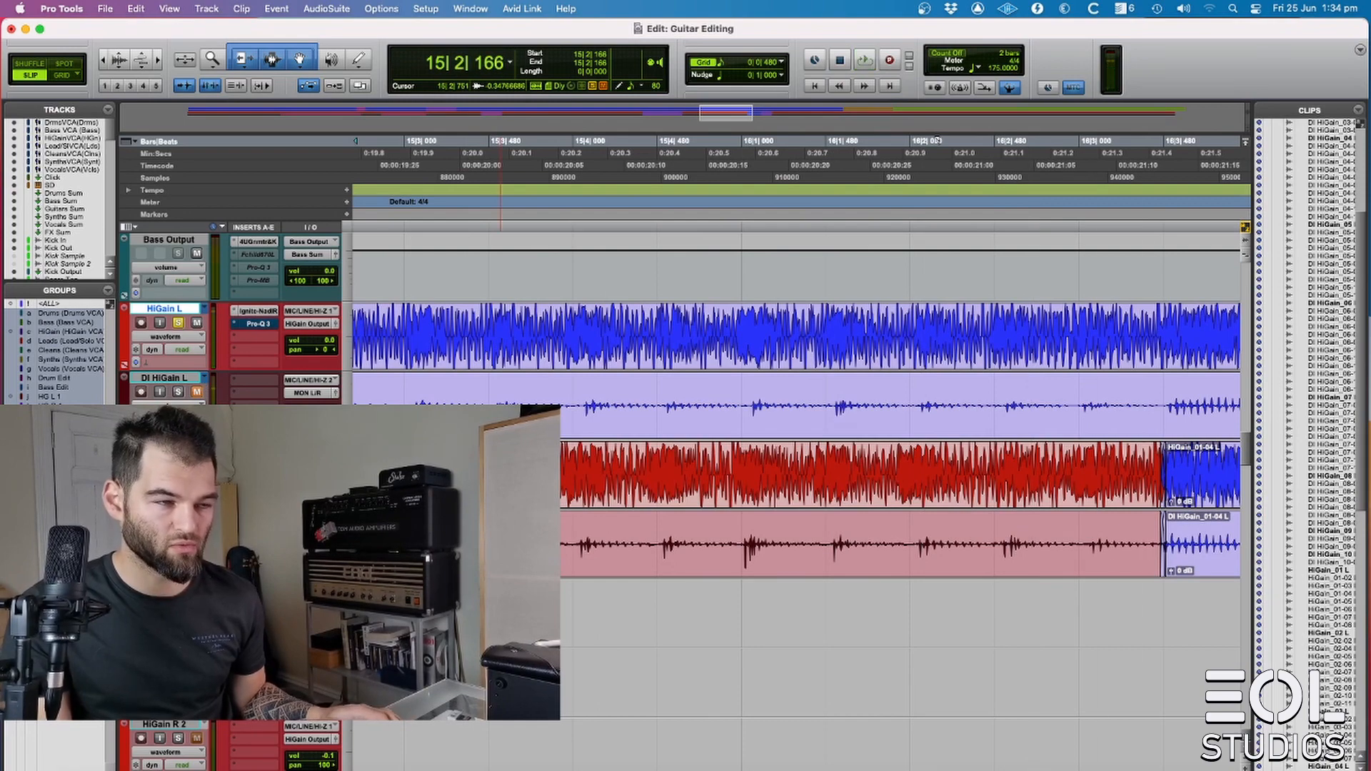
{"action": "key", "text": "space"}
{"action": "key", "text": "space"}
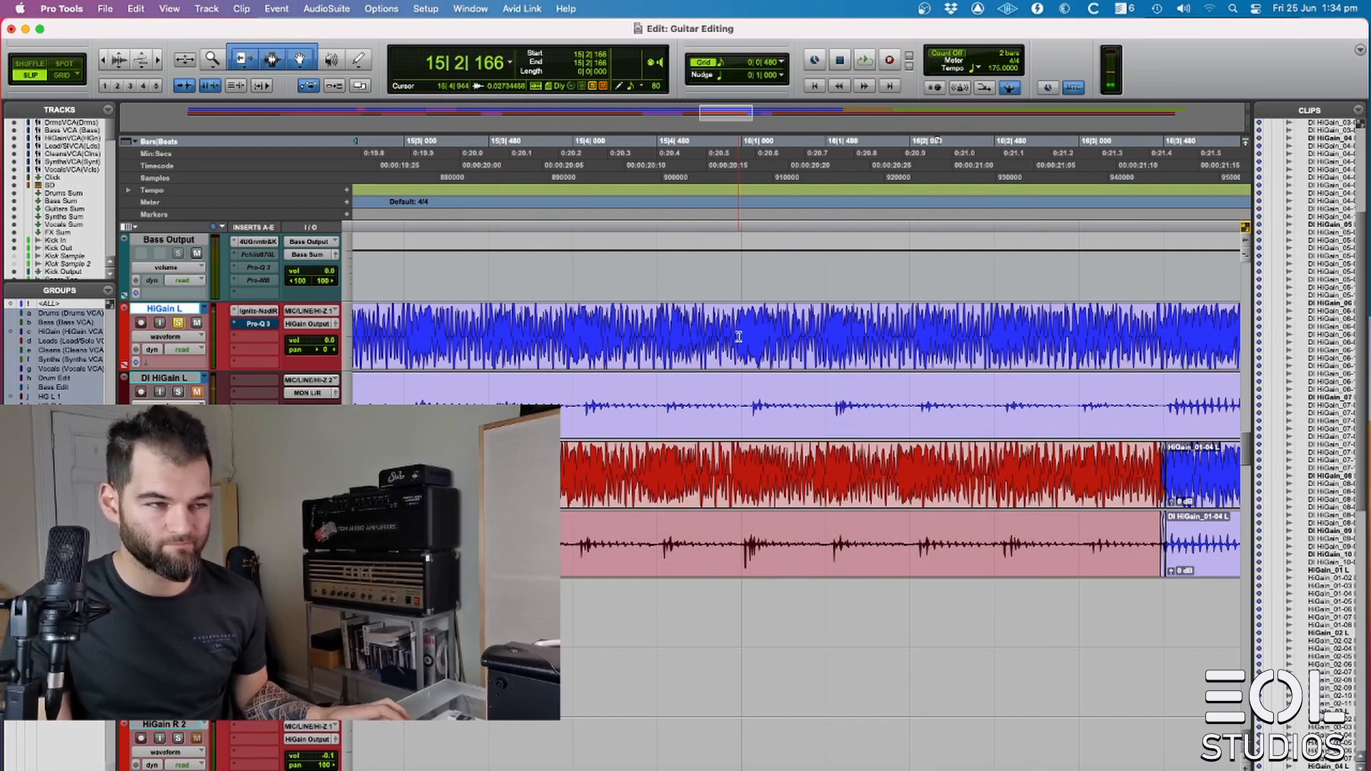
{"action": "key", "text": "space"}
- Separate the left double and its DI around 15|4 to 16|3, move the section slightly later to 15|4|058, and play from 15|3|221
{"action": "left_click_drag", "start_coordinate": [578, 339], "coordinate": [1165, 355]}
{"action": "key", "text": "b"}
{"action": "left_click_drag", "start_coordinate": [763, 428], "coordinate": [767, 427]}
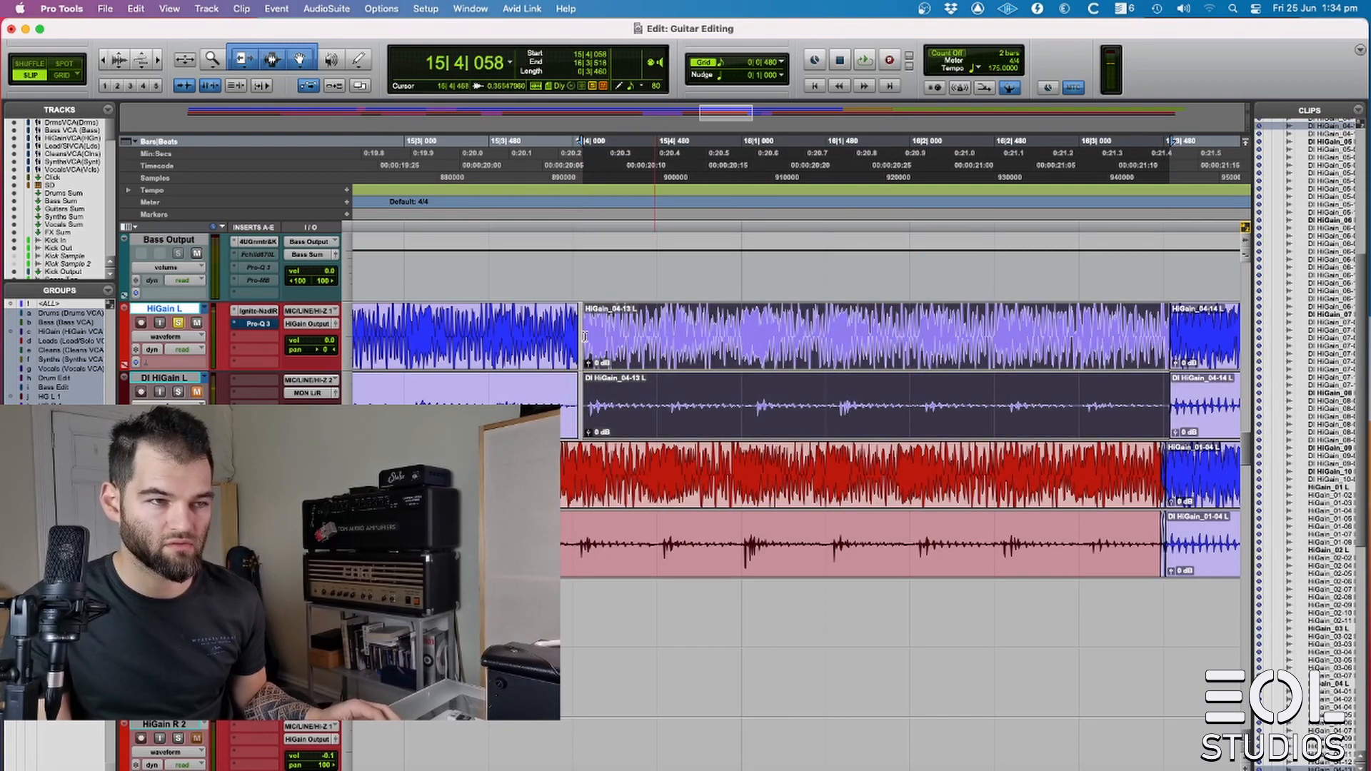
{"action": "left_click", "coordinate": [446, 312]}
{"action": "key", "text": "space"}
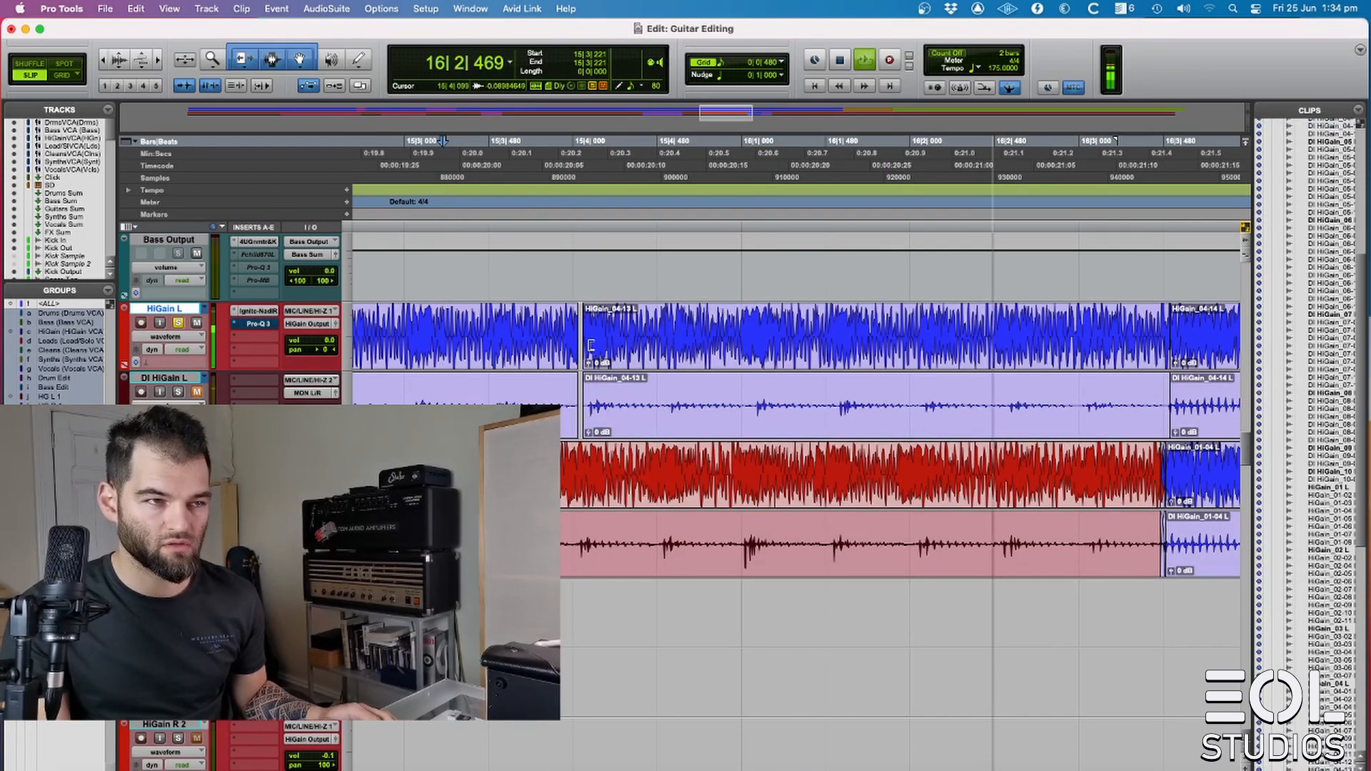
- Extend the start of HiGain_04-13 and its DI back to close the gap near 15|4, and play the join from 15|2|787
{"action": "left_click_drag", "start_coordinate": [591, 345], "coordinate": [576, 345]}
{"action": "left_click", "coordinate": [374, 321]}
{"action": "key", "text": "space"}
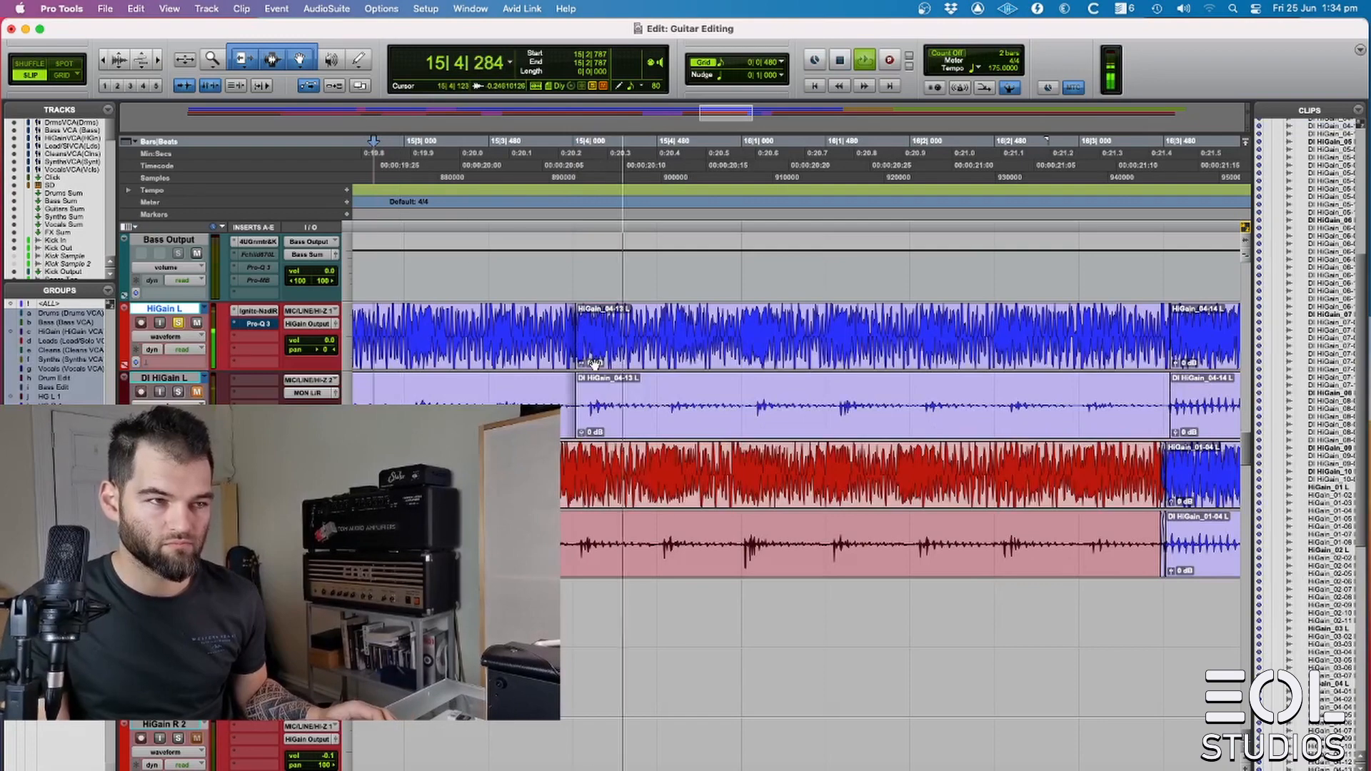
{"action": "key", "text": "space"}
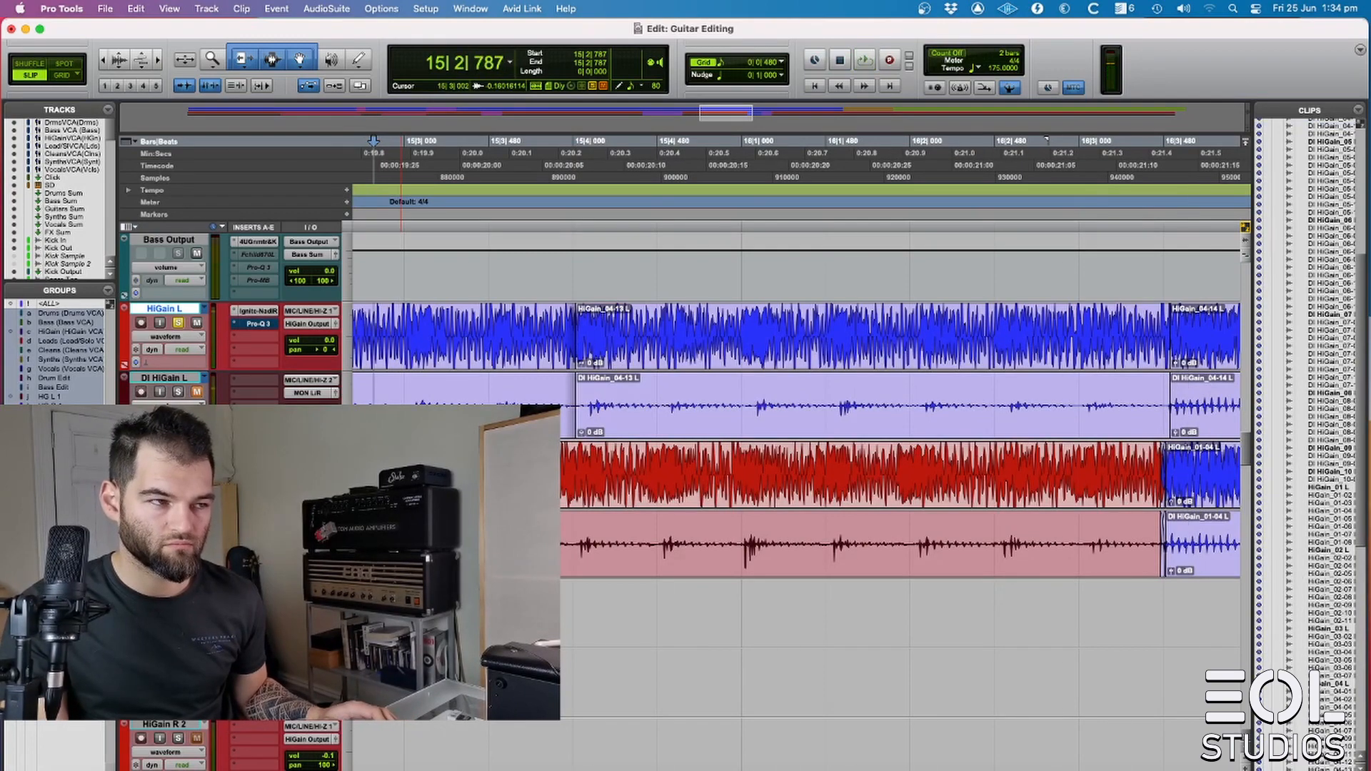
{"action": "key", "text": "space"}
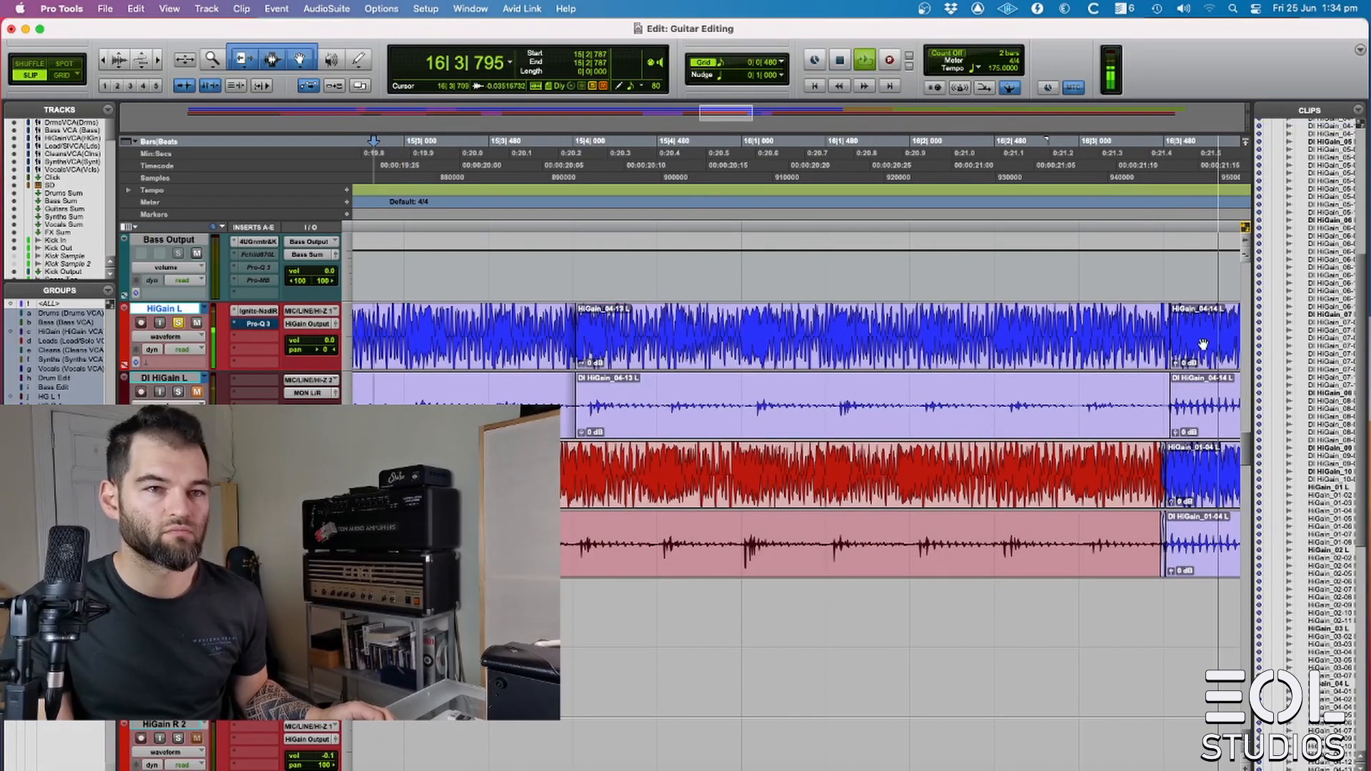
- Crossfade both ends of HiGain_04-13 and its DI, at 16|3|514 and near 15|4|000
{"action": "left_click", "coordinate": [1168, 367]}
{"action": "key", "text": "space"}
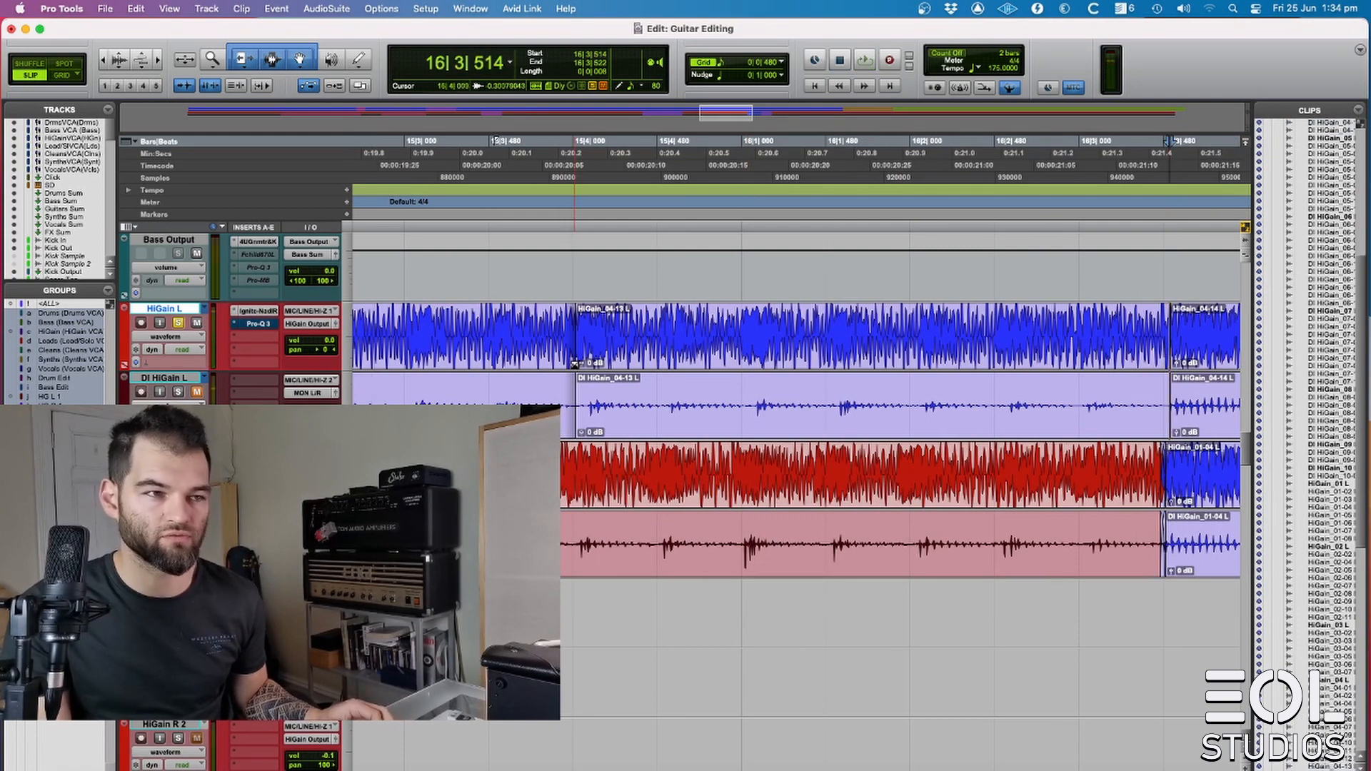
{"action": "left_click", "coordinate": [575, 366]}
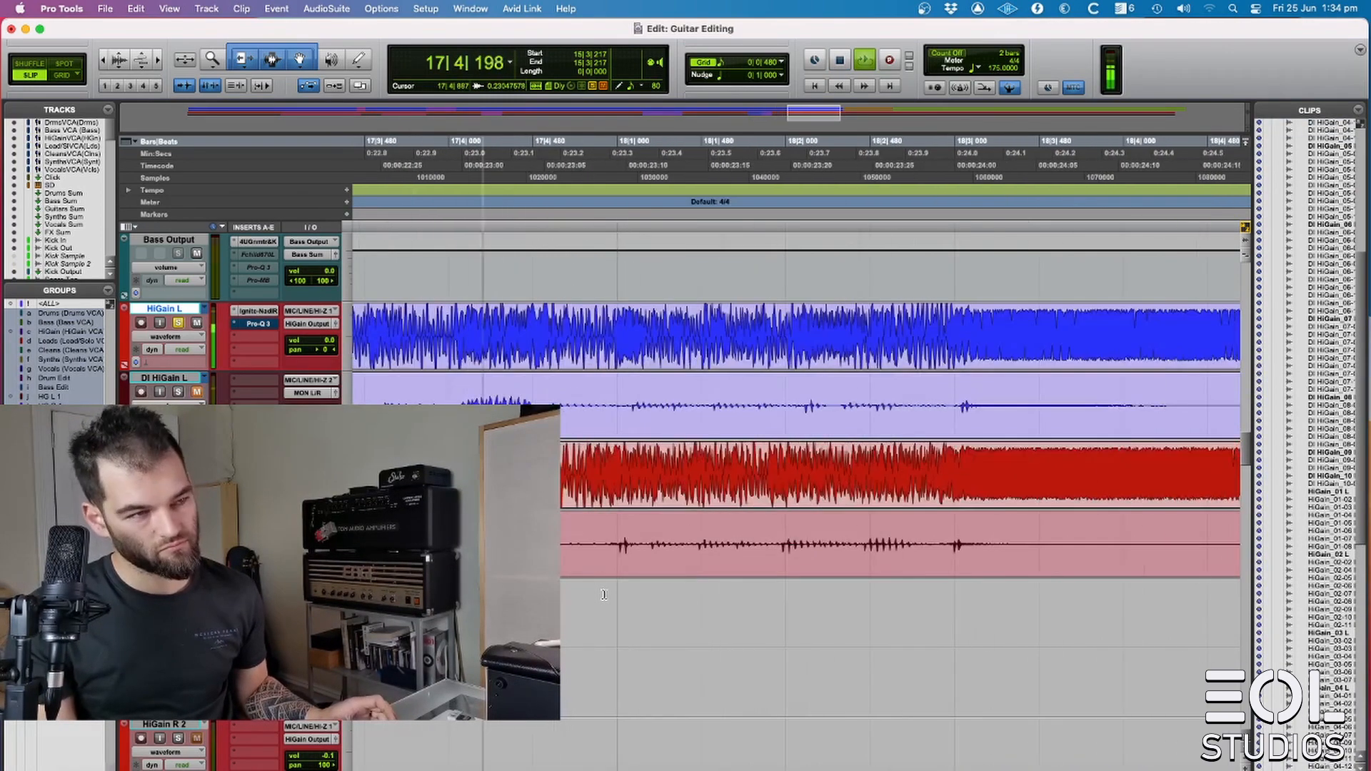
- Enlarge the waveforms, separate the left double and its DI from 17|4|944 to 18|3|262, and move the section slightly earlier to match the right
{"action": "left_click_drag", "start_coordinate": [647, 465], "coordinate": [1075, 468]}
{"action": "key", "text": "super+alt+bracketright"}
{"action": "key", "text": "super+alt+bracketright"}
{"action": "left_click", "coordinate": [649, 392]}
{"action": "left_click_drag", "start_coordinate": [649, 391], "coordinate": [1034, 402]}
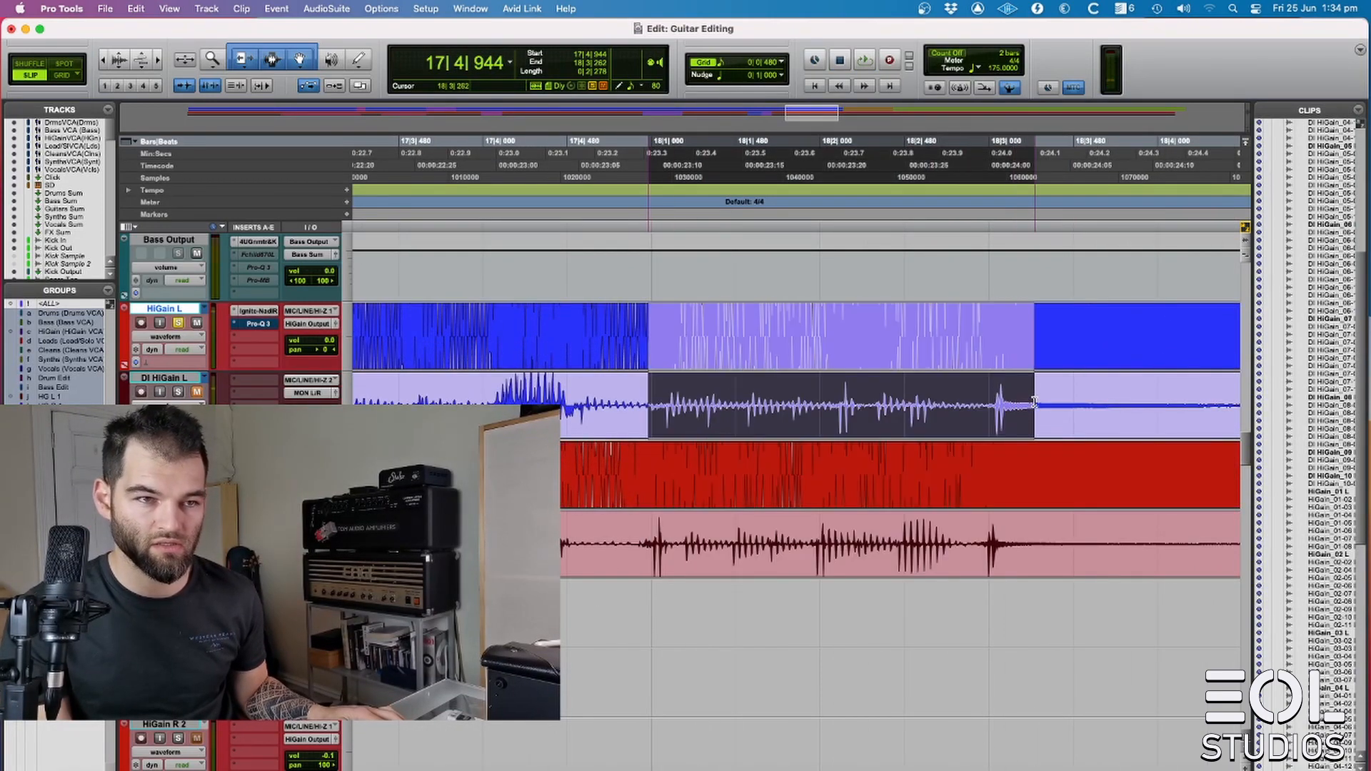
{"action": "left_click", "coordinate": [662, 336]}
{"action": "key", "text": "b"}
{"action": "scroll", "coordinate": [869, 416], "scroll_direction": "right", "scroll_amount": 5}
{"action": "scroll", "coordinate": [869, 417], "scroll_direction": "left", "scroll_amount": 3}
{"action": "left_click_drag", "start_coordinate": [678, 424], "coordinate": [666, 424]}
- Play the doubles through to bar 27 and trim the end of the last left clip and its DI to match the right double
{"action": "left_click", "coordinate": [415, 317]}
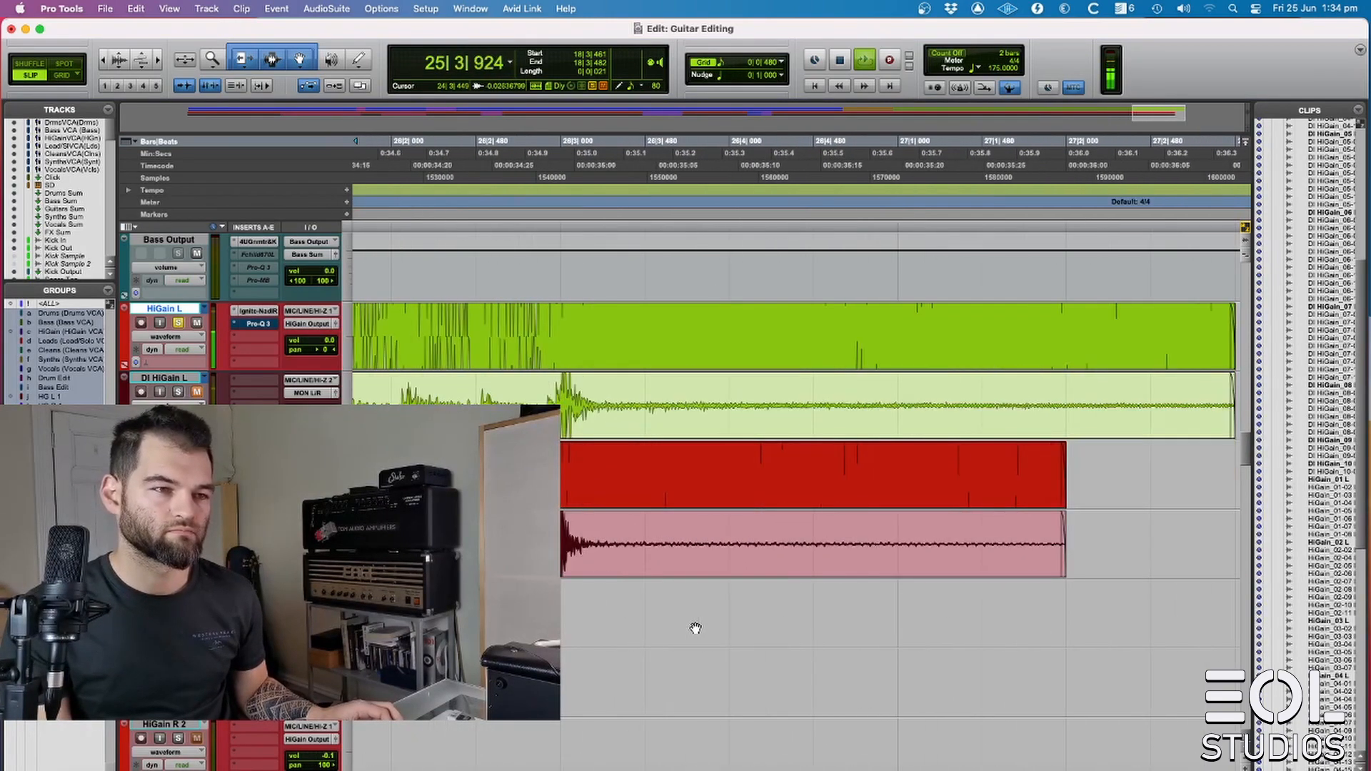
{"action": "key", "text": "r"}
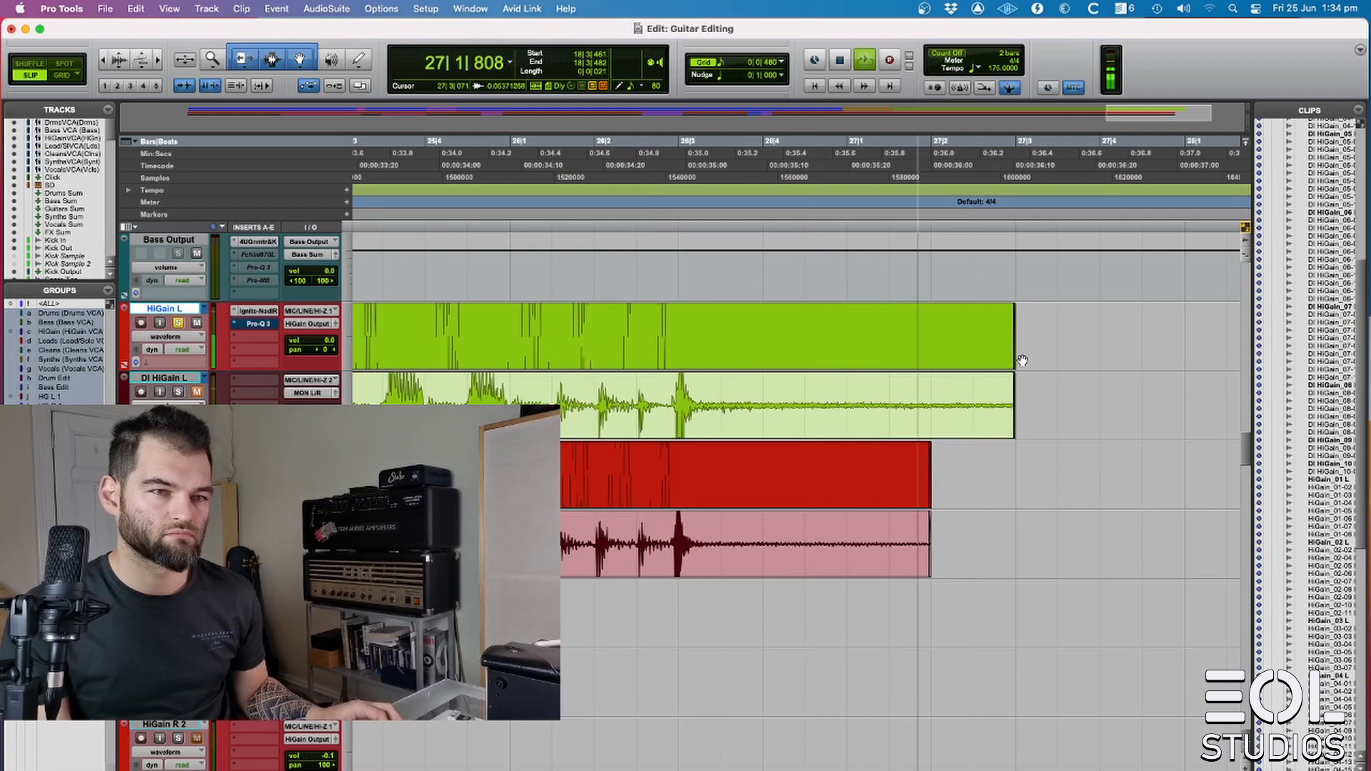
{"action": "key", "text": "space"}
{"action": "left_click_drag", "start_coordinate": [1015, 353], "coordinate": [934, 353]}
{"action": "key", "text": "r"}
{"action": "key", "text": "r"}
{"action": "scroll", "coordinate": [951, 580], "scroll_direction": "left", "scroll_amount": 2}
- Pan the HiGain L track to 100 left and play the edited doubles from 1|1|000
{"action": "left_click_drag", "start_coordinate": [323, 351], "coordinate": [318, 352]}
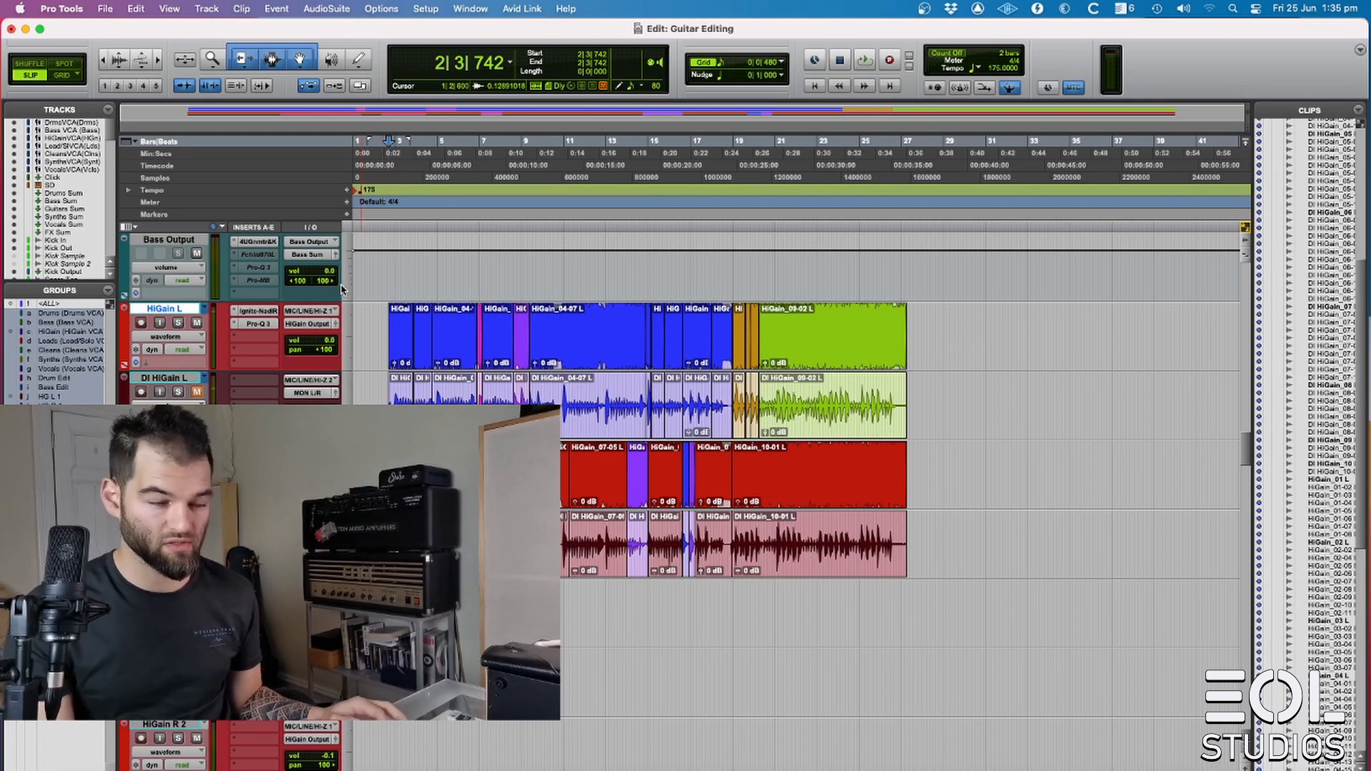
{"action": "key", "text": "Return"}
{"action": "key", "text": "space"}
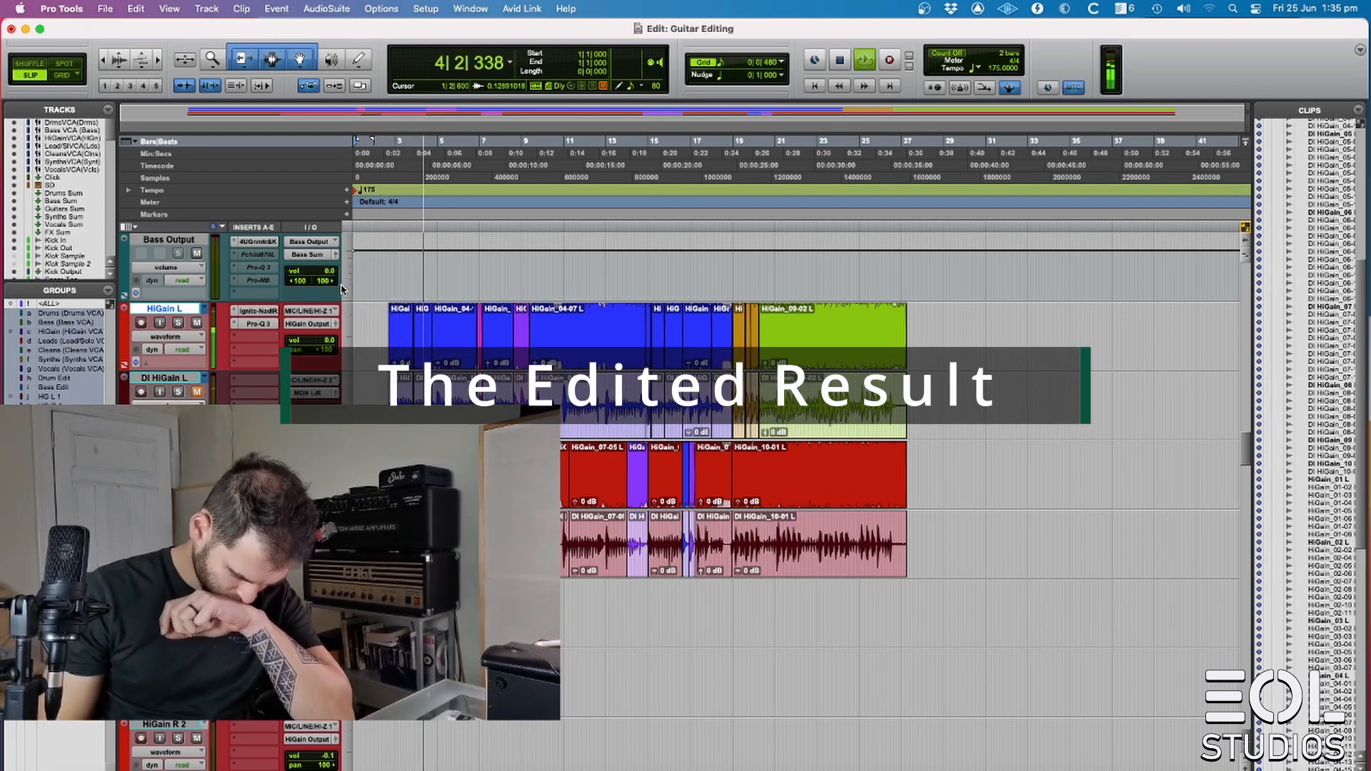
- During playback, show the drum kit view in the SD track's Superior Drummer 3, return to the Edit window, and stop after the doubles end
{"action": "key", "text": "super+equal"}
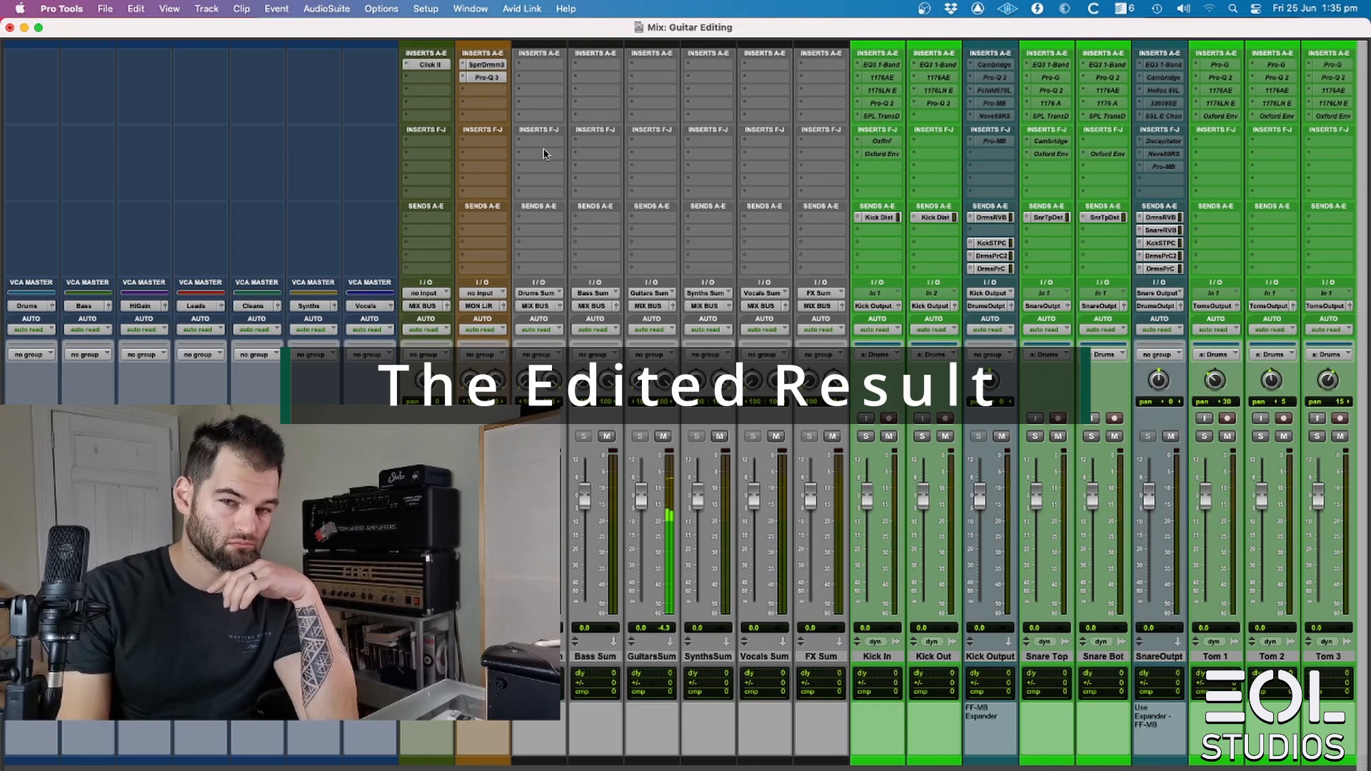
{"action": "key", "text": "ctrl+alt+super+w"}
{"action": "left_click", "coordinate": [418, 282]}
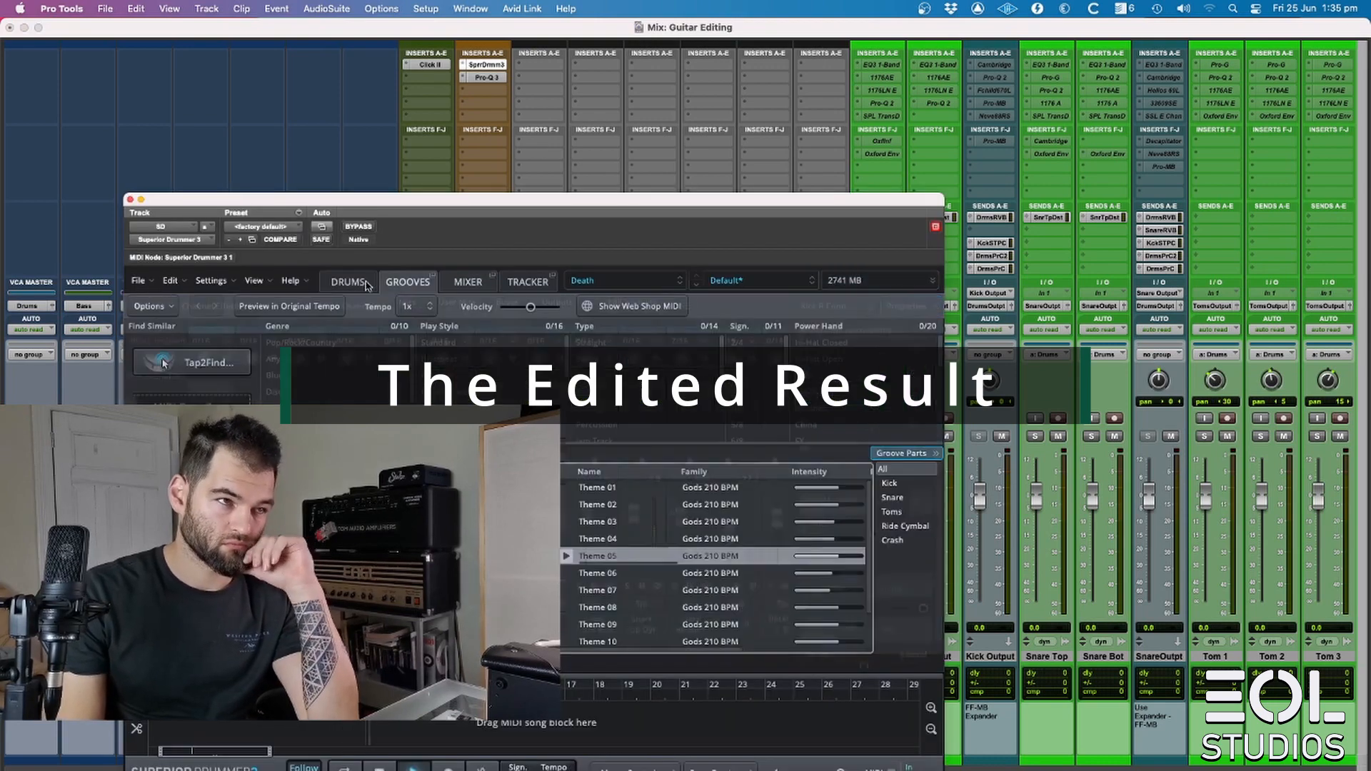
{"action": "left_click", "coordinate": [362, 287]}
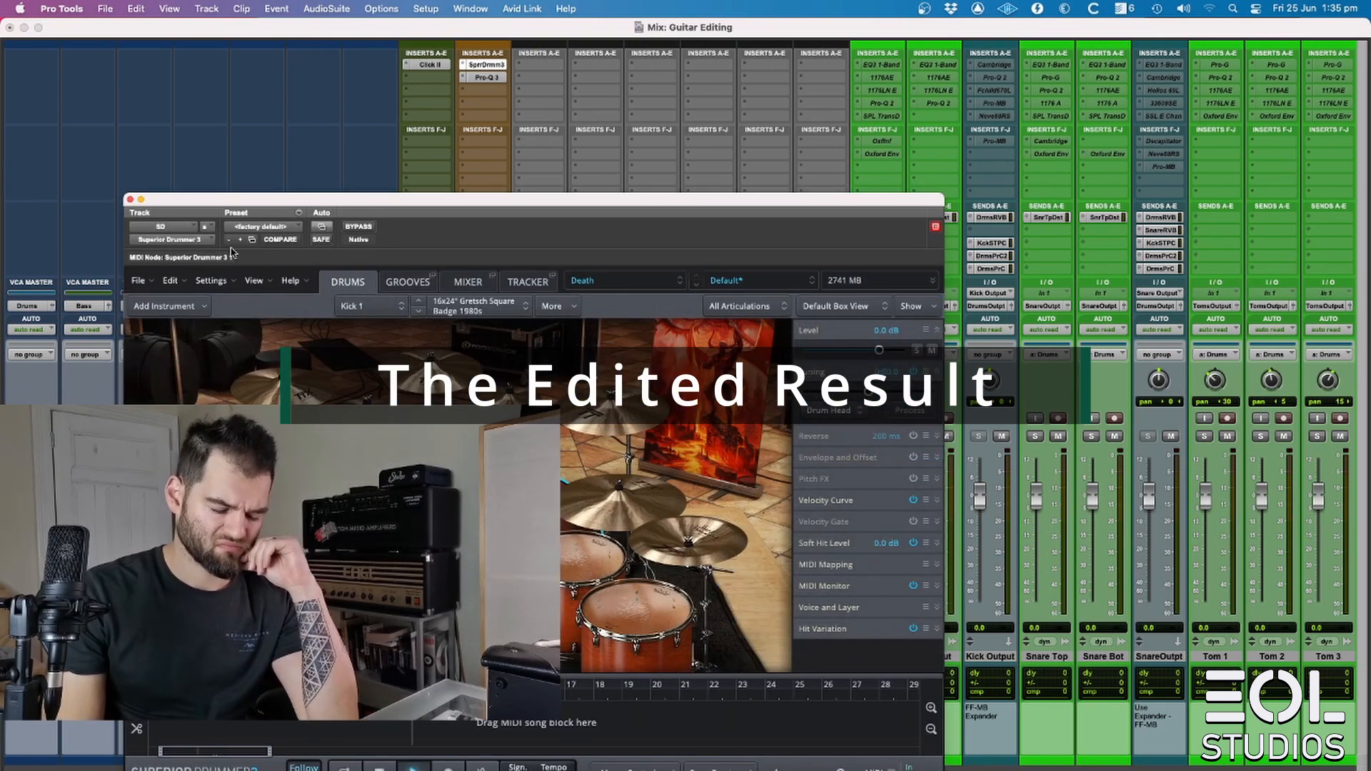
{"action": "key", "text": "super+equal"}
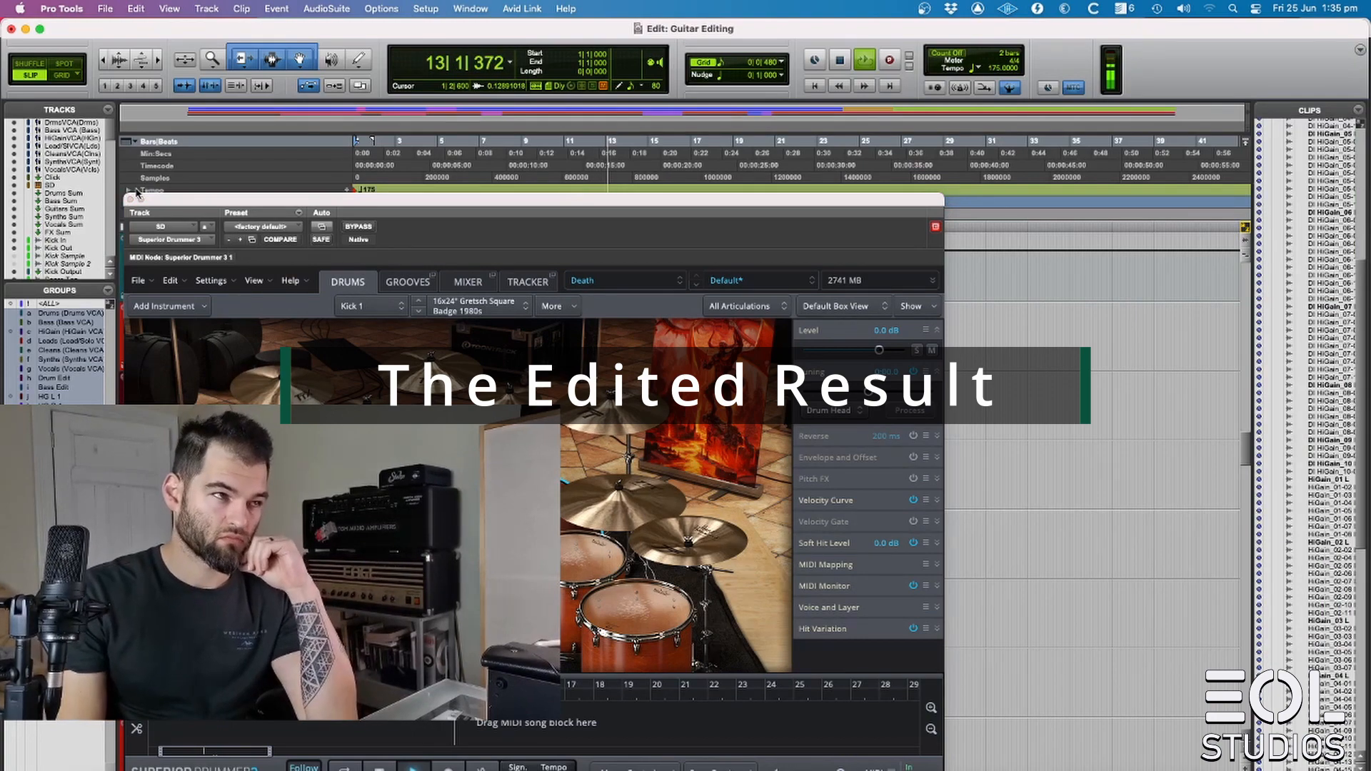
{"action": "left_click", "coordinate": [131, 199]}
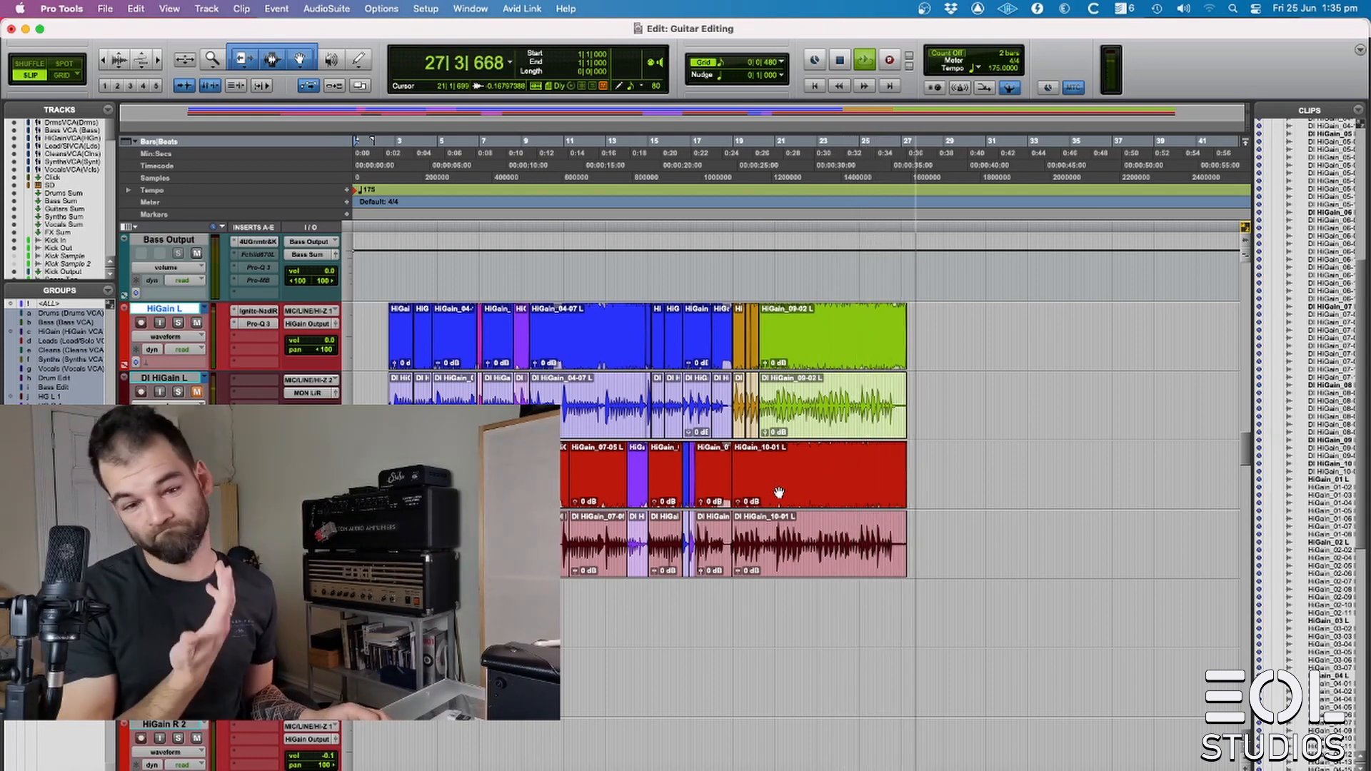
{"action": "key", "text": "space"}
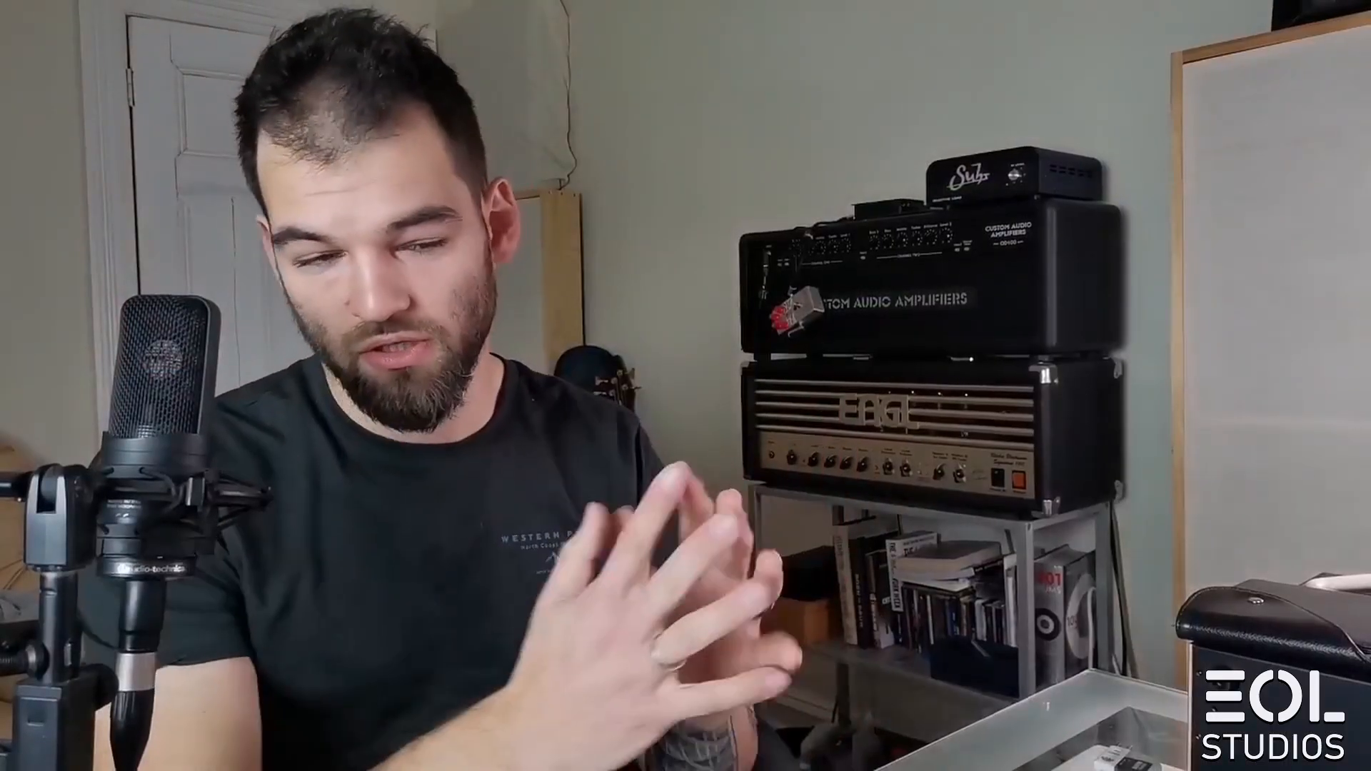